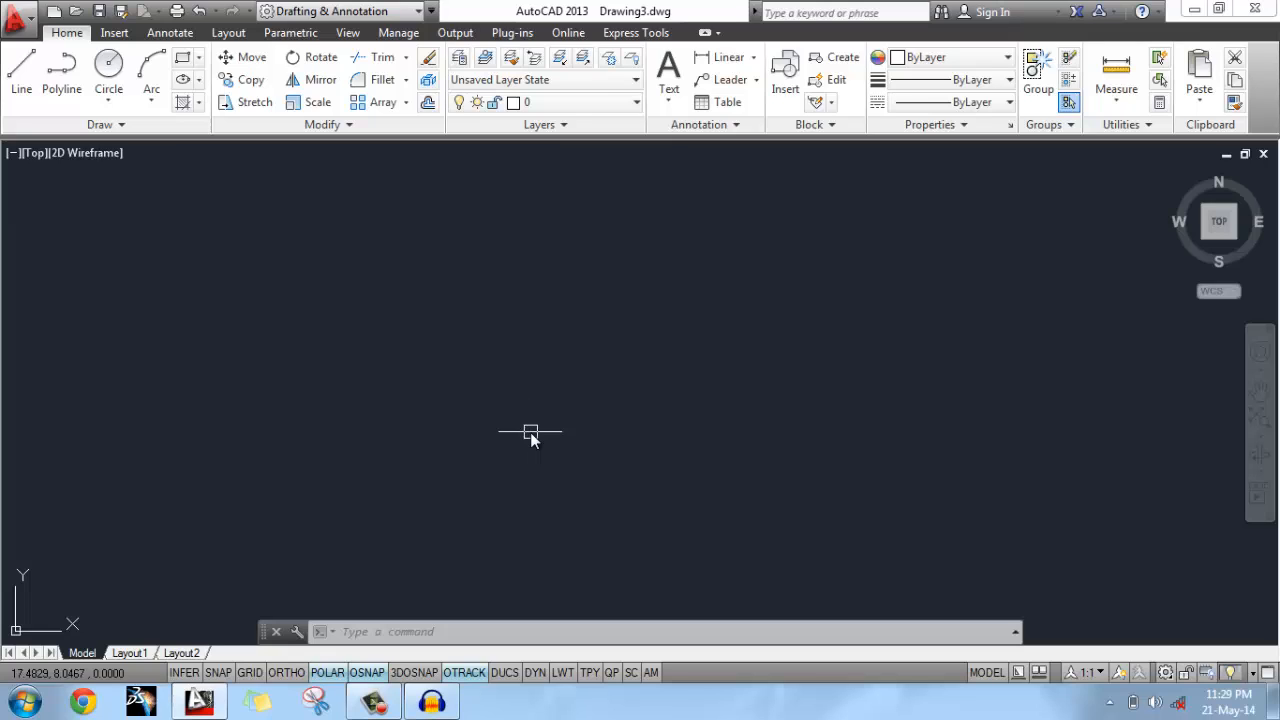
Draw a three-segment zigzag multiline across the drawing area, ending near (31.6, 12.5), with Top justification, scale 1.00 and STANDARD style.
{"action": "type", "text": "ML"}
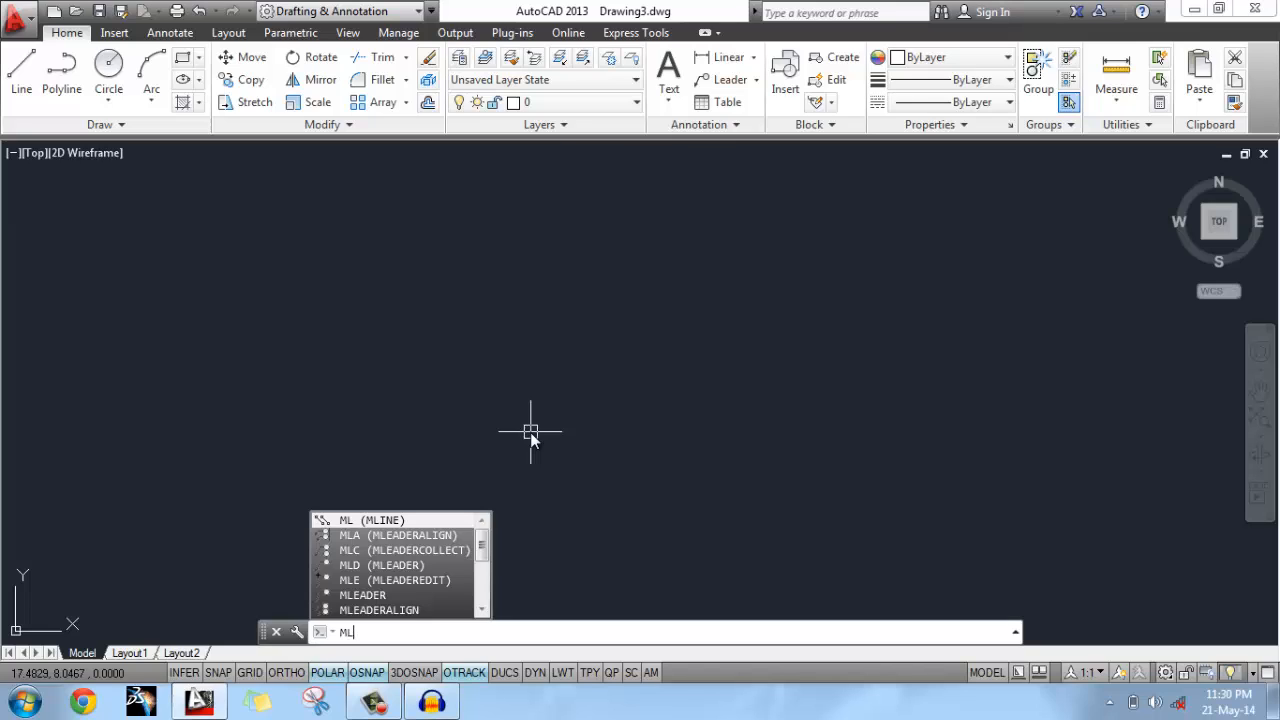
{"action": "key", "text": "Return"}
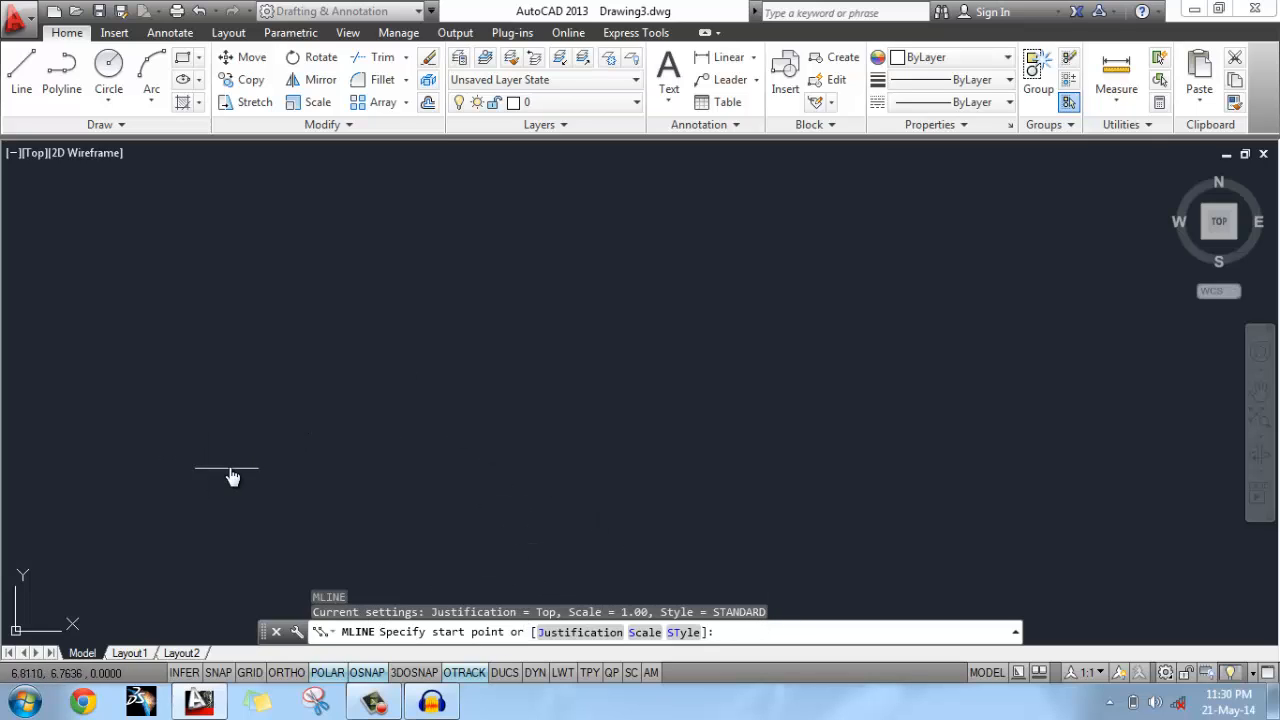
{"action": "left_click", "coordinate": [236, 475]}
{"action": "left_click", "coordinate": [448, 346]}
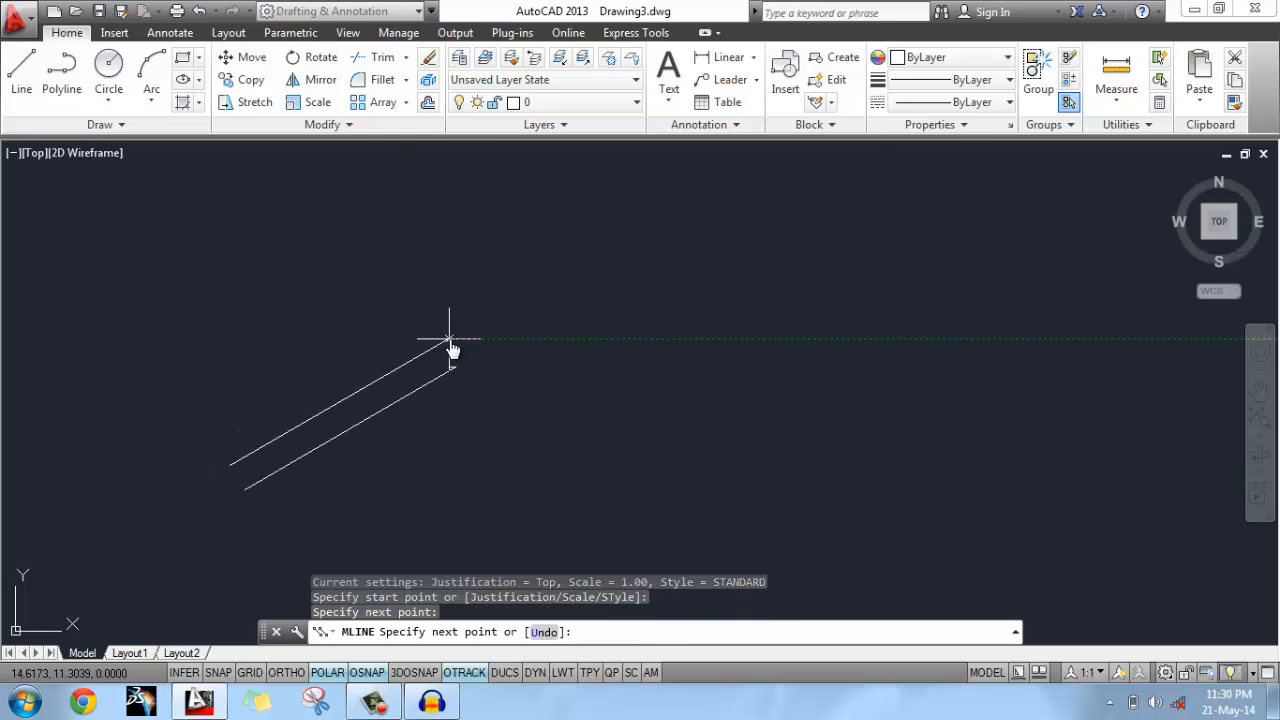
{"action": "left_click", "coordinate": [676, 487]}
{"action": "left_click", "coordinate": [933, 317]}
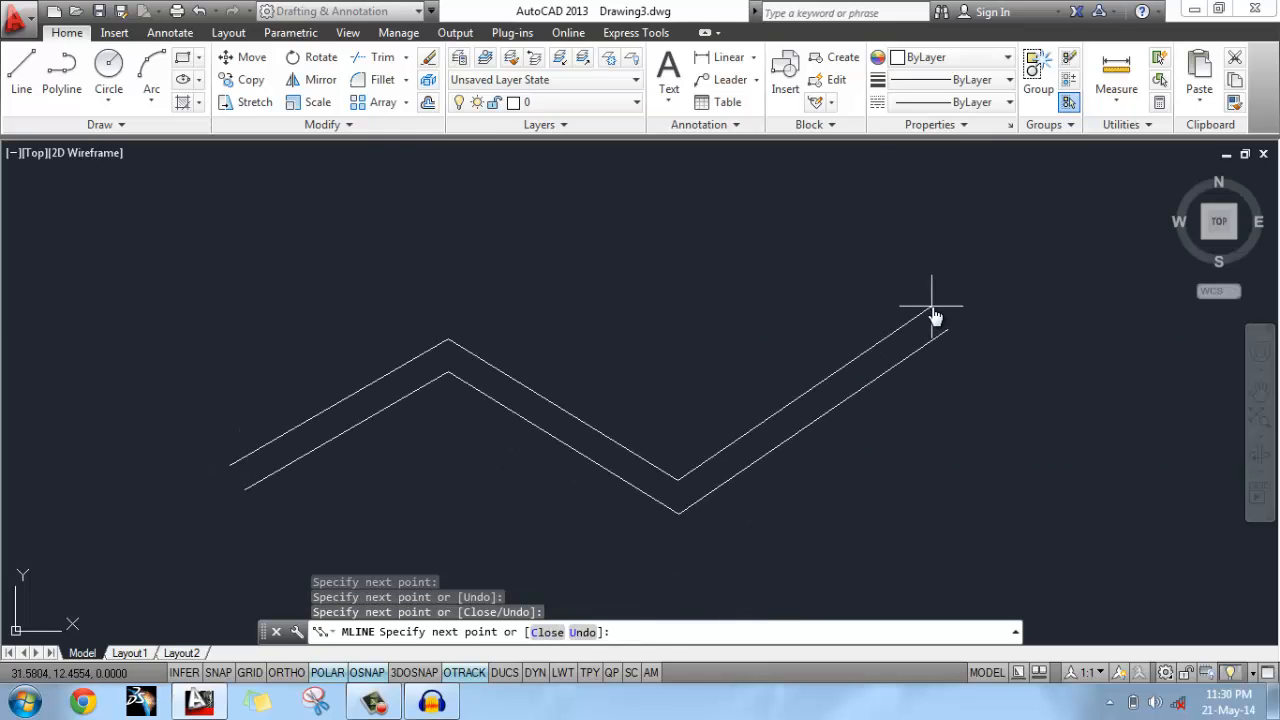
{"action": "key", "text": "Return"}
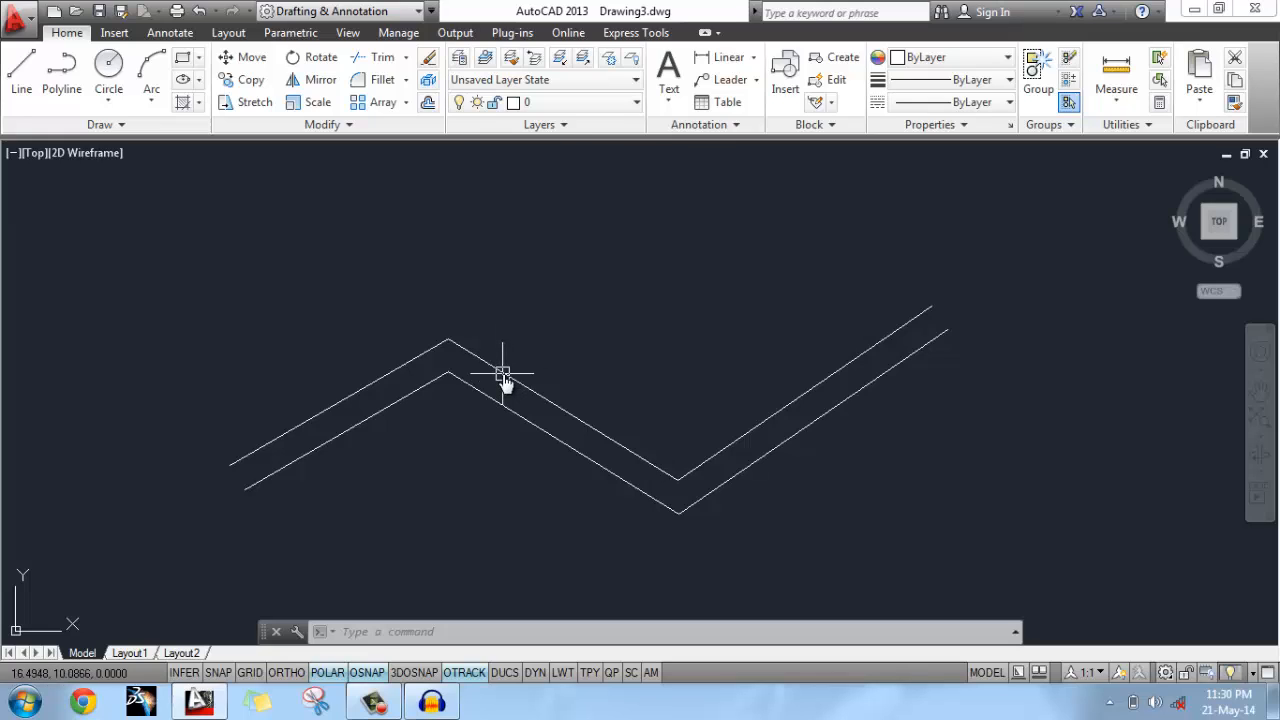
Explode the zigzag multiline into individual line segments.
{"action": "mouse_move", "coordinate": [503, 377]}
{"action": "left_click", "coordinate": [531, 400]}
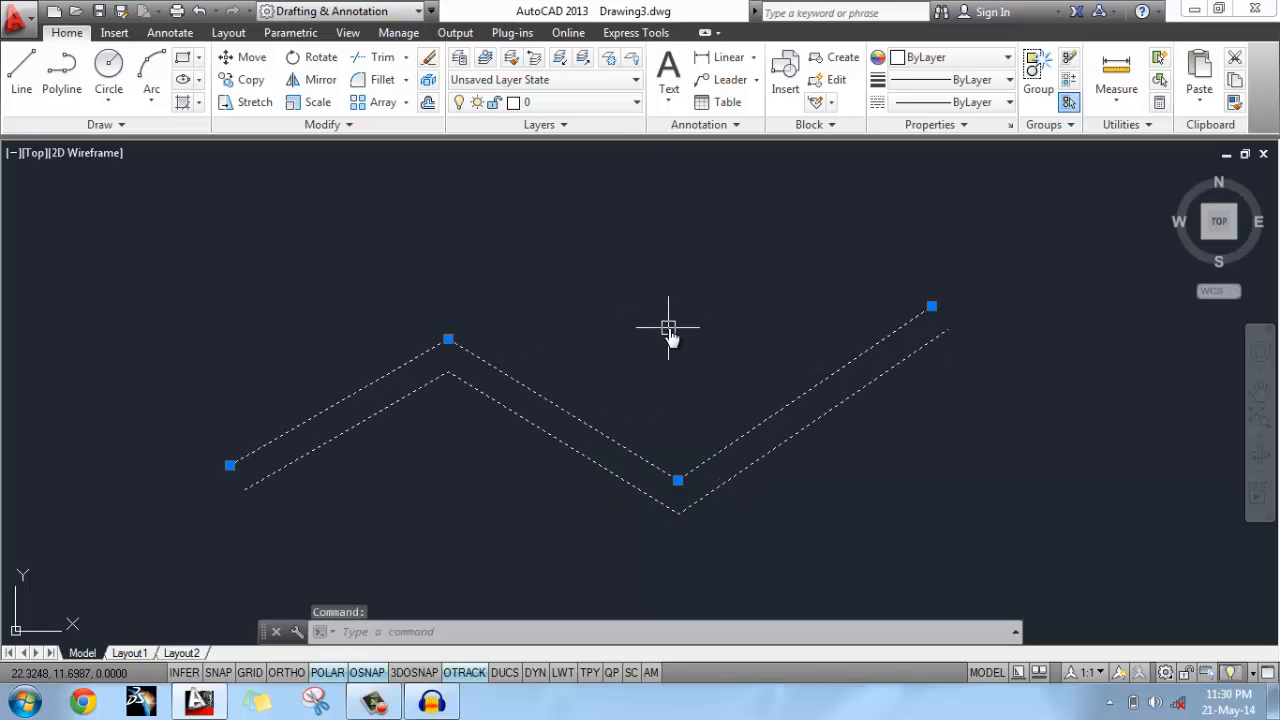
{"action": "type", "text": "x"}
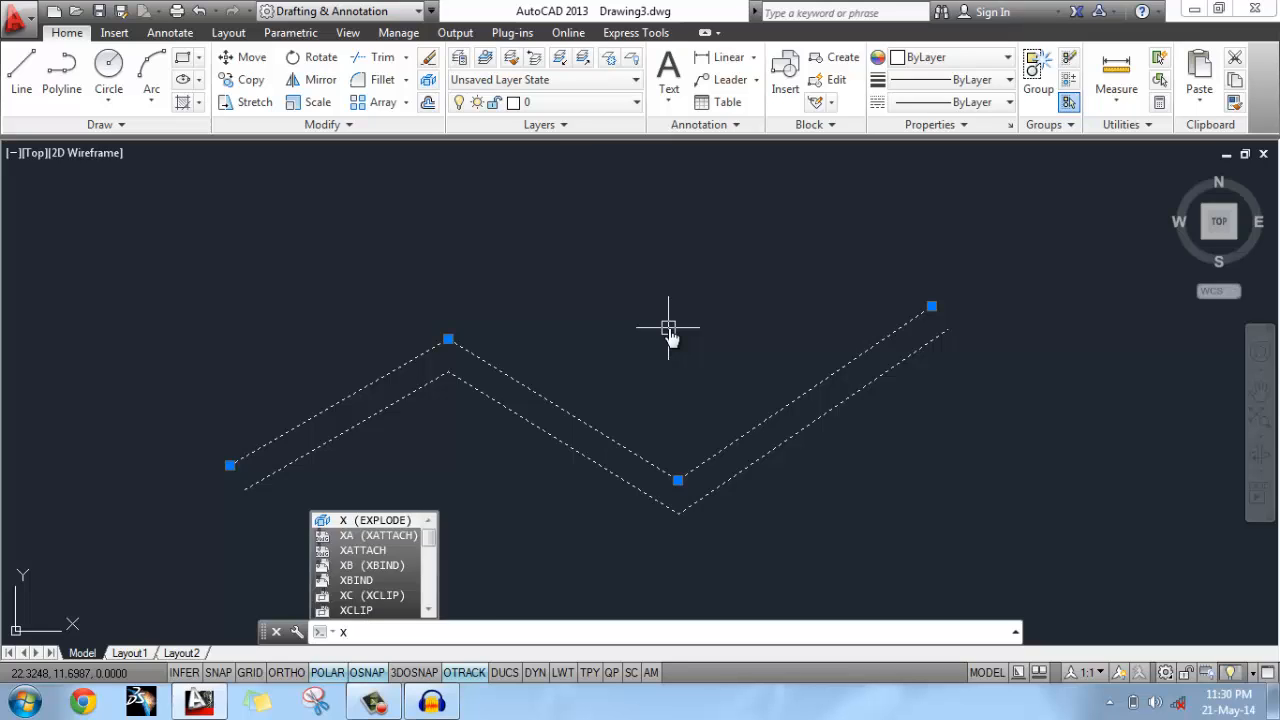
{"action": "key", "text": "Return"}
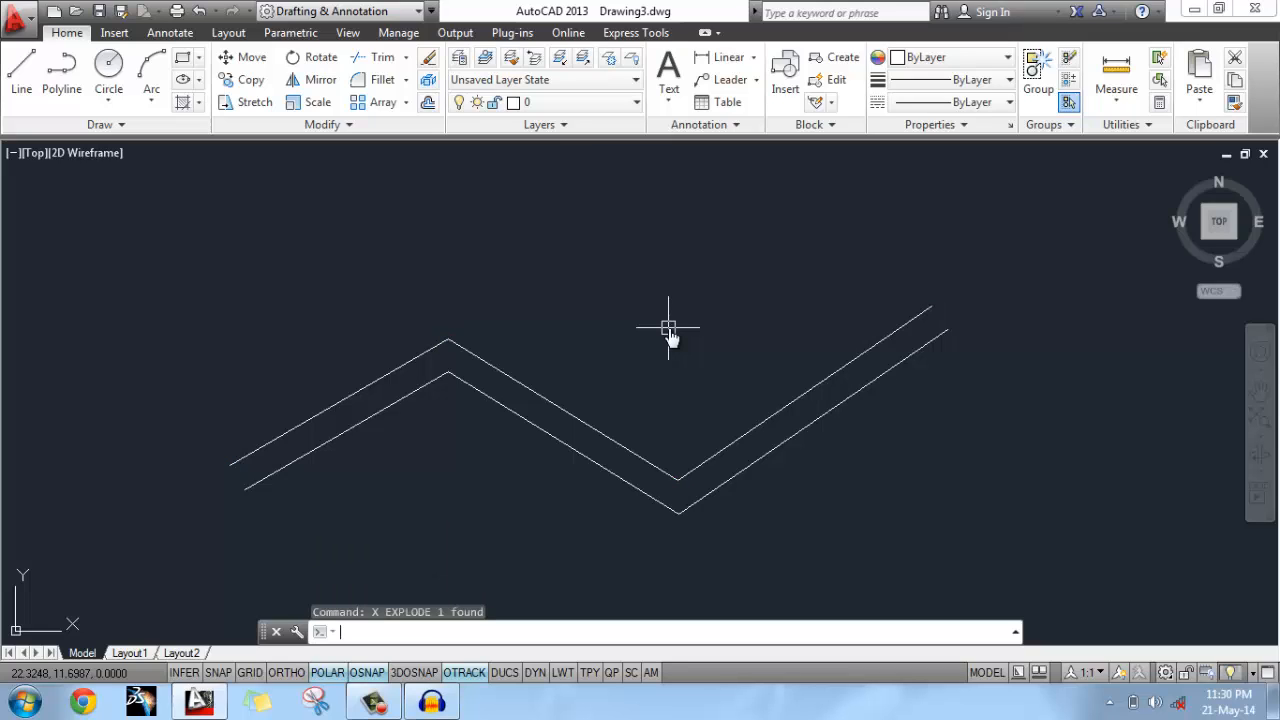
Select the segments of the exploded multiline one by one to examine how they are separated, and clear the selection.
{"action": "left_click", "coordinate": [380, 383]}
{"action": "left_click", "coordinate": [509, 380]}
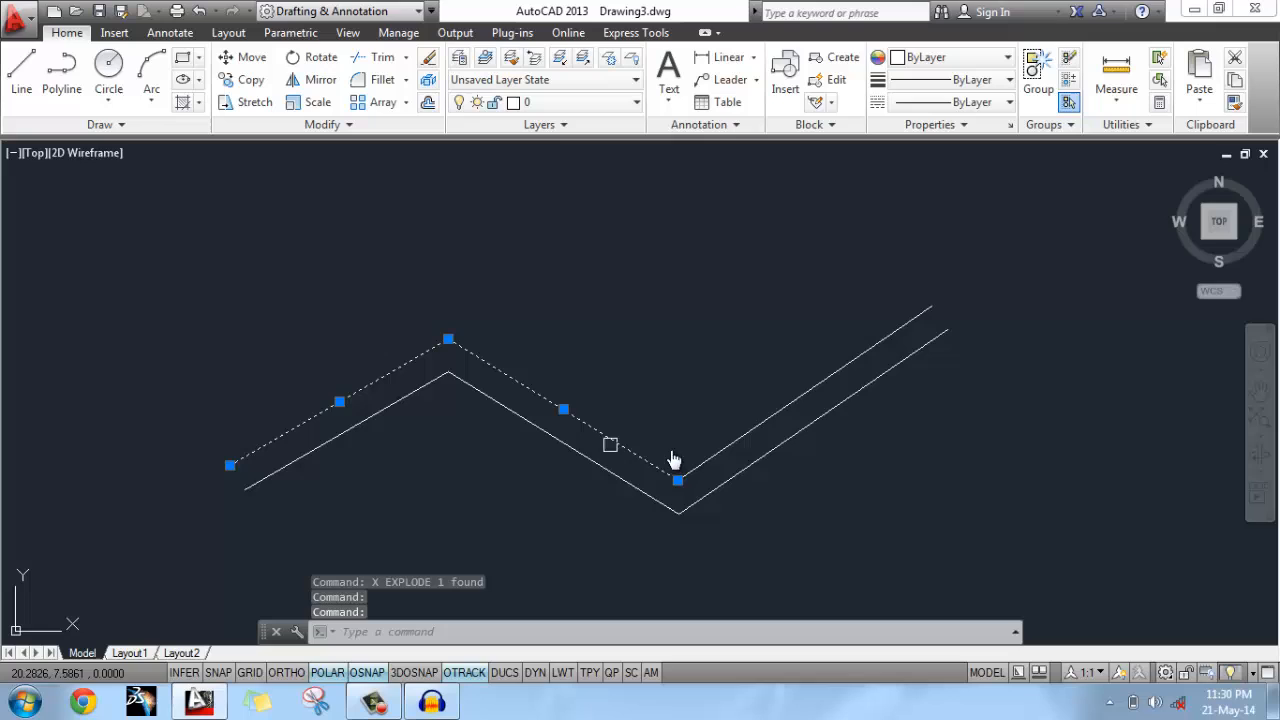
{"action": "left_click", "coordinate": [790, 410]}
{"action": "left_click", "coordinate": [797, 431]}
{"action": "left_click", "coordinate": [620, 477]}
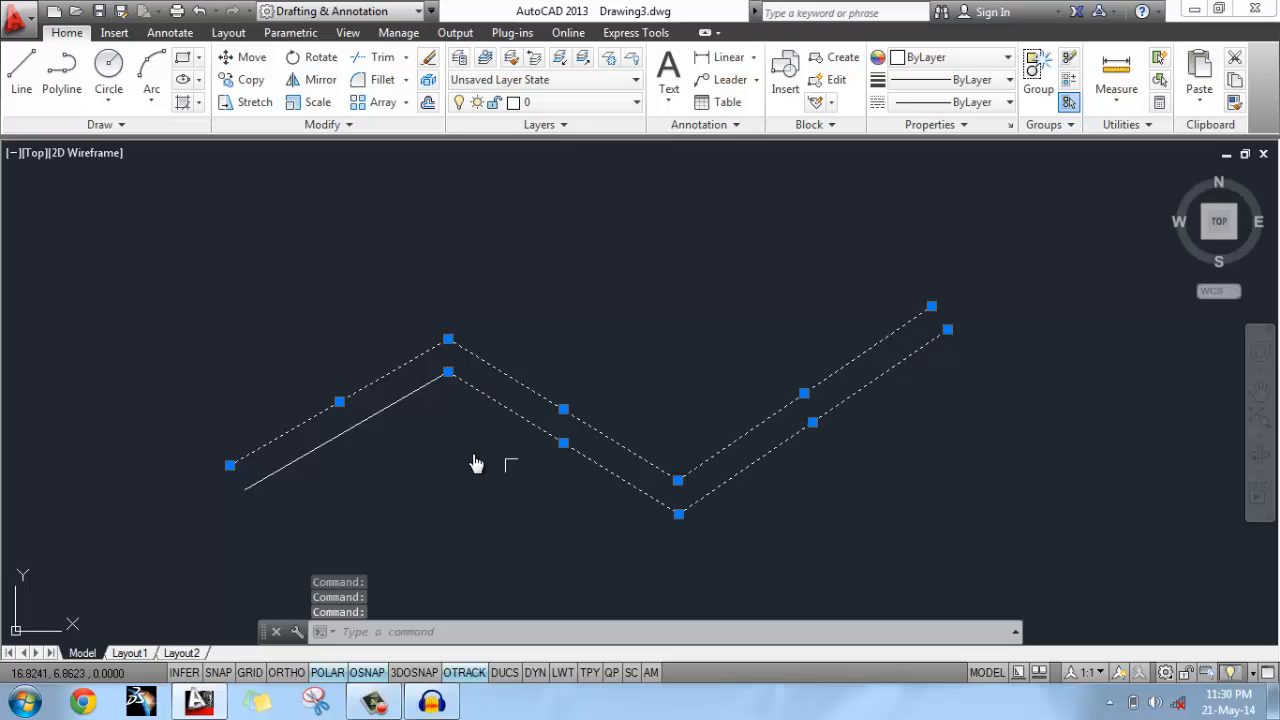
{"action": "left_click", "coordinate": [409, 395]}
{"action": "key", "text": "Escape"}
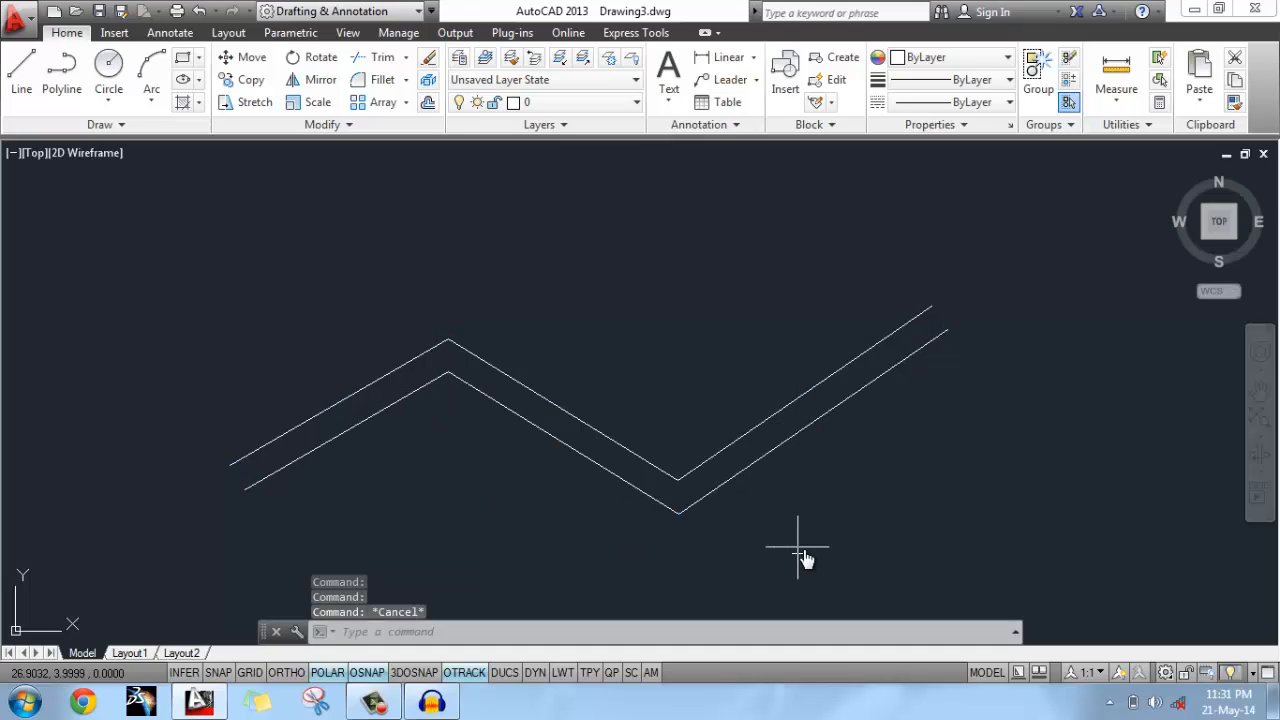
Erase all line segments of the exploded multiline.
{"action": "left_click", "coordinate": [823, 549]}
{"action": "left_click", "coordinate": [350, 281]}
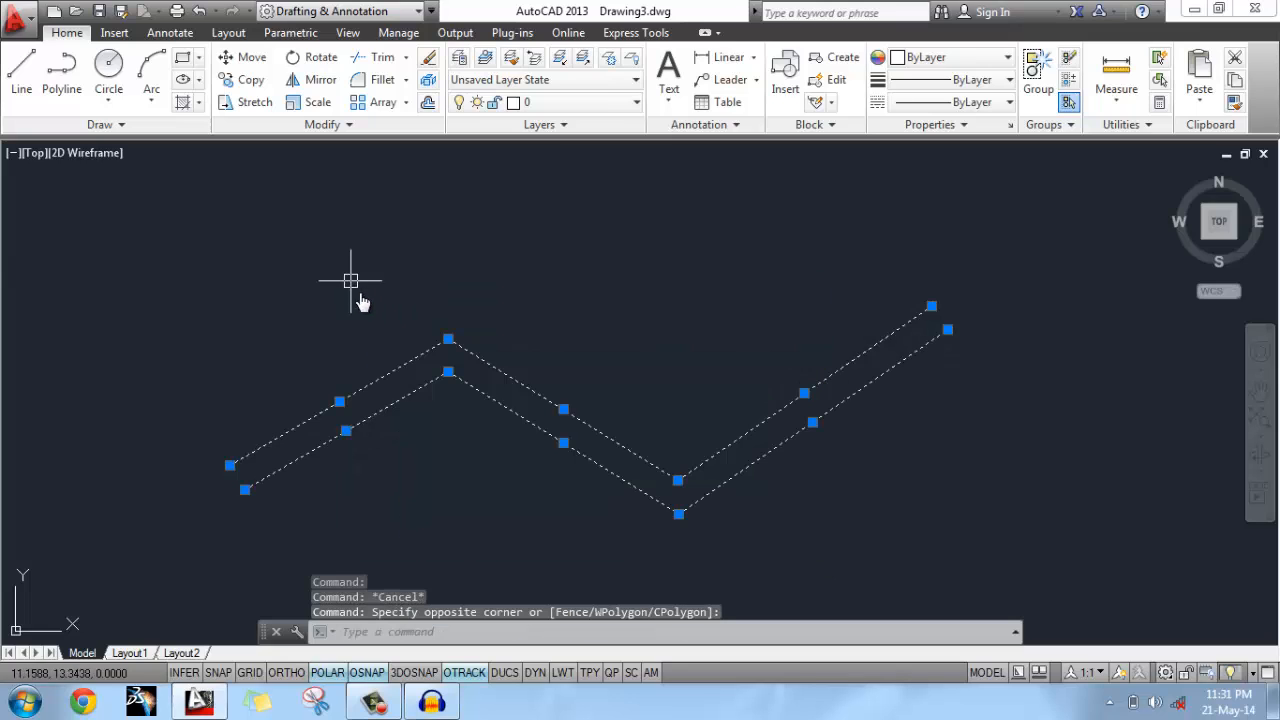
{"action": "key", "text": "Delete"}
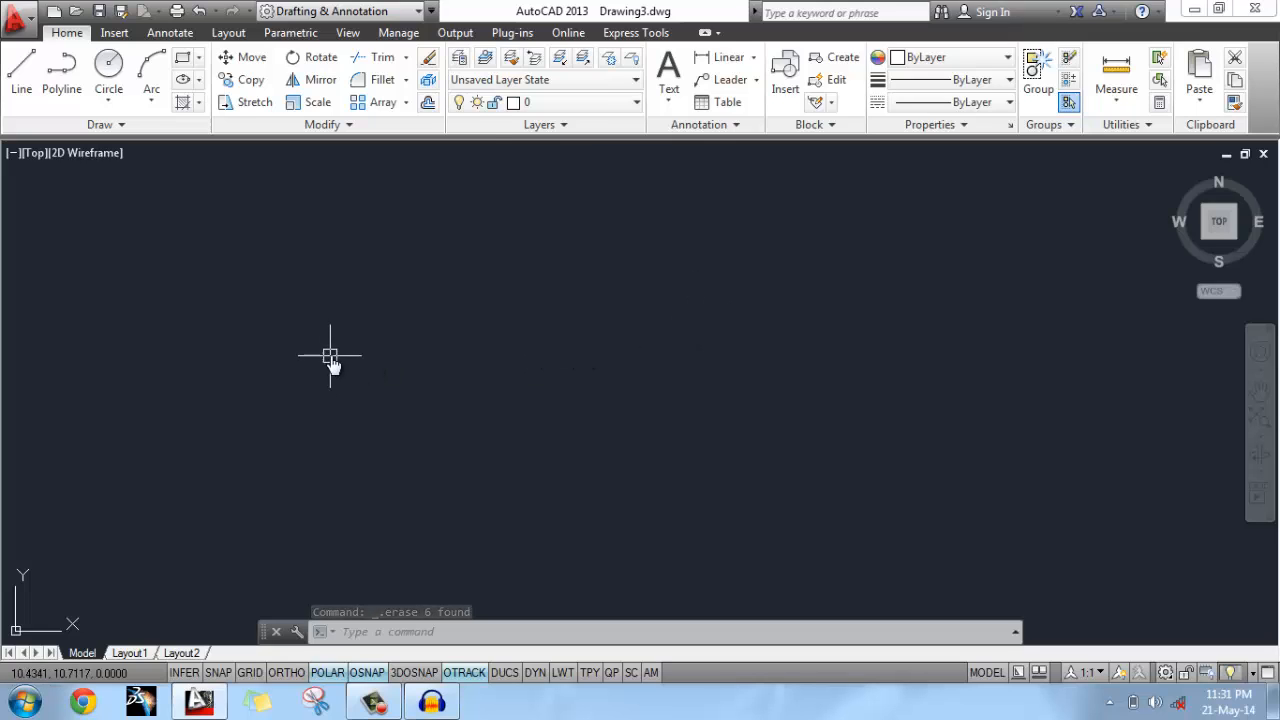
Draw a new three-segment zigzag multiline with Top justification and scale 1.00, ending near (22.5, 11.4).
{"action": "type", "text": "ml"}
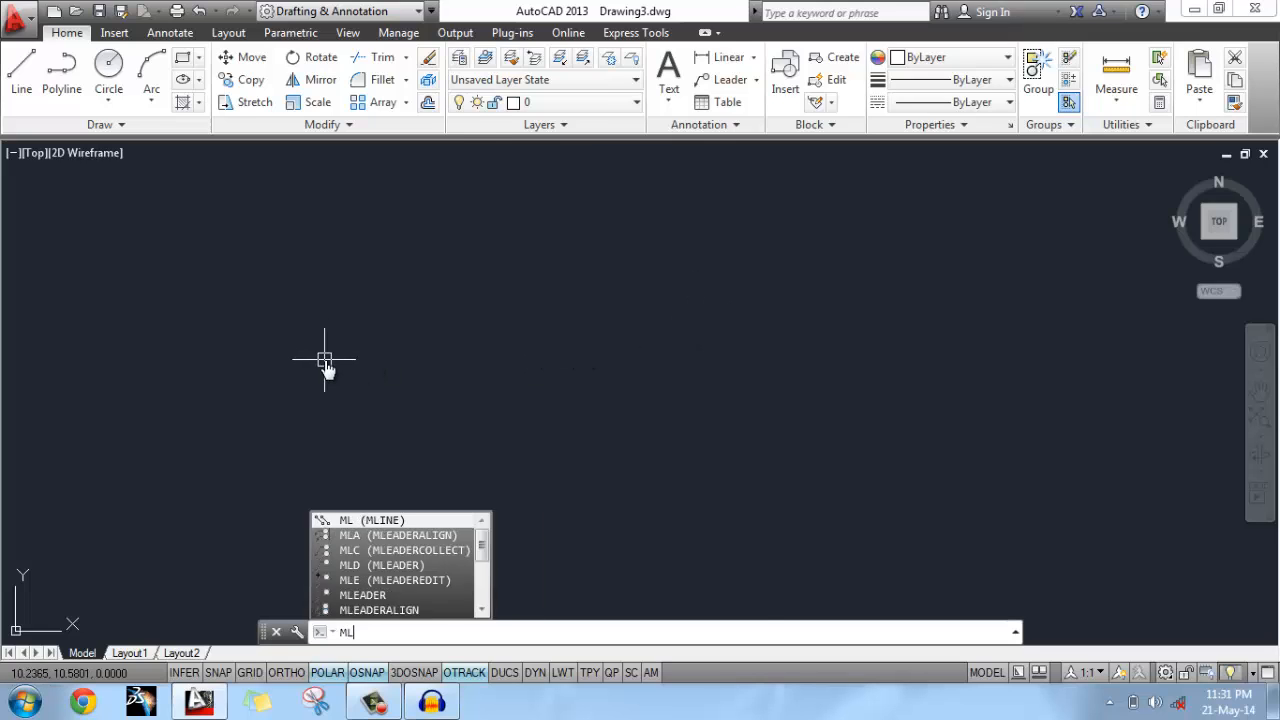
{"action": "key", "text": "Return"}
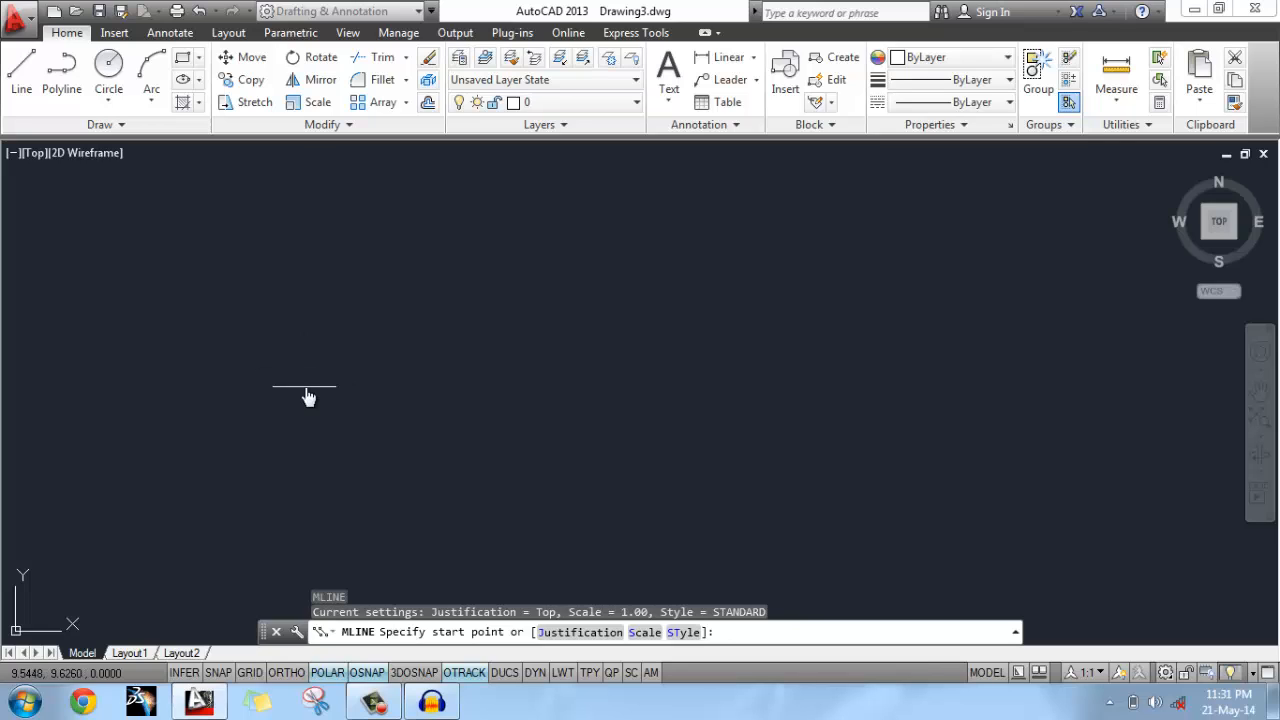
{"action": "left_click", "coordinate": [274, 396]}
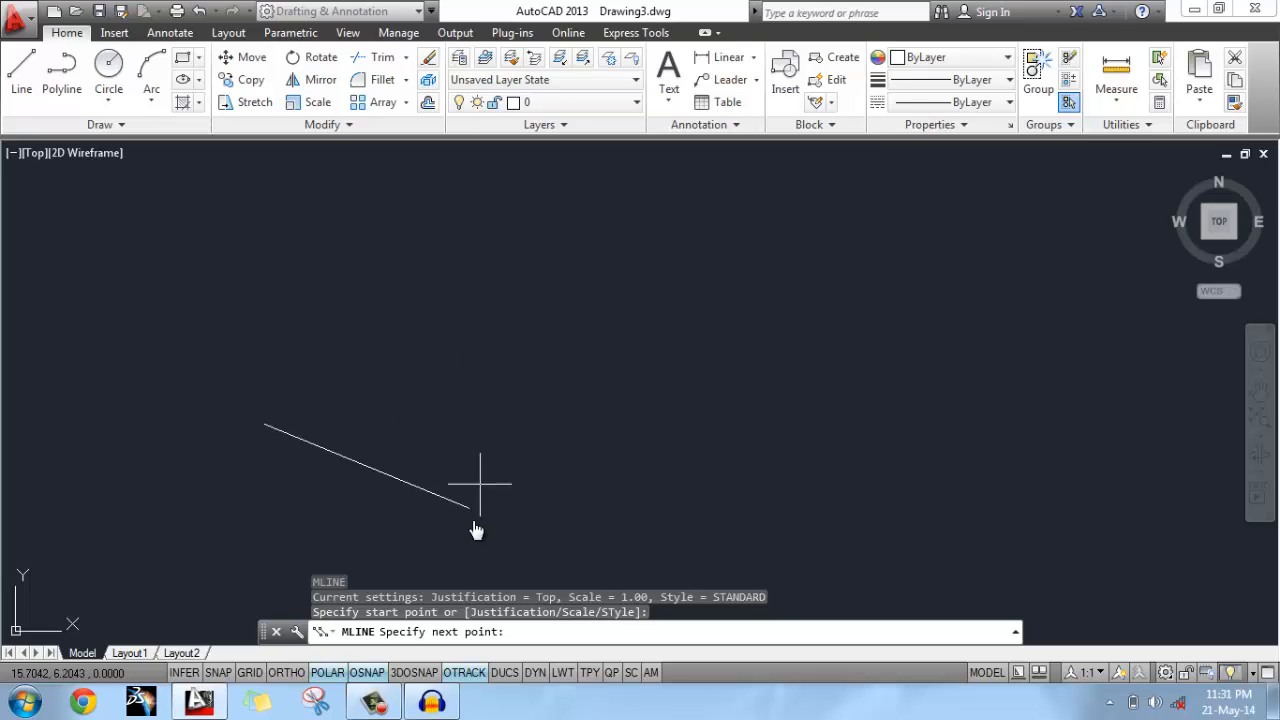
{"action": "left_click", "coordinate": [440, 336]}
{"action": "left_click", "coordinate": [557, 432]}
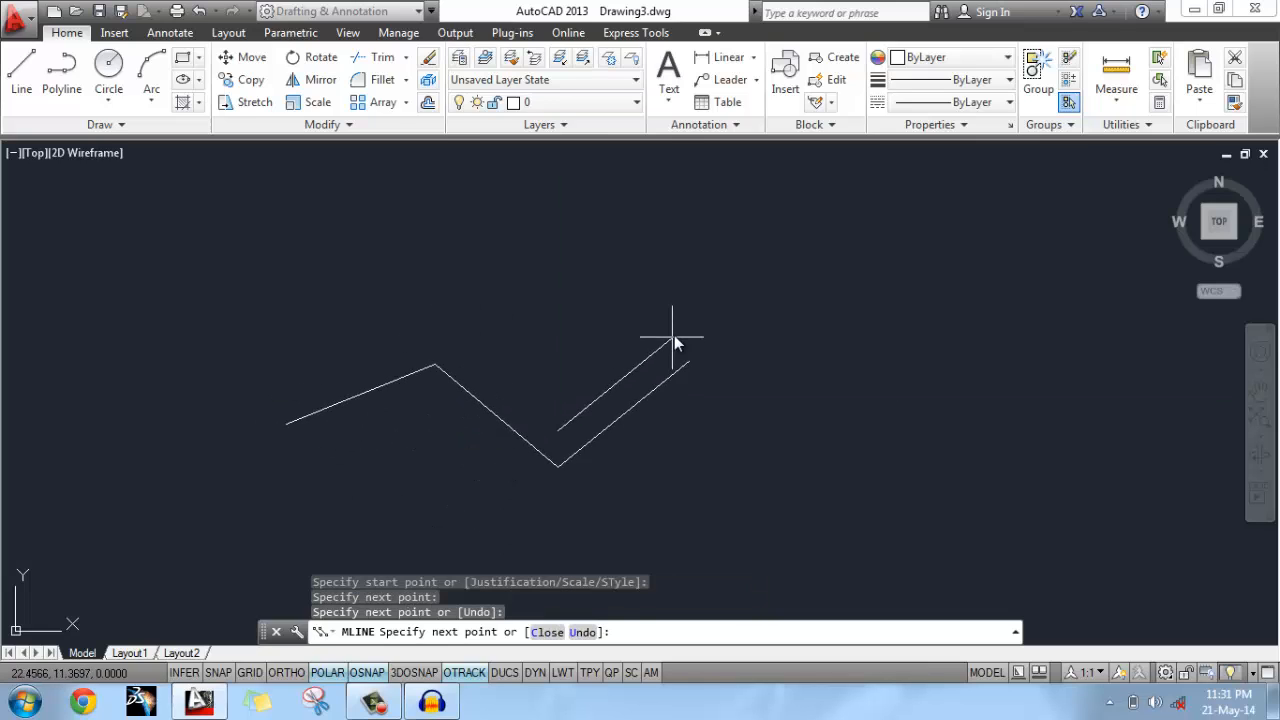
{"action": "left_click", "coordinate": [676, 334]}
{"action": "key", "text": "Return"}
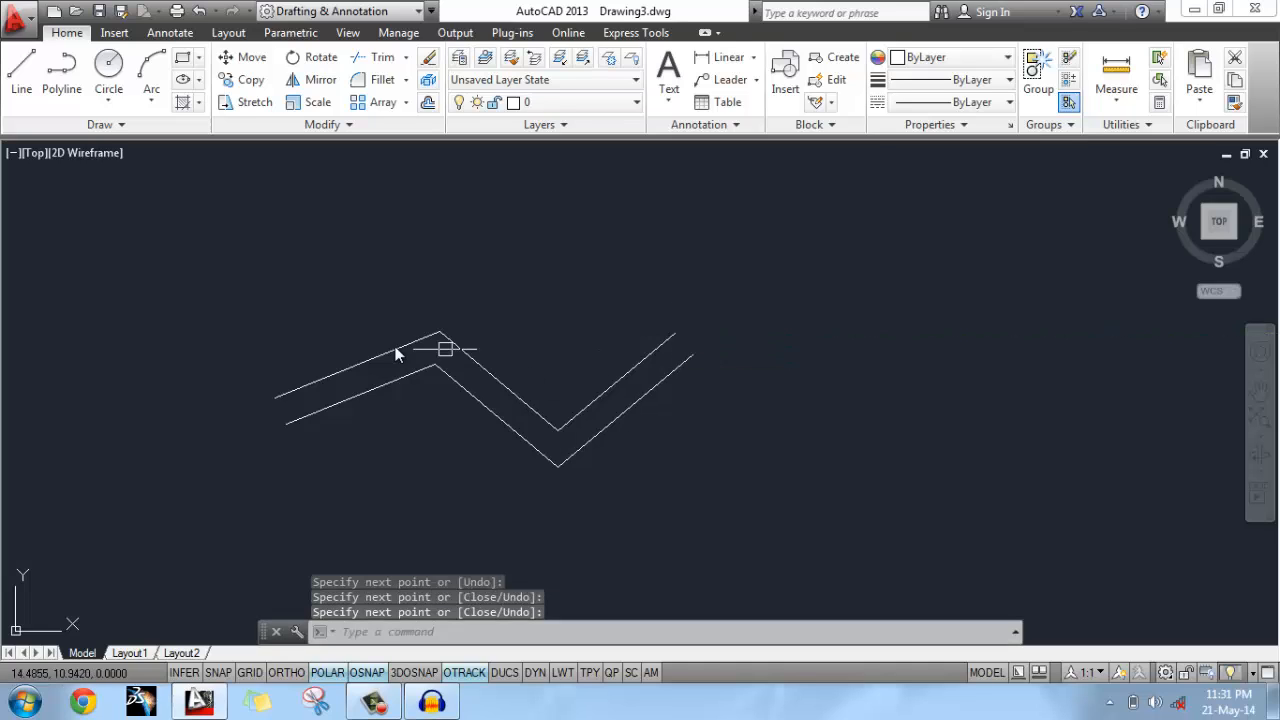
Draw a second three-segment zigzag multiline beside the first one, with its justification set to Zero.
{"action": "middle_click_drag", "start_coordinate": [483, 366], "coordinate": [256, 339]}
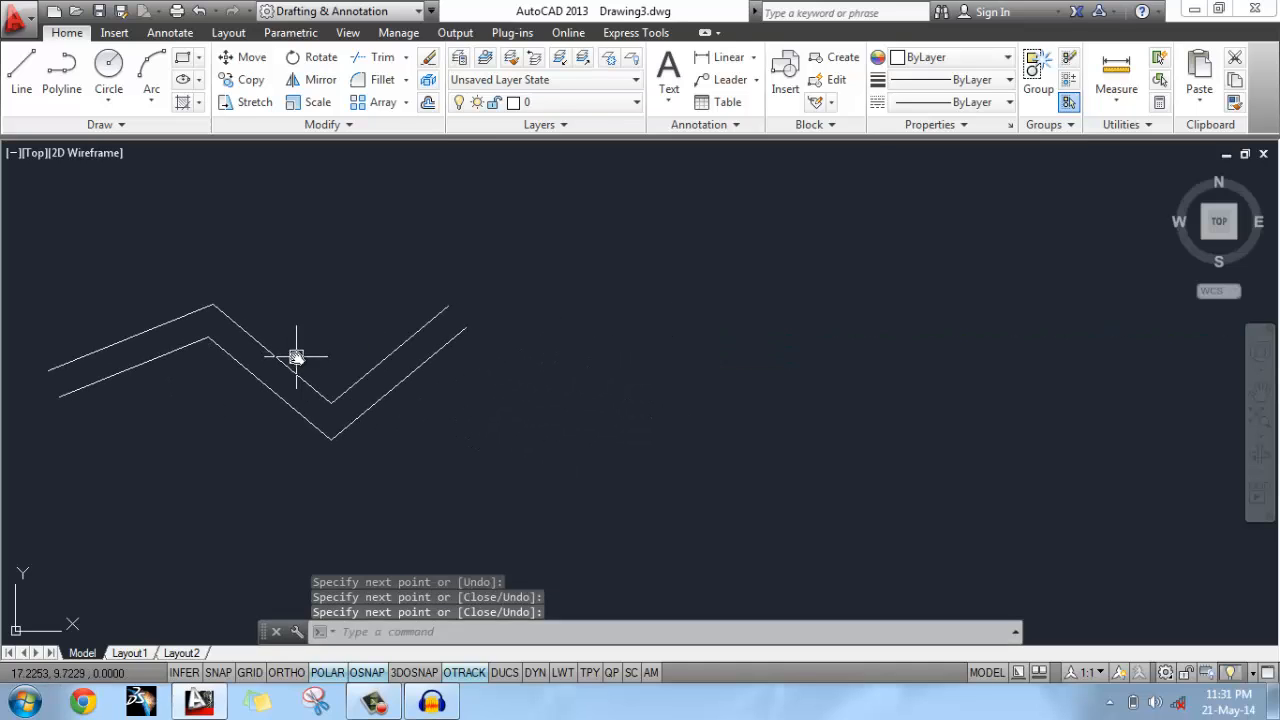
{"action": "type", "text": "ml"}
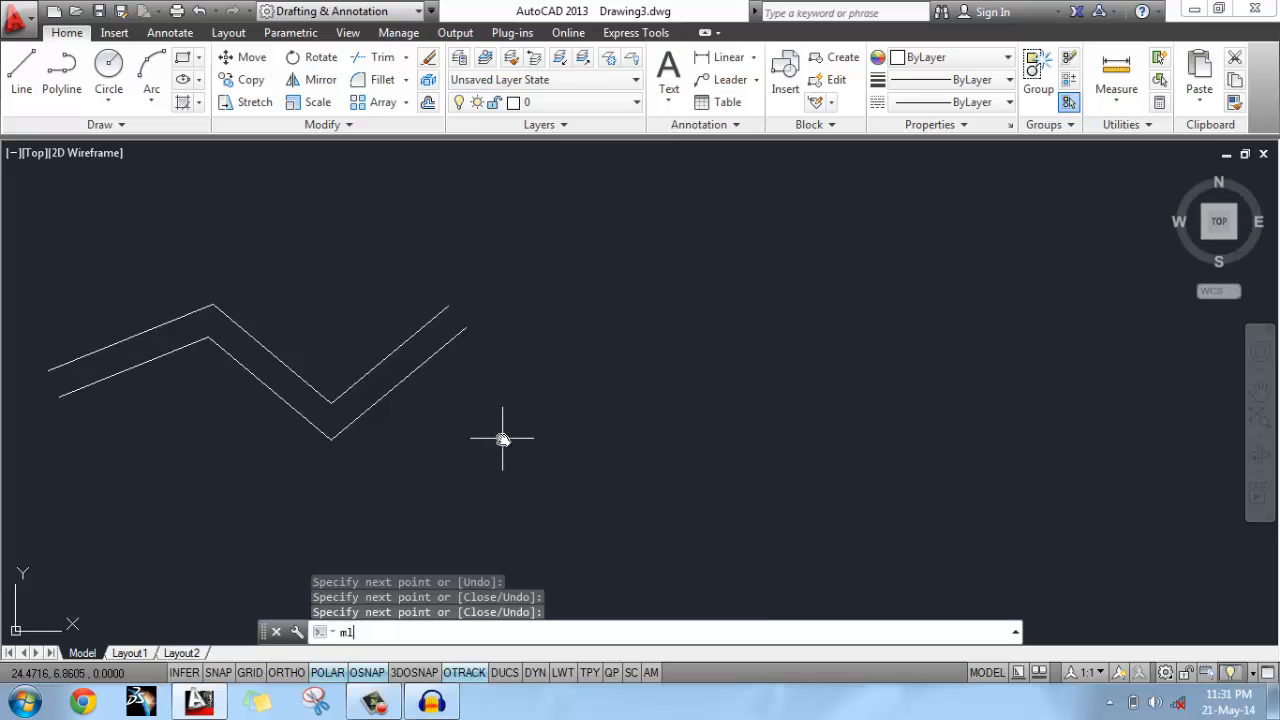
{"action": "key", "text": "Return"}
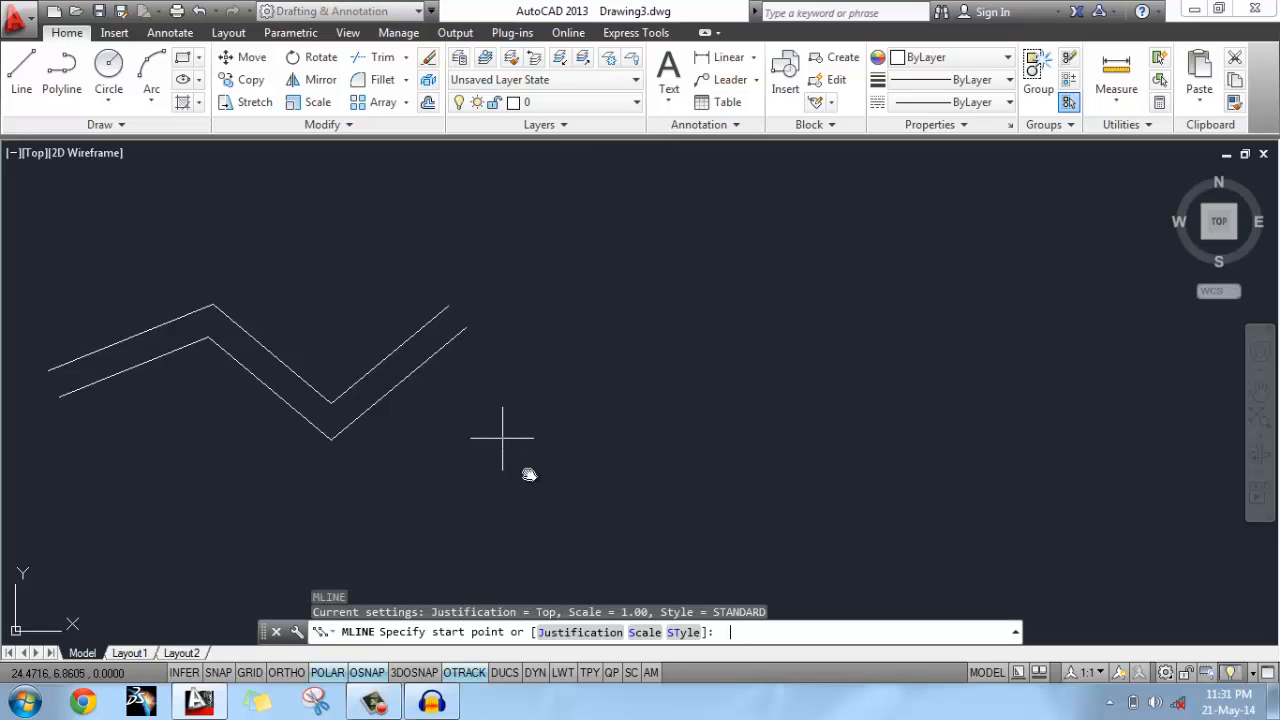
{"action": "left_click", "coordinate": [577, 632]}
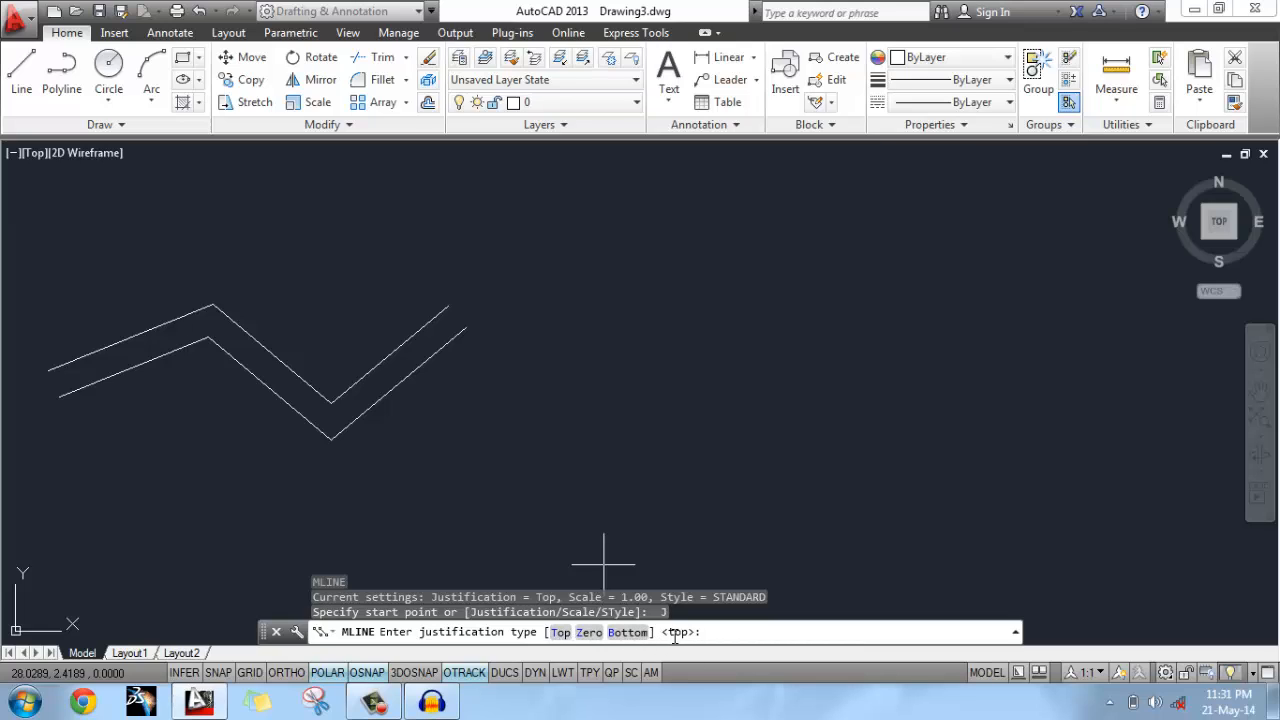
{"action": "left_click", "coordinate": [589, 632]}
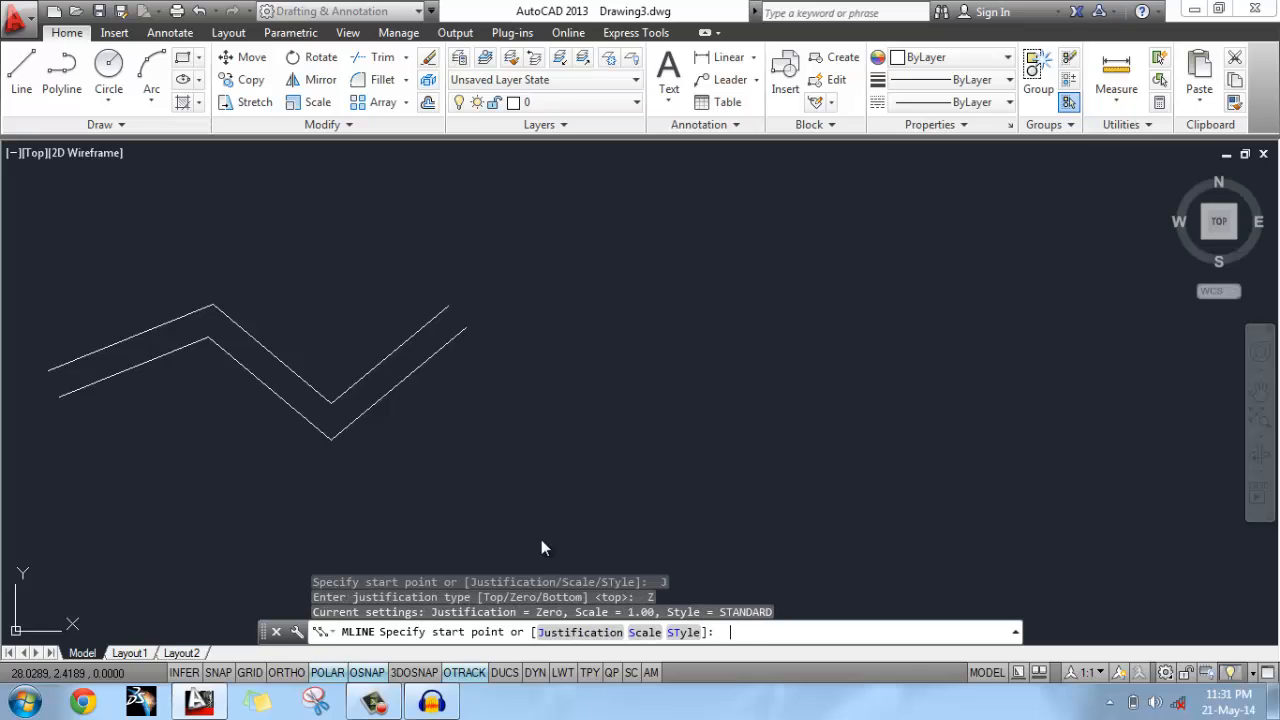
{"action": "left_click", "coordinate": [466, 458]}
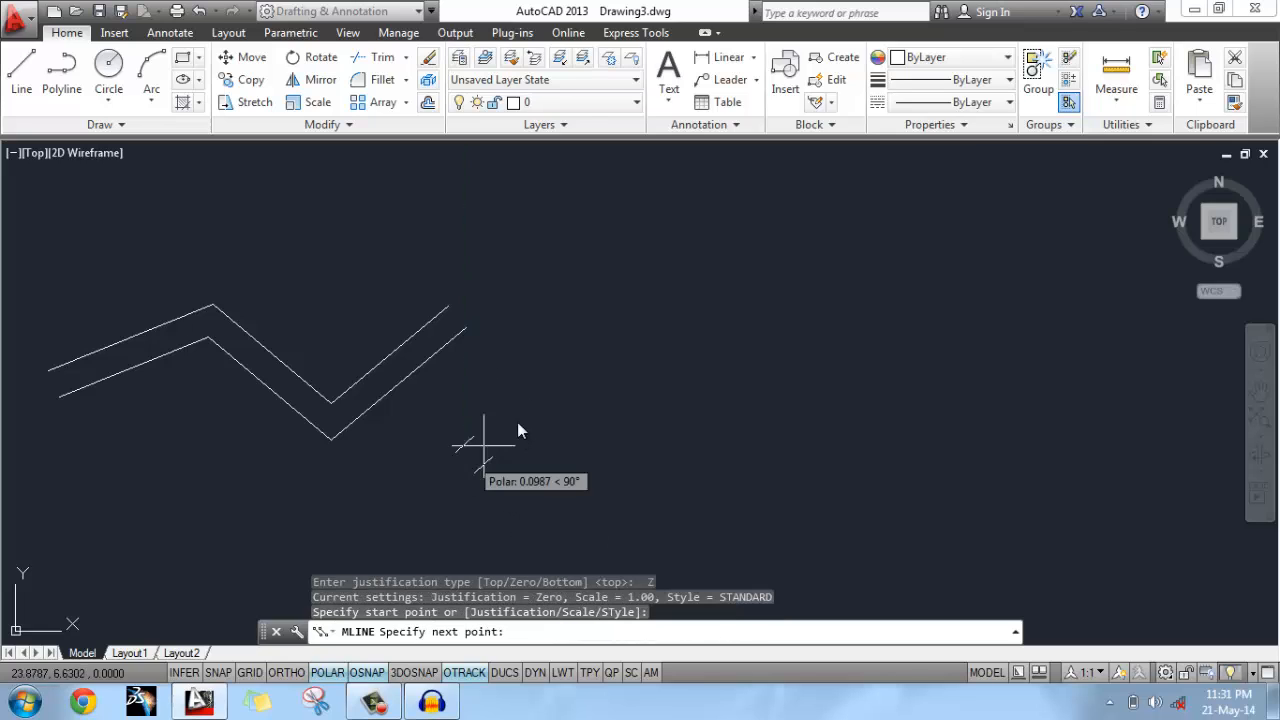
{"action": "left_click", "coordinate": [578, 354]}
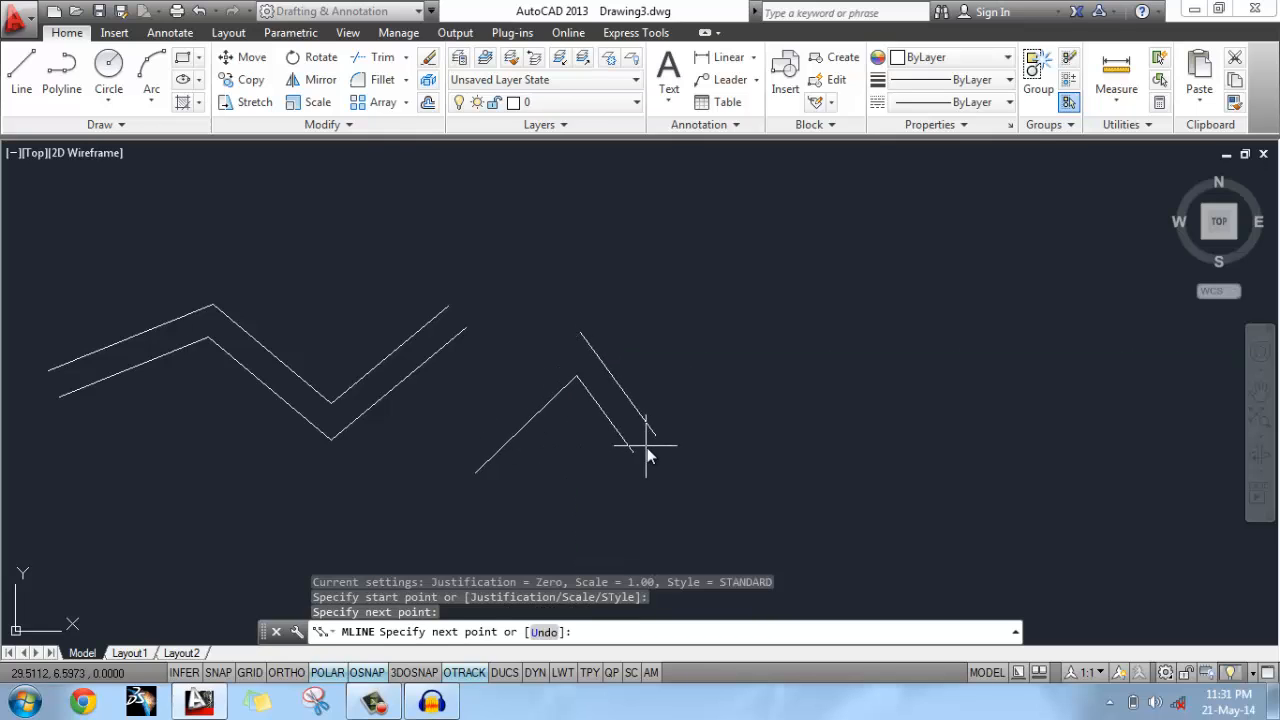
{"action": "left_click", "coordinate": [653, 447]}
{"action": "left_click", "coordinate": [752, 350]}
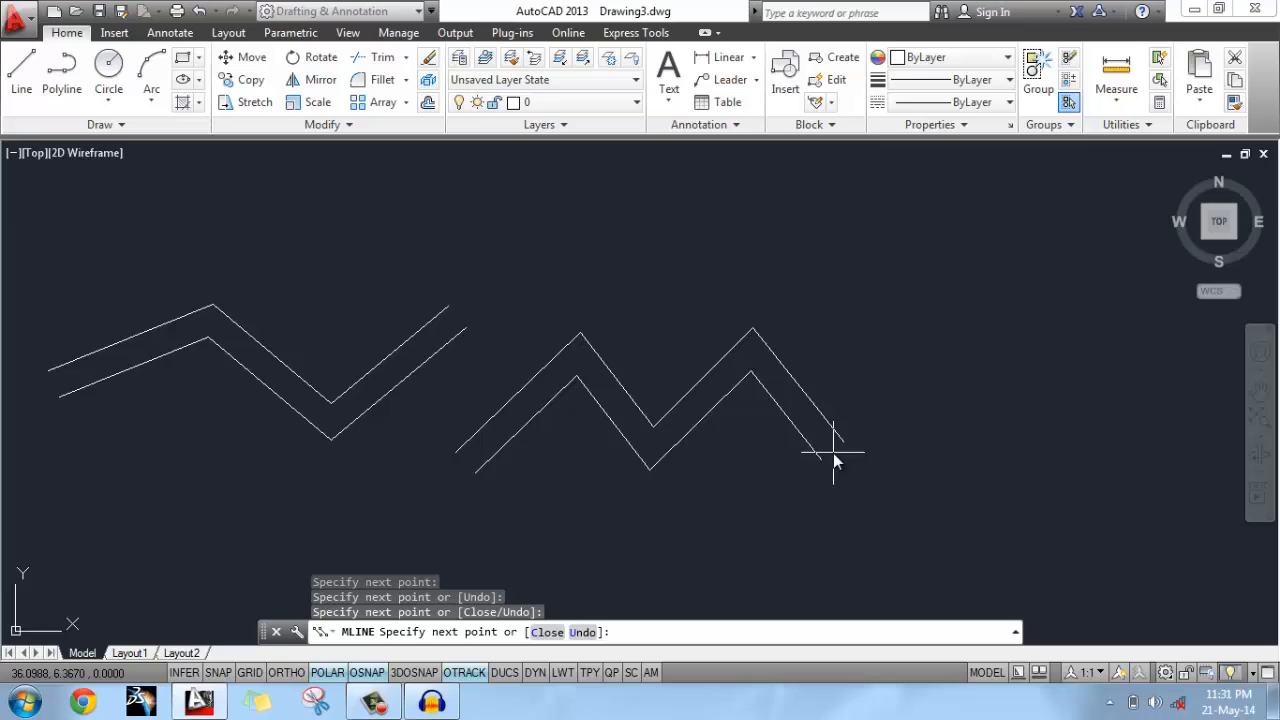
{"action": "key", "text": "Return"}
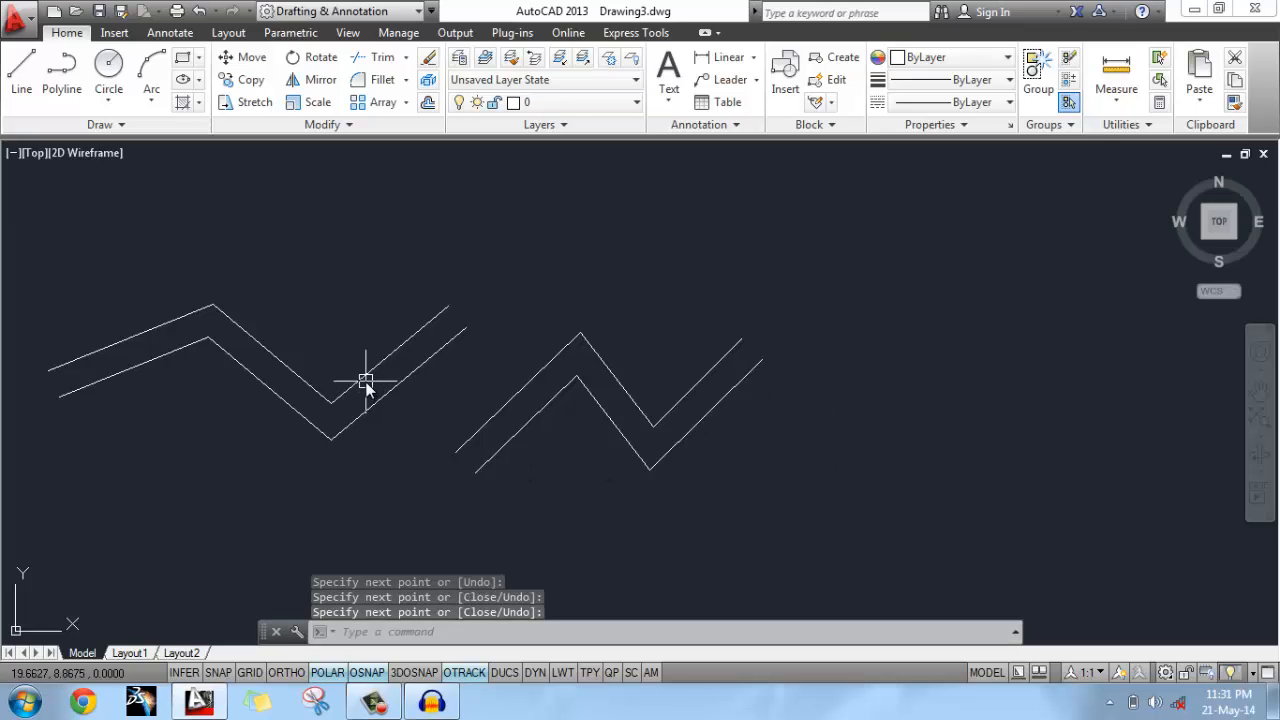
Draw a third three-segment zigzag multiline beside the second one, with its justification set to Bottom, ending near (42.0, 10.2).
{"action": "type", "text": "ml"}
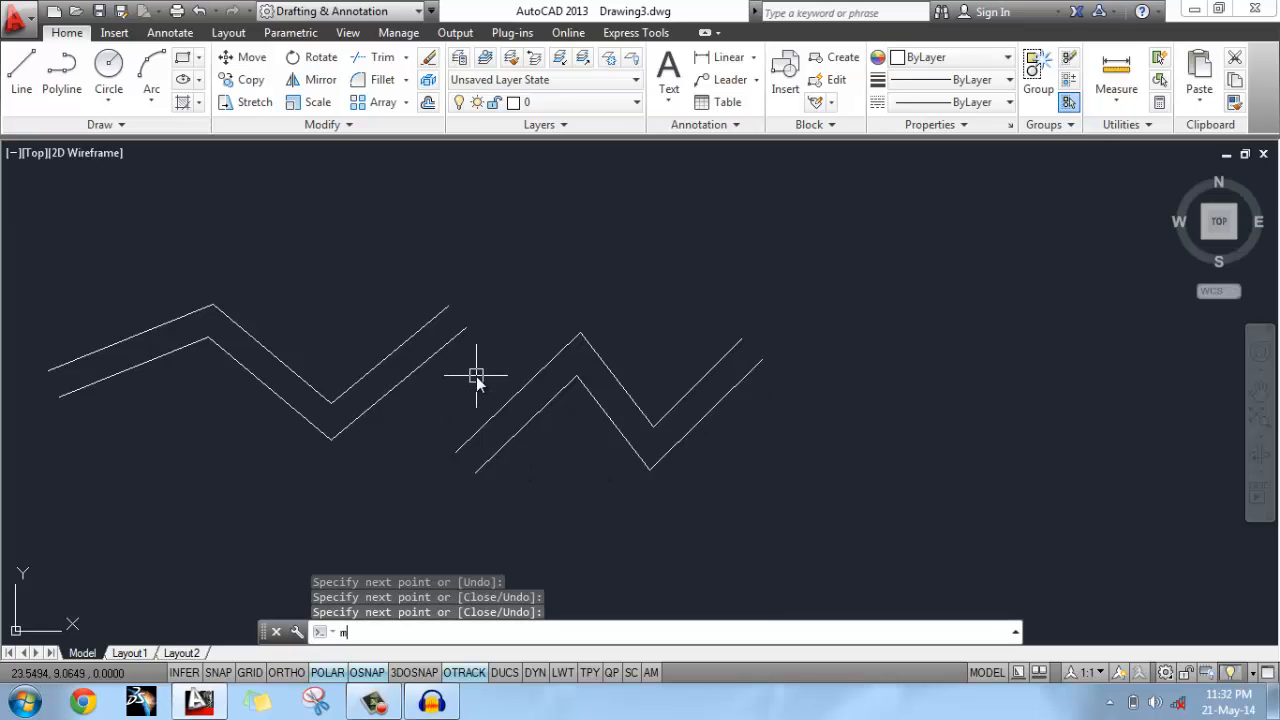
{"action": "key", "text": "Return"}
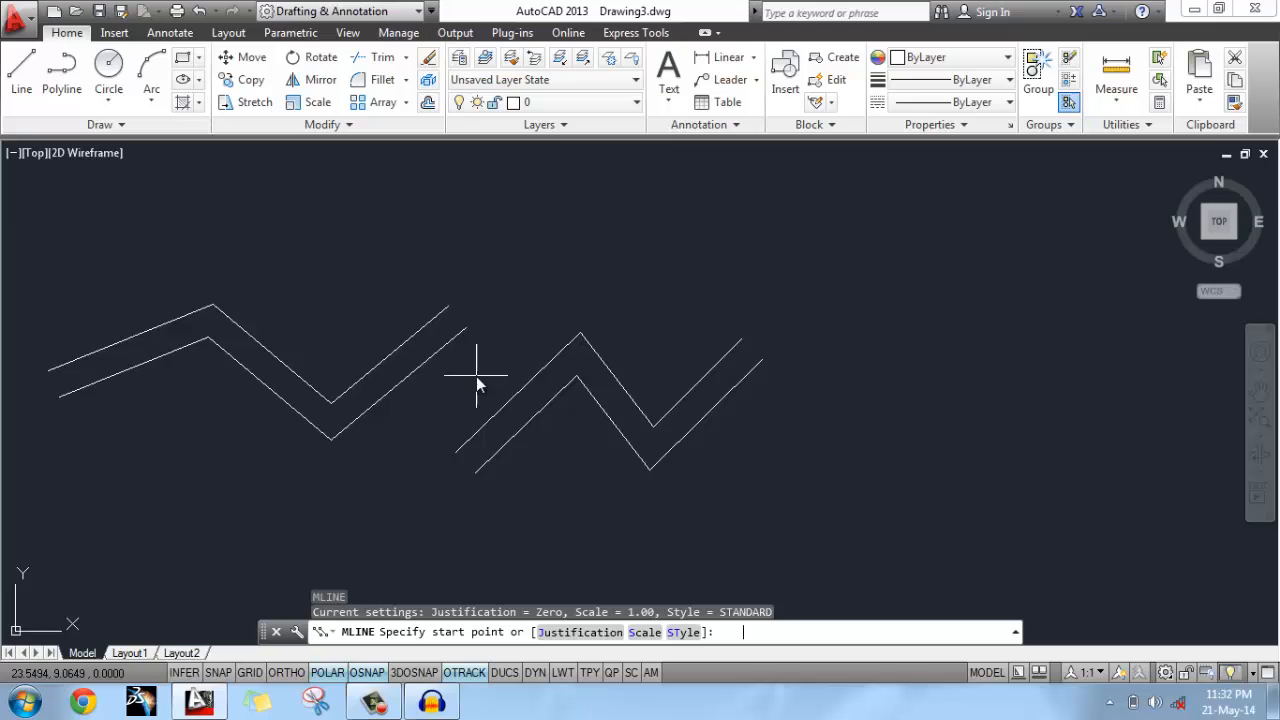
{"action": "left_click", "coordinate": [577, 632]}
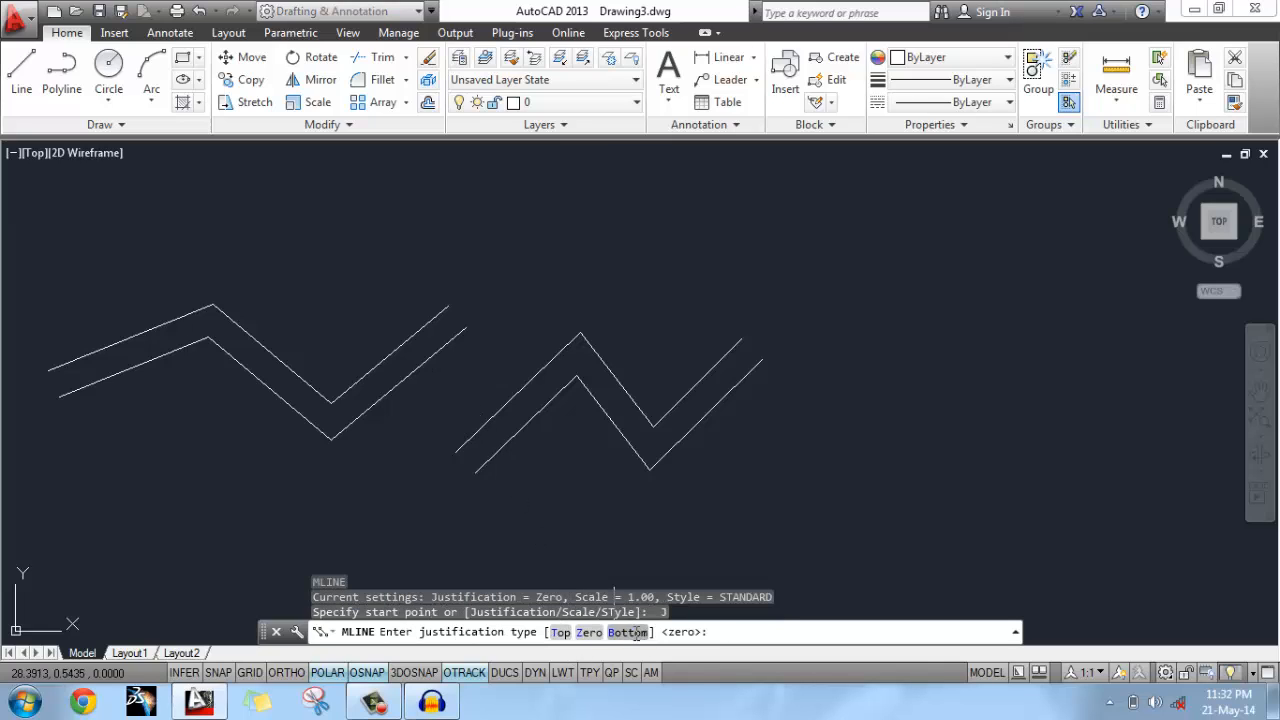
{"action": "left_click", "coordinate": [628, 632]}
{"action": "left_click", "coordinate": [798, 457]}
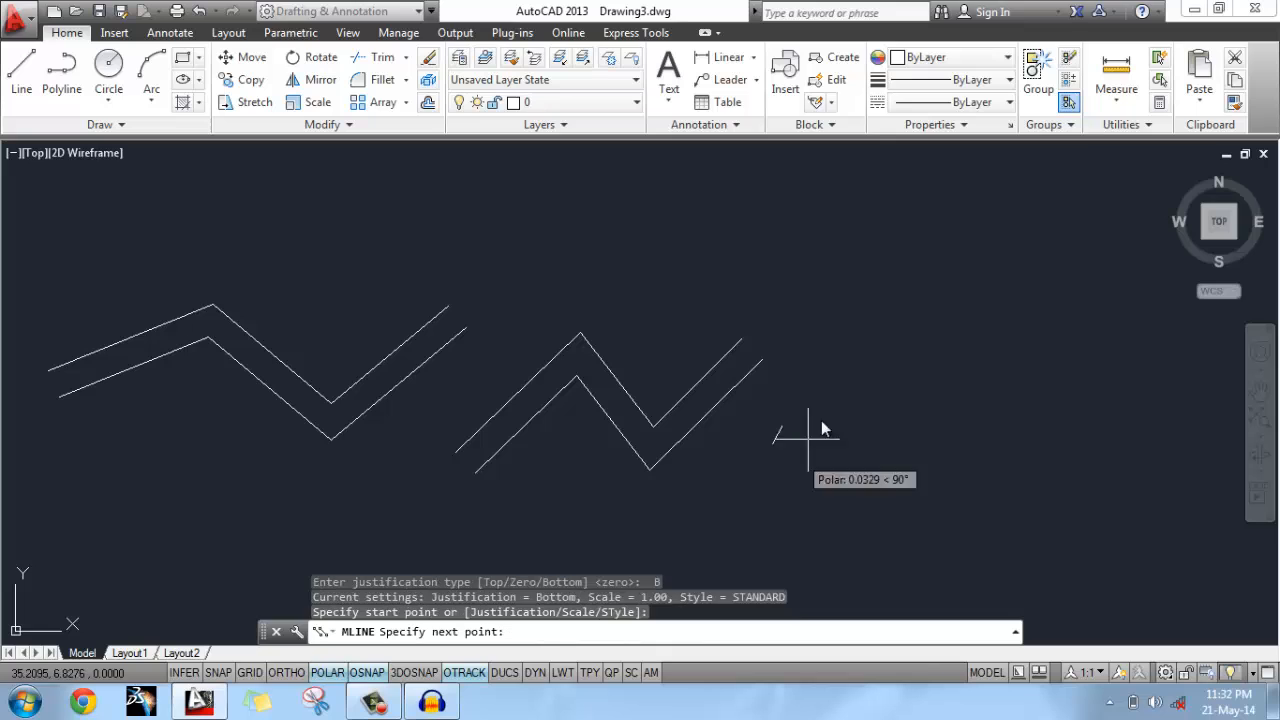
{"action": "left_click", "coordinate": [862, 350]}
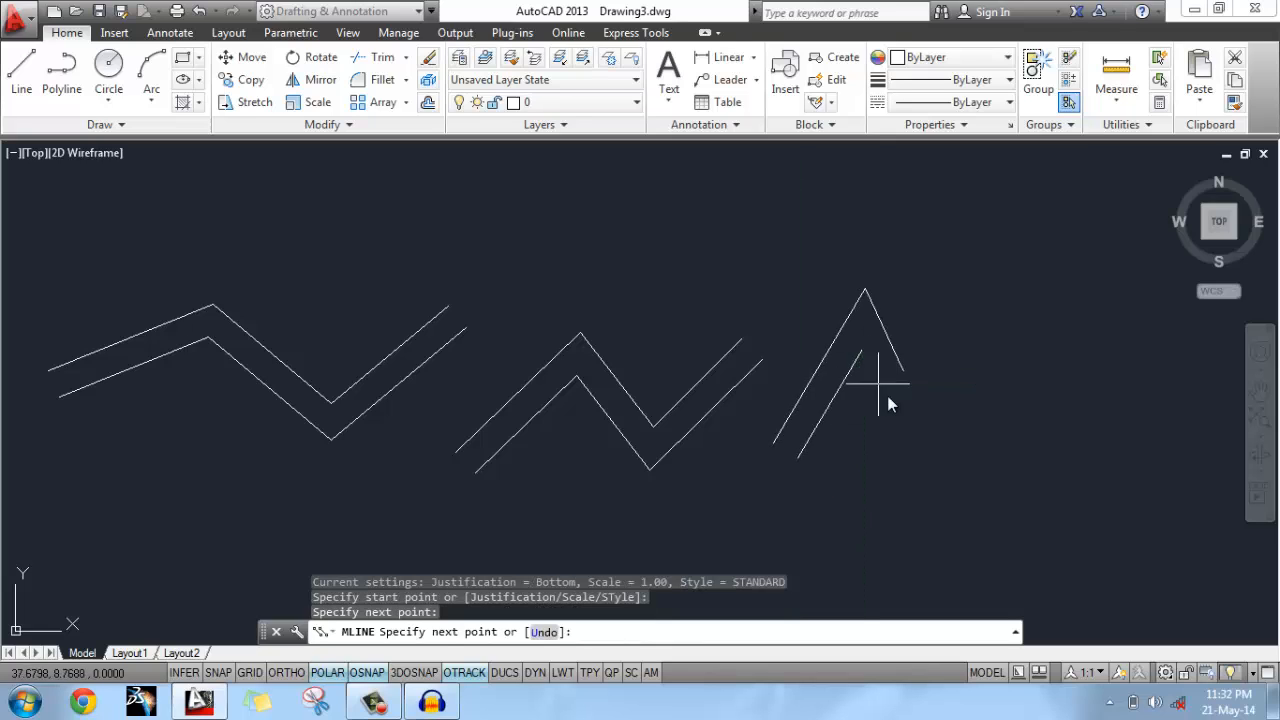
{"action": "left_click", "coordinate": [935, 436]}
{"action": "left_click", "coordinate": [1002, 342]}
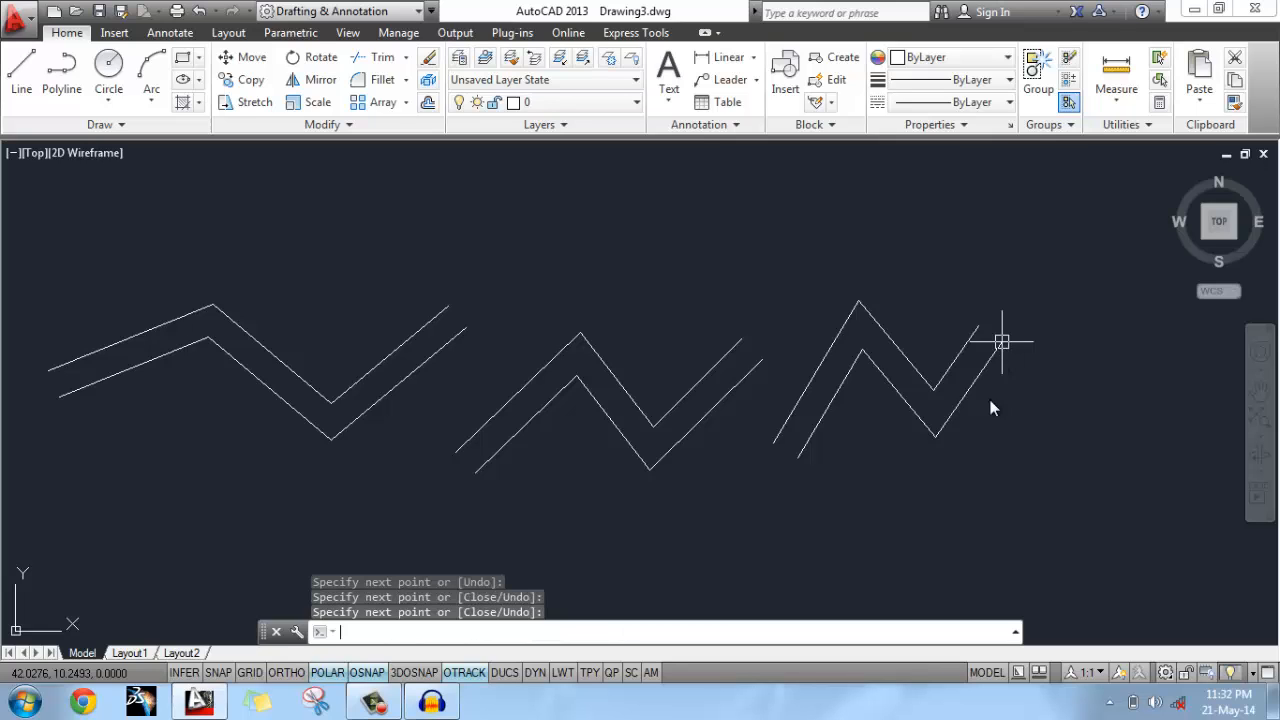
{"action": "key", "text": "Return"}
Erase all three zigzag multilines from the drawing.
{"action": "left_click", "coordinate": [997, 471]}
{"action": "left_click", "coordinate": [254, 298]}
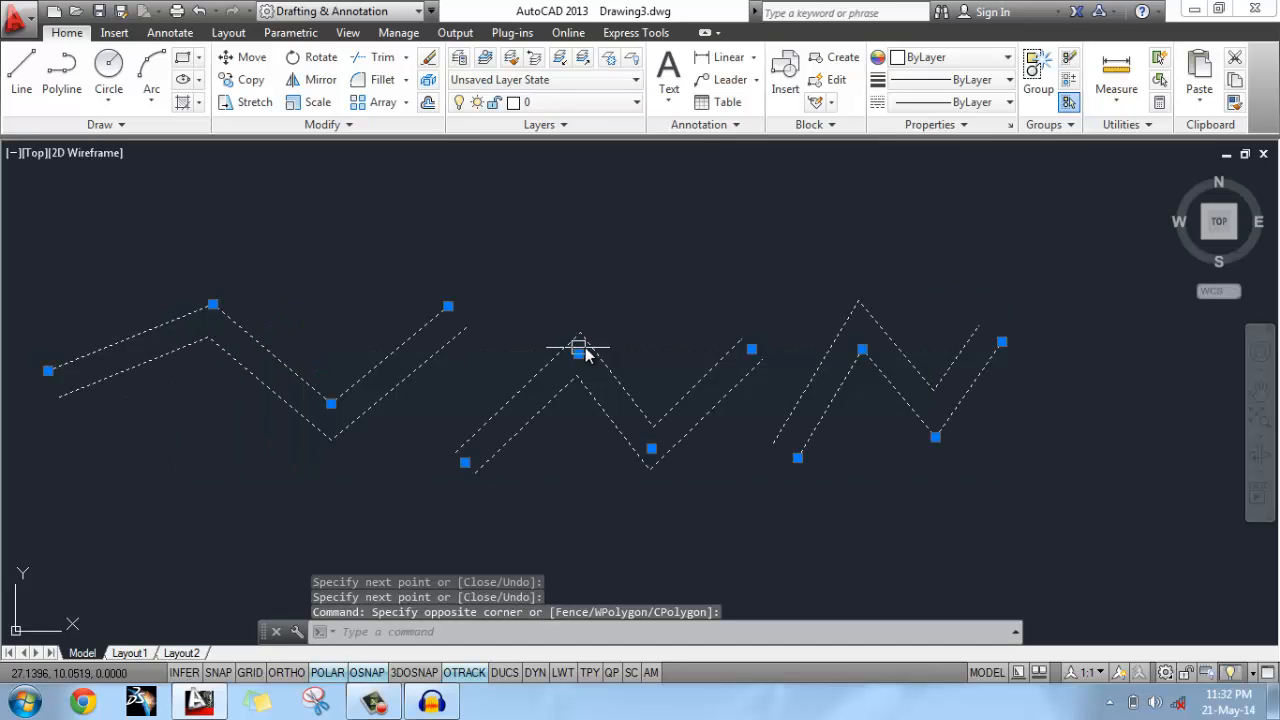
{"action": "key", "text": "Delete"}
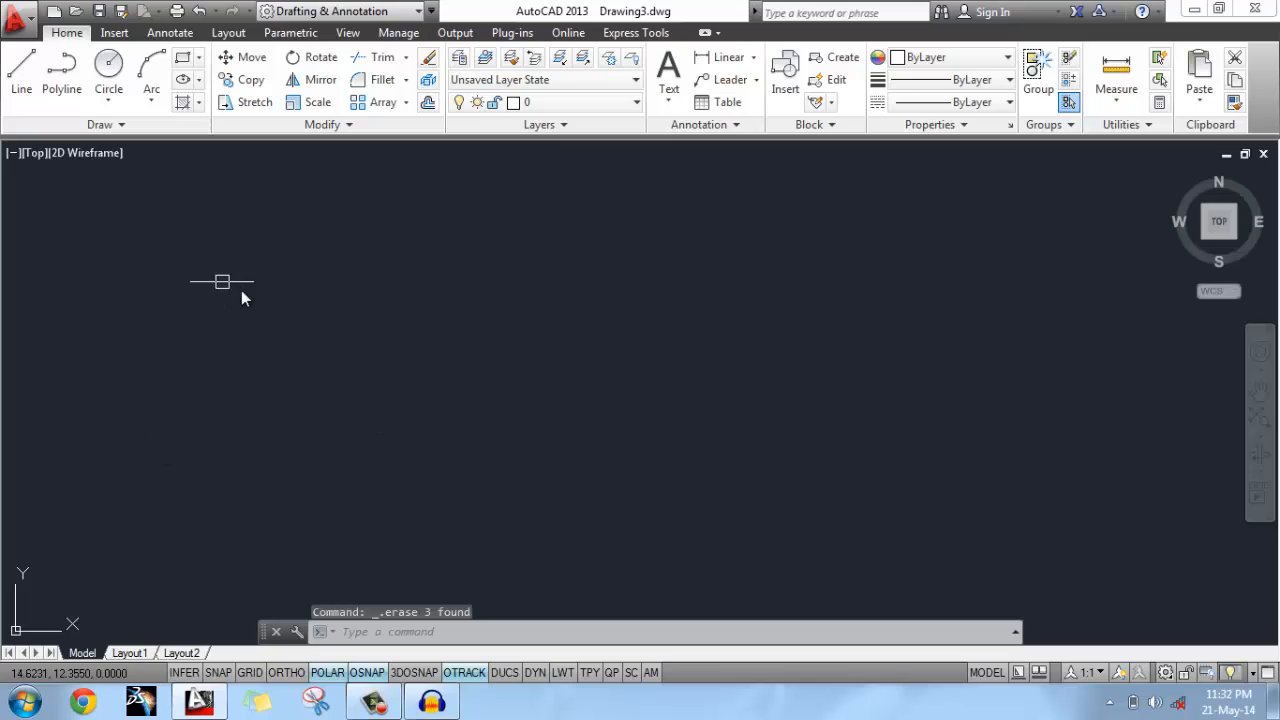
Draw a three-segment zigzag multiline with Bottom justification and scale 1.00, ending near (25.0, 12.6).
{"action": "type", "text": "ml"}
{"action": "key", "text": "Return"}
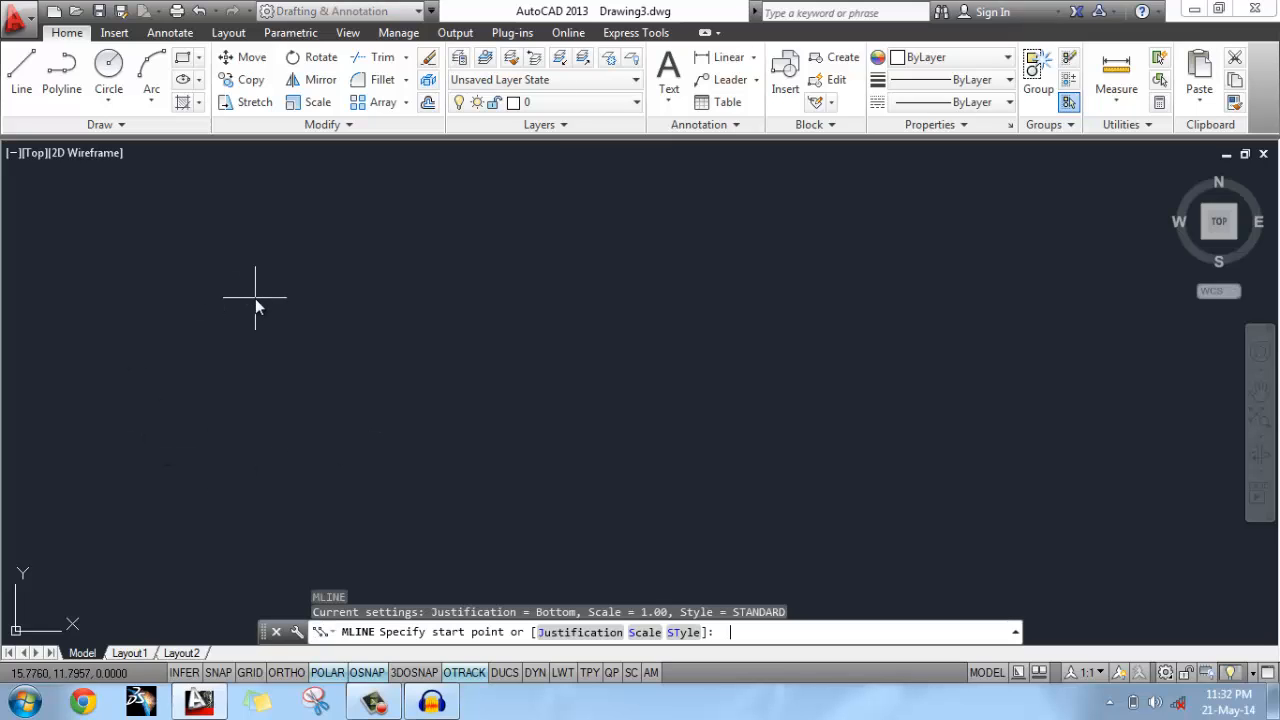
{"action": "left_click", "coordinate": [645, 634]}
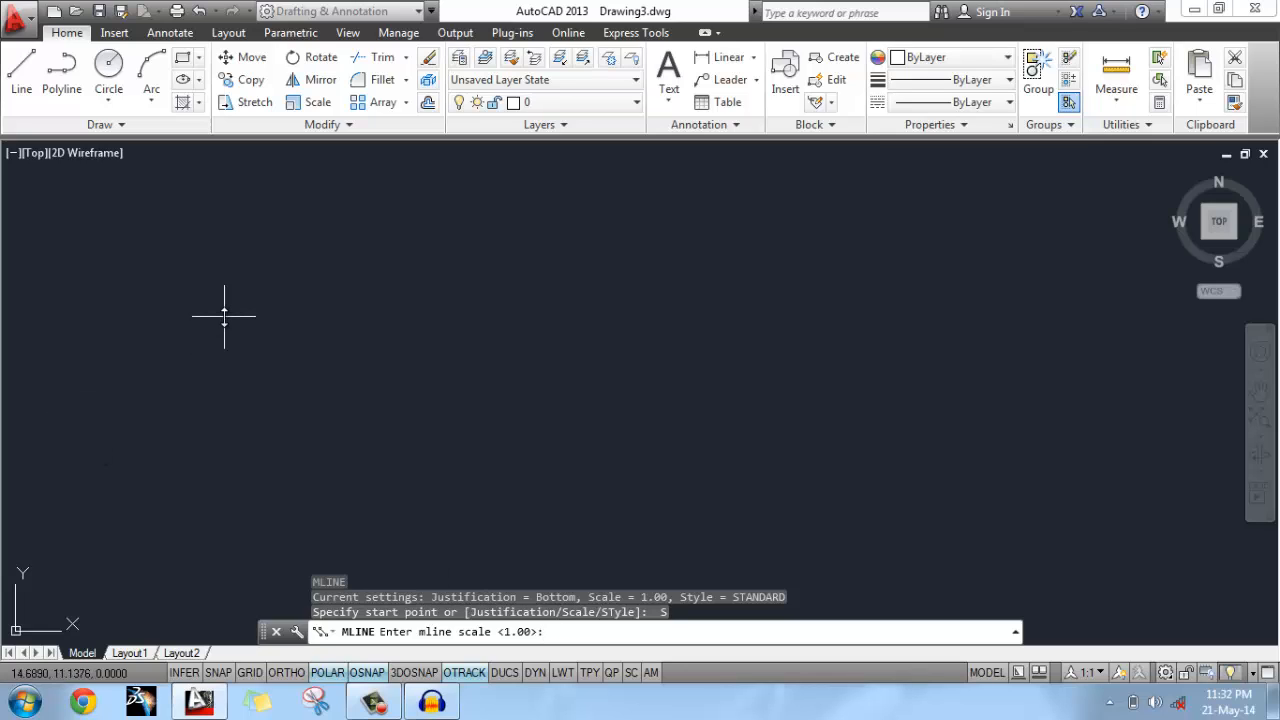
{"action": "key", "text": "Return"}
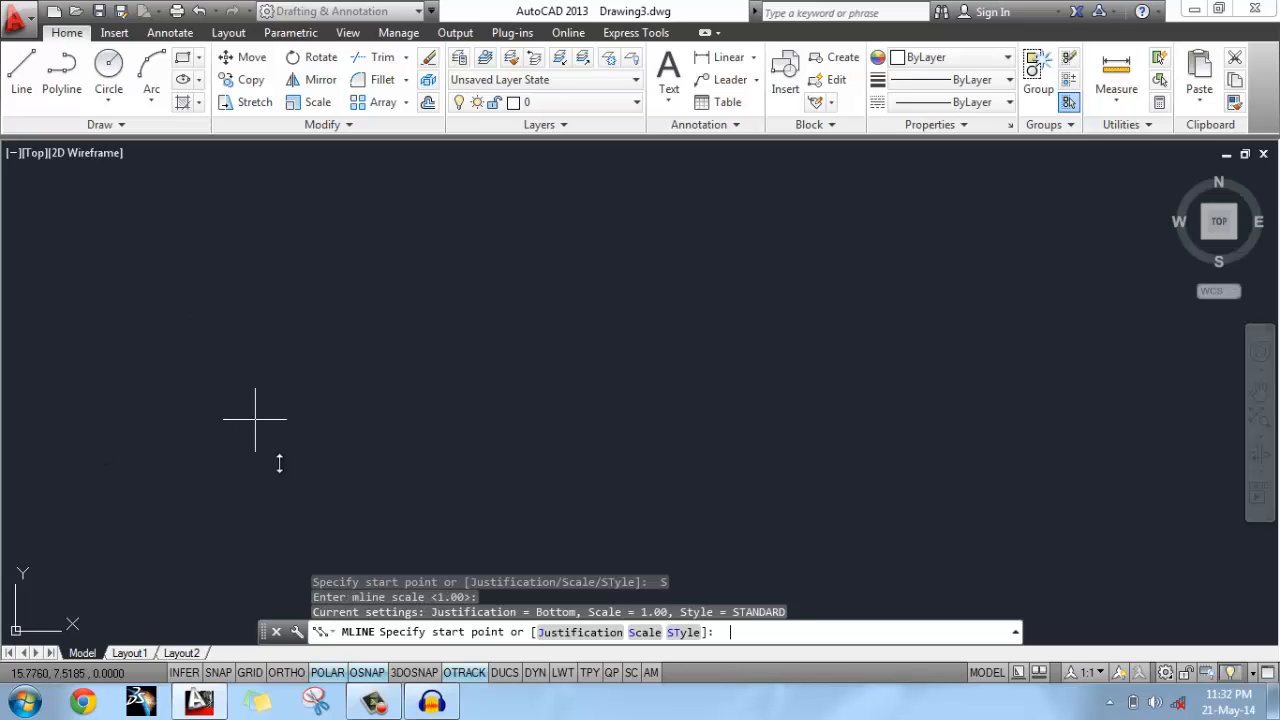
{"action": "left_click", "coordinate": [113, 387]}
{"action": "left_click", "coordinate": [254, 279]}
{"action": "left_click", "coordinate": [362, 417]}
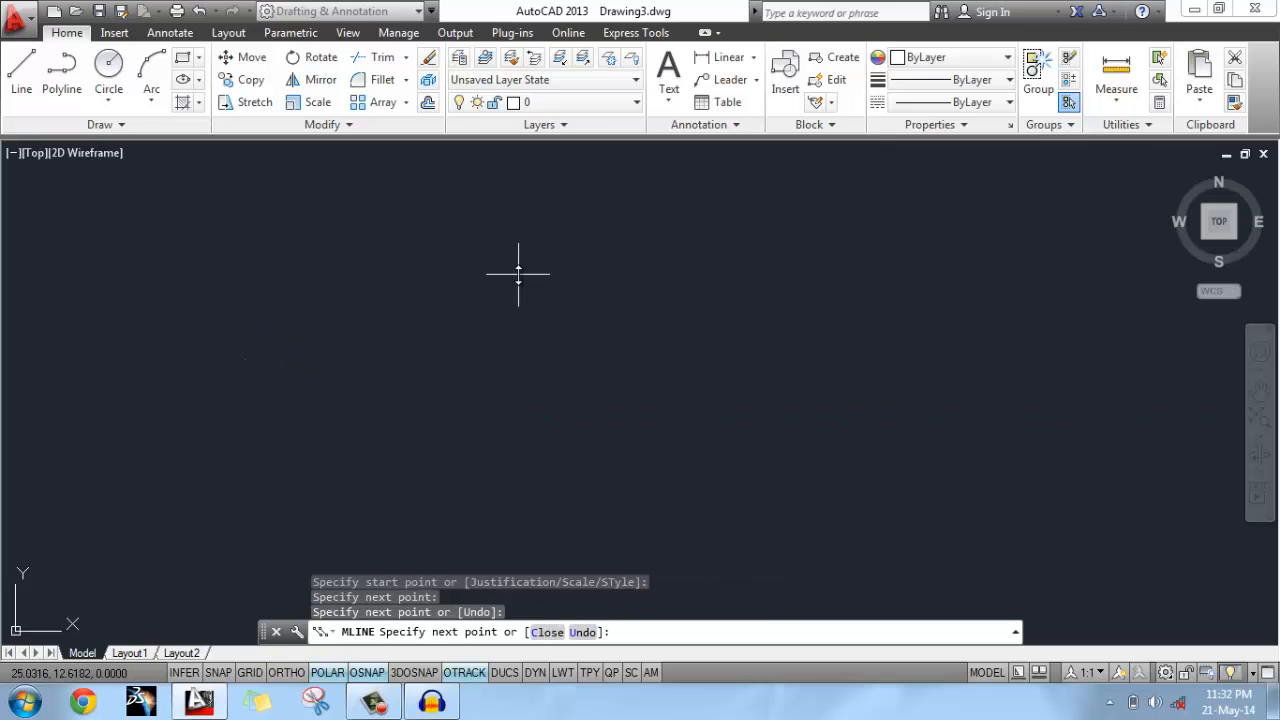
{"action": "left_click", "coordinate": [517, 273]}
{"action": "key", "text": "Return"}
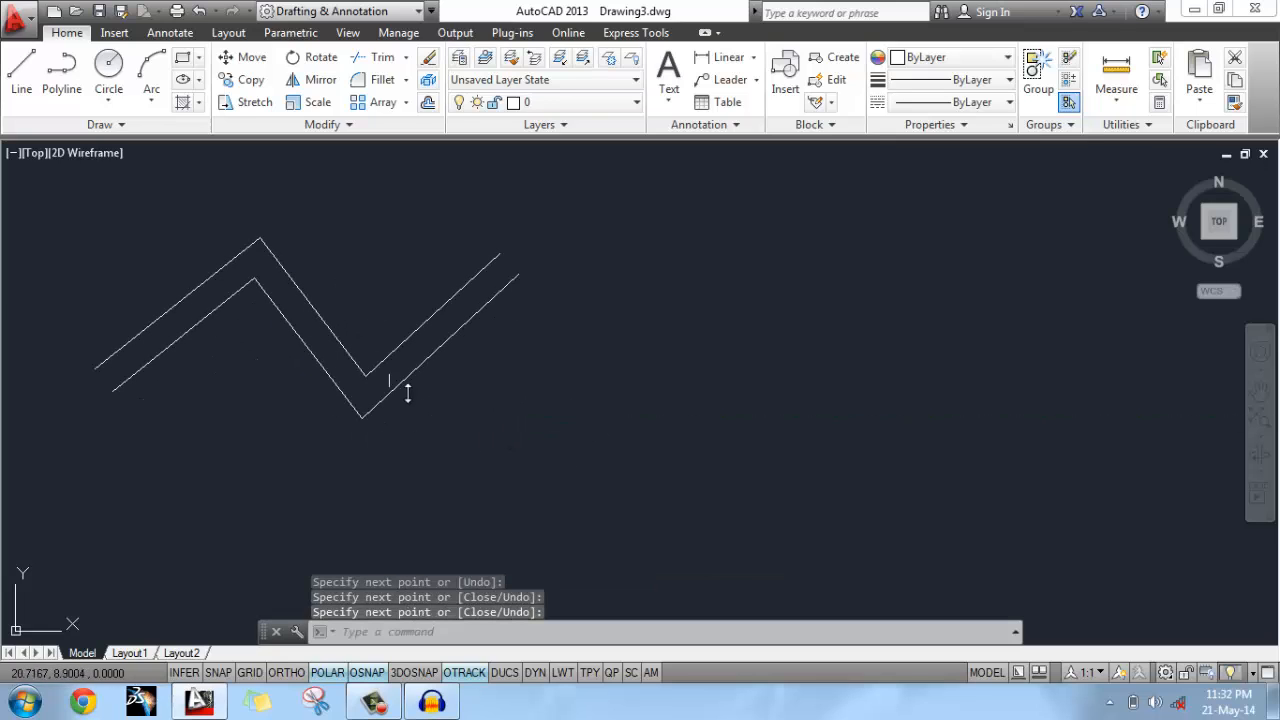
Draw a second three-segment zigzag multiline beside the first one, with its scale set to 5.
{"action": "key", "text": "Return"}
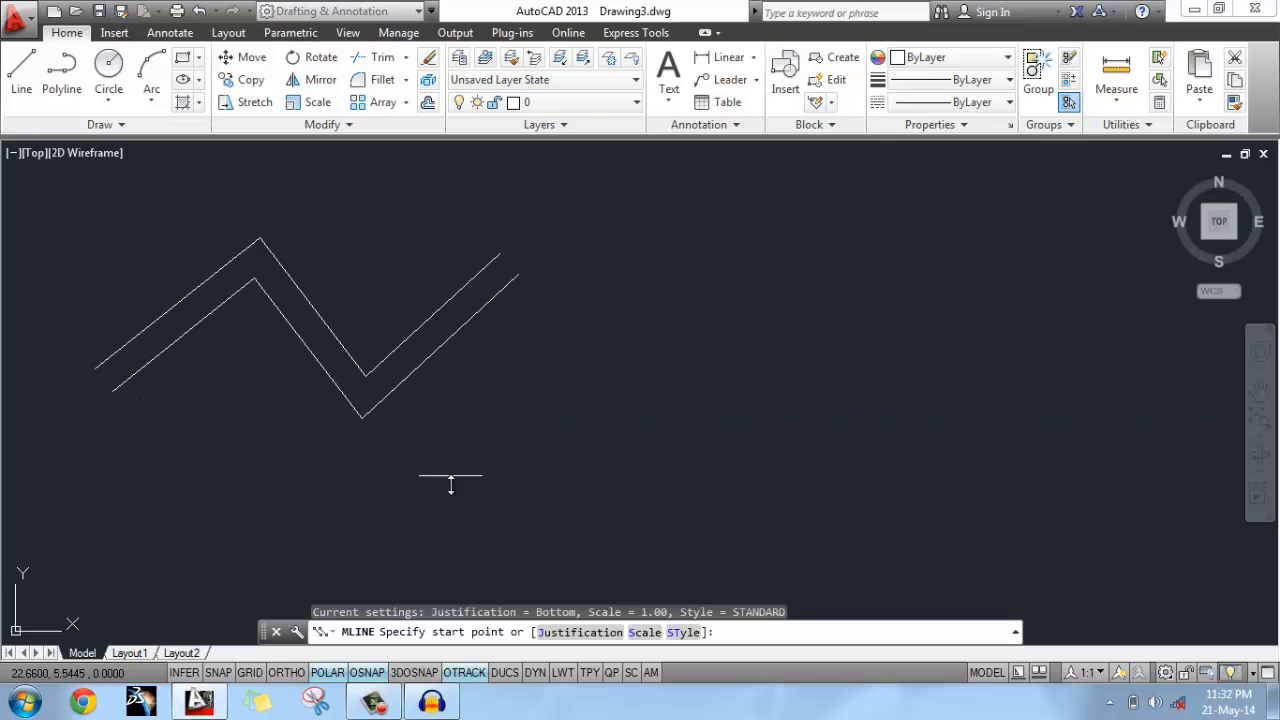
{"action": "left_click", "coordinate": [645, 632]}
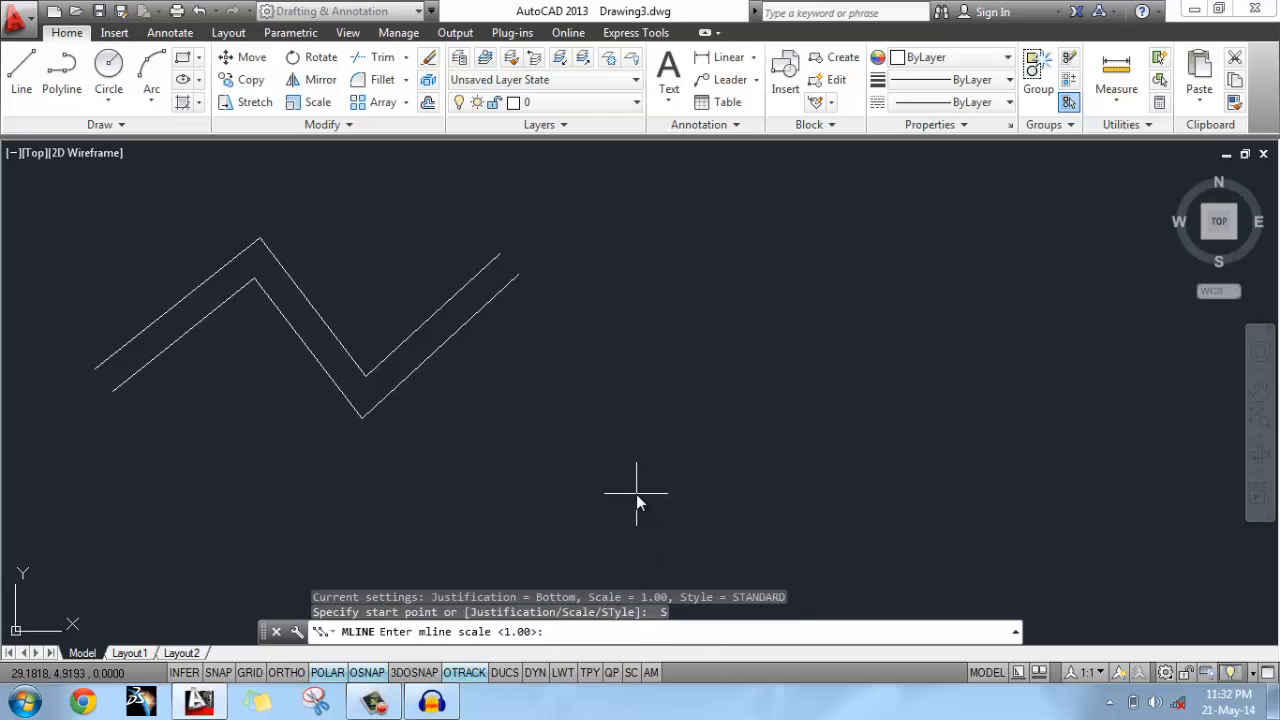
{"action": "type", "text": "5"}
{"action": "key", "text": "Return"}
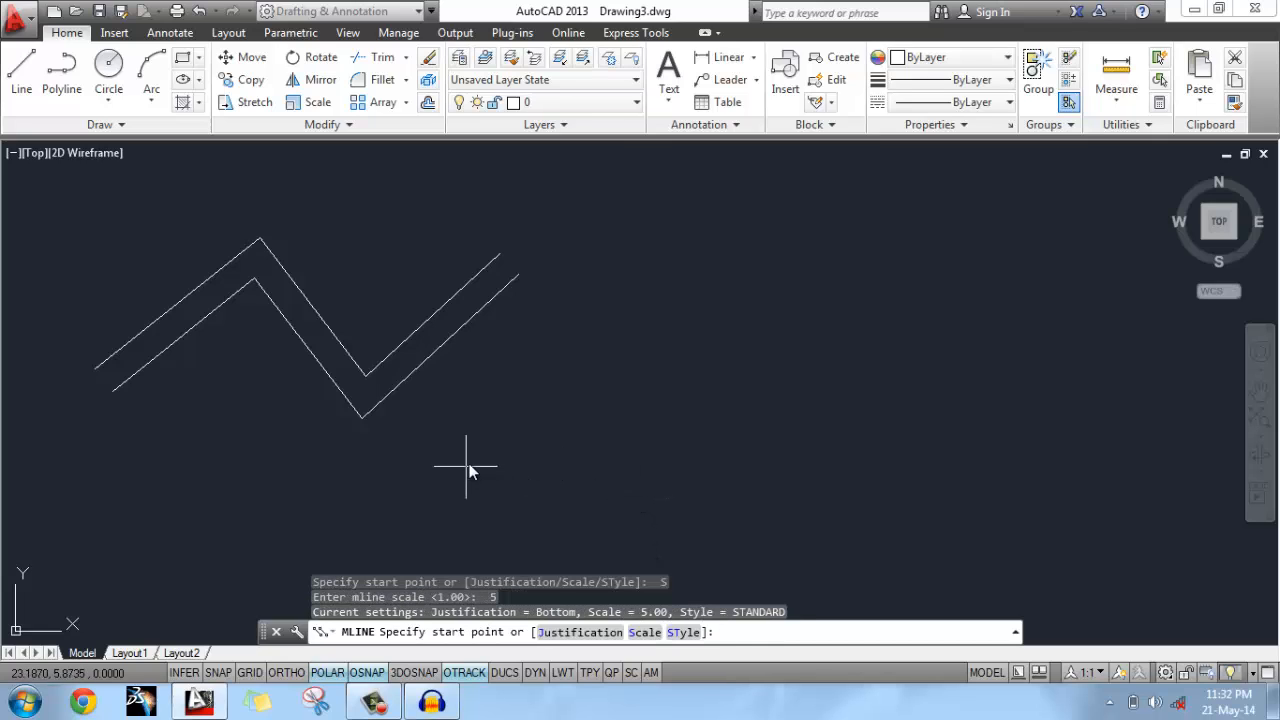
{"action": "left_click", "coordinate": [489, 451]}
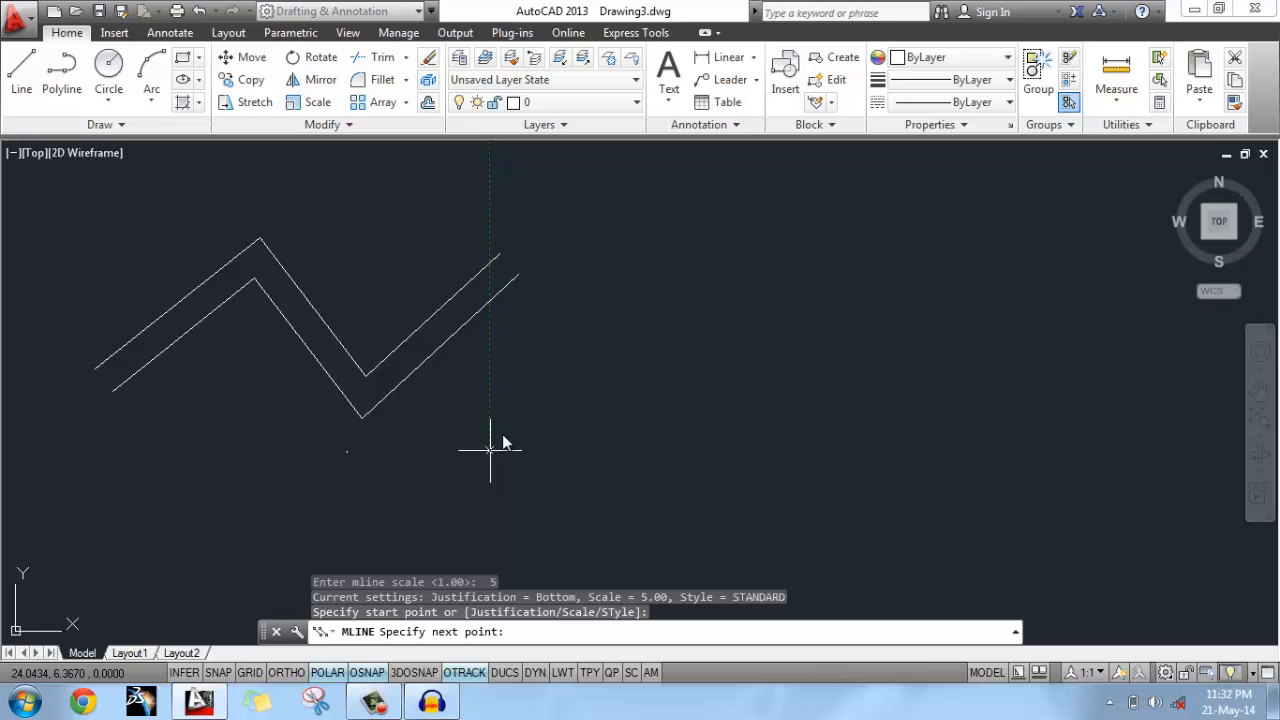
{"action": "left_click", "coordinate": [760, 383]}
{"action": "left_click", "coordinate": [931, 512]}
{"action": "scroll", "coordinate": [933, 505], "scroll_direction": "down", "scroll_amount": 2}
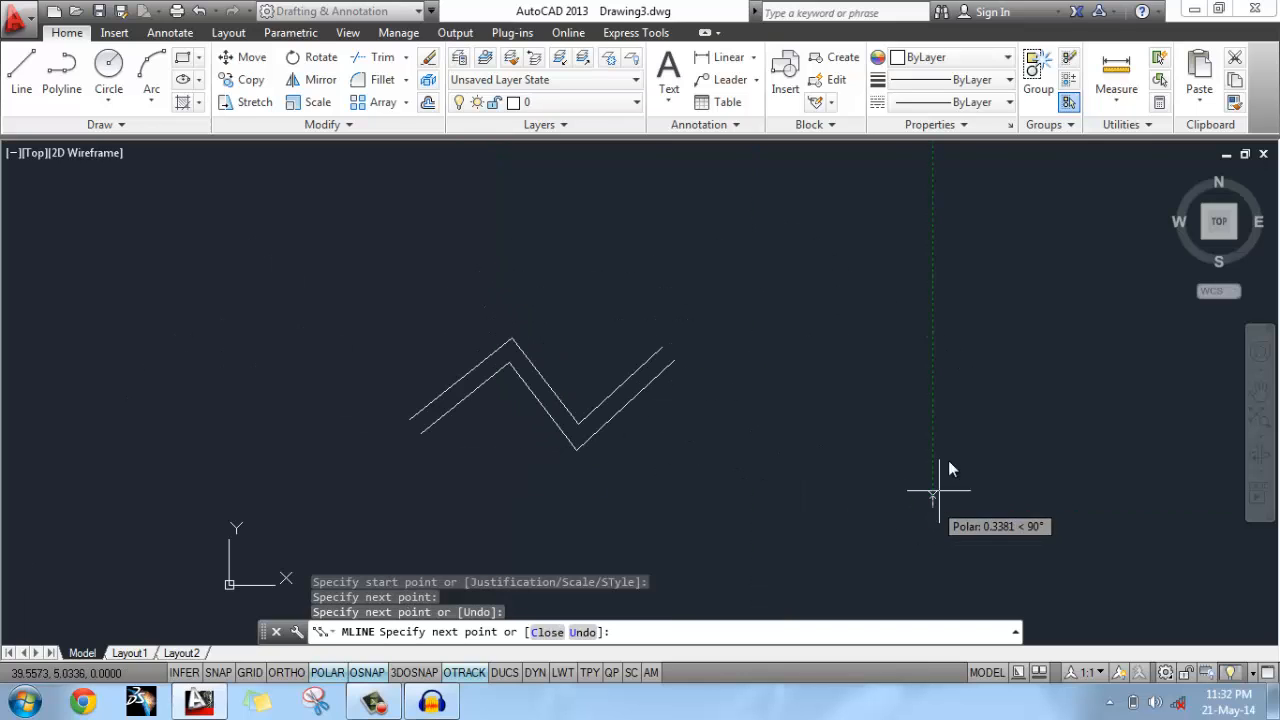
{"action": "left_click", "coordinate": [1090, 362]}
{"action": "key", "text": "Return"}
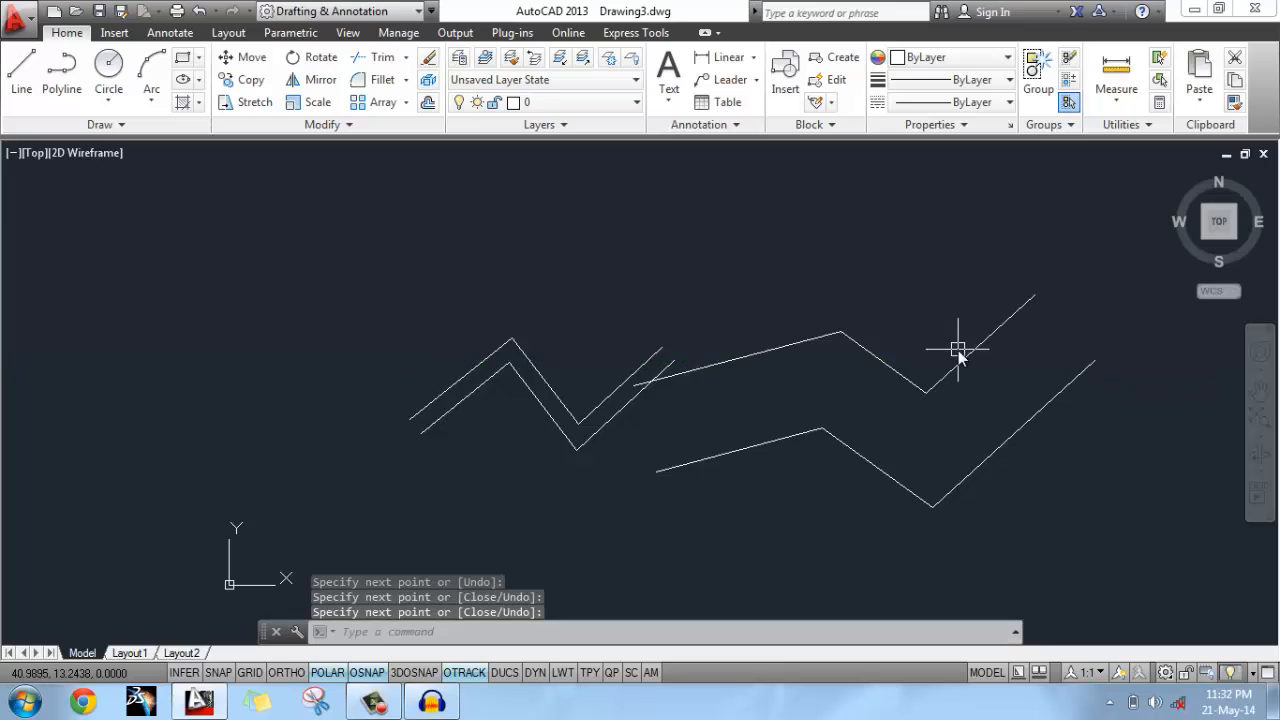
Draw a four-segment zigzag multiline above the other two, with its scale set to 0.5.
{"action": "middle_click_drag", "start_coordinate": [537, 378], "coordinate": [403, 354]}
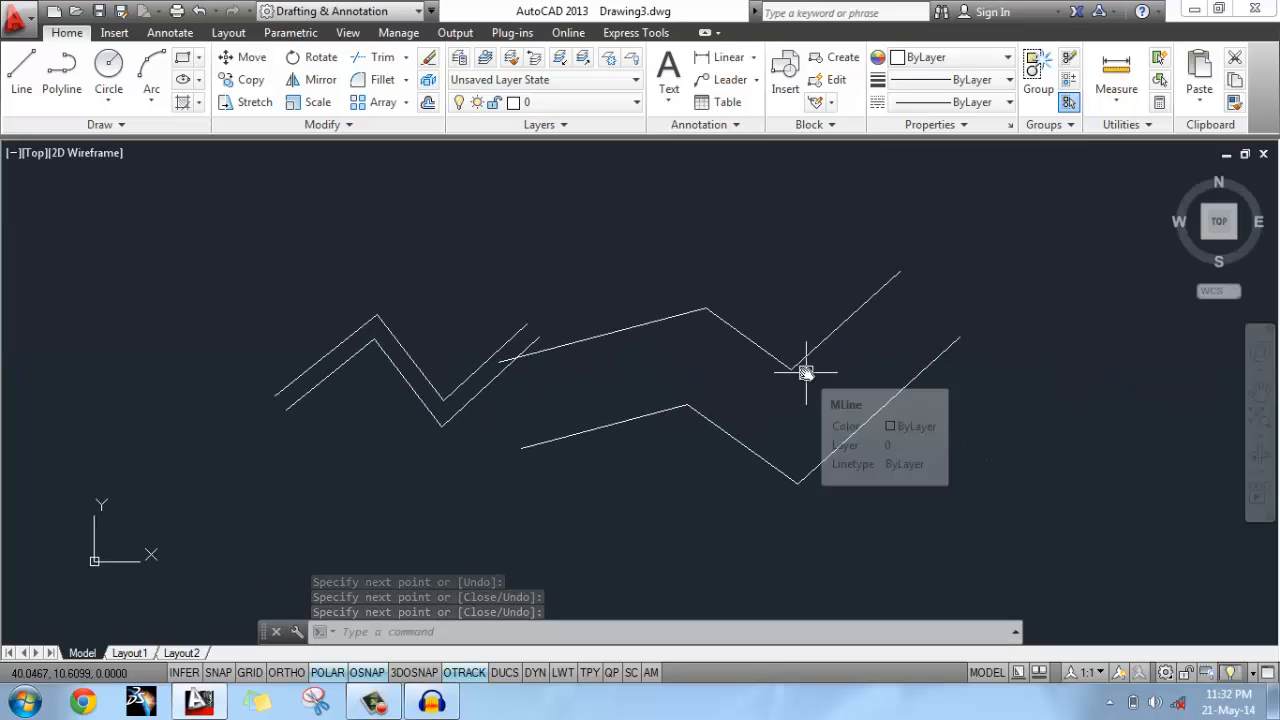
{"action": "type", "text": "ml"}
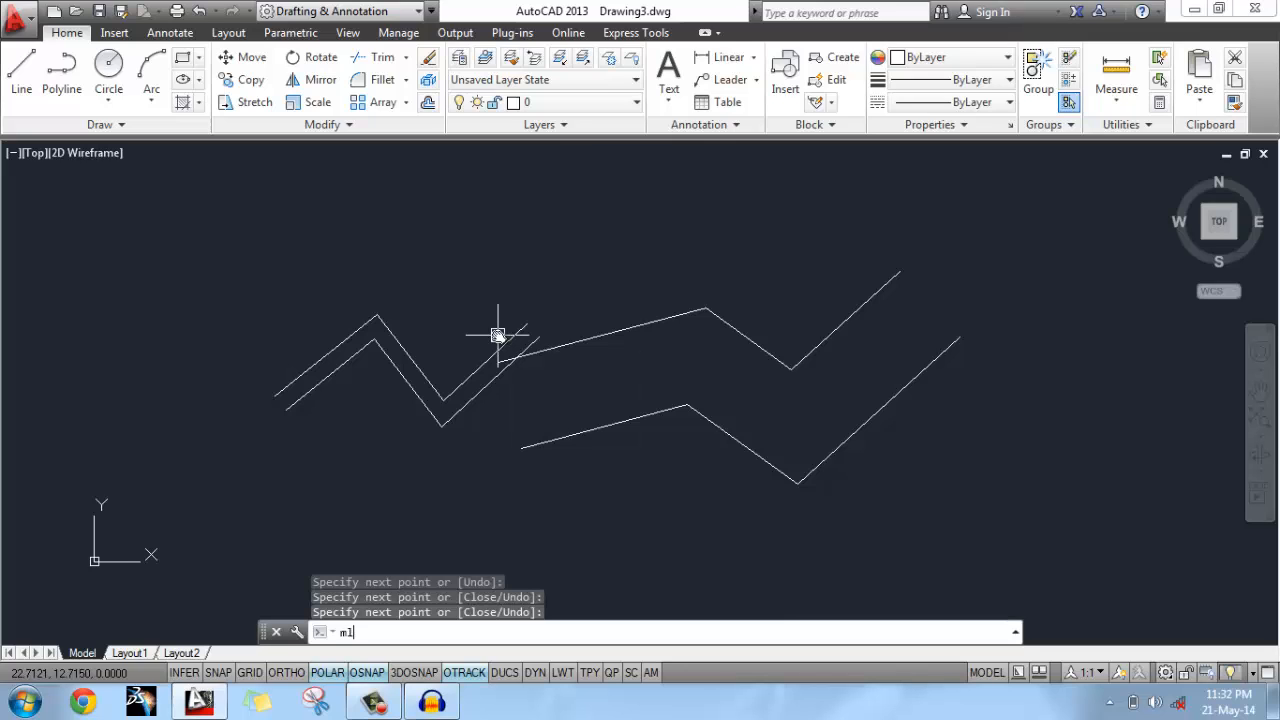
{"action": "key", "text": "Return"}
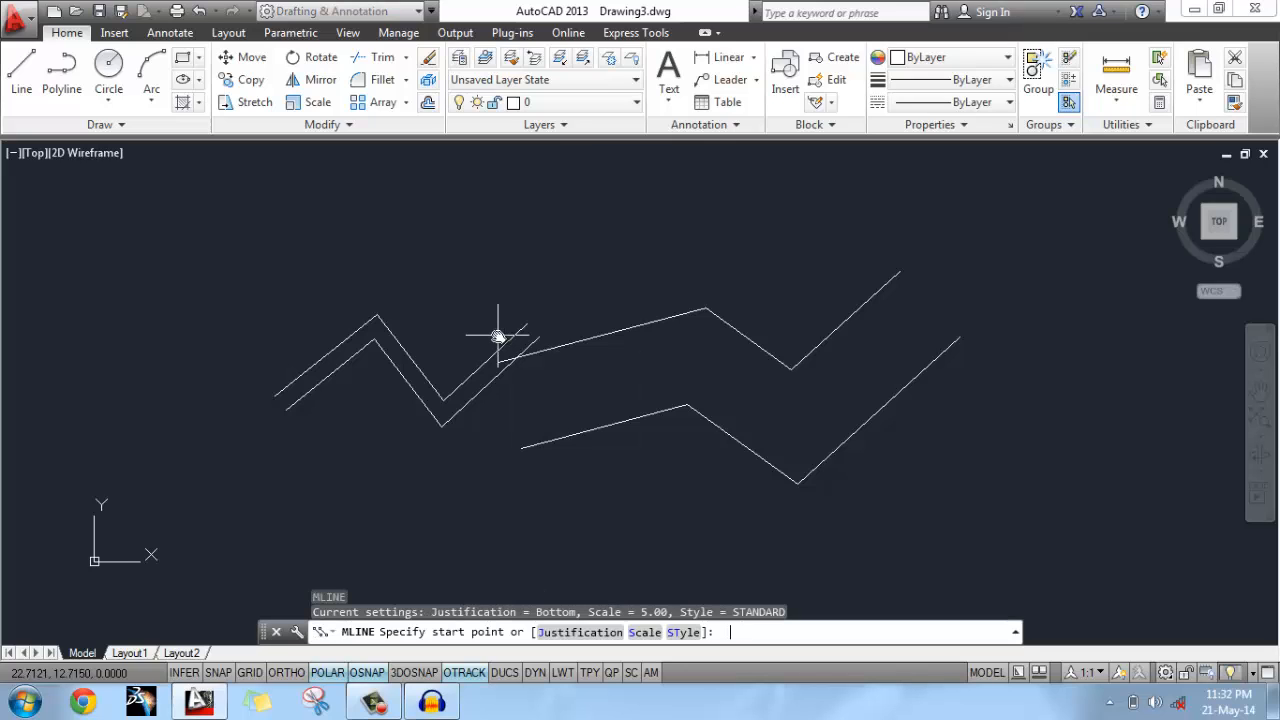
{"action": "left_click", "coordinate": [645, 633]}
{"action": "type", "text": "0"}
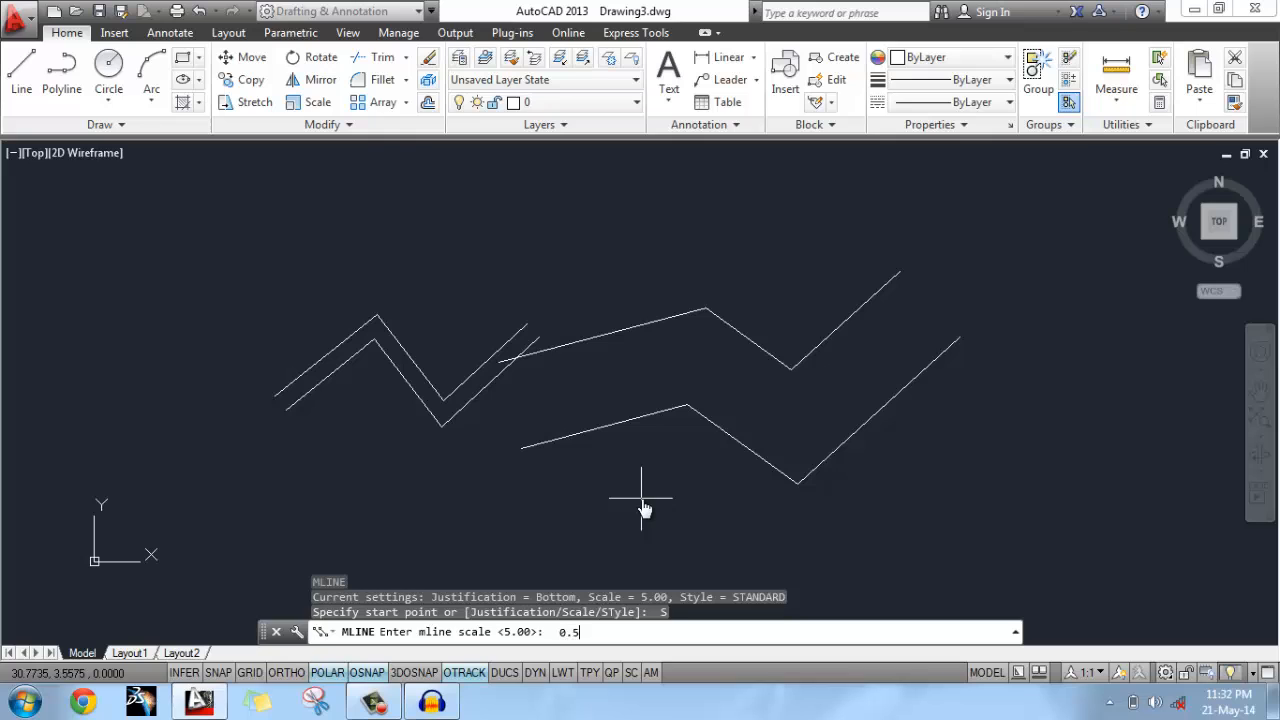
{"action": "type", "text": ".5"}
{"action": "key", "text": "Return"}
{"action": "left_click", "coordinate": [285, 301]}
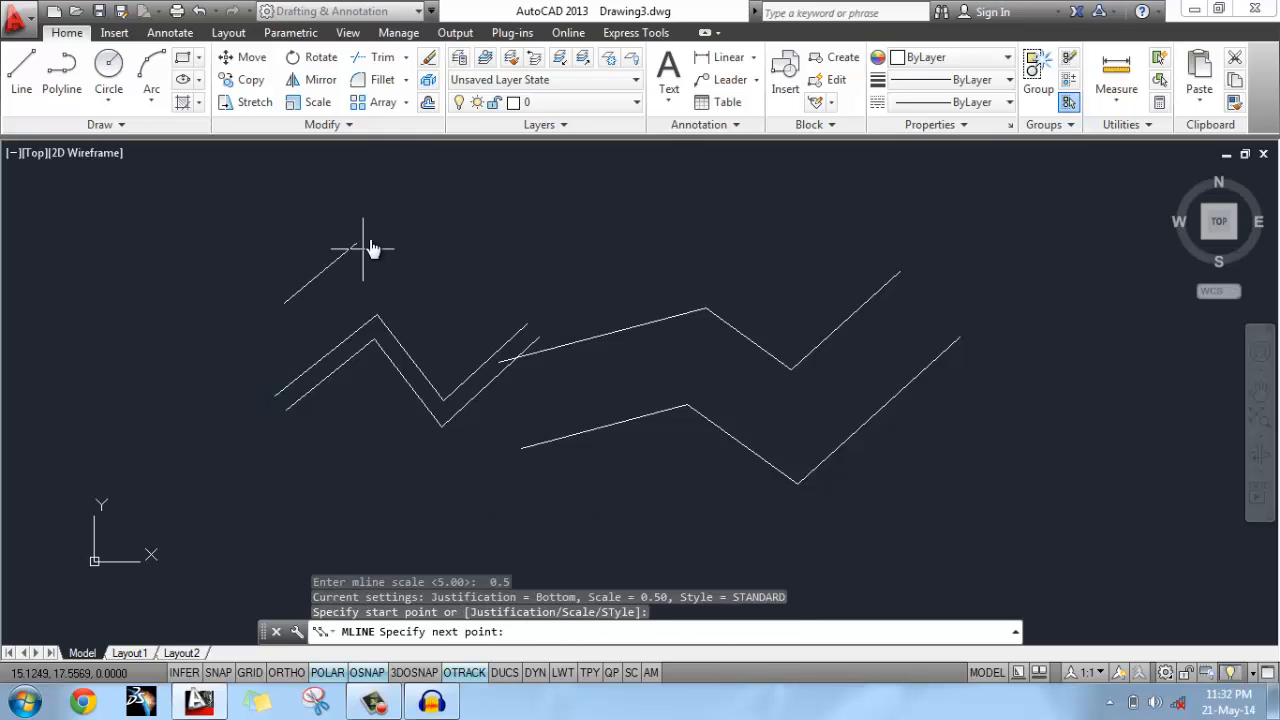
{"action": "left_click", "coordinate": [370, 231]}
{"action": "left_click", "coordinate": [476, 292]}
{"action": "left_click", "coordinate": [601, 224]}
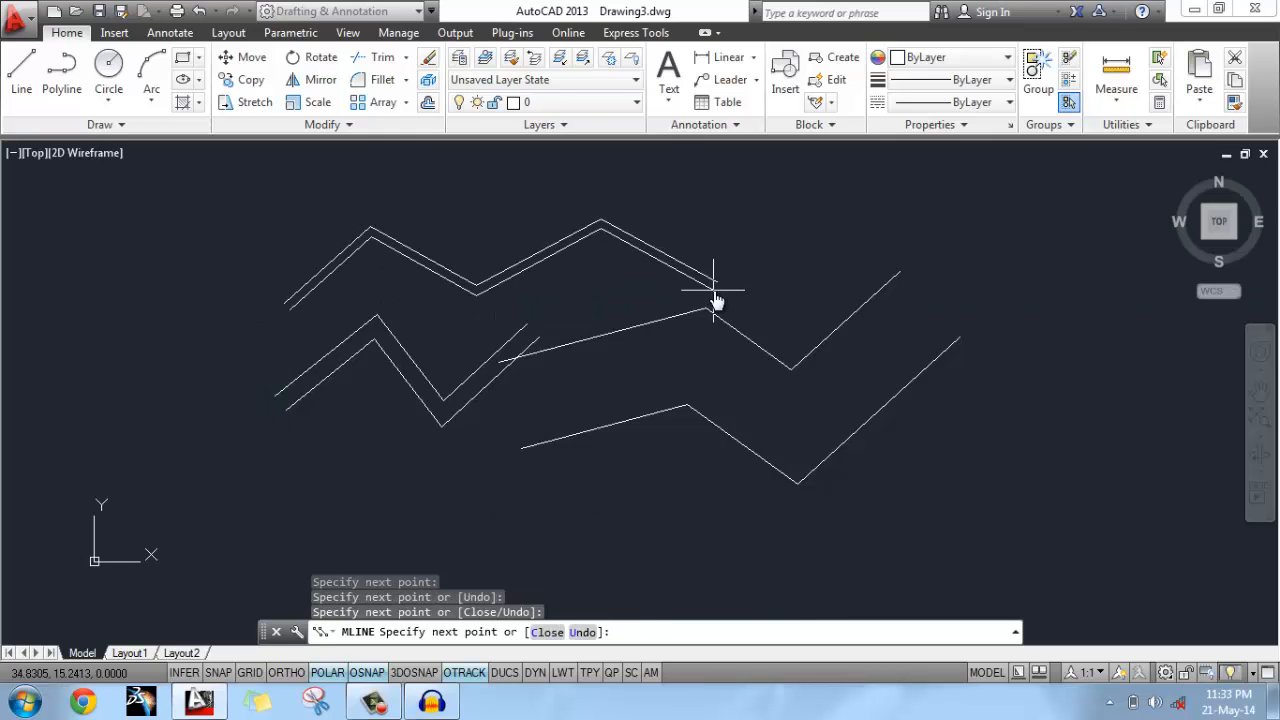
{"action": "left_click", "coordinate": [716, 286]}
{"action": "key", "text": "Return"}
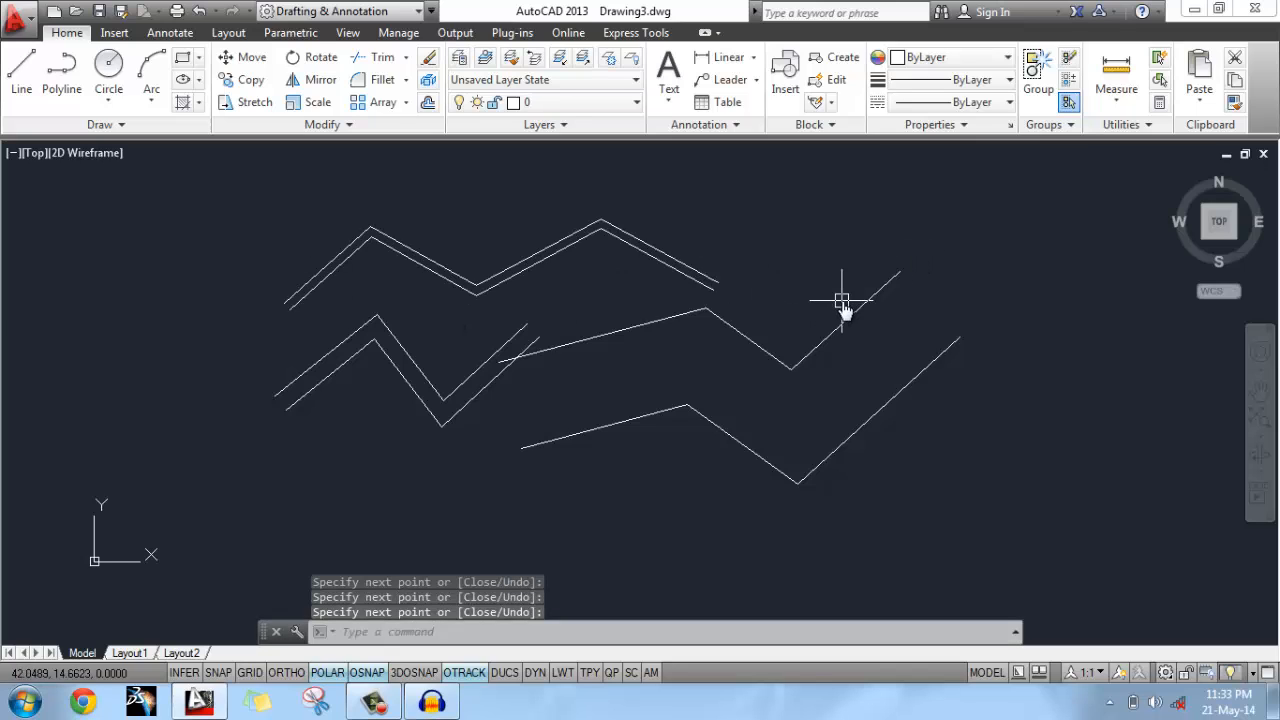
Erase the three multilines of different scales from the drawing.
{"action": "left_click", "coordinate": [891, 504]}
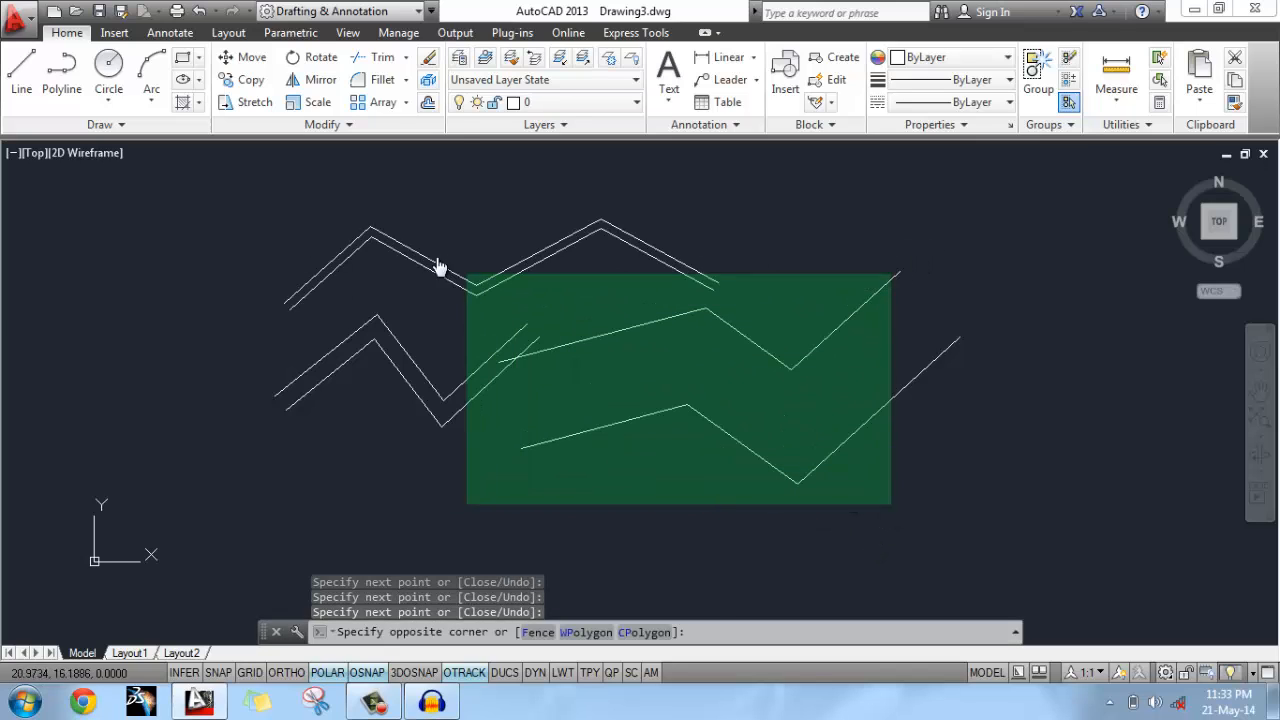
{"action": "left_click", "coordinate": [378, 220]}
{"action": "key", "text": "Delete"}
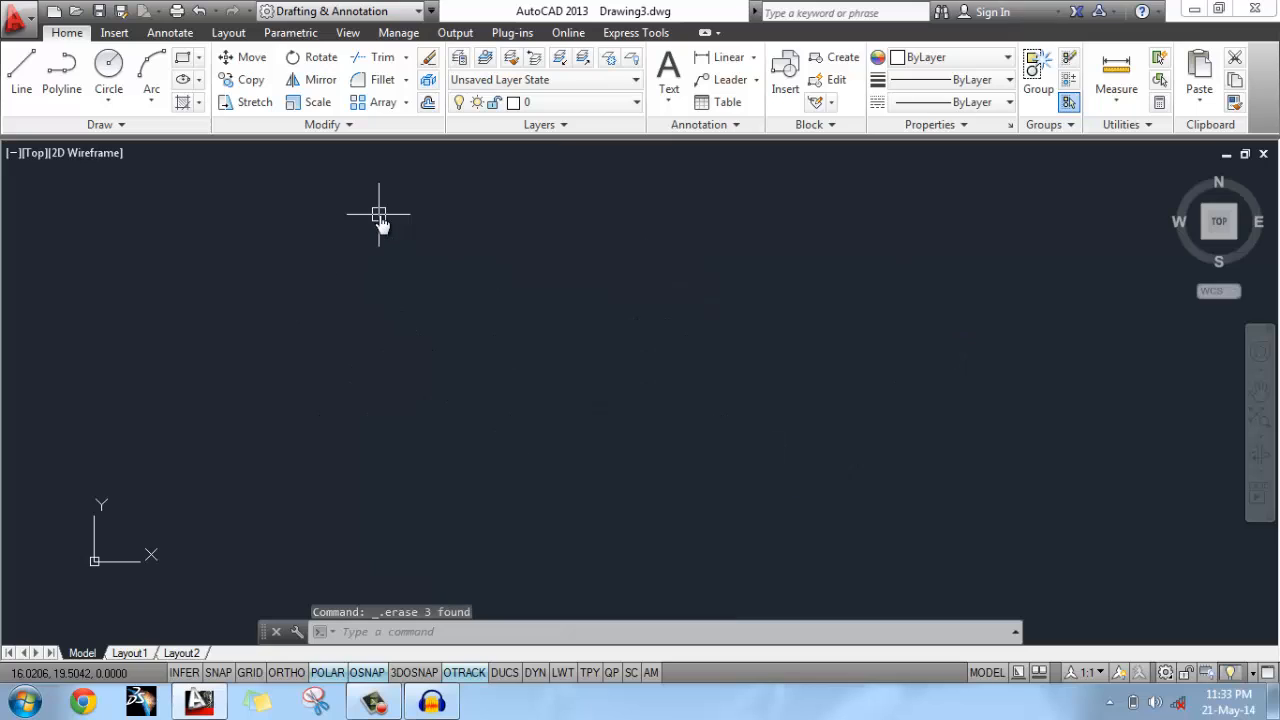
{"action": "type", "text": "ml"}
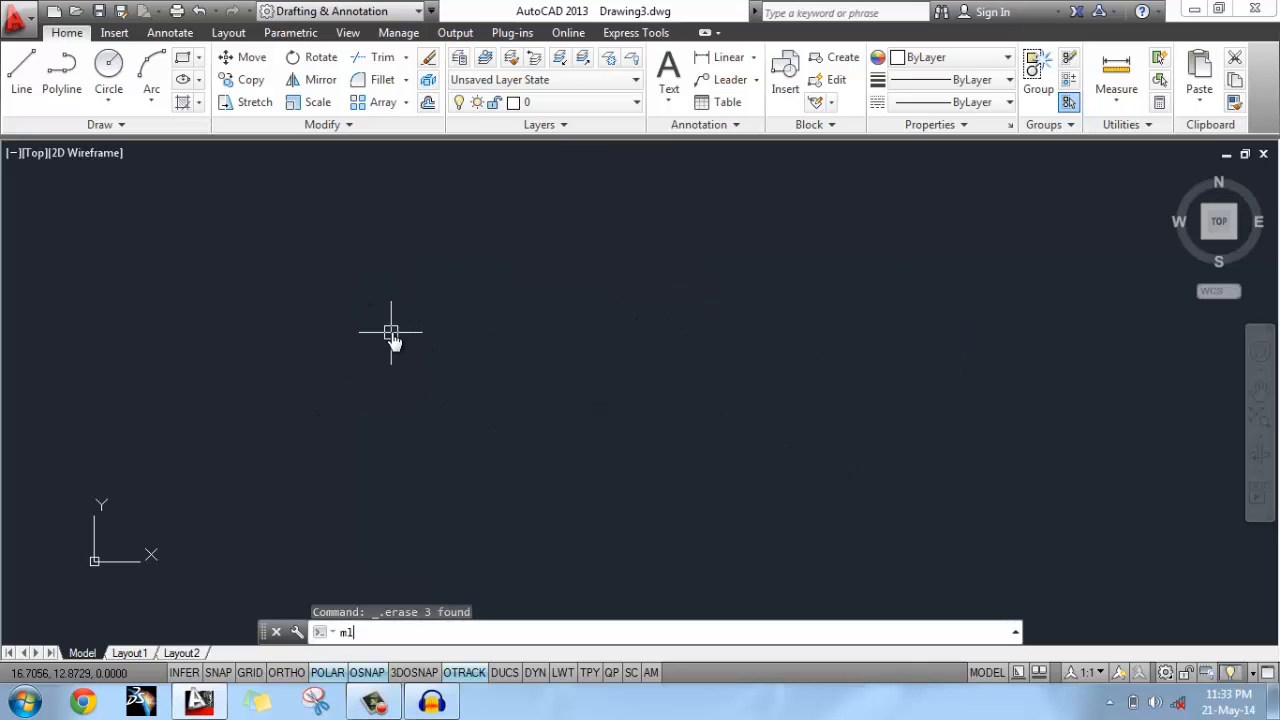
{"action": "key", "text": "Return"}
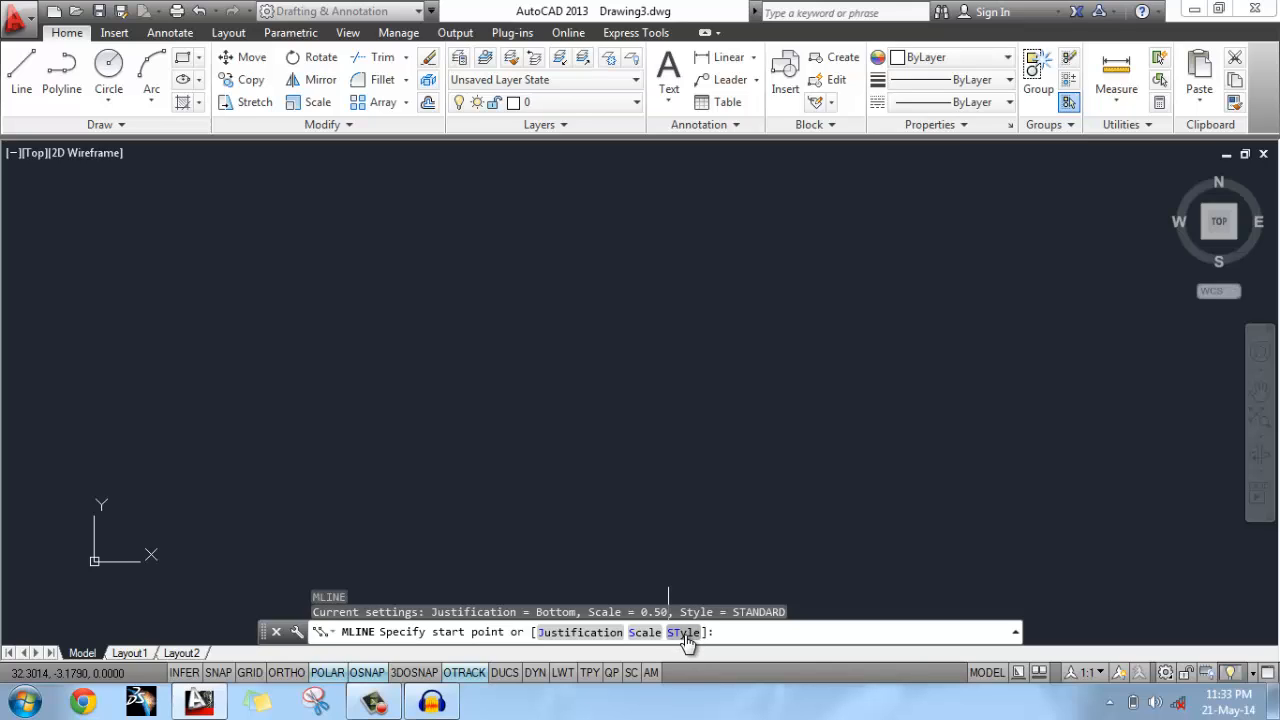
{"action": "left_click", "coordinate": [684, 633]}
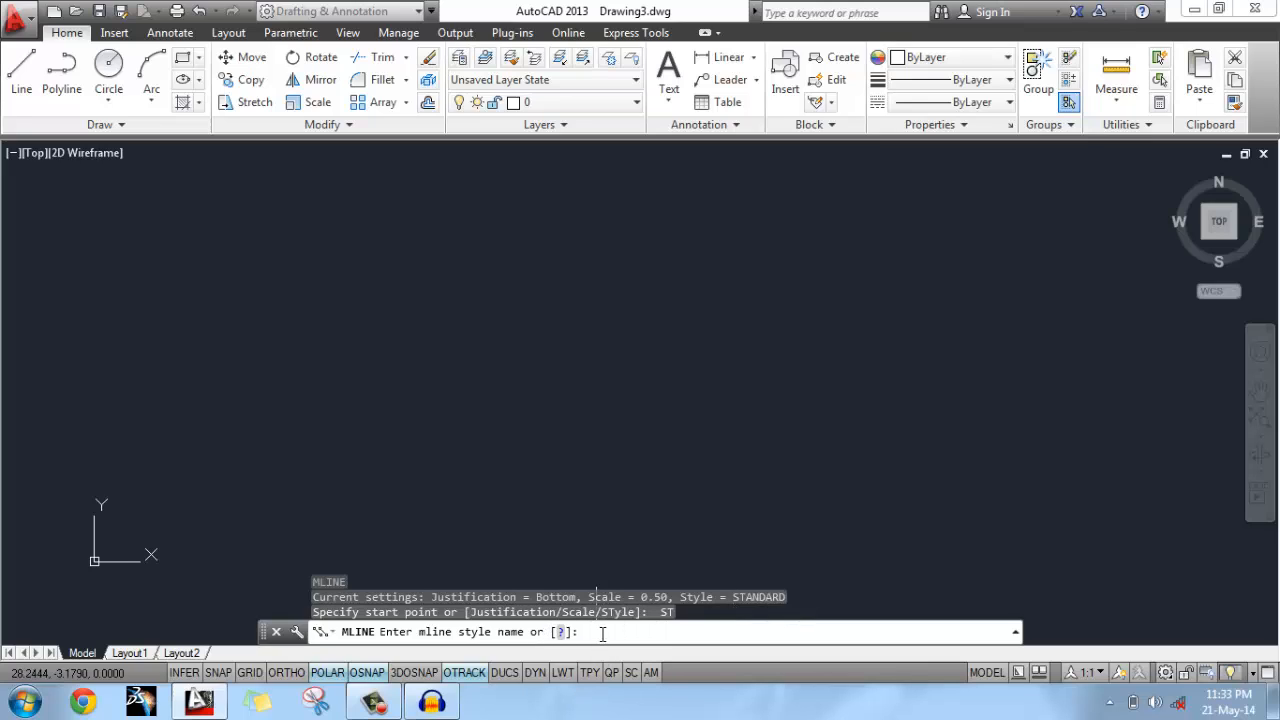
{"action": "key", "text": "Escape"}
{"action": "key", "text": "Escape"}
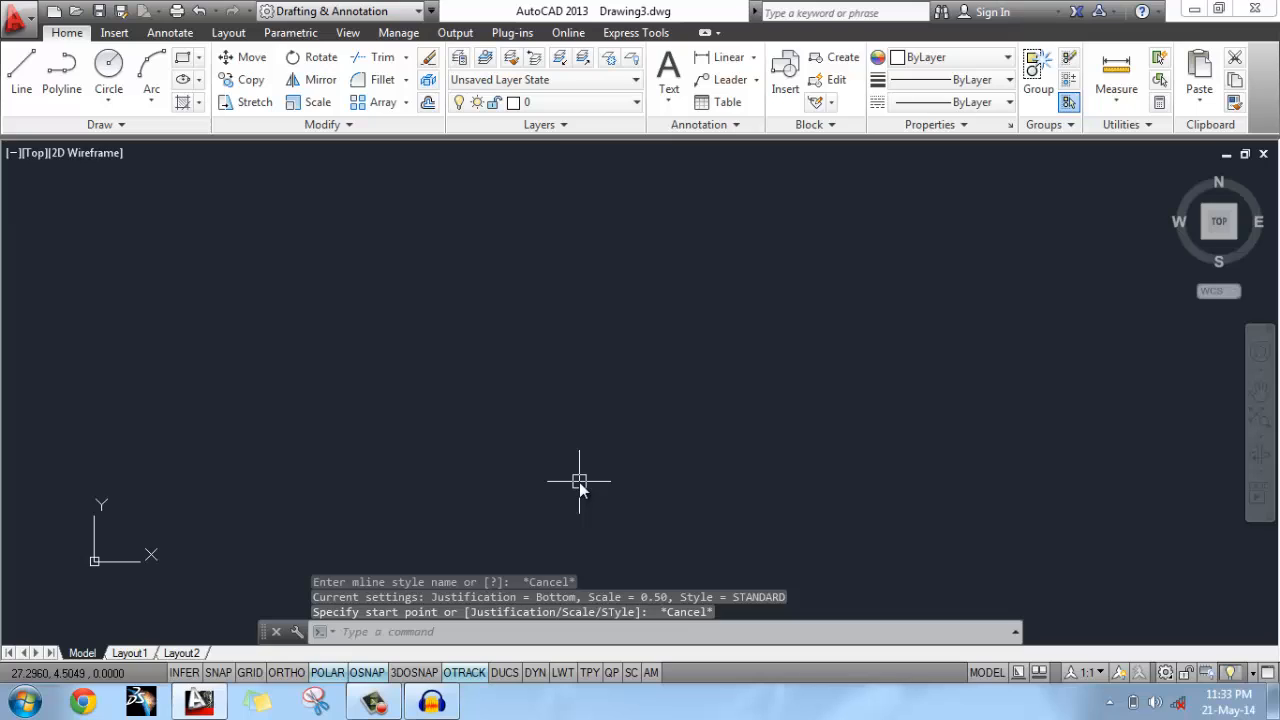
Create a new multiline style named abc, based on STANDARD, using the MLSTYLE command.
{"action": "type", "text": "M"}
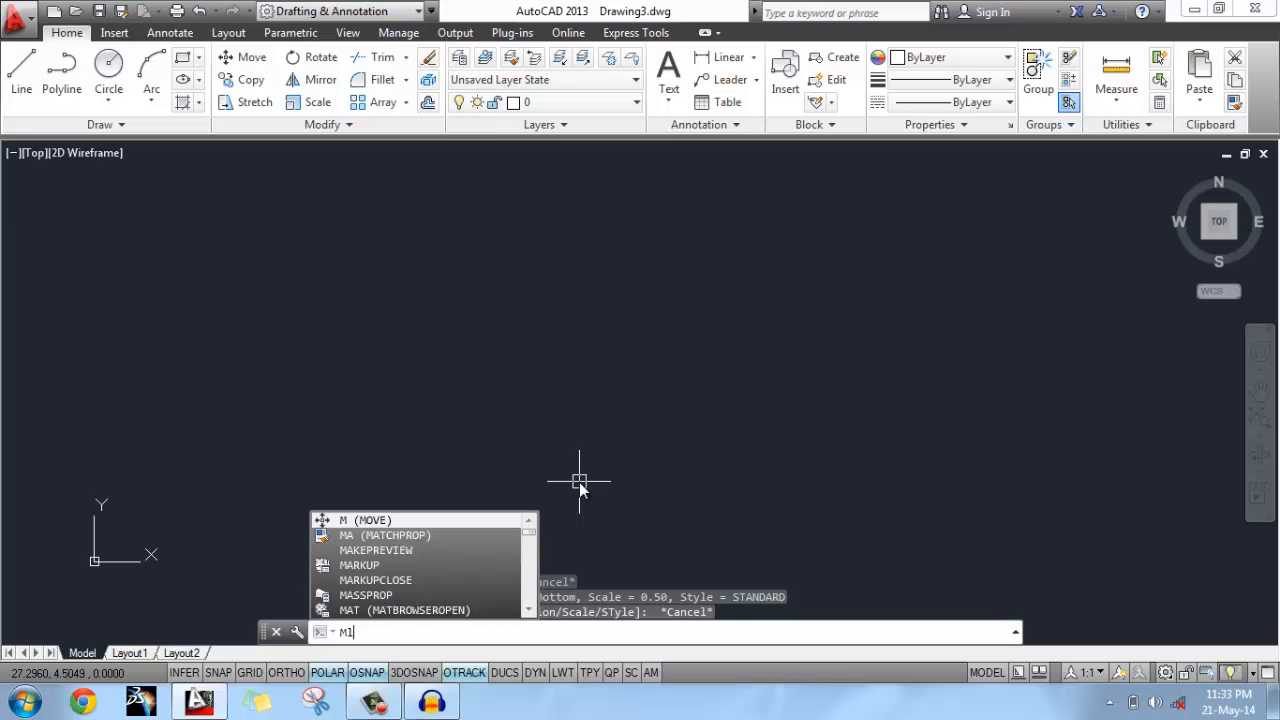
{"action": "type", "text": "LSTYL"}
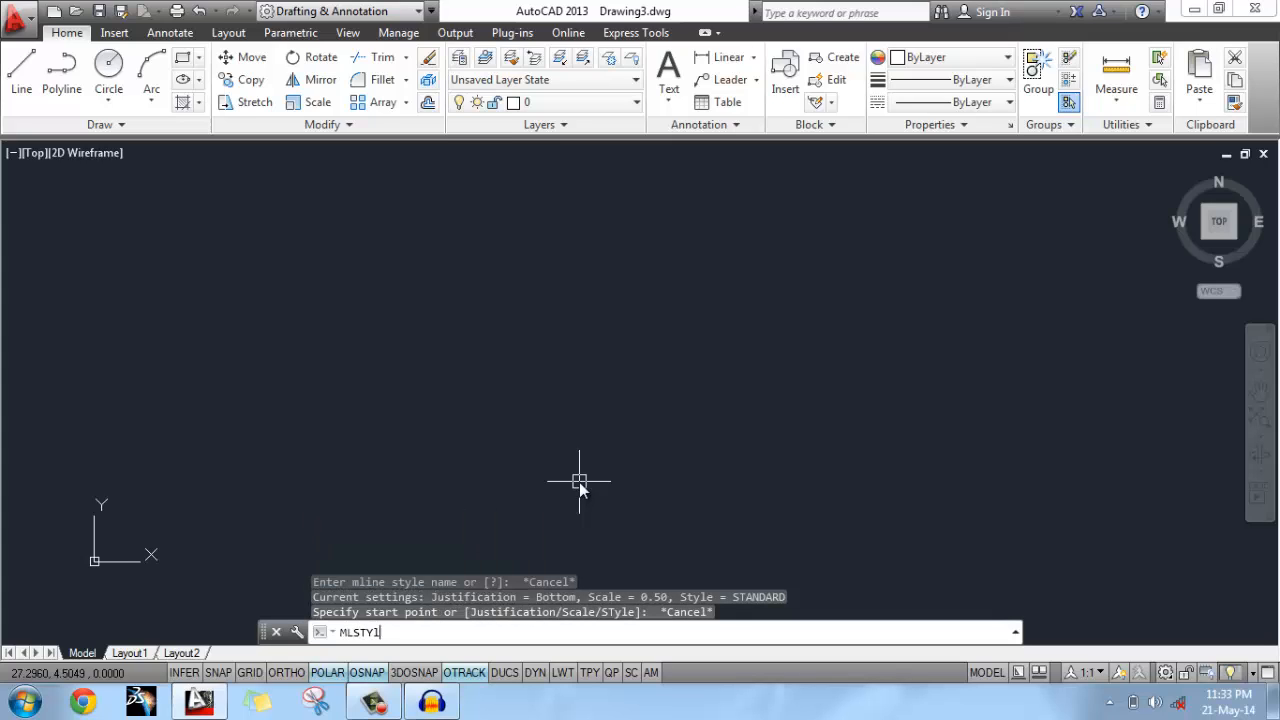
{"action": "type", "text": "E"}
{"action": "key", "text": "Return"}
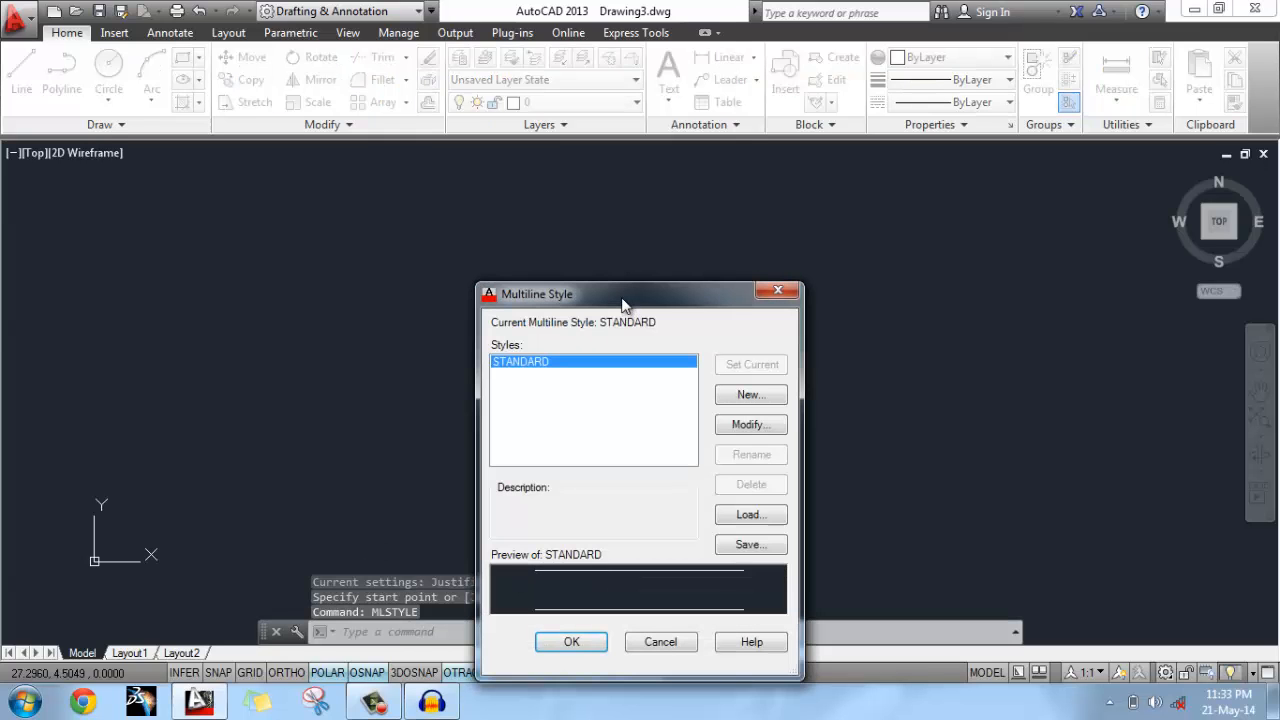
{"action": "left_click_drag", "start_coordinate": [622, 302], "coordinate": [597, 262]}
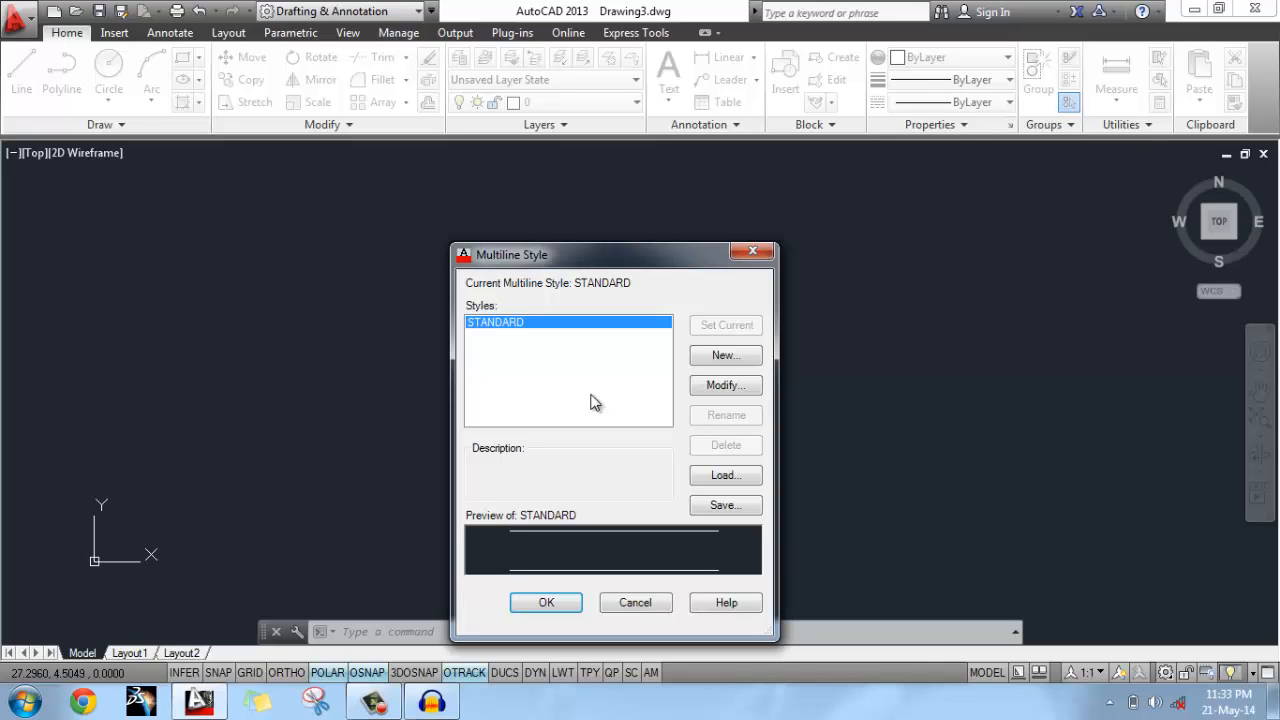
{"action": "left_click", "coordinate": [724, 357]}
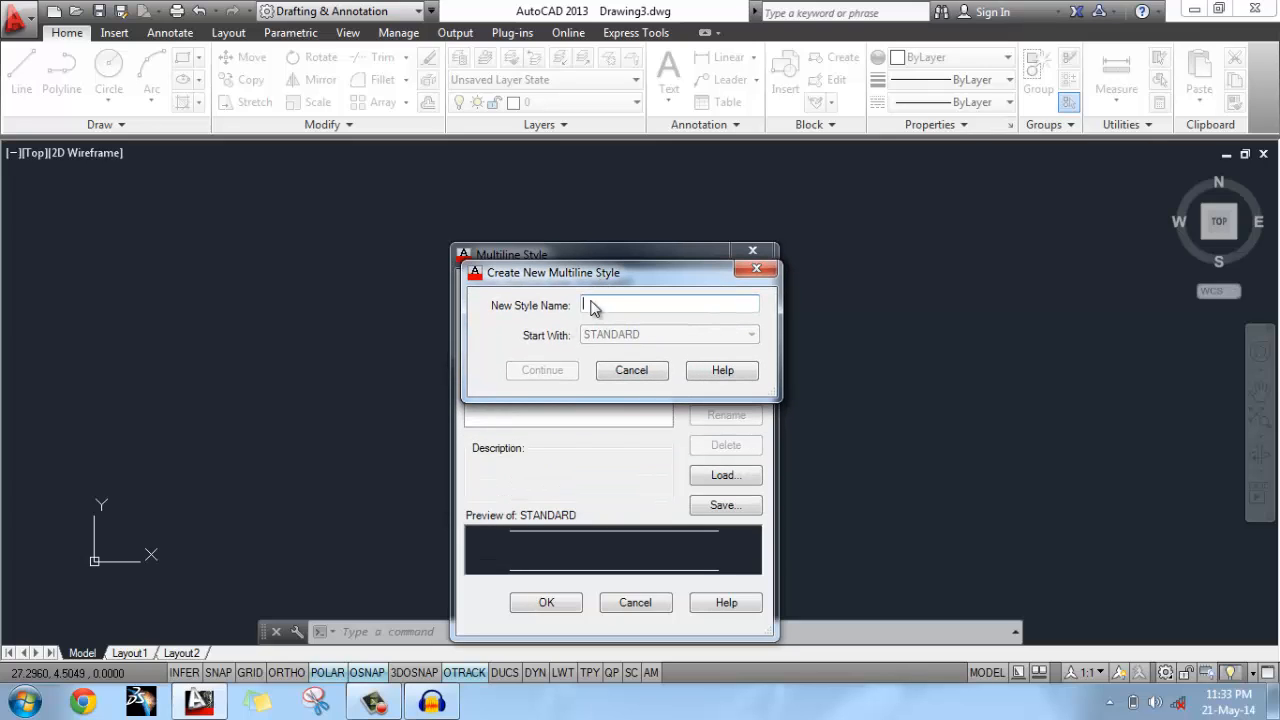
{"action": "type", "text": "a"}
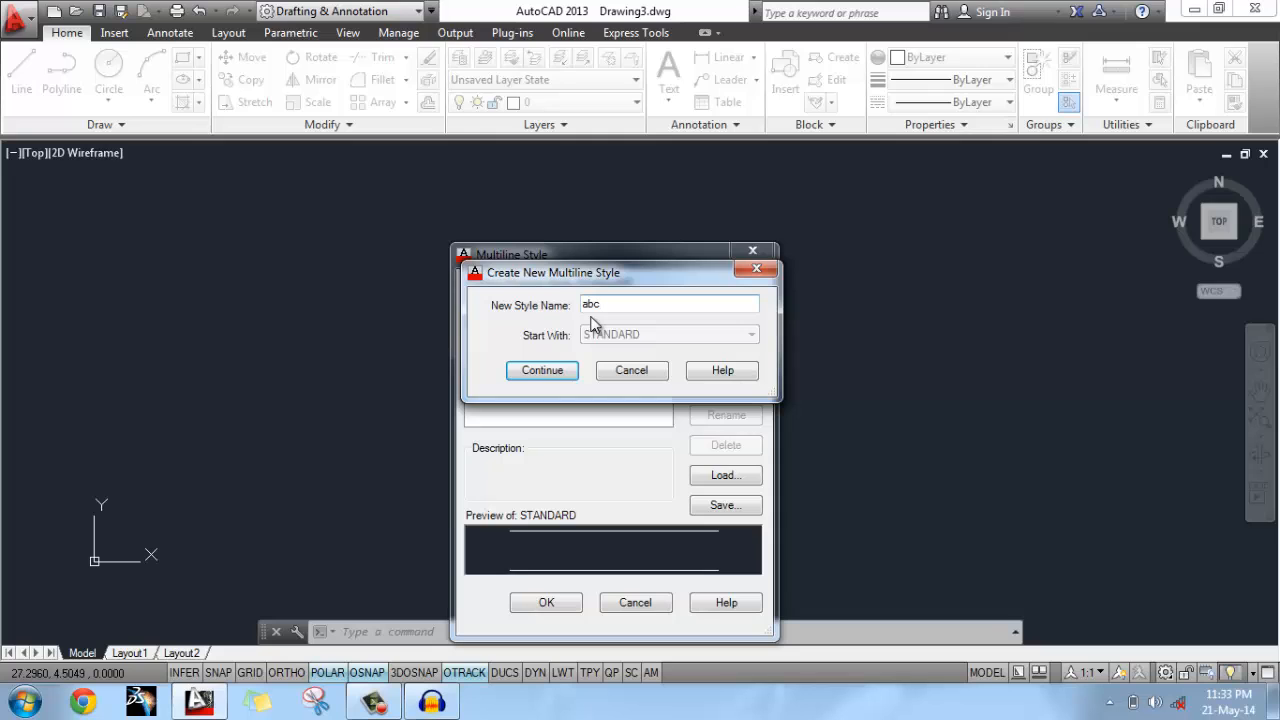
{"action": "type", "text": "bc"}
{"action": "left_click", "coordinate": [550, 378]}
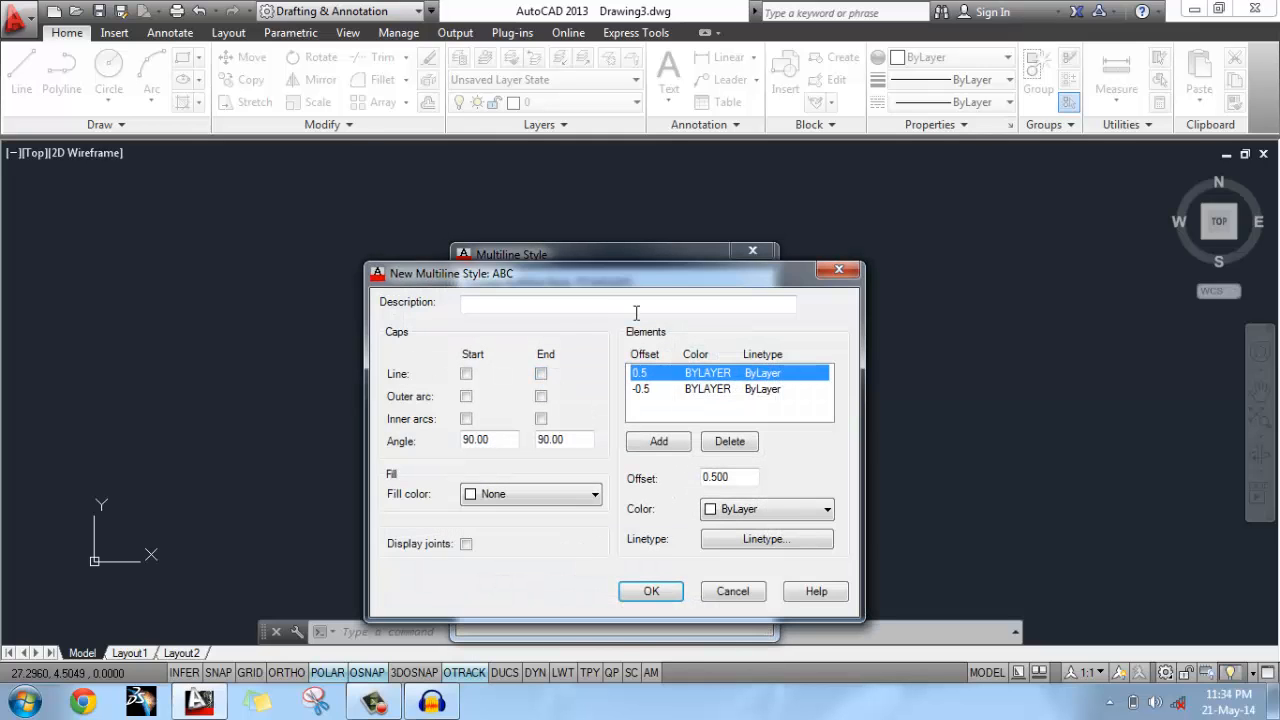
Give the new ABC multiline style line caps at both start and end, plus an outer arc cap at the start.
{"action": "left_click_drag", "start_coordinate": [585, 257], "coordinate": [585, 150]}
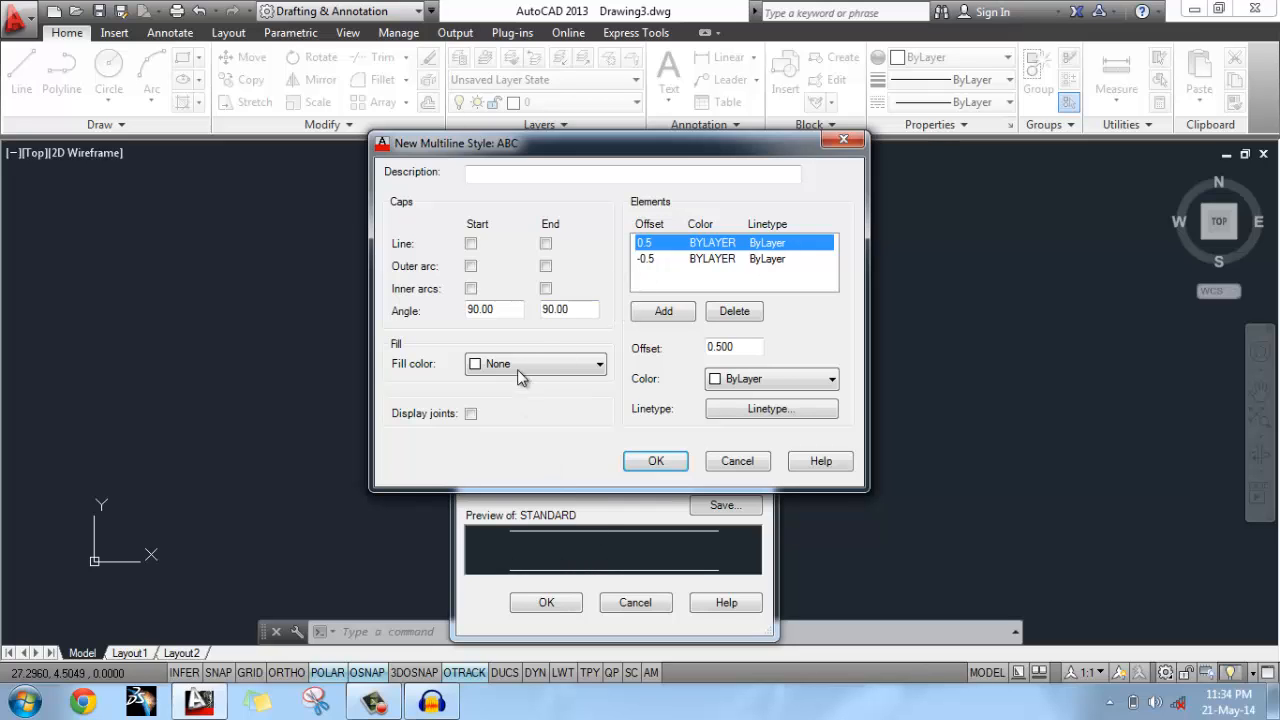
{"action": "left_click", "coordinate": [481, 176]}
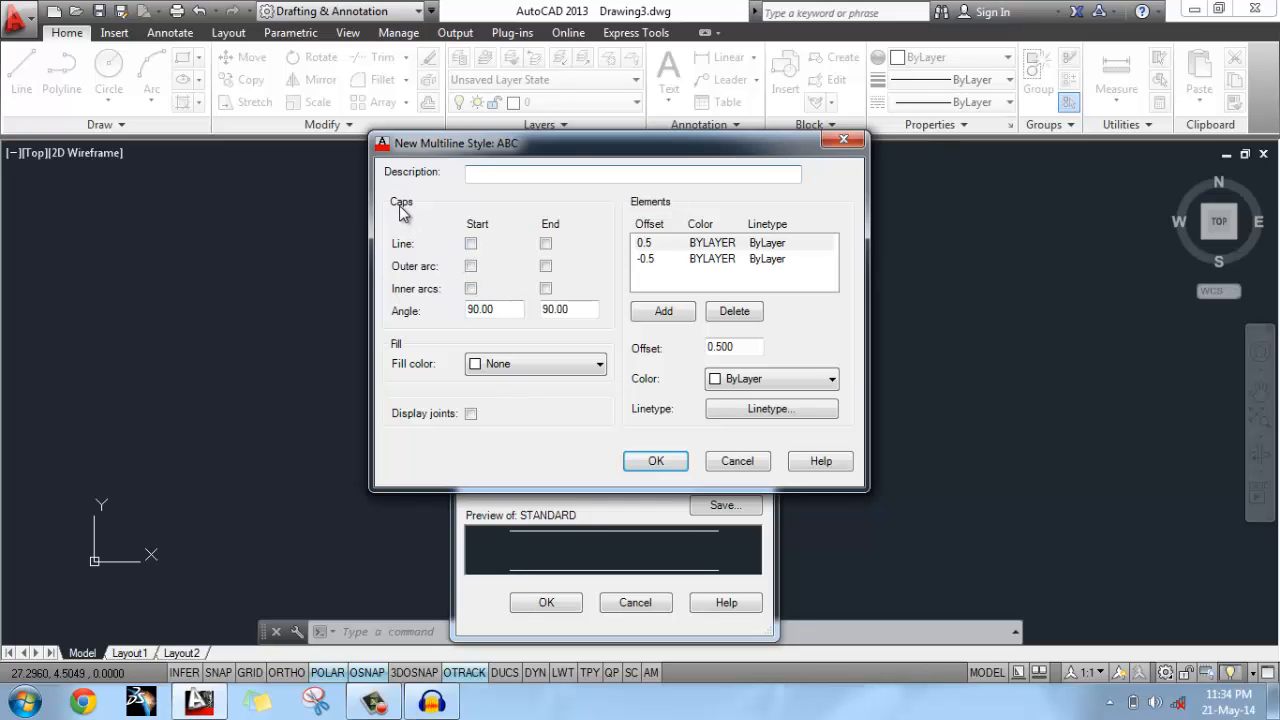
{"action": "left_click", "coordinate": [471, 243]}
{"action": "left_click", "coordinate": [471, 243]}
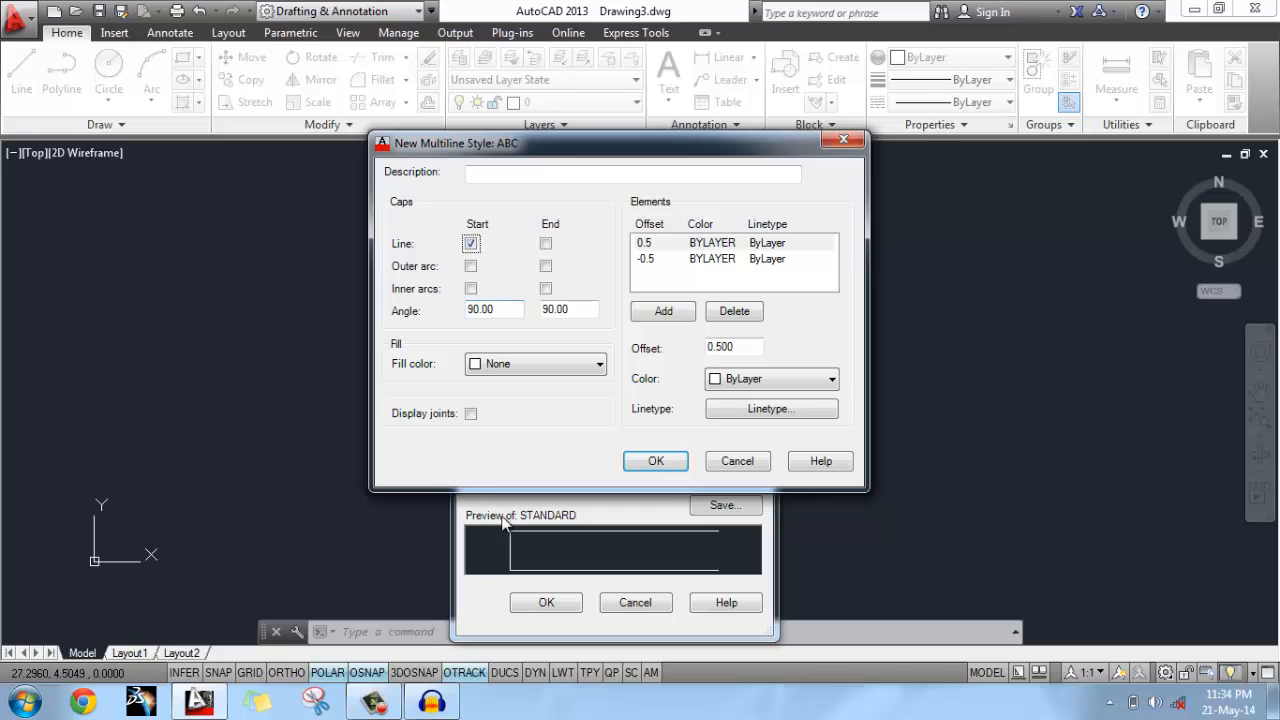
{"action": "left_click", "coordinate": [471, 243]}
{"action": "left_click", "coordinate": [546, 244]}
{"action": "left_click", "coordinate": [471, 267]}
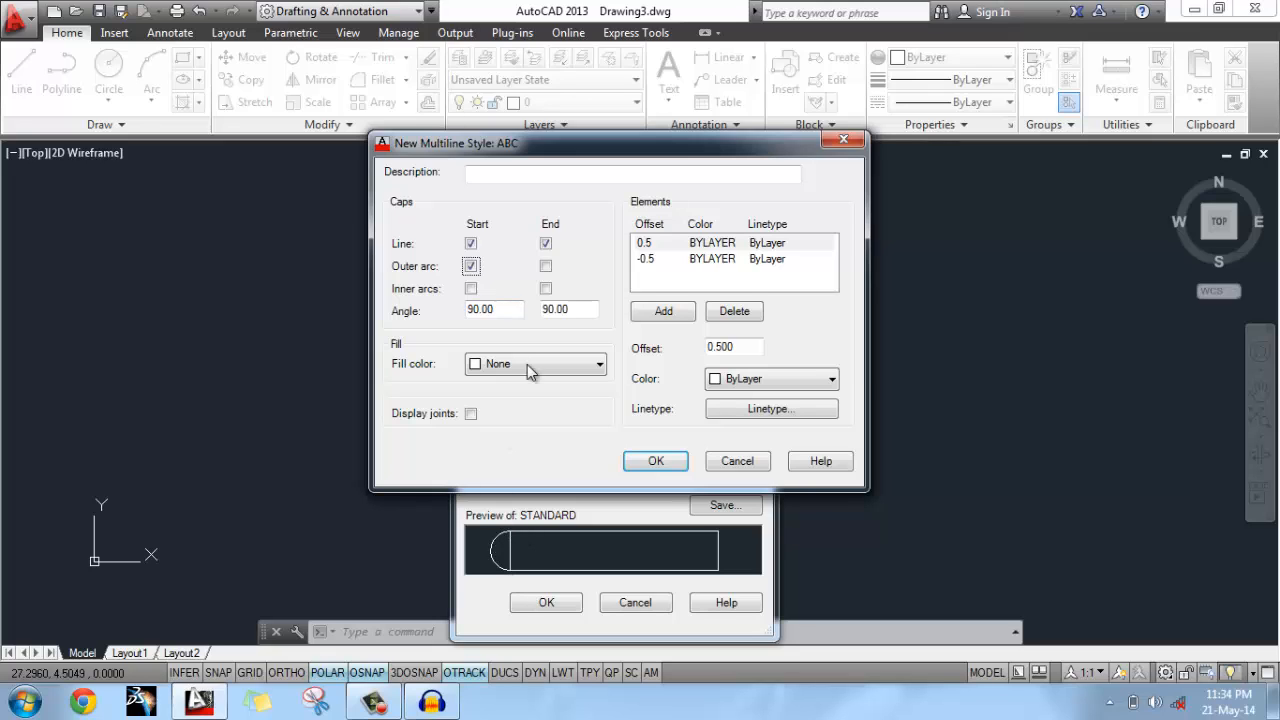
Add an outer arc cap at the end of the ABC style and try the start's inner arcs on and off.
{"action": "left_click", "coordinate": [546, 266]}
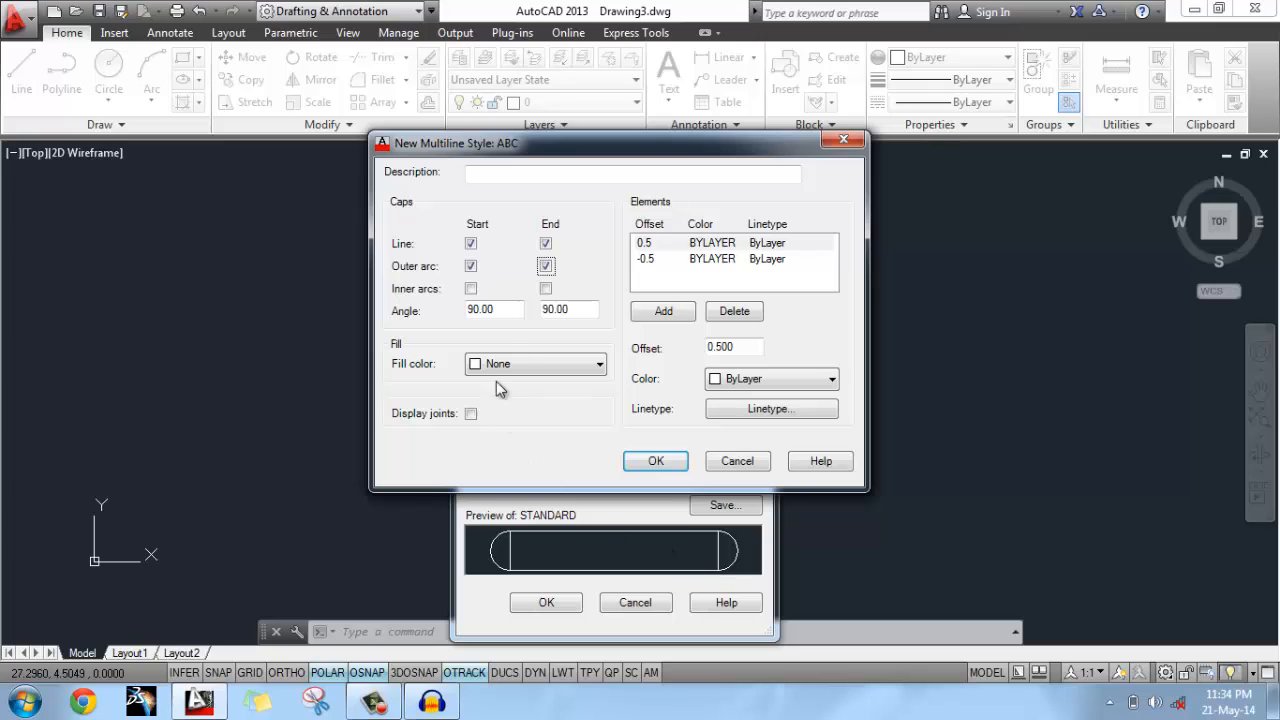
{"action": "left_click", "coordinate": [471, 289]}
{"action": "left_click", "coordinate": [471, 289]}
Try cap angles of 45 degrees at the start and 30 degrees at the end.
{"action": "left_click_drag", "start_coordinate": [494, 311], "coordinate": [466, 312]}
{"action": "type", "text": "45"}
{"action": "left_click", "coordinate": [575, 309]}
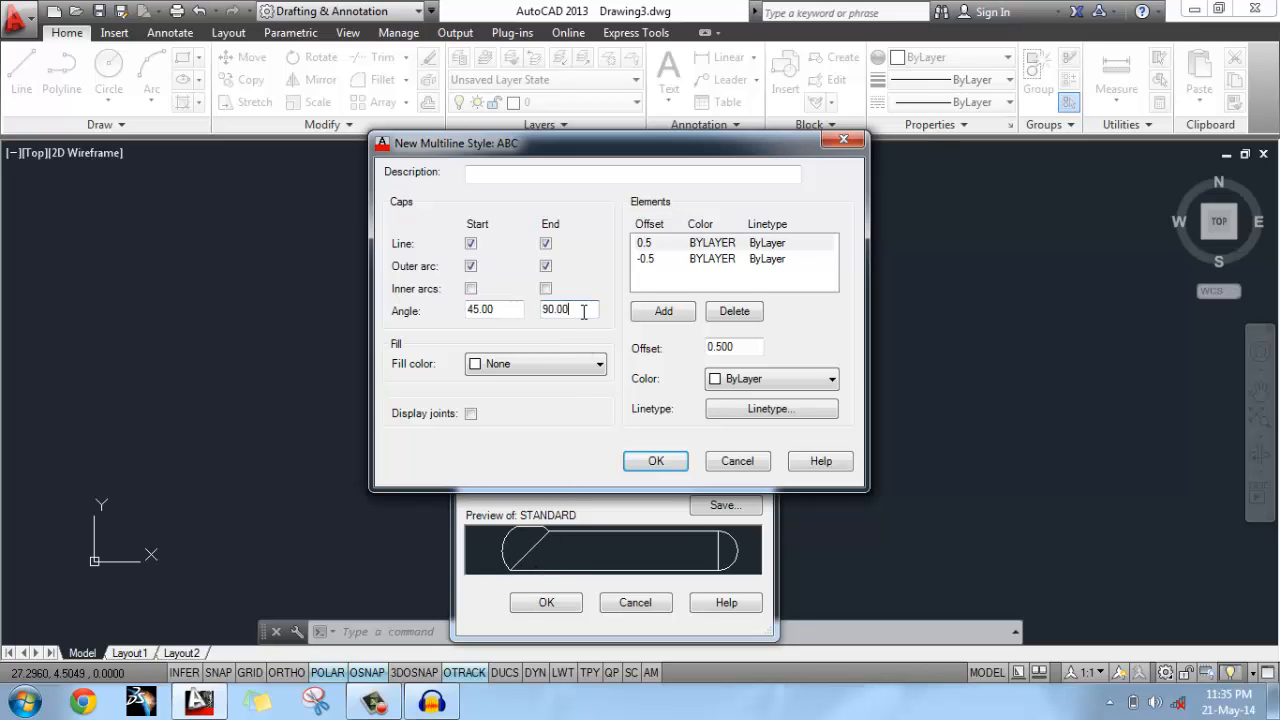
{"action": "left_click_drag", "start_coordinate": [584, 310], "coordinate": [518, 308]}
{"action": "type", "text": "30"}
{"action": "left_click", "coordinate": [515, 310]}
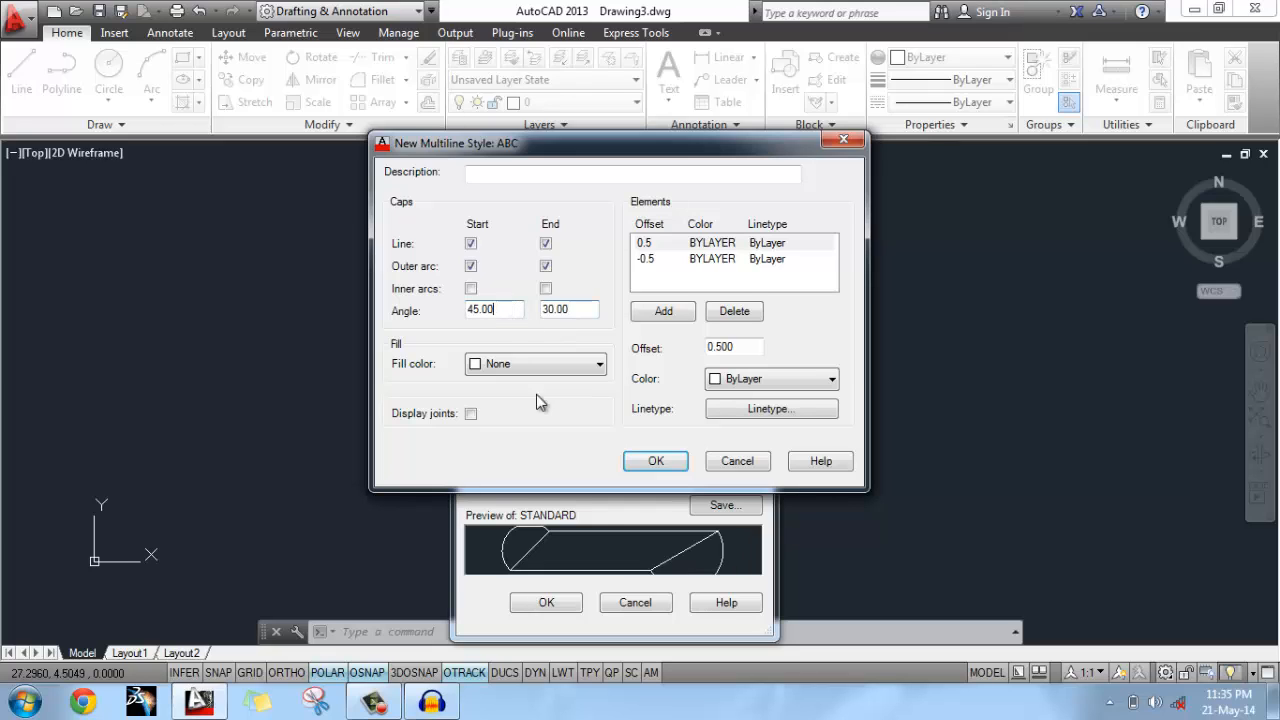
Restore both the start and end cap angles to 90 degrees.
{"action": "left_click_drag", "start_coordinate": [590, 312], "coordinate": [511, 305]}
{"action": "key", "text": "BackSpace"}
{"action": "type", "text": "0"}
{"action": "left_click", "coordinate": [504, 312]}
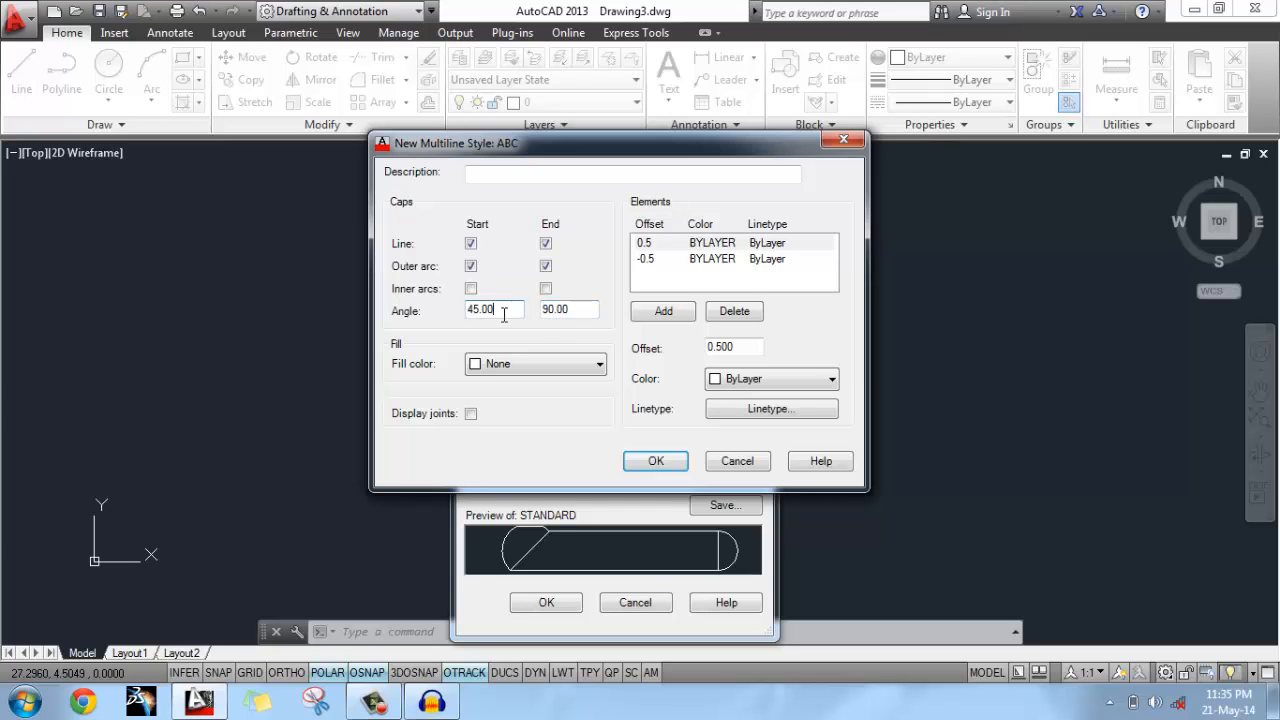
{"action": "left_click_drag", "start_coordinate": [511, 313], "coordinate": [426, 314]}
{"action": "type", "text": "90"}
{"action": "left_click", "coordinate": [550, 312]}
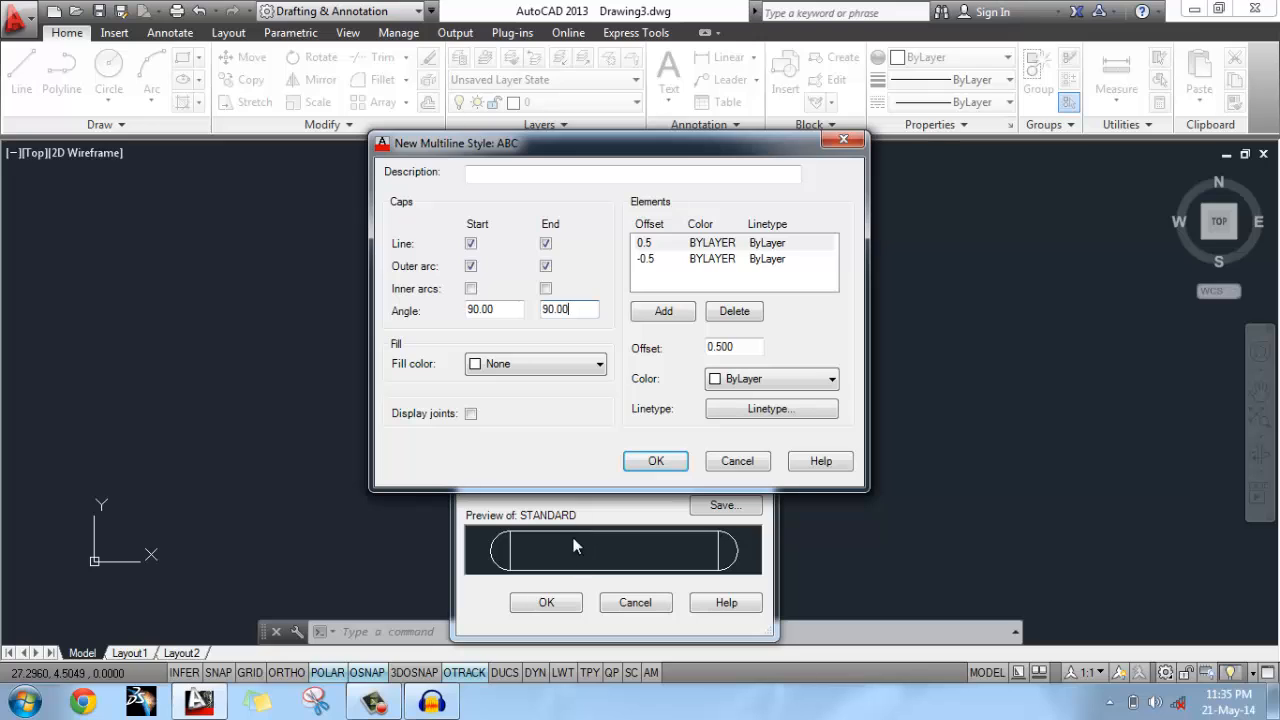
Set the style's fill color to yellow from the index colors and turn on the display of joints.
{"action": "left_click", "coordinate": [566, 365]}
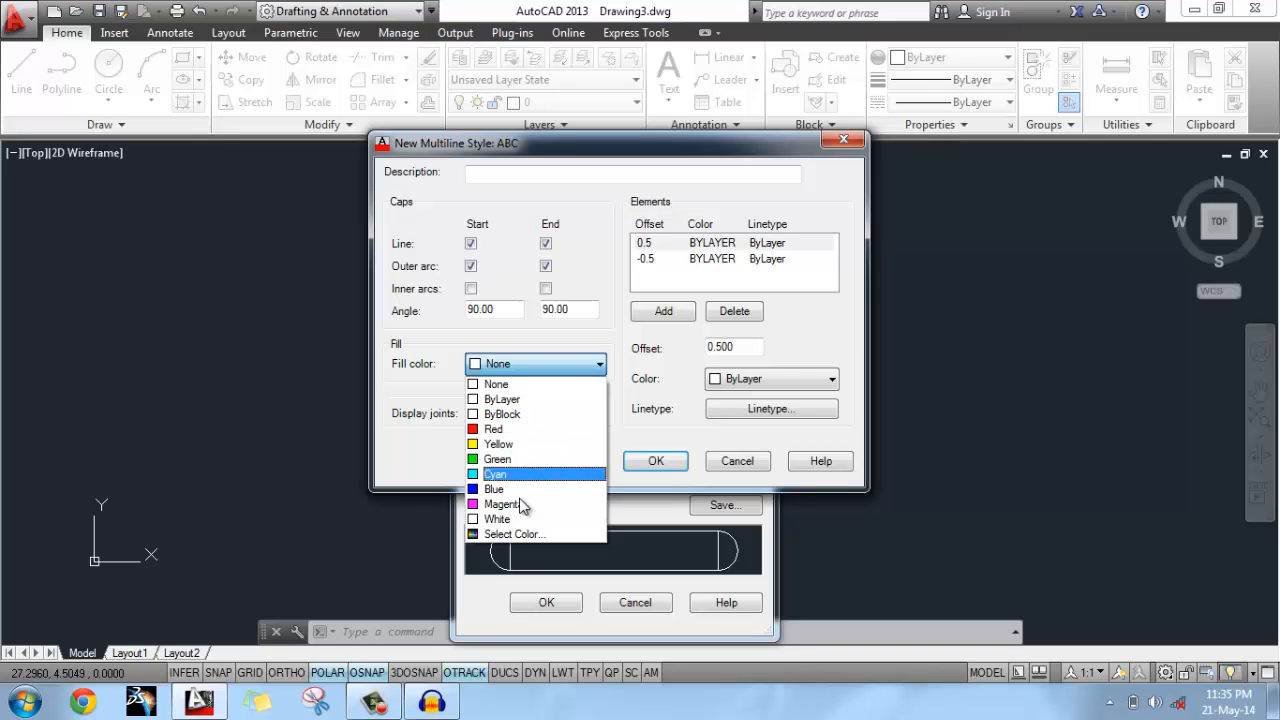
{"action": "left_click", "coordinate": [512, 534]}
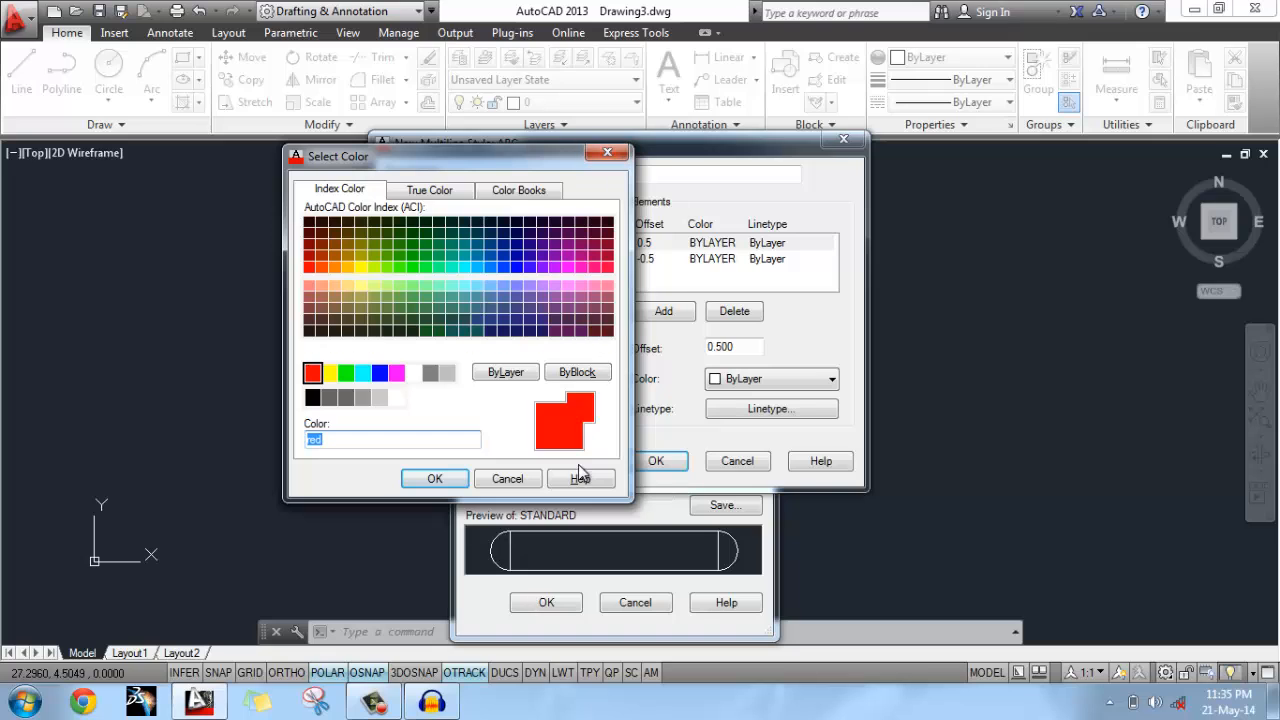
{"action": "left_click", "coordinate": [436, 192]}
{"action": "left_click", "coordinate": [504, 195]}
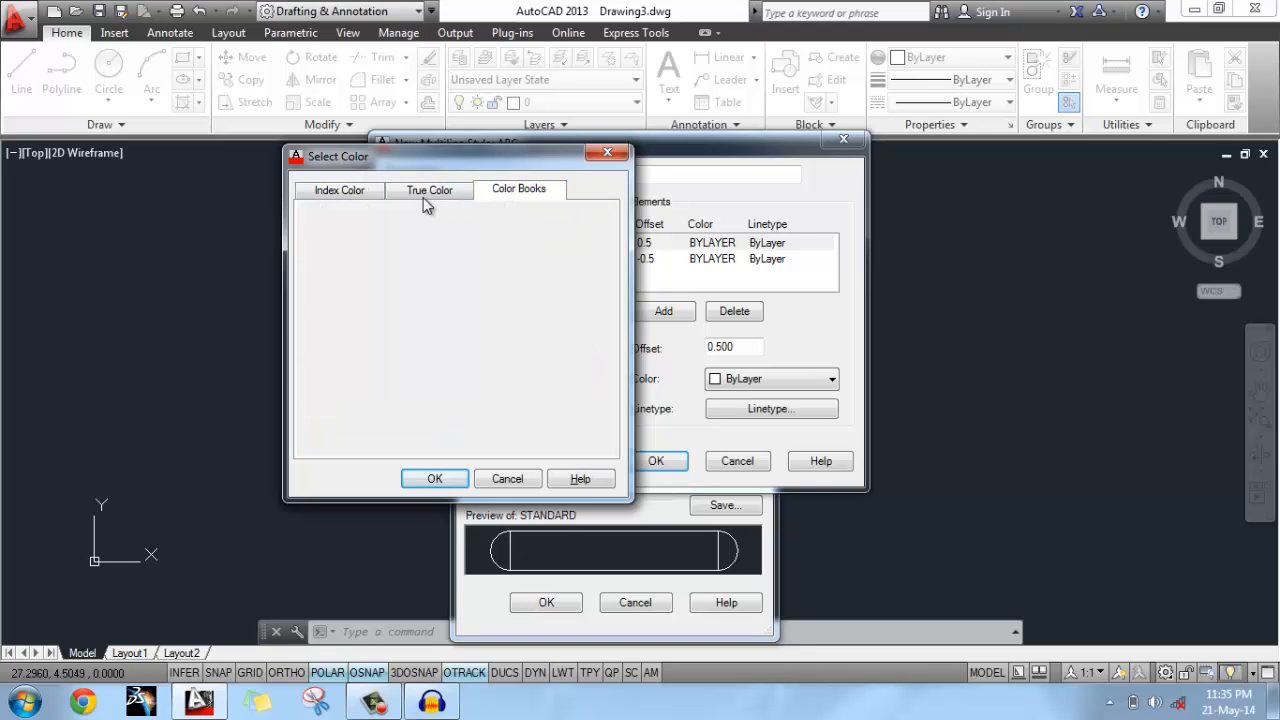
{"action": "left_click", "coordinate": [432, 197]}
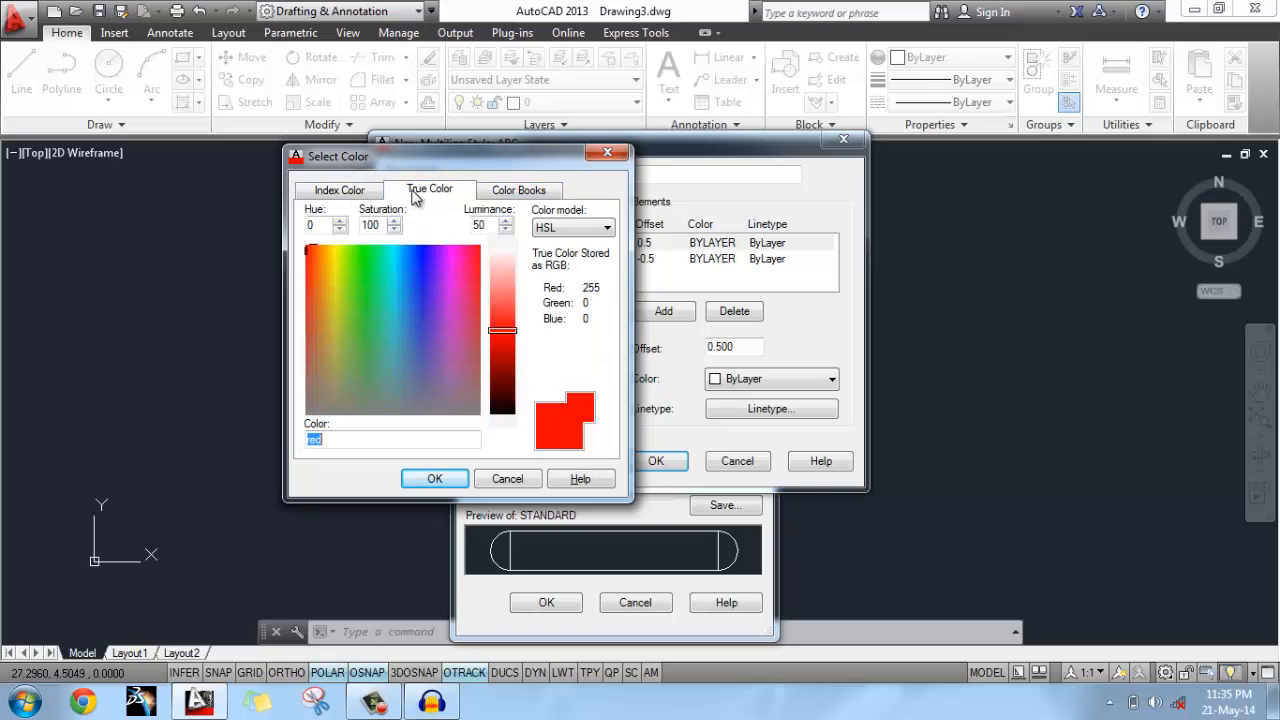
{"action": "left_click", "coordinate": [362, 192]}
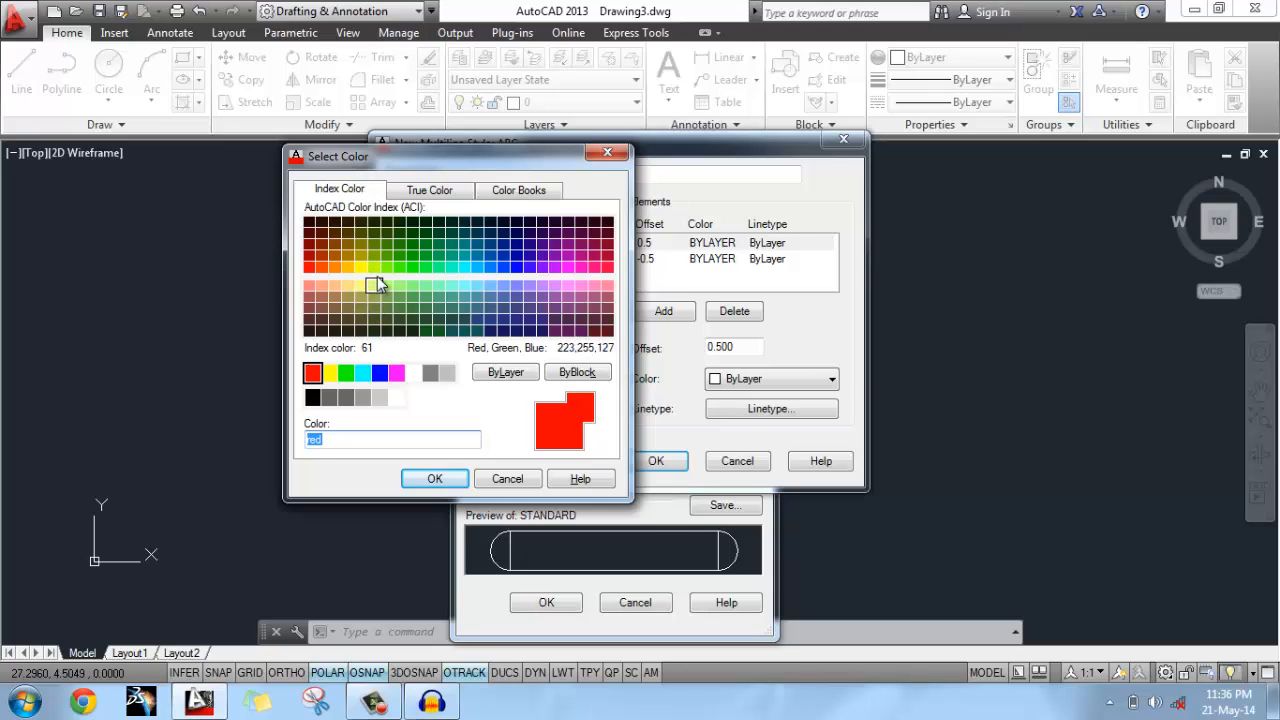
{"action": "left_click", "coordinate": [373, 266]}
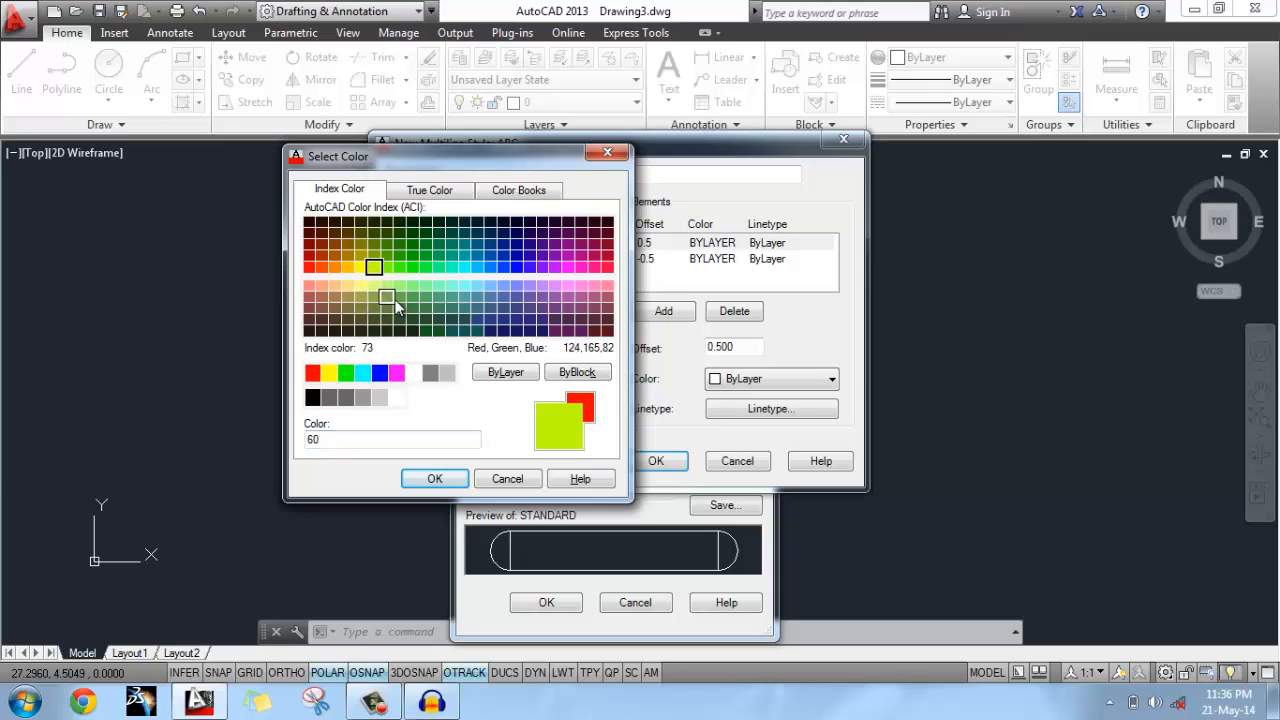
{"action": "left_click", "coordinate": [329, 373]}
{"action": "left_click", "coordinate": [434, 478]}
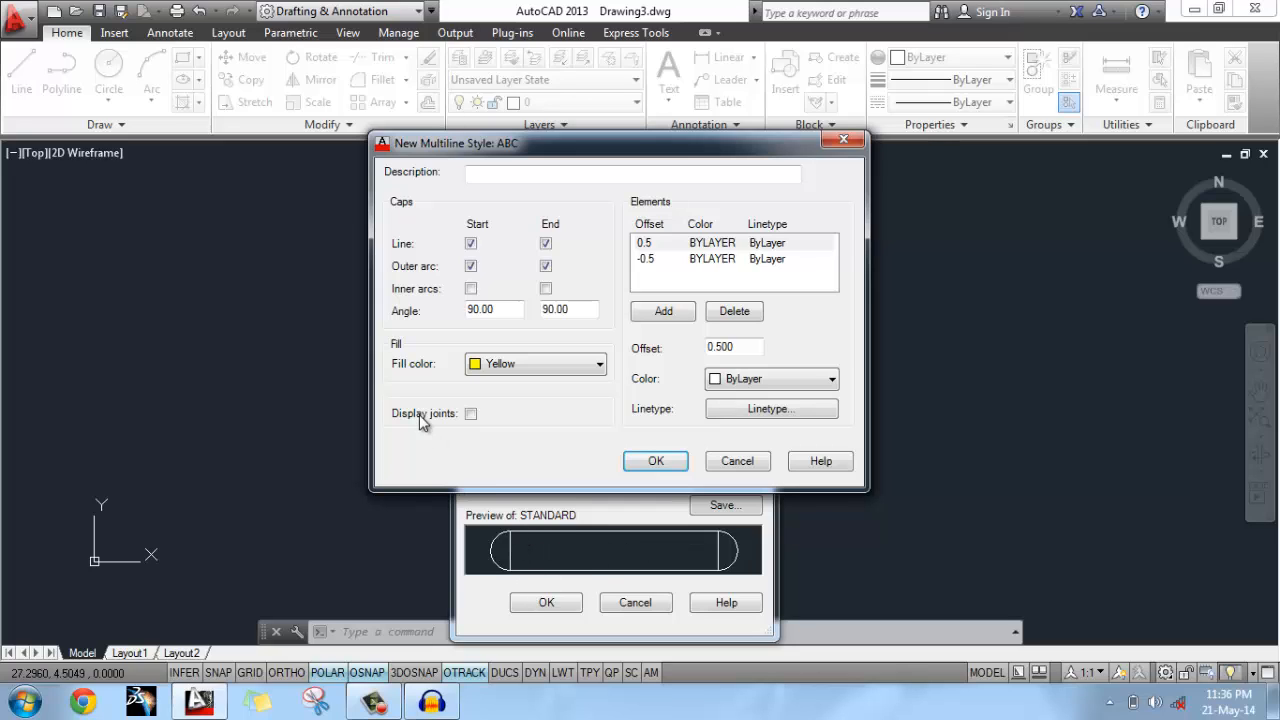
{"action": "left_click", "coordinate": [471, 414]}
Add three new elements at offset 0 to the style, dismissing the Windows color scheme prompt.
{"action": "left_click", "coordinate": [691, 249]}
{"action": "left_click", "coordinate": [696, 259]}
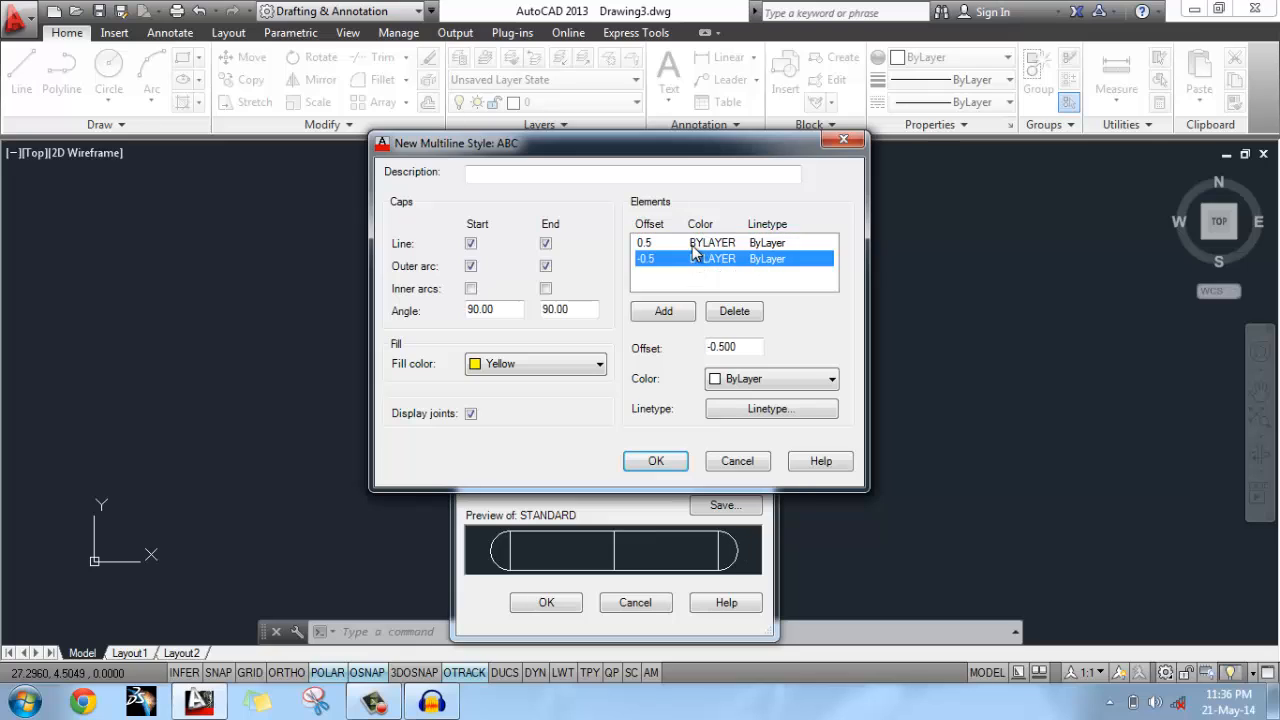
{"action": "left_click", "coordinate": [698, 244]}
{"action": "left_click", "coordinate": [700, 260]}
{"action": "left_click", "coordinate": [662, 313]}
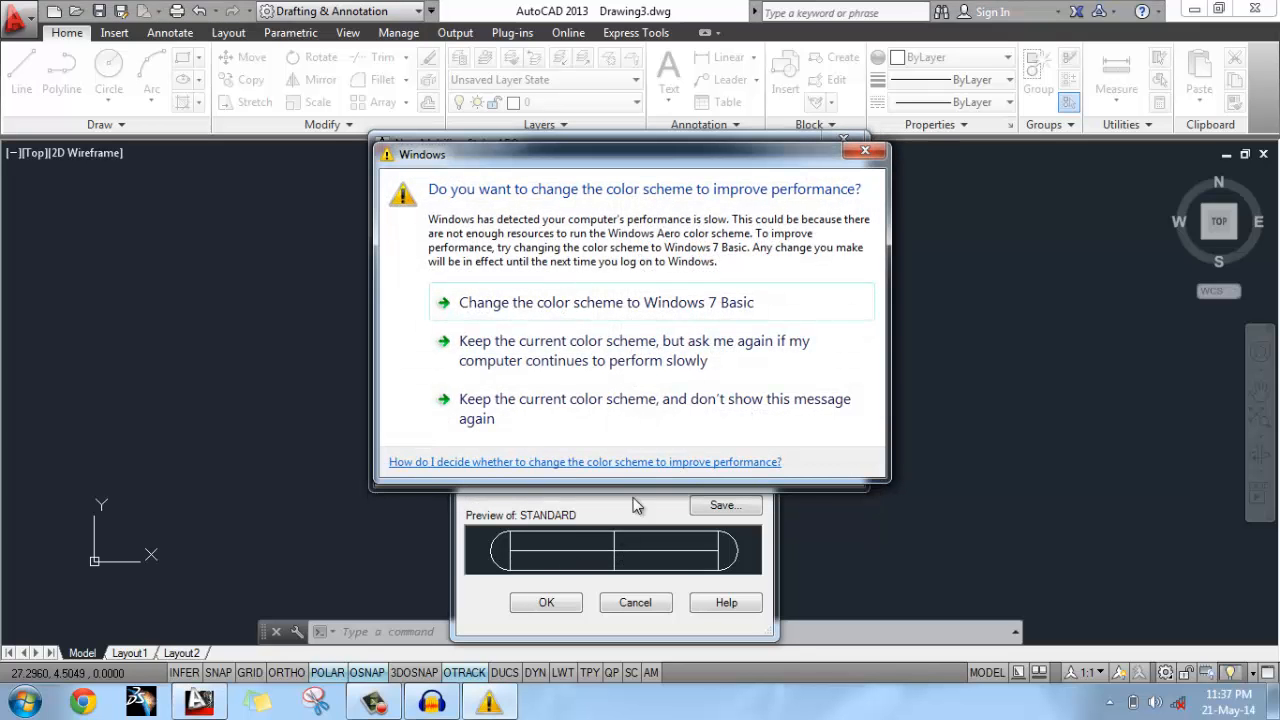
{"action": "left_click", "coordinate": [868, 154]}
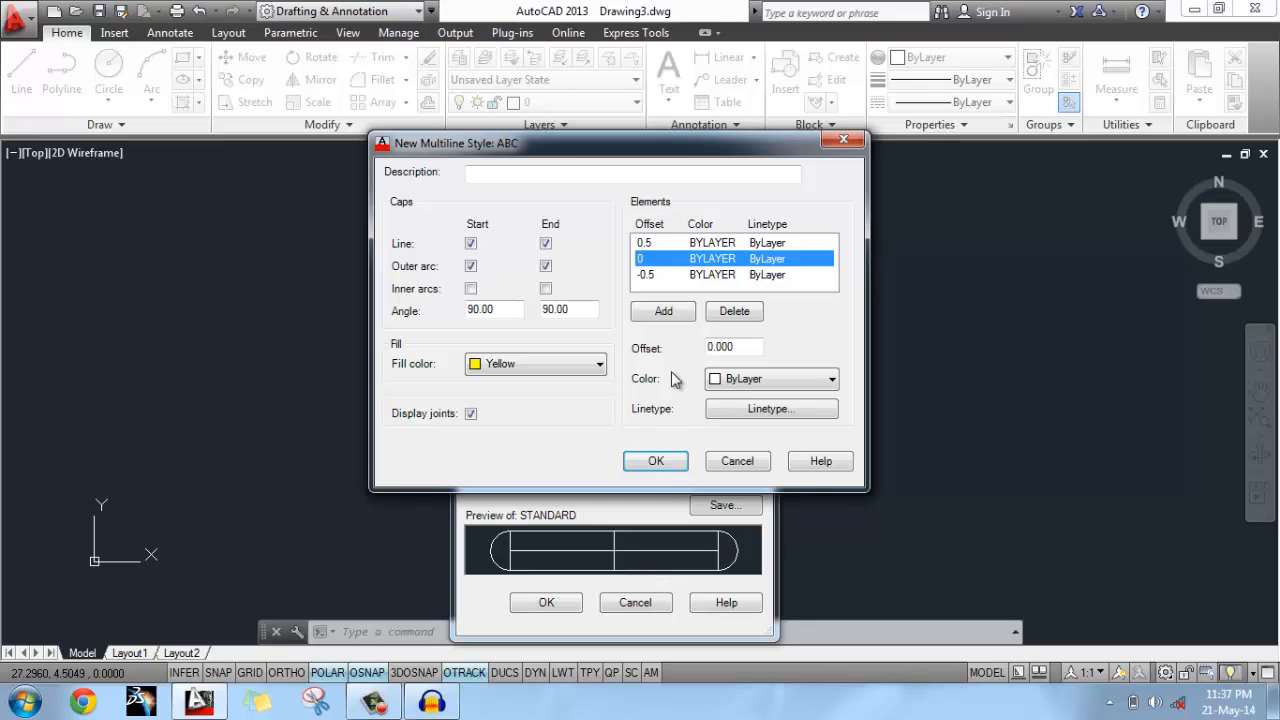
{"action": "left_click", "coordinate": [663, 311]}
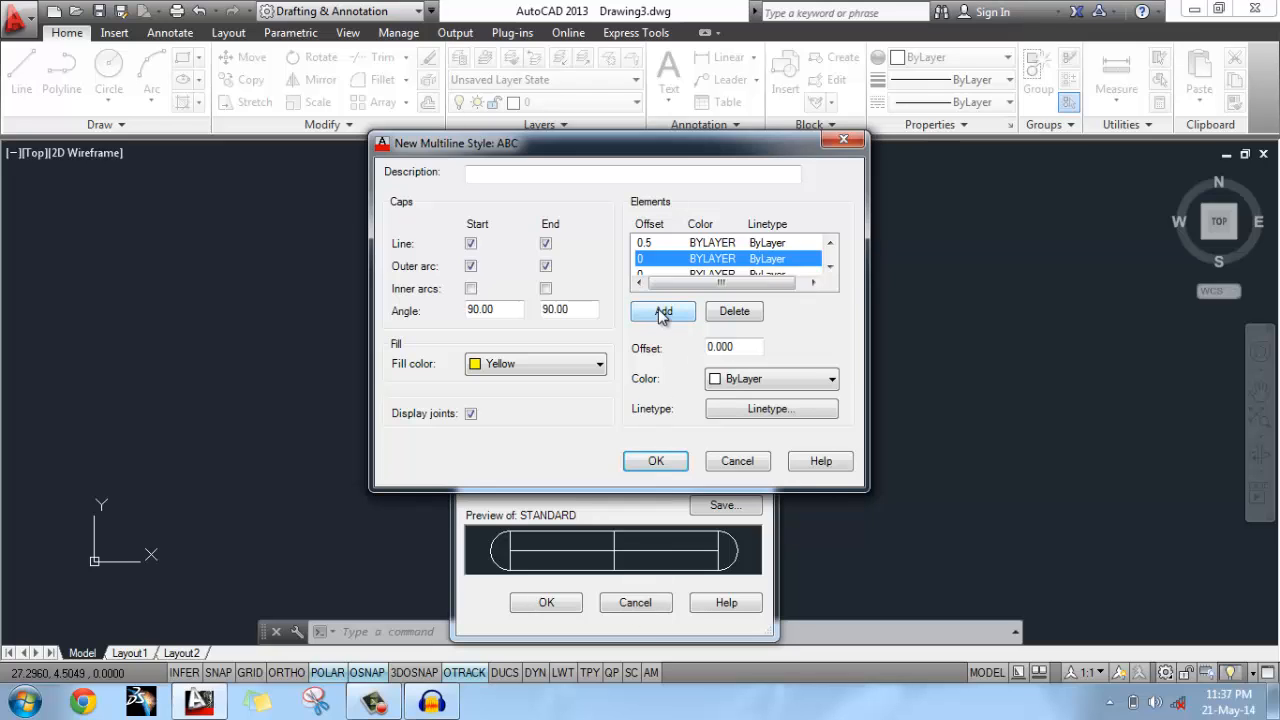
{"action": "left_click", "coordinate": [661, 311]}
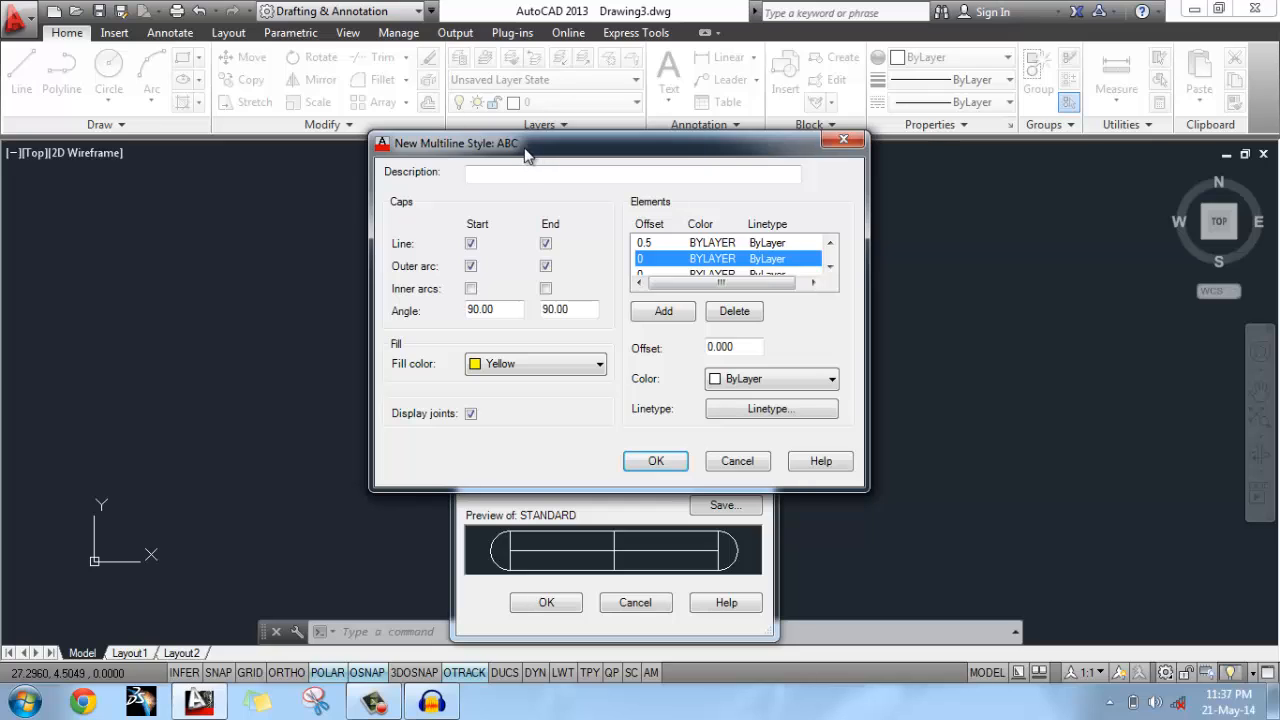
Set the offset of one of the new zero-offset elements to 0.25.
{"action": "left_click", "coordinate": [829, 266]}
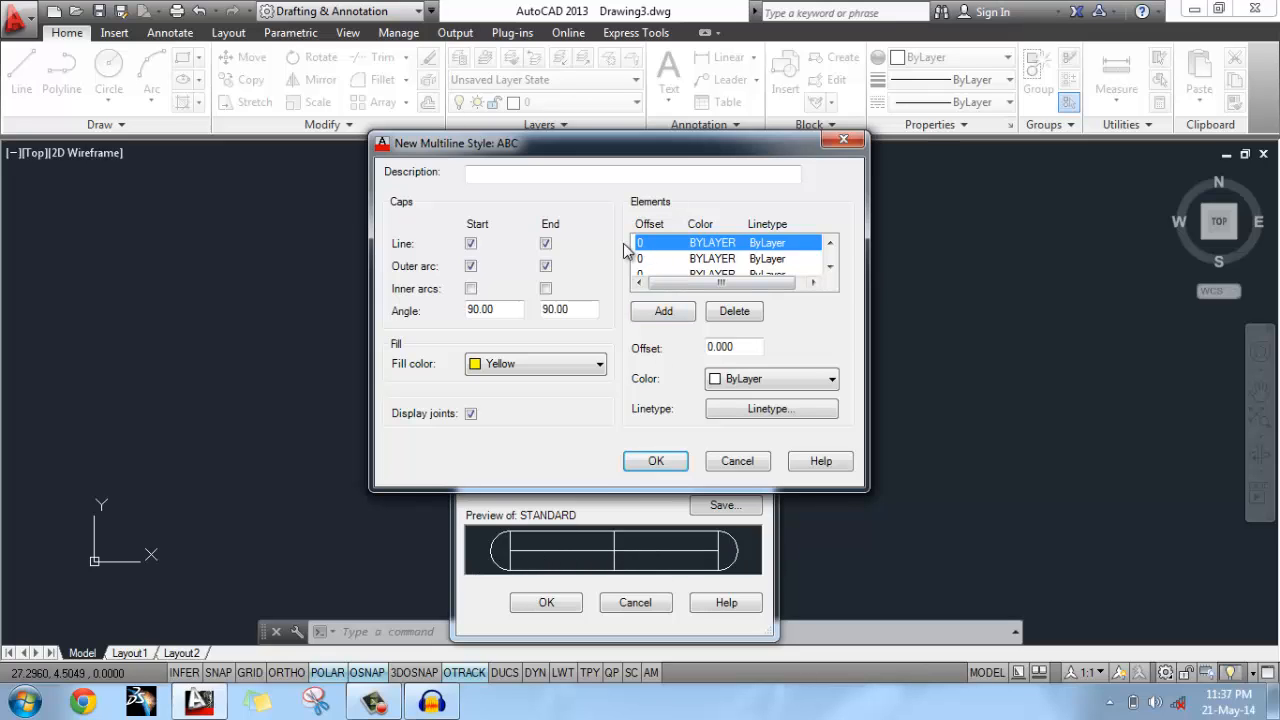
{"action": "left_click", "coordinate": [656, 257]}
{"action": "left_click", "coordinate": [662, 242]}
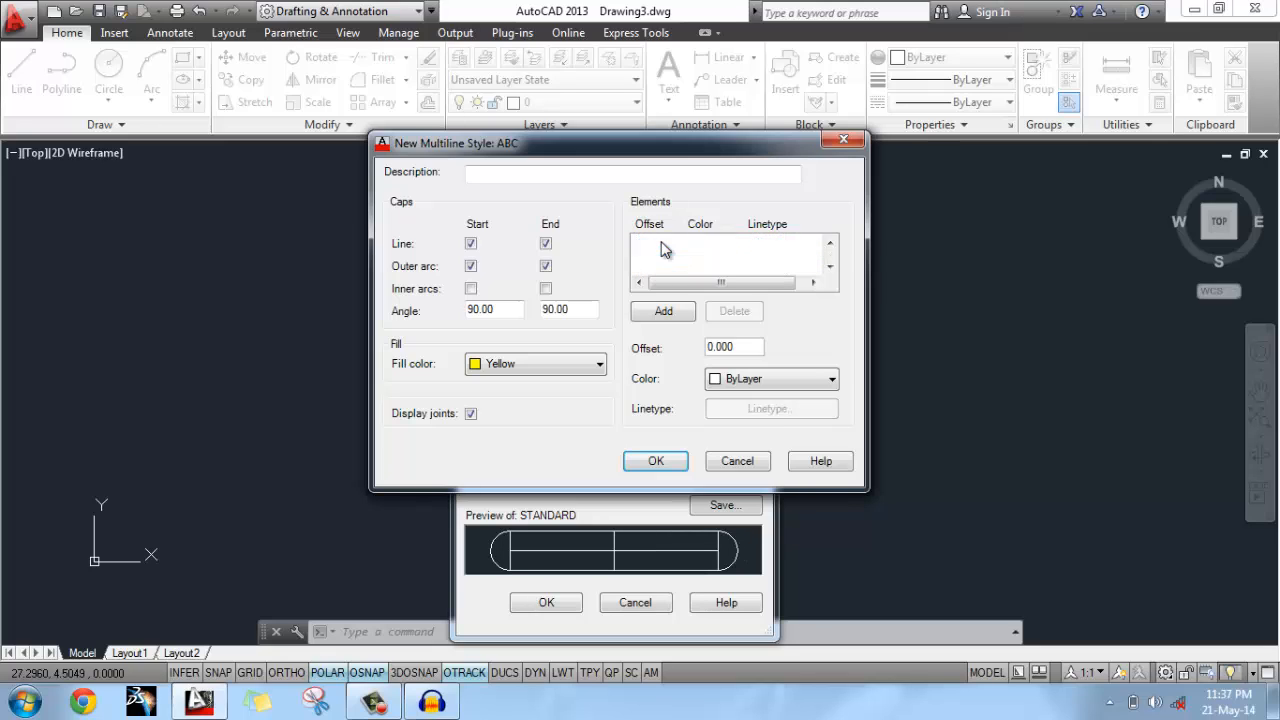
{"action": "left_click", "coordinate": [660, 258]}
{"action": "left_click", "coordinate": [661, 245]}
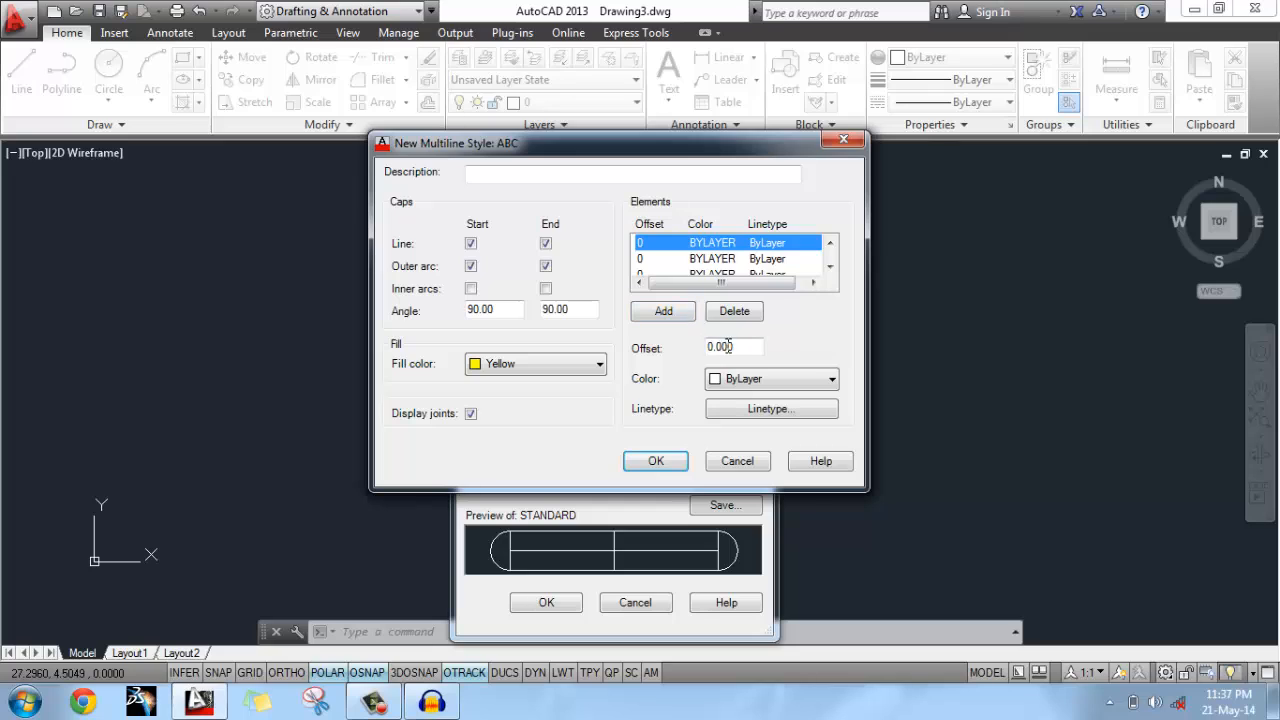
{"action": "left_click_drag", "start_coordinate": [745, 346], "coordinate": [688, 354]}
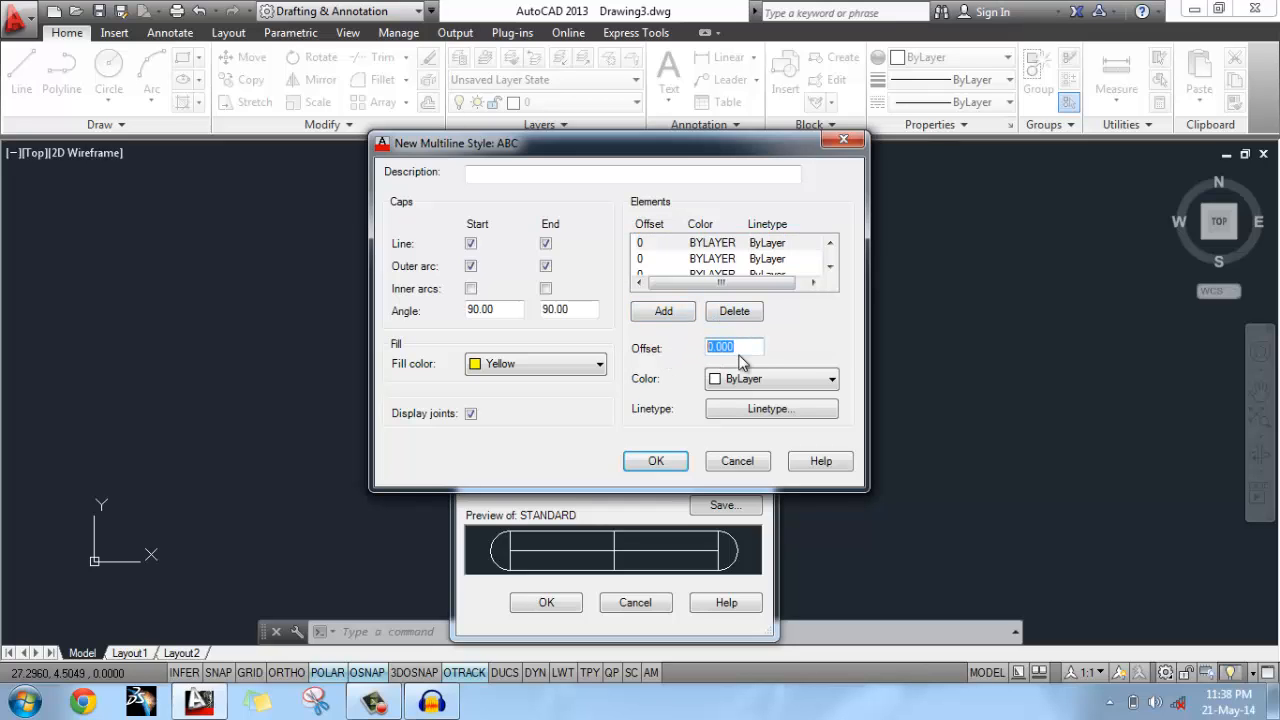
{"action": "type", "text": "0"}
Set the offset of another zero-offset element to -0.25.
{"action": "left_click", "coordinate": [698, 262]}
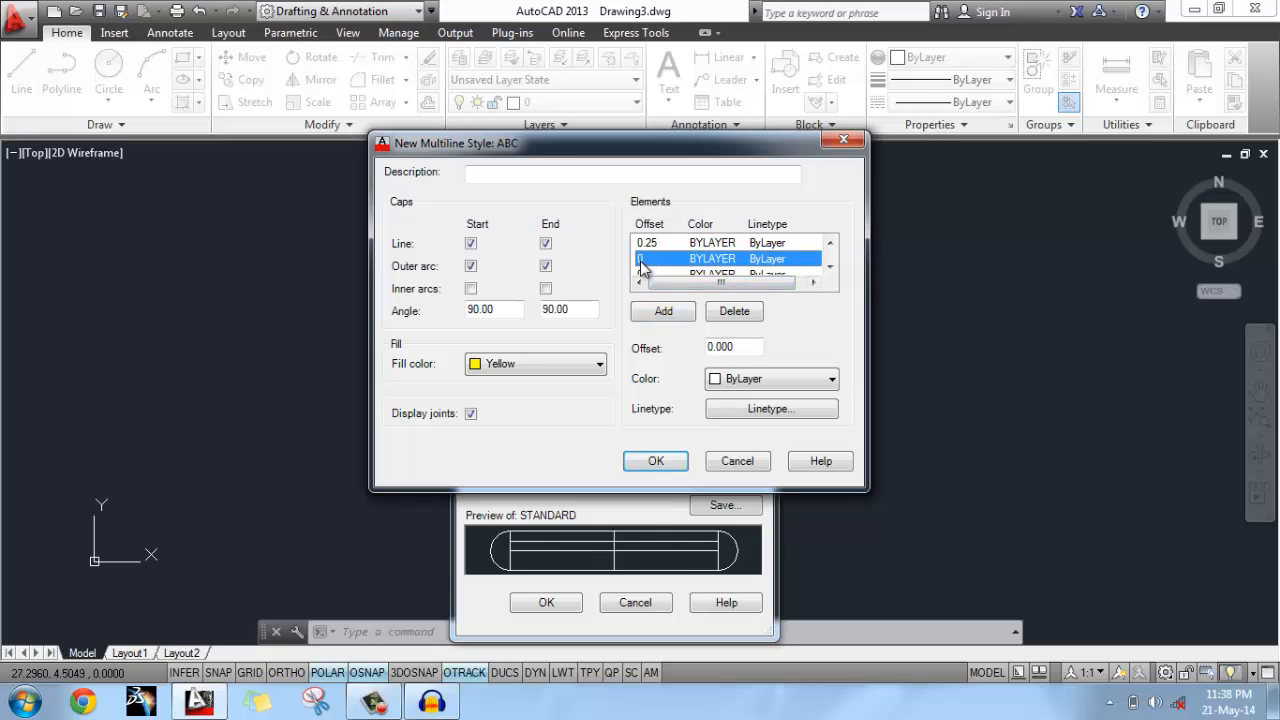
{"action": "double_click", "coordinate": [741, 347]}
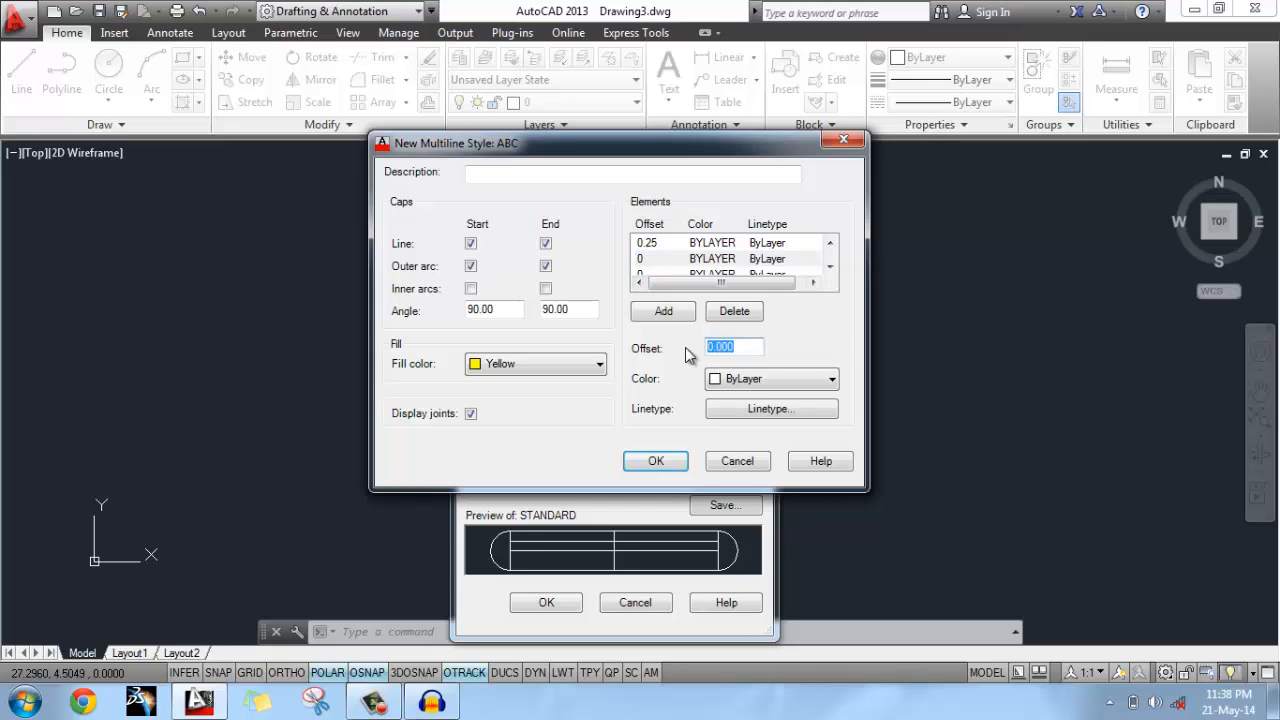
{"action": "type", "text": "-0.25"}
{"action": "left_click", "coordinate": [716, 248]}
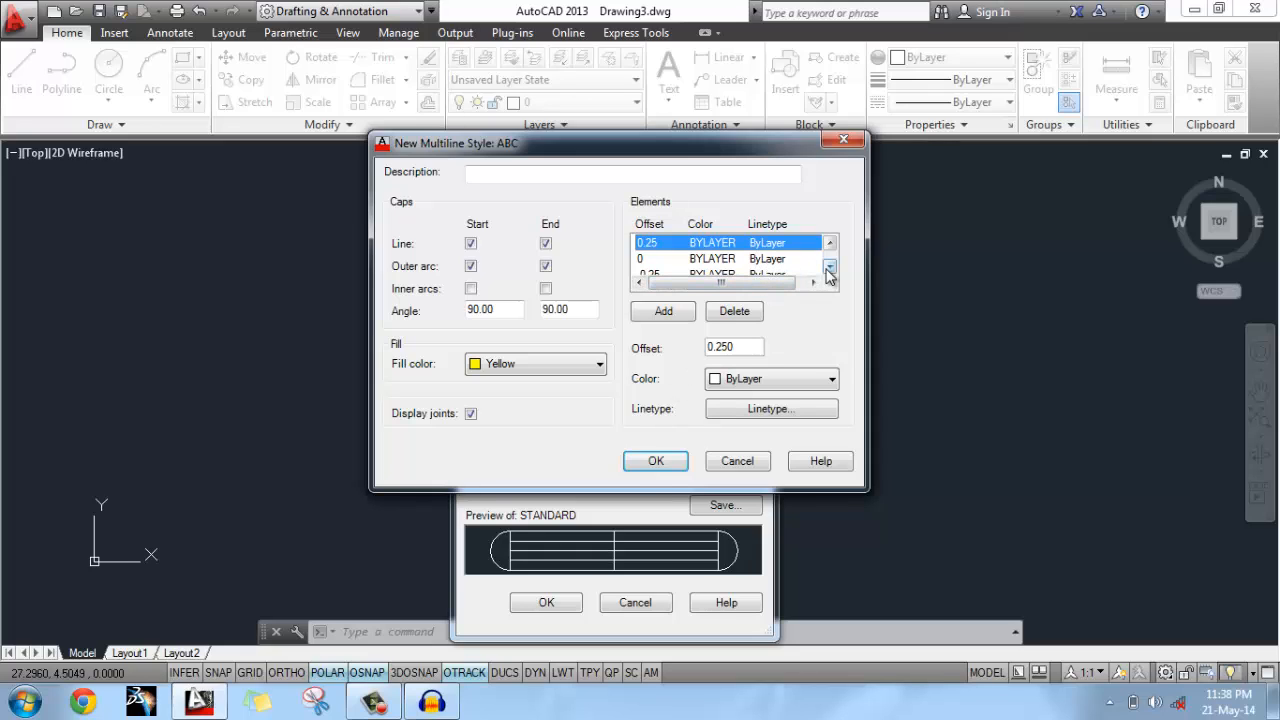
Review the offsets of all elements in the ABC multiline style.
{"action": "left_click", "coordinate": [829, 266]}
{"action": "left_click", "coordinate": [829, 266]}
{"action": "left_click", "coordinate": [829, 243]}
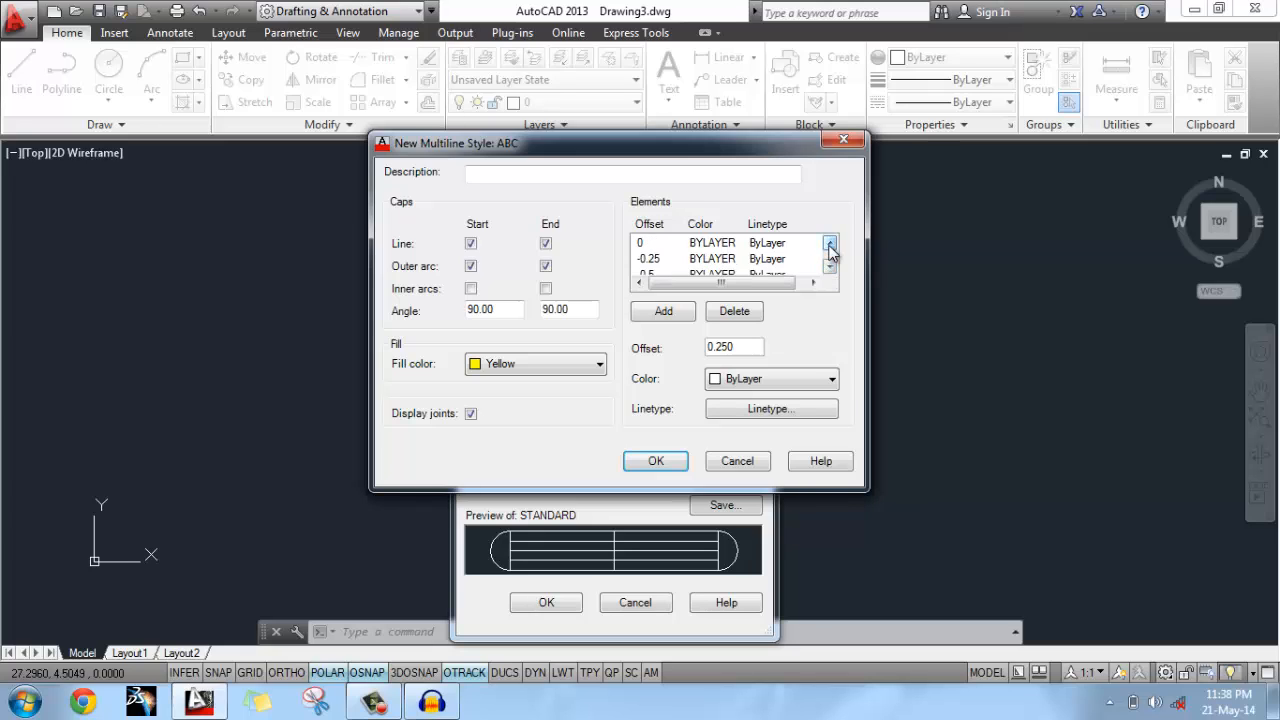
{"action": "left_click", "coordinate": [829, 243]}
{"action": "left_click", "coordinate": [829, 243]}
{"action": "left_click", "coordinate": [829, 266]}
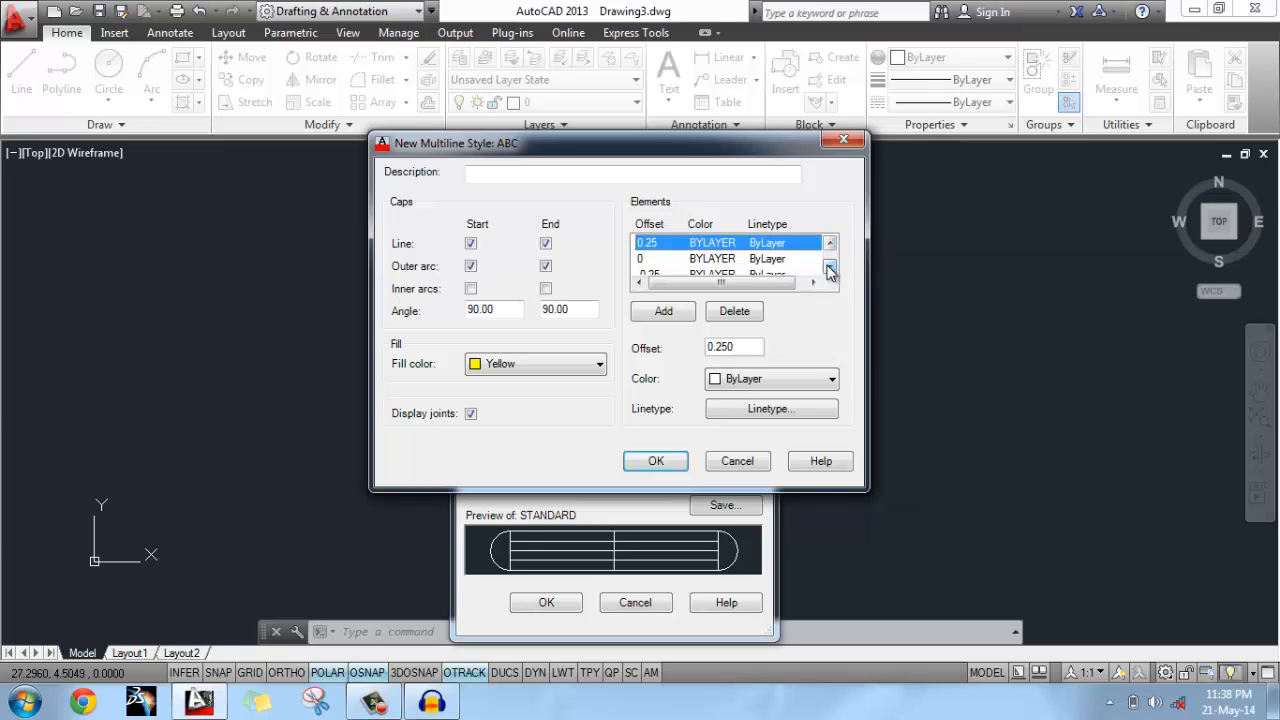
{"action": "left_click", "coordinate": [829, 266]}
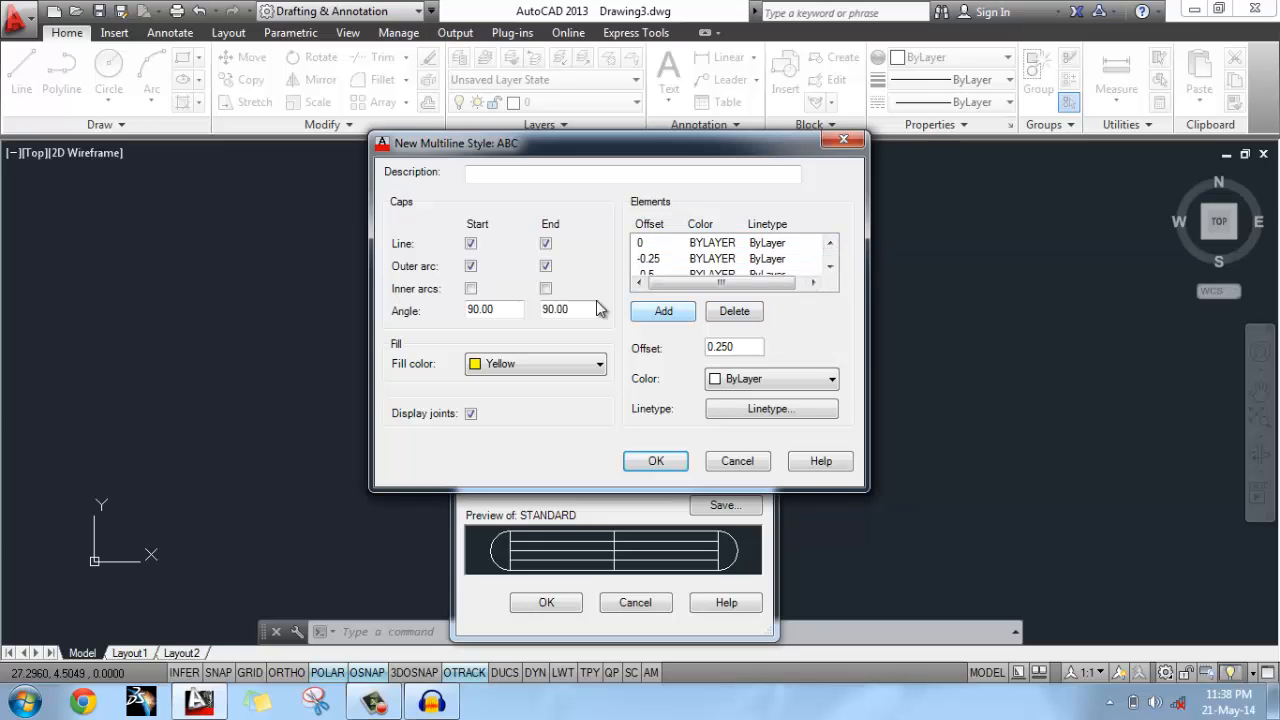
Turn on inner arc caps at both the start and the end of the style.
{"action": "left_click", "coordinate": [471, 288]}
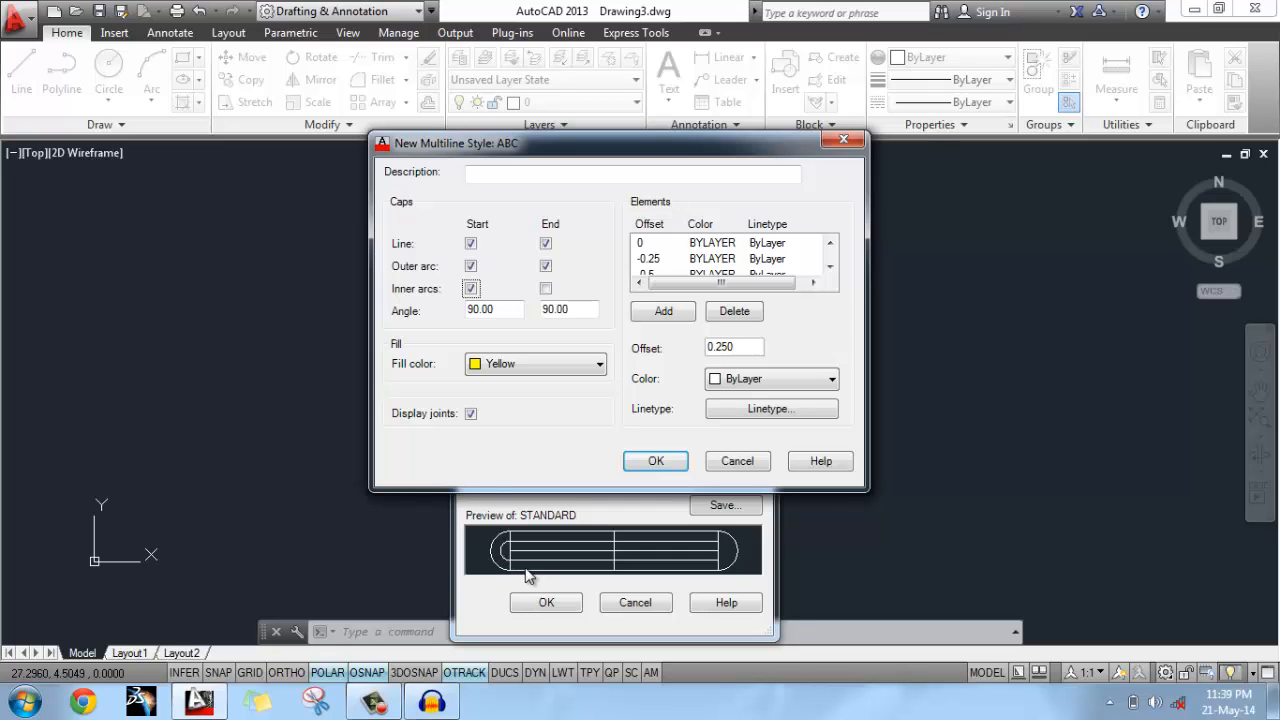
{"action": "left_click", "coordinate": [546, 289]}
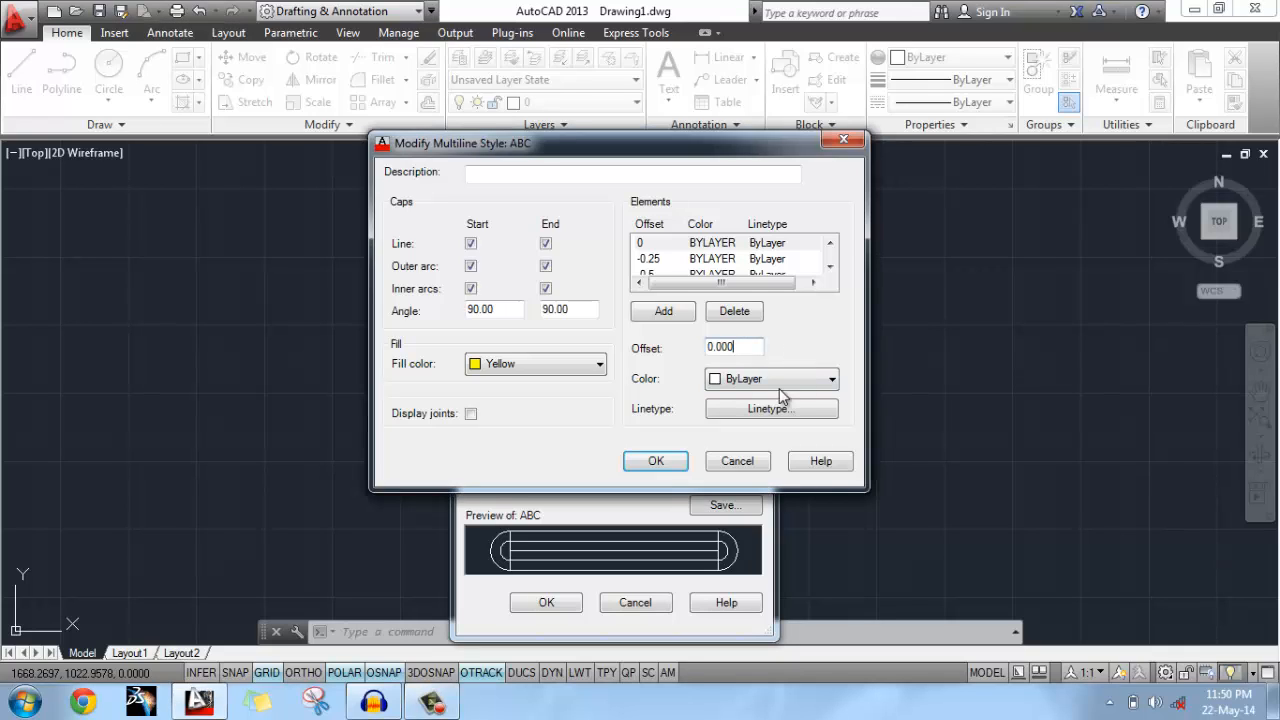
Set the color of the element at offset 0.5 in the ABC multiline style to Red.
{"action": "left_click", "coordinate": [829, 266]}
{"action": "left_click", "coordinate": [829, 243]}
{"action": "left_click", "coordinate": [829, 243]}
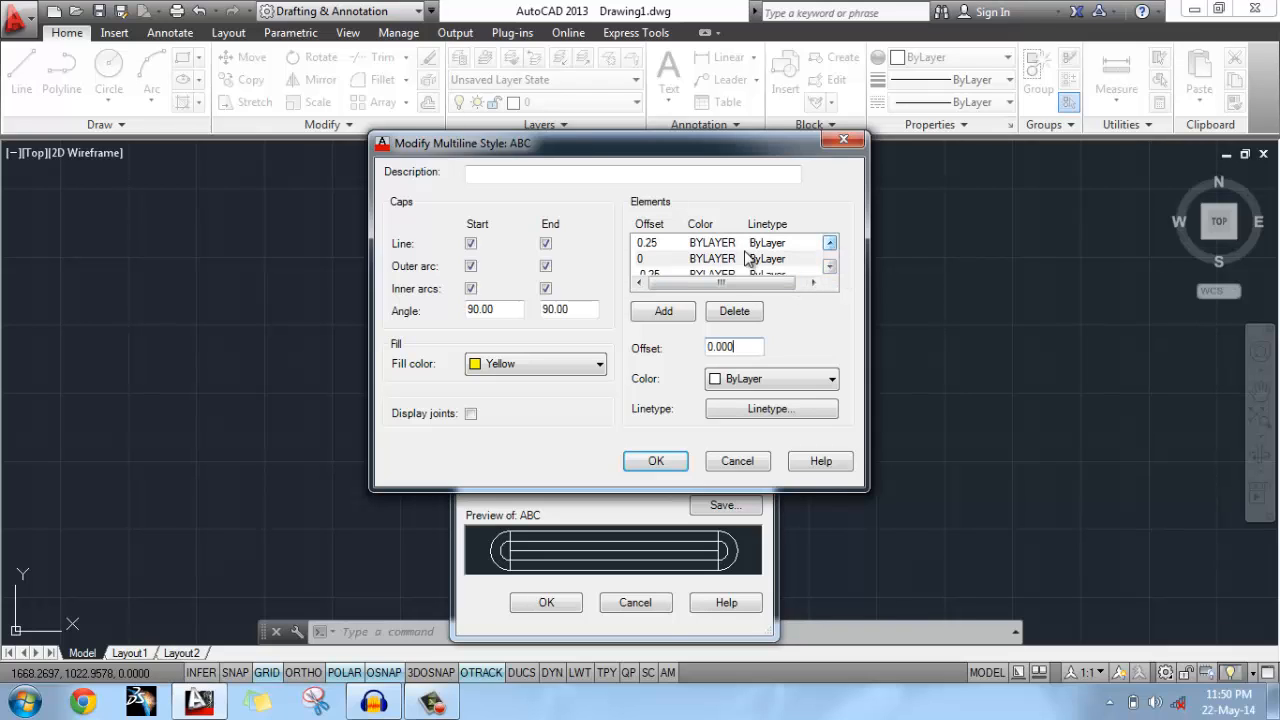
{"action": "left_click", "coordinate": [763, 379]}
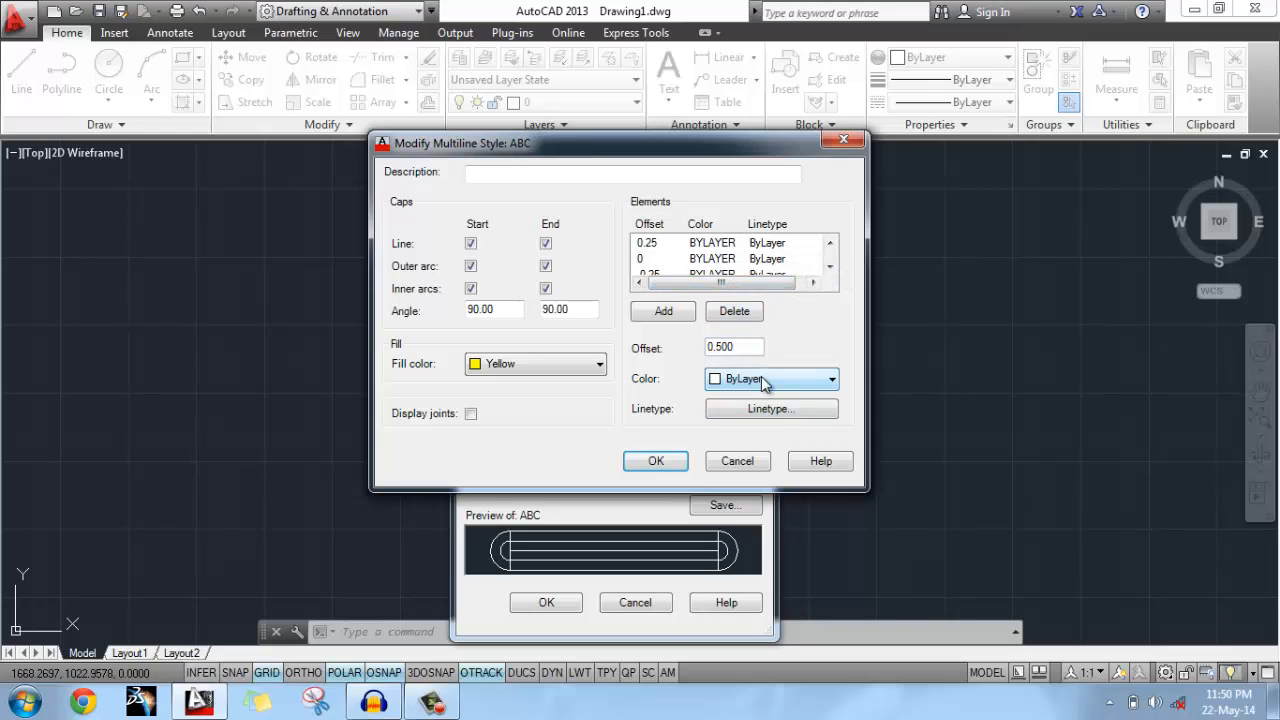
{"action": "left_click", "coordinate": [778, 382]}
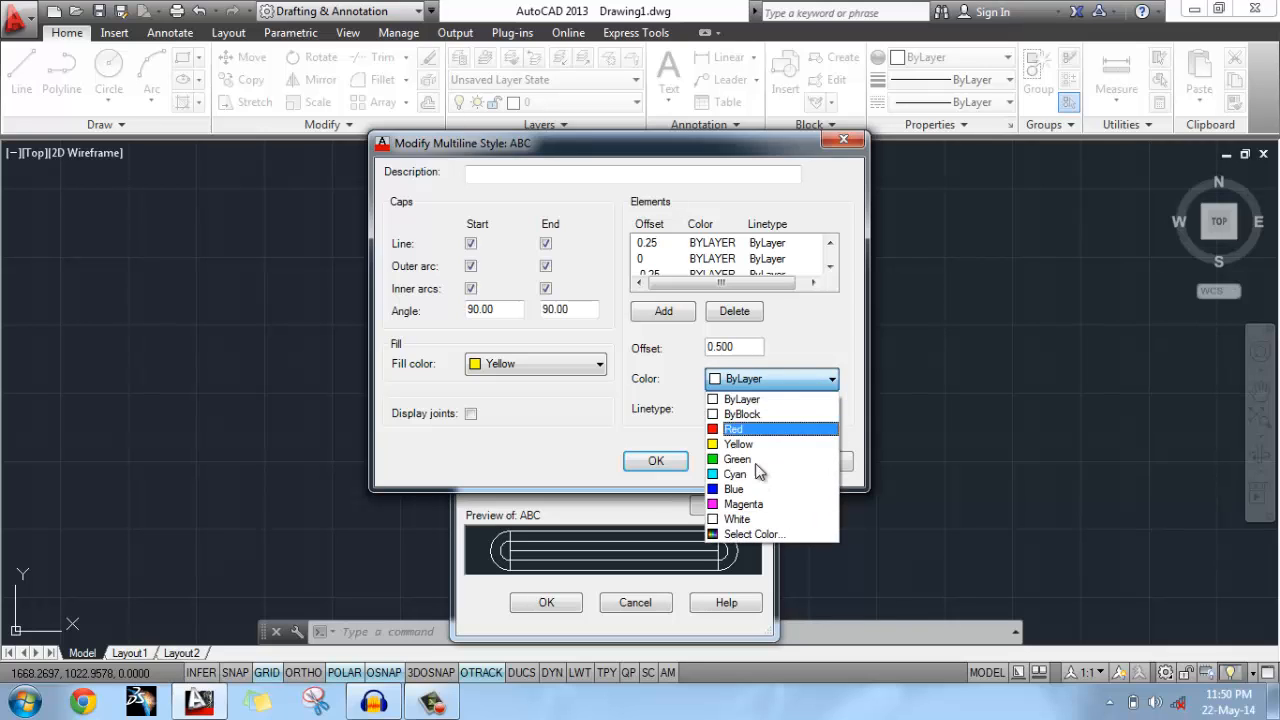
{"action": "left_click", "coordinate": [816, 356]}
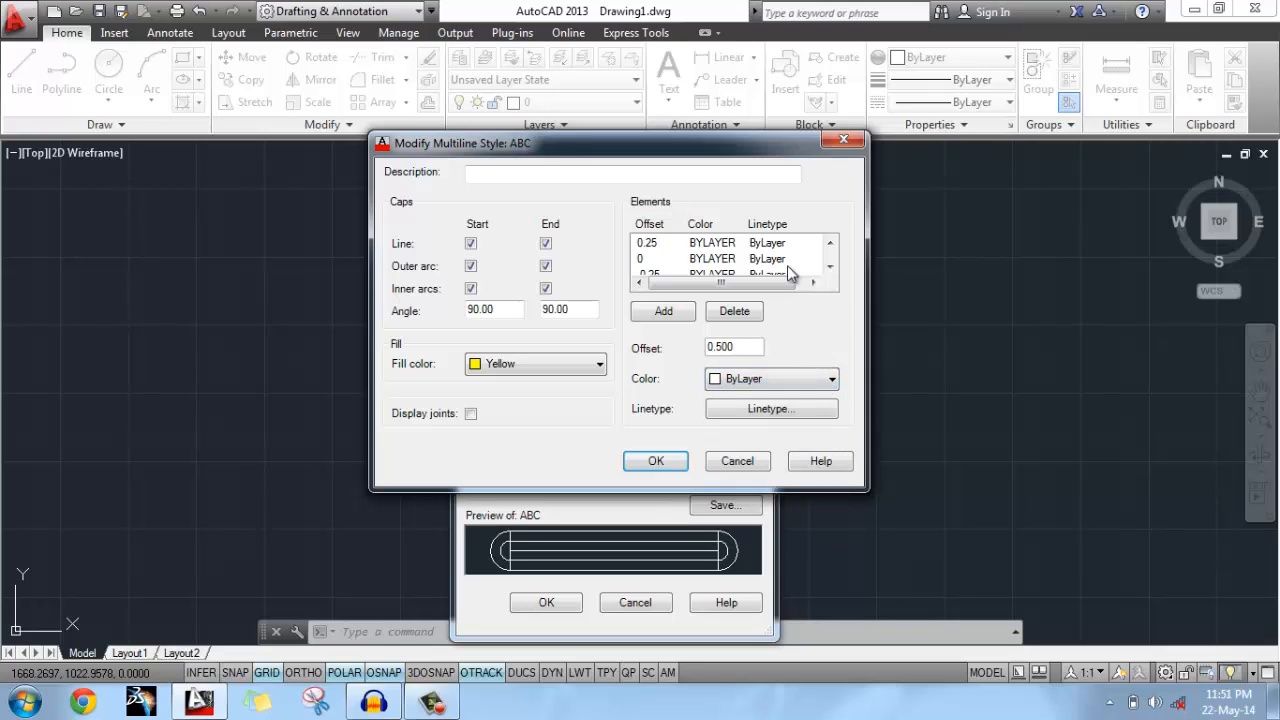
{"action": "left_click", "coordinate": [829, 243]}
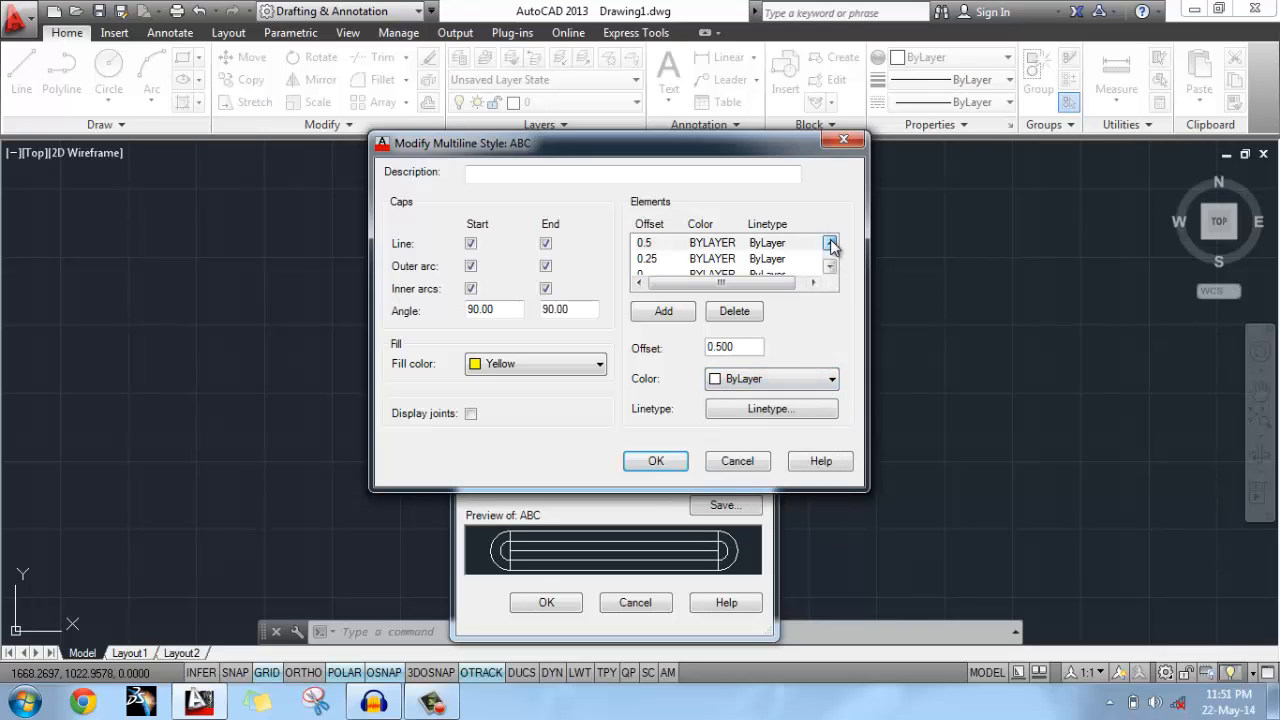
{"action": "left_click", "coordinate": [733, 244]}
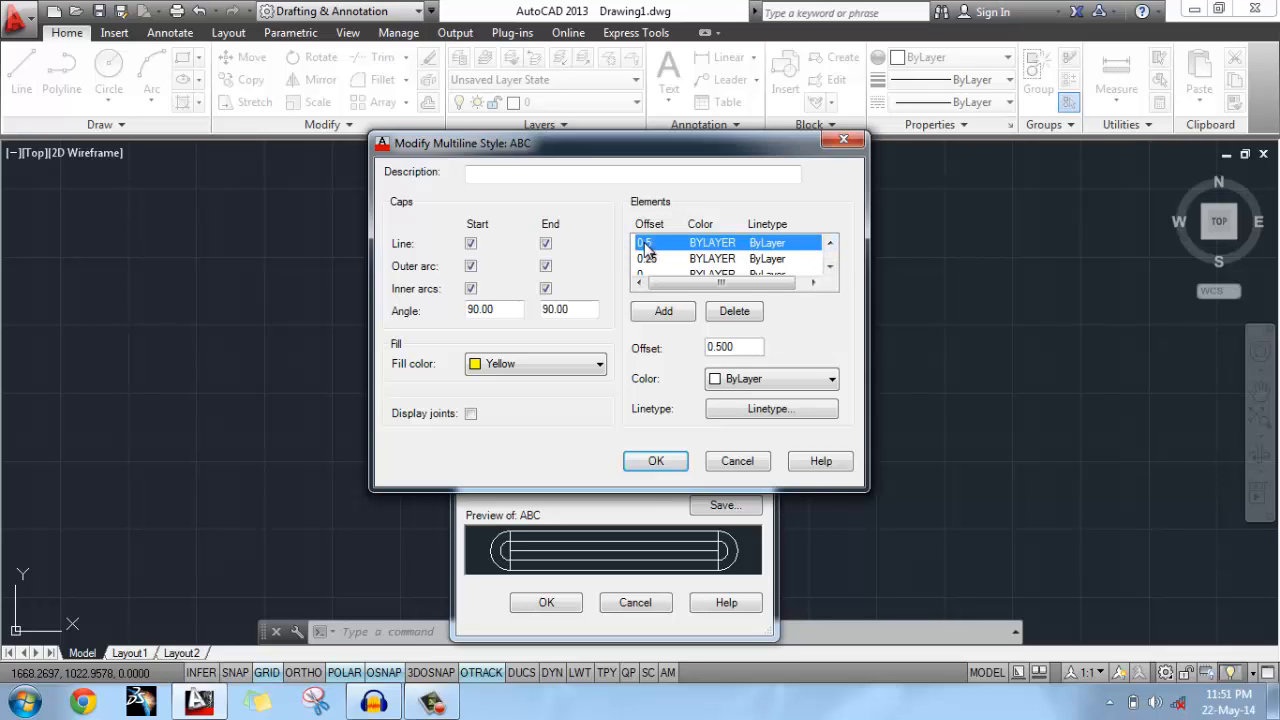
{"action": "left_click", "coordinate": [772, 382]}
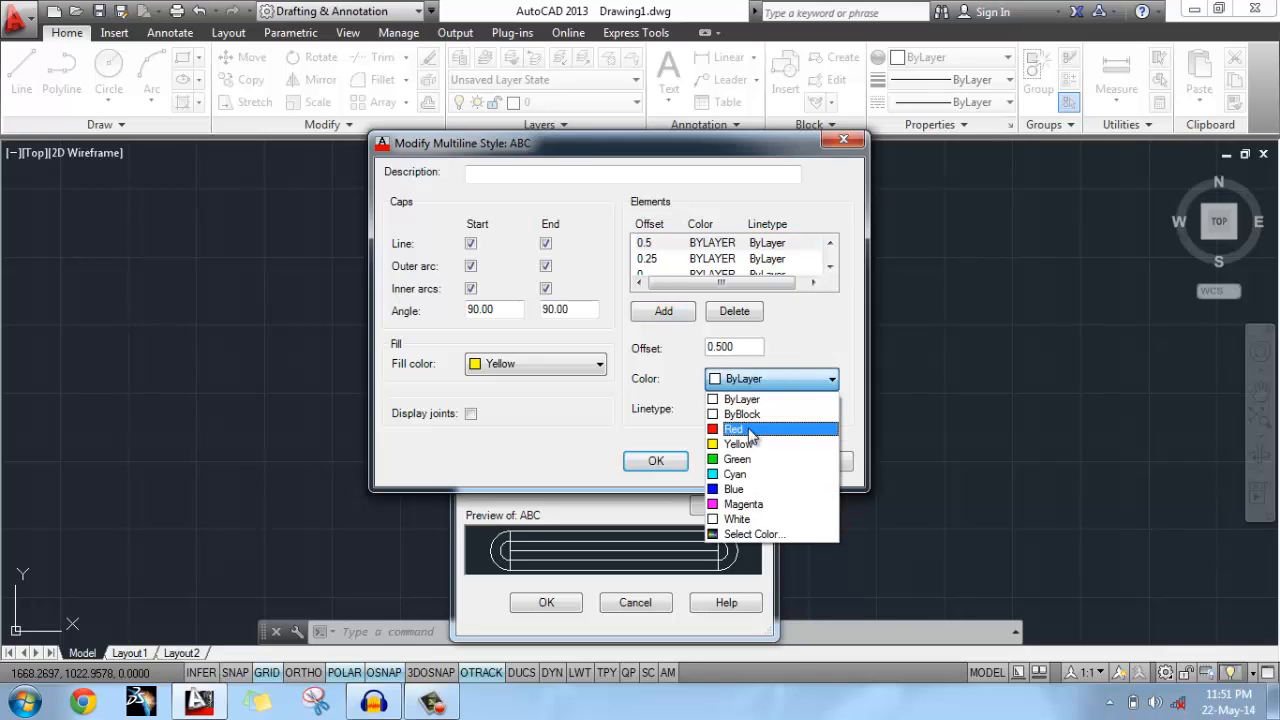
{"action": "left_click", "coordinate": [751, 431]}
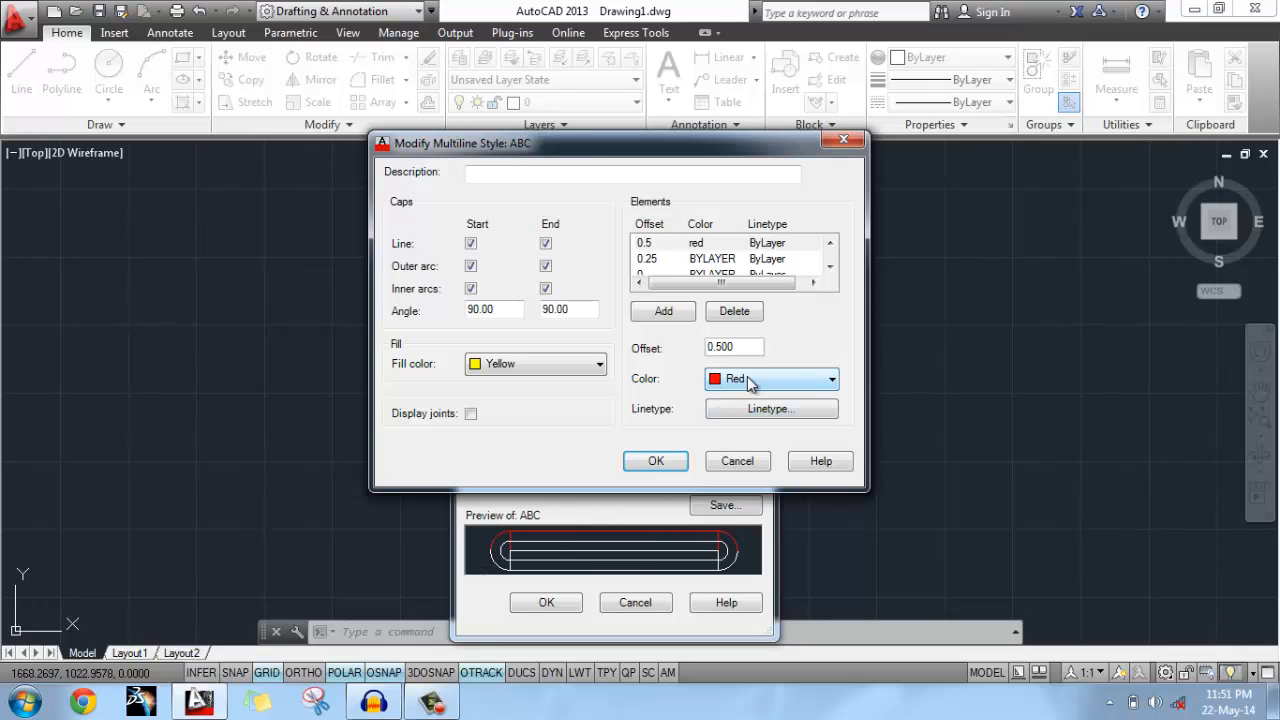
Set the color of the element at offset -0.5 to Cyan.
{"action": "left_click", "coordinate": [829, 267]}
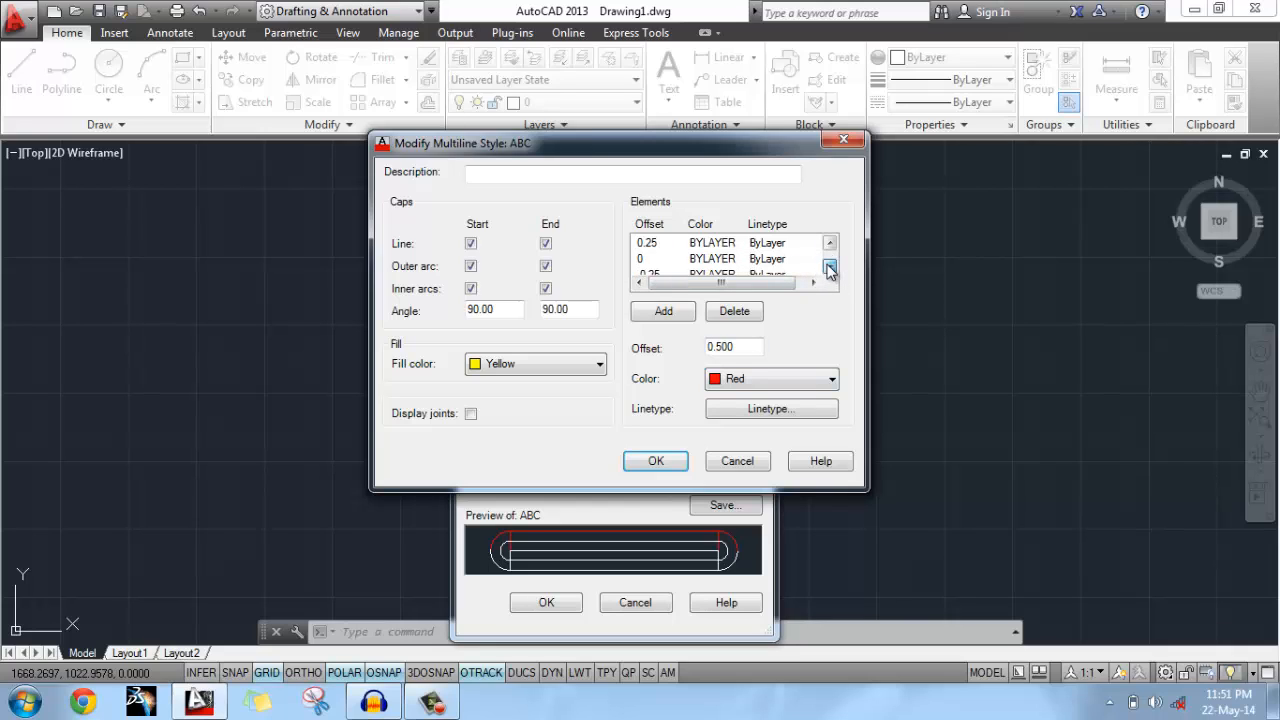
{"action": "left_click", "coordinate": [829, 267]}
{"action": "left_click", "coordinate": [647, 260]}
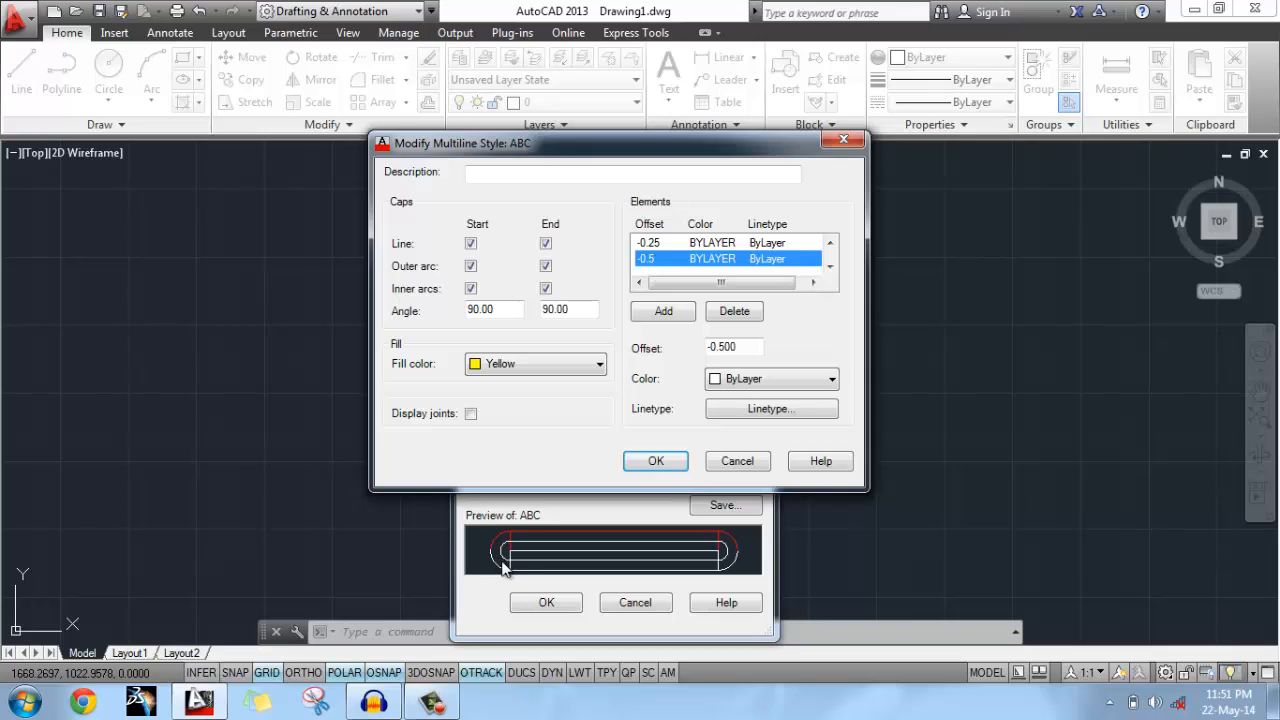
{"action": "left_click", "coordinate": [761, 380]}
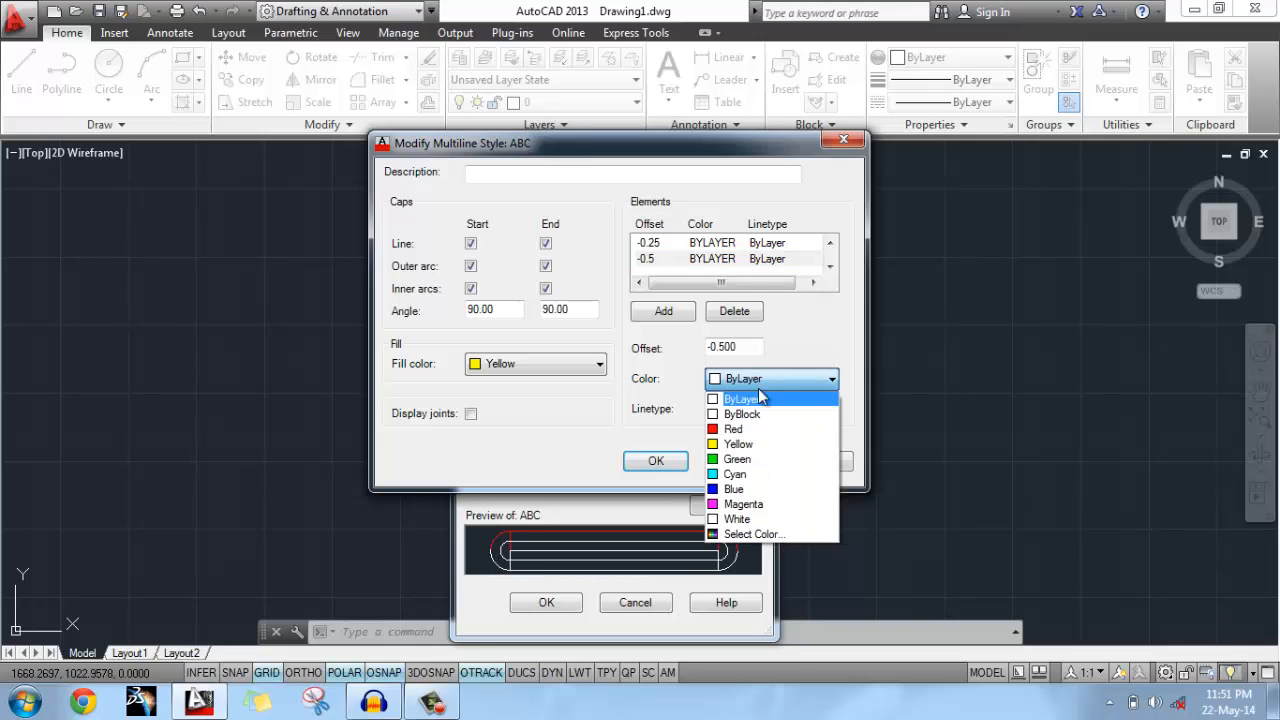
{"action": "left_click", "coordinate": [763, 477]}
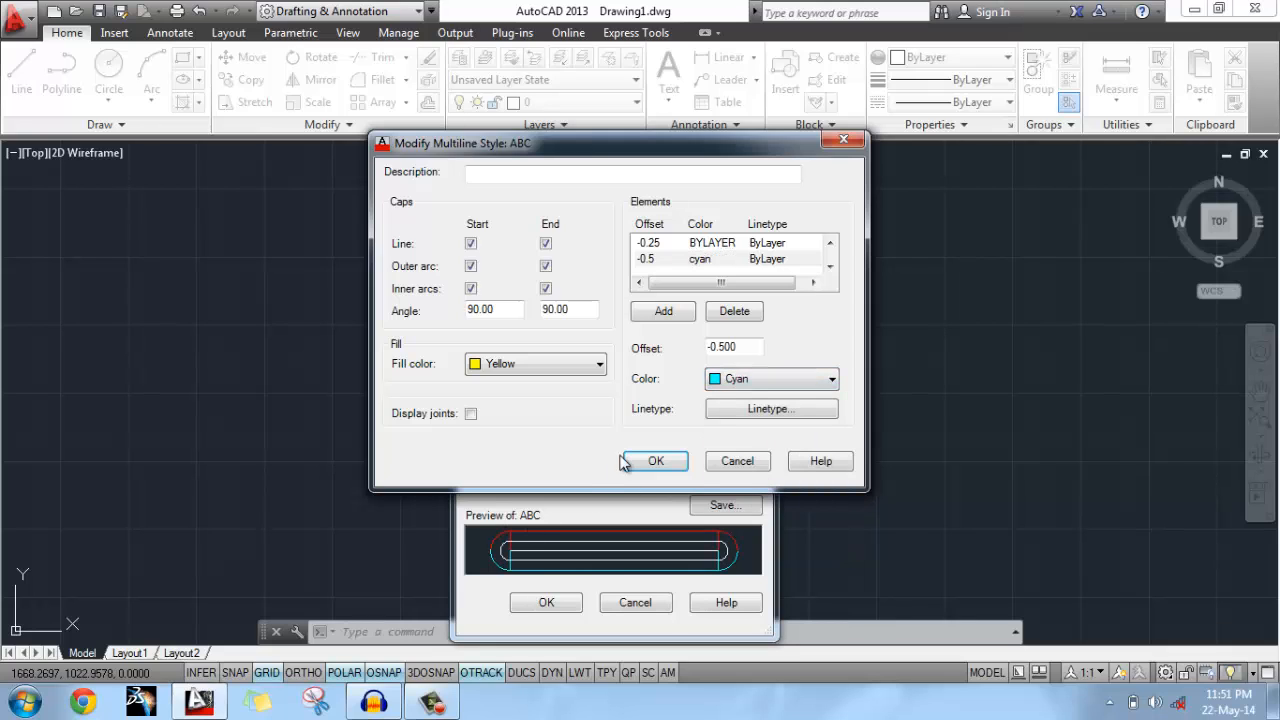
Set the color of the center element at offset 0 to Green.
{"action": "left_click", "coordinate": [830, 243]}
{"action": "left_click", "coordinate": [830, 243]}
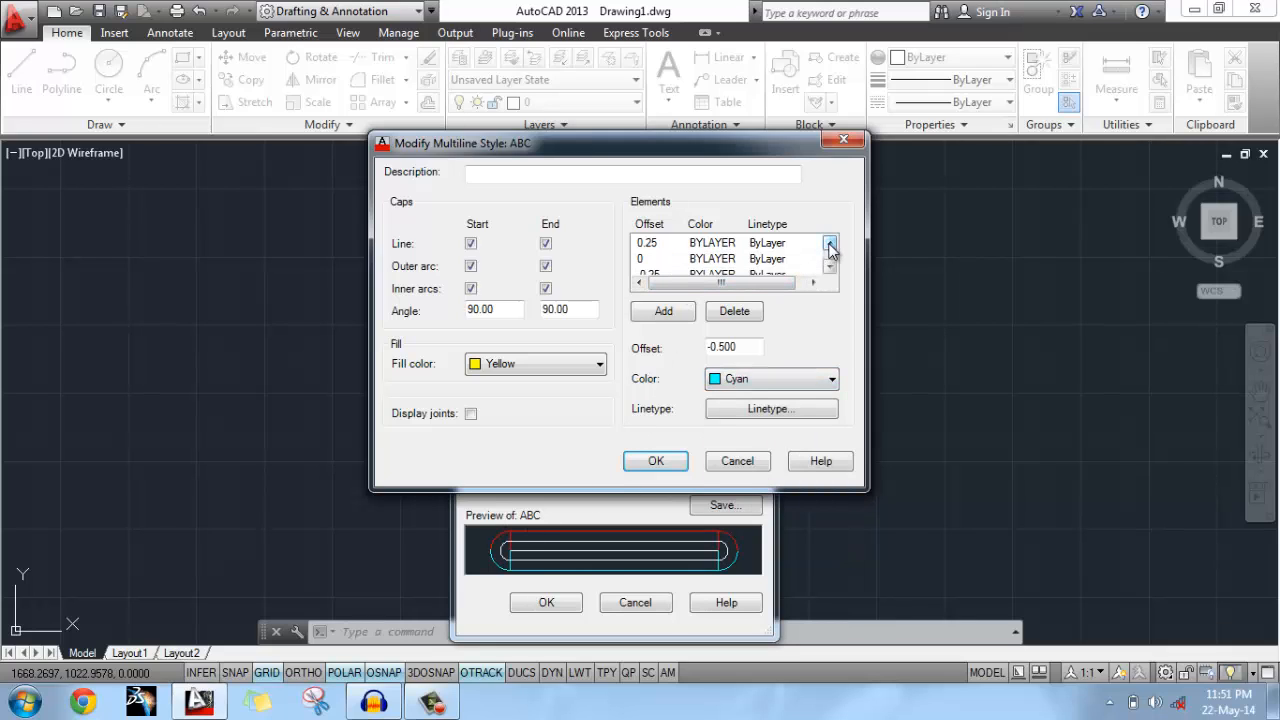
{"action": "left_click", "coordinate": [783, 259]}
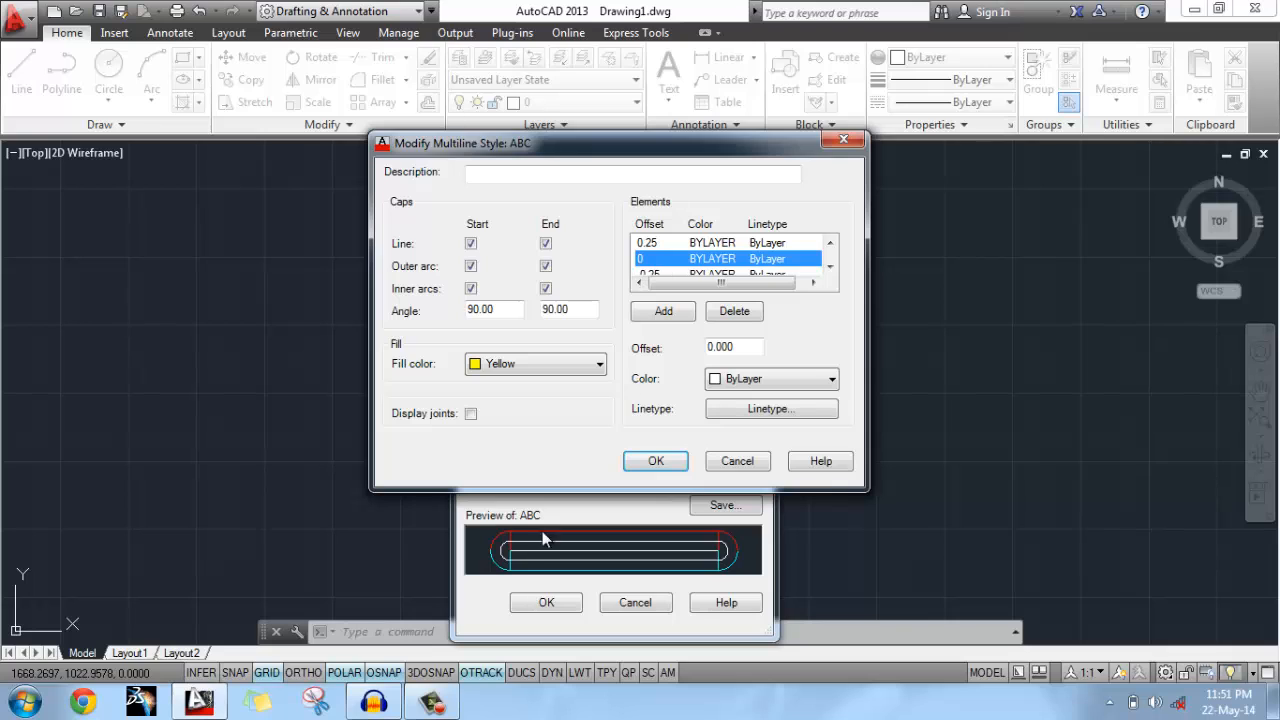
{"action": "left_click", "coordinate": [777, 387]}
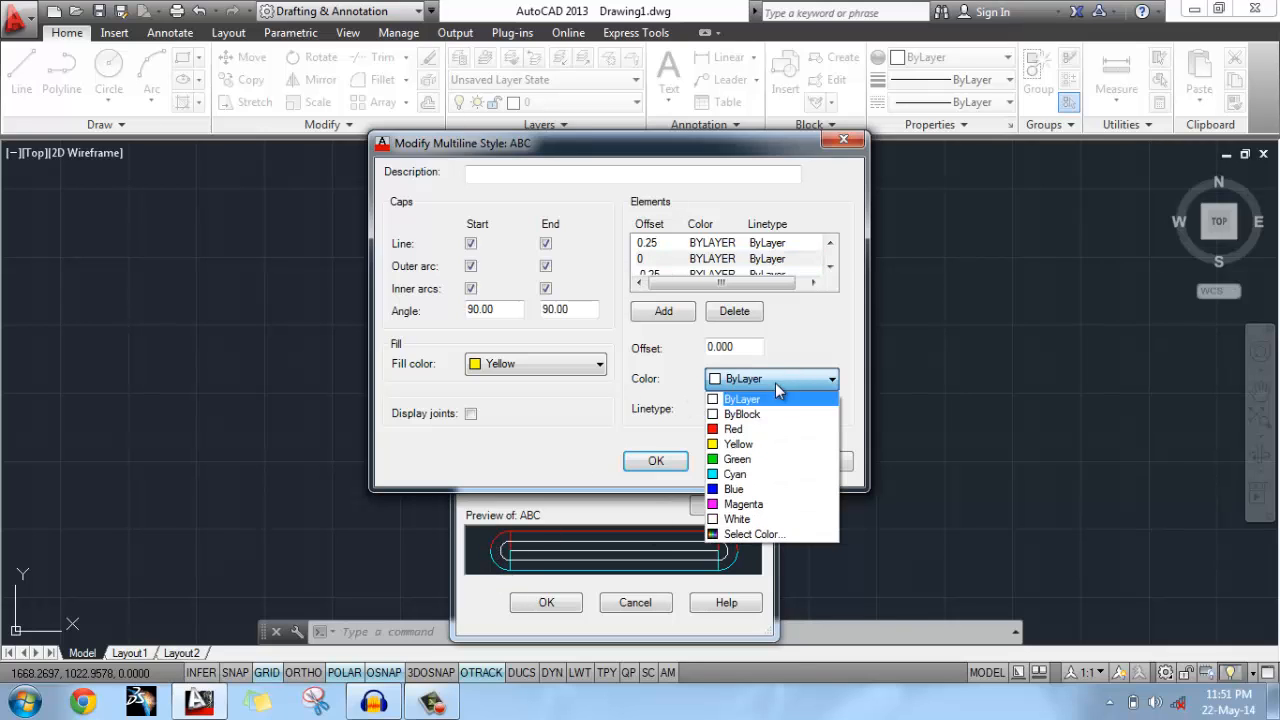
{"action": "left_click", "coordinate": [743, 462]}
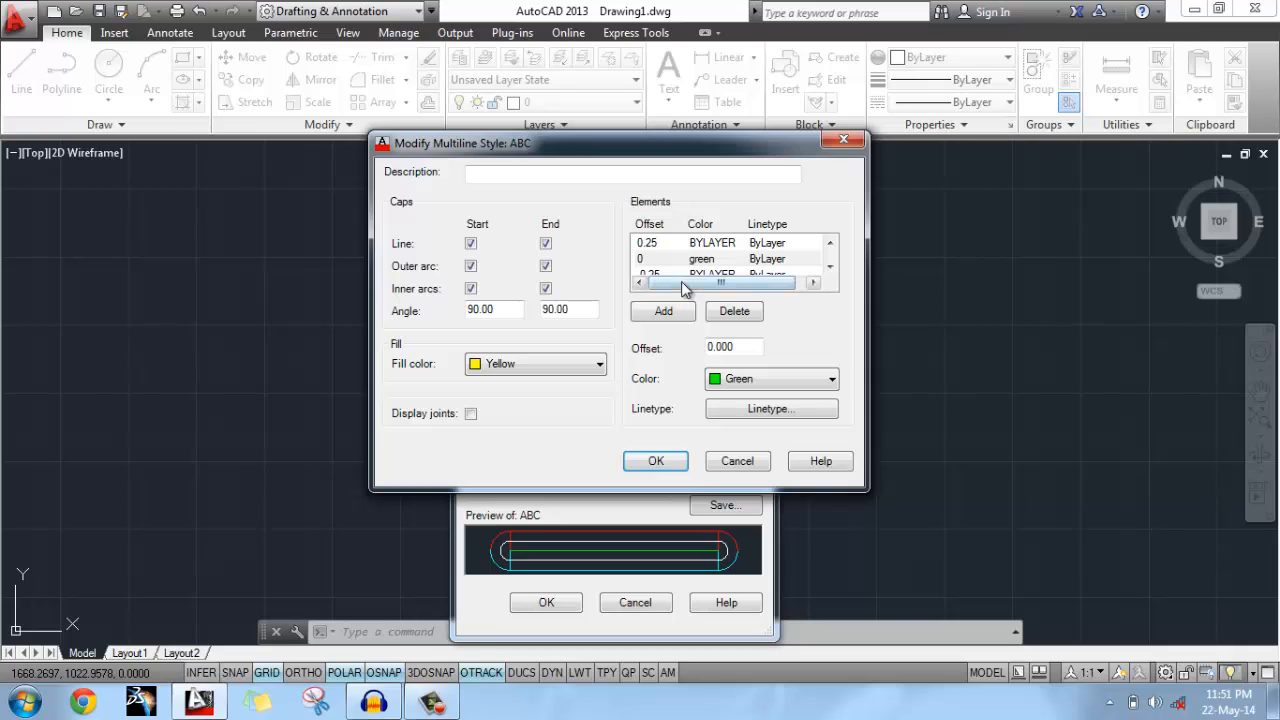
Examine the loaded linetypes available for the red element at offset 0.5.
{"action": "left_click", "coordinate": [829, 266]}
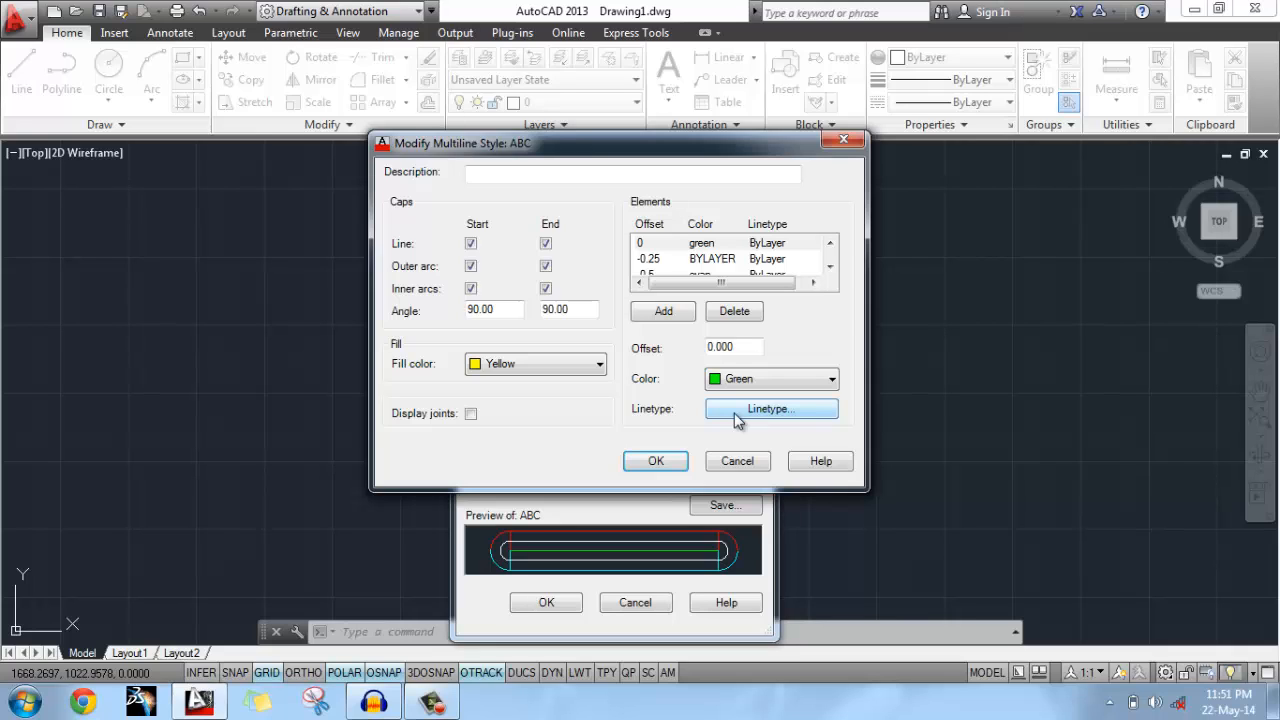
{"action": "left_click", "coordinate": [829, 243]}
{"action": "left_click", "coordinate": [829, 243]}
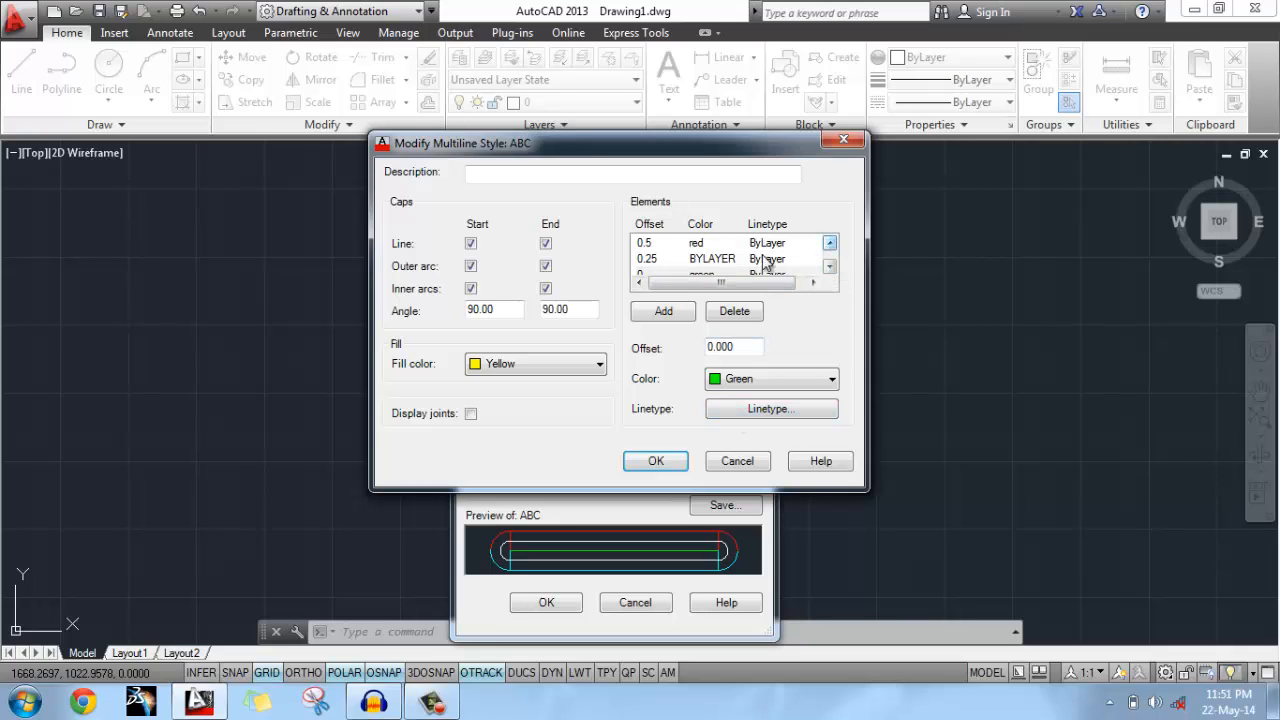
{"action": "left_click", "coordinate": [752, 243]}
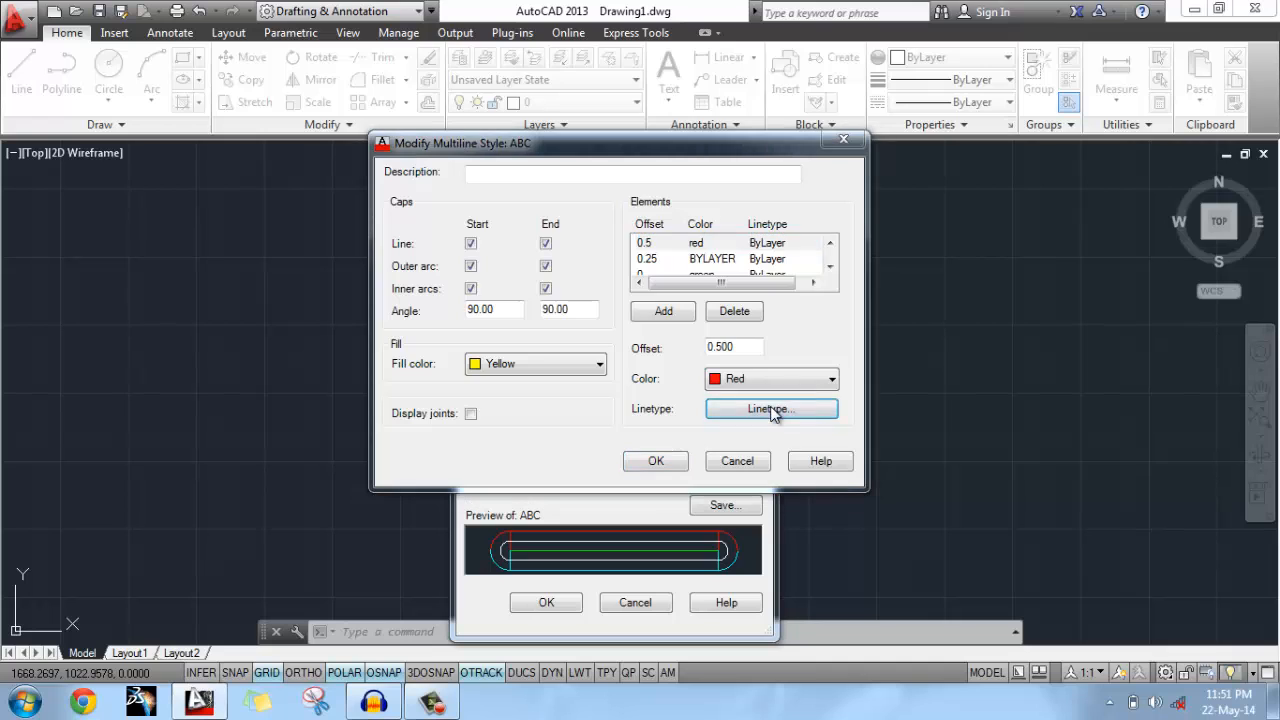
{"action": "left_click", "coordinate": [769, 409]}
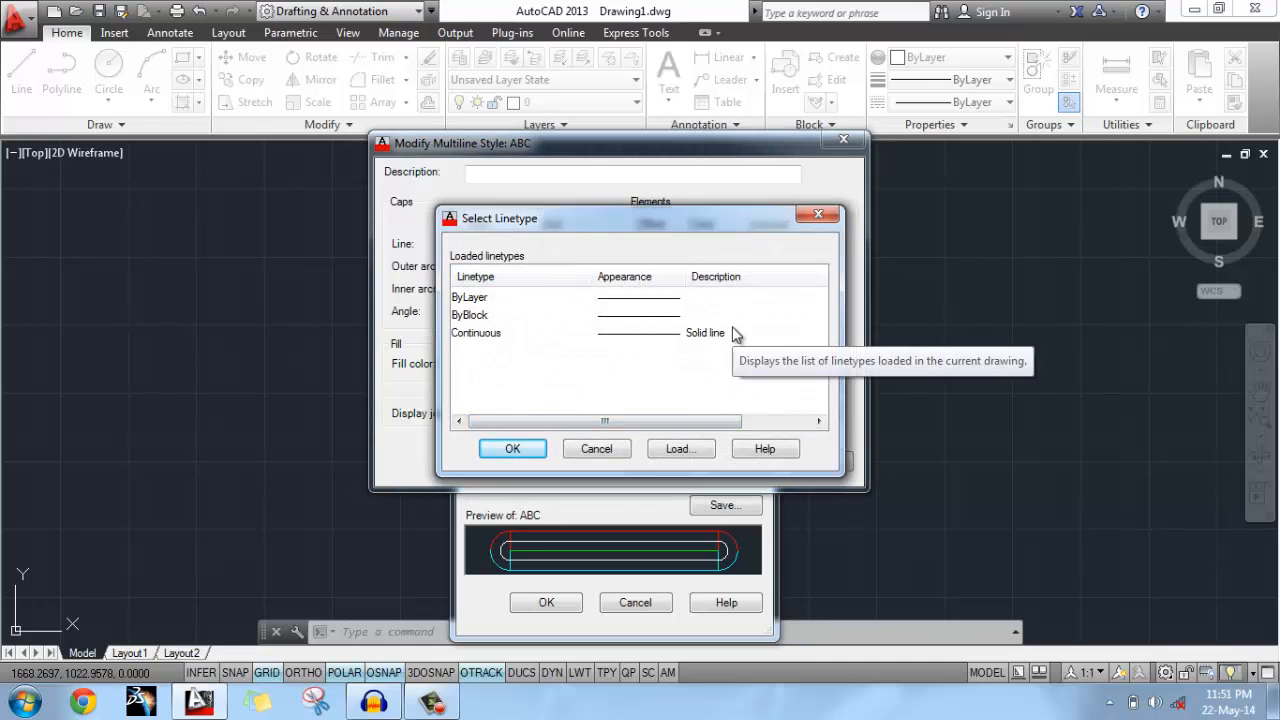
{"action": "left_click", "coordinate": [622, 300]}
{"action": "left_click", "coordinate": [627, 318]}
{"action": "left_click", "coordinate": [627, 334]}
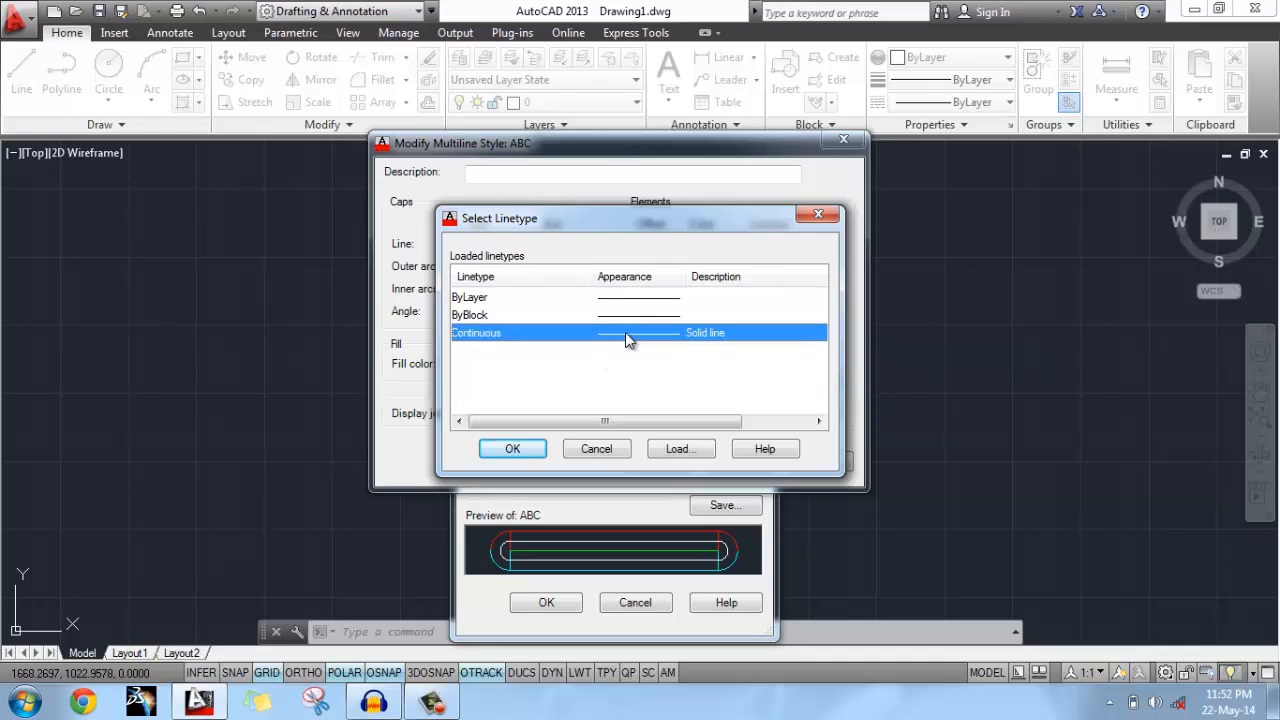
{"action": "left_click", "coordinate": [632, 298]}
{"action": "left_click", "coordinate": [634, 315]}
{"action": "left_click", "coordinate": [640, 332]}
Load the CENTER linetype from acadiso.lin and assign it to the red element at offset 0.5.
{"action": "left_click", "coordinate": [688, 455]}
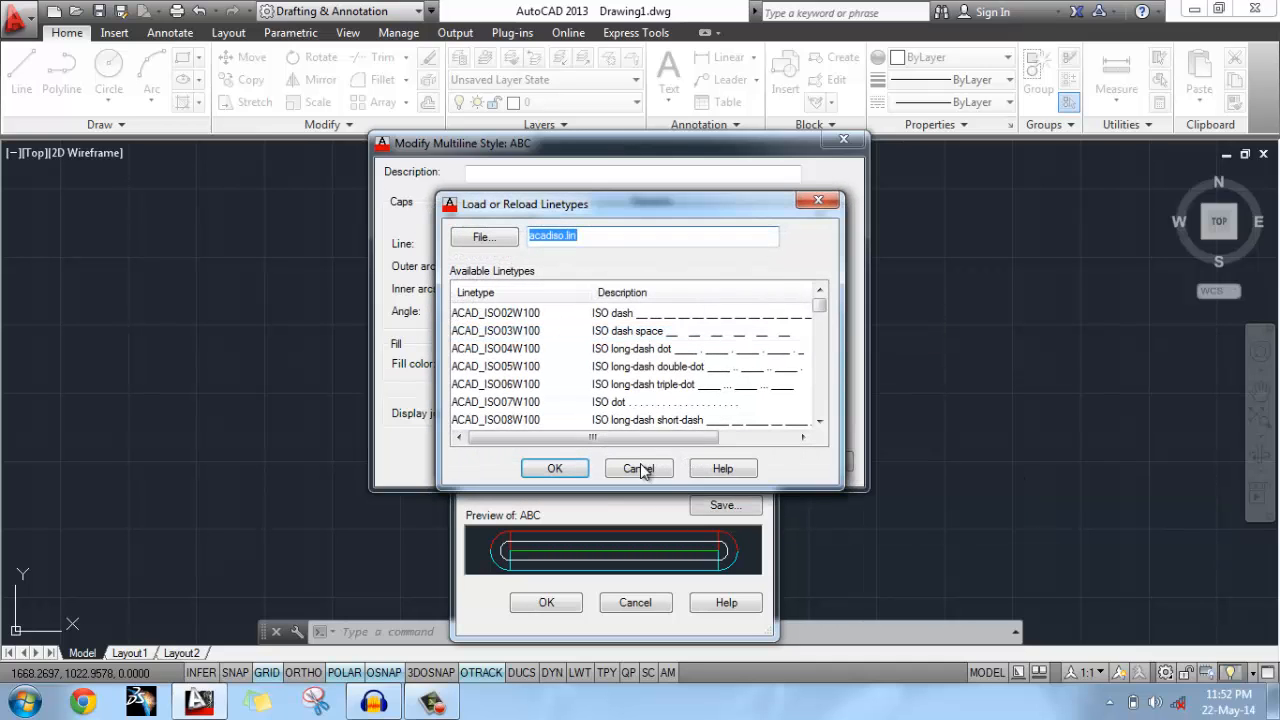
{"action": "left_click", "coordinate": [817, 422]}
{"action": "left_click", "coordinate": [817, 422]}
{"action": "left_click", "coordinate": [817, 422]}
{"action": "left_click", "coordinate": [817, 422]}
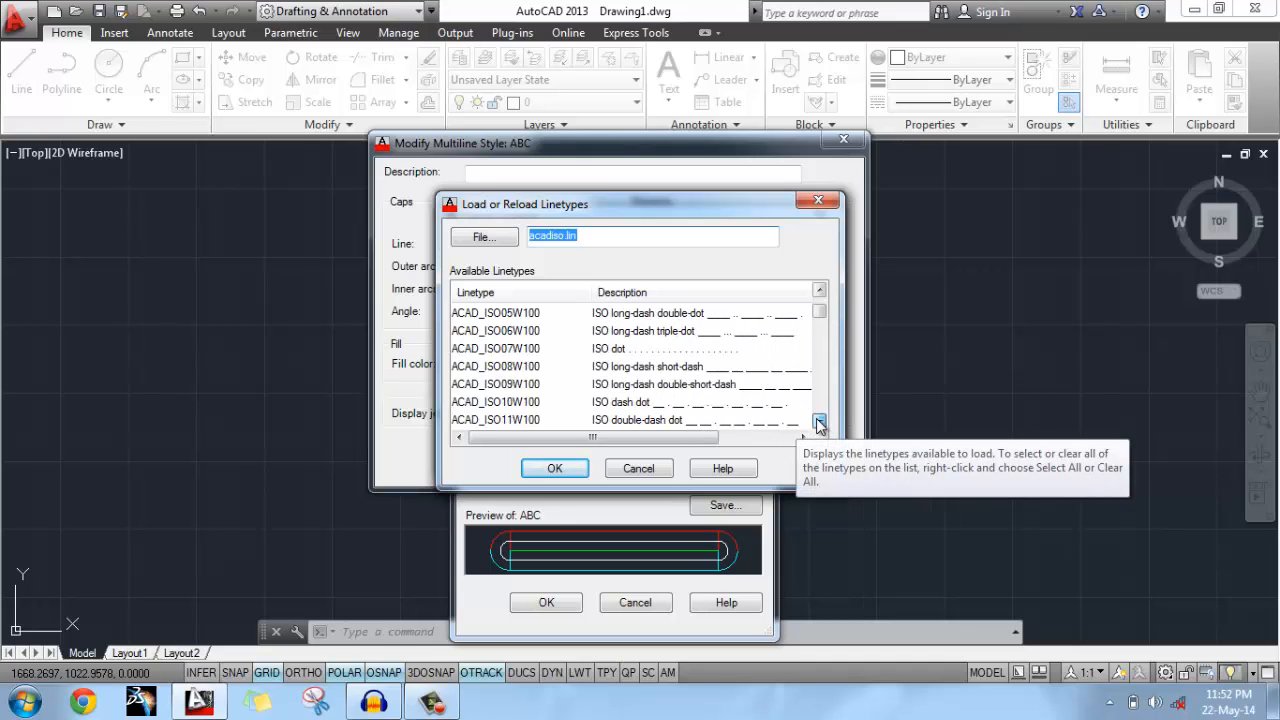
{"action": "left_click", "coordinate": [817, 422]}
{"action": "left_click", "coordinate": [817, 422]}
{"action": "left_click", "coordinate": [817, 422]}
{"action": "left_click", "coordinate": [817, 422]}
{"action": "left_click", "coordinate": [817, 422]}
{"action": "left_click", "coordinate": [817, 422]}
{"action": "left_click", "coordinate": [817, 422]}
{"action": "left_click", "coordinate": [817, 422]}
{"action": "left_click", "coordinate": [817, 422]}
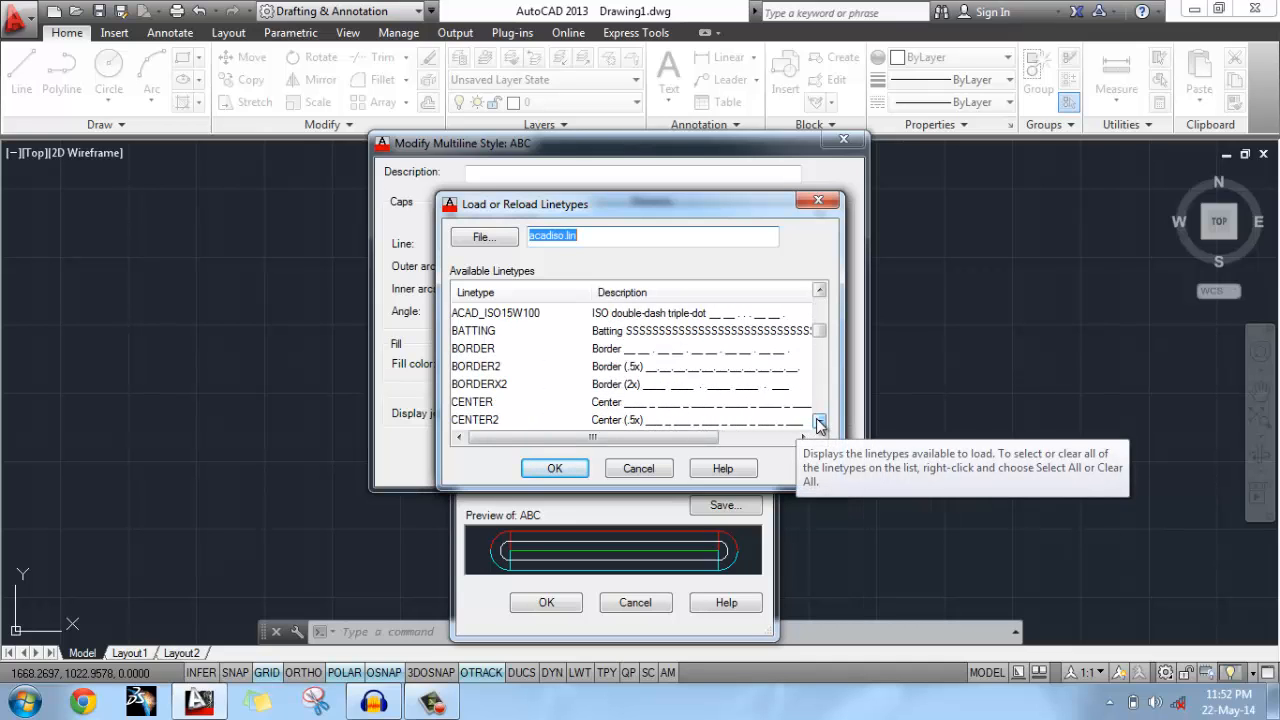
{"action": "left_click", "coordinate": [817, 422]}
{"action": "left_click", "coordinate": [817, 422]}
{"action": "left_click", "coordinate": [817, 422]}
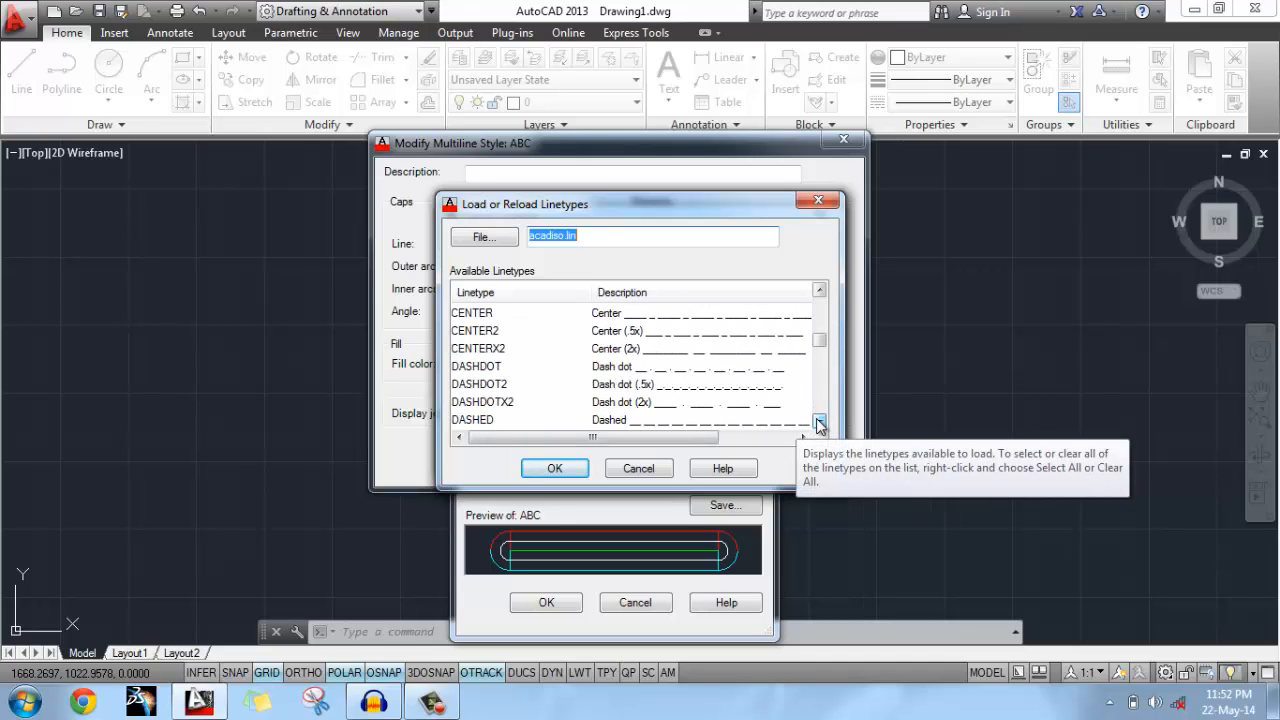
{"action": "left_click", "coordinate": [626, 316]}
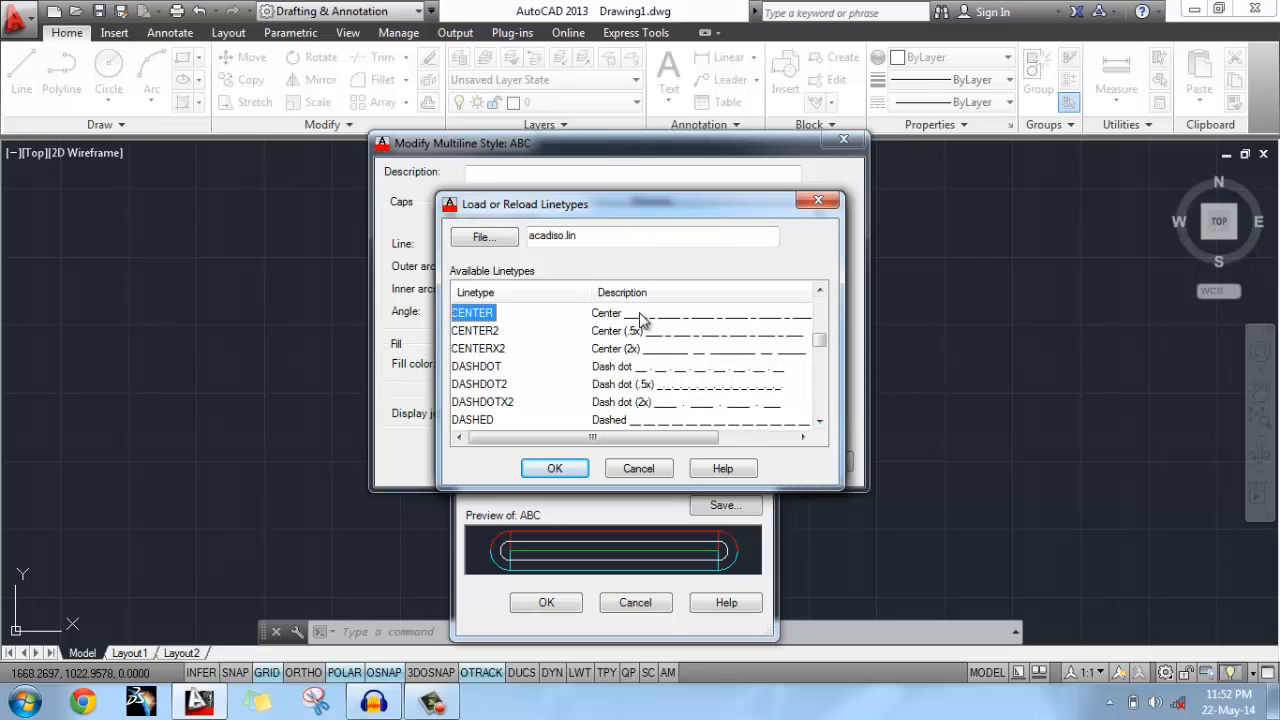
{"action": "left_click", "coordinate": [556, 469]}
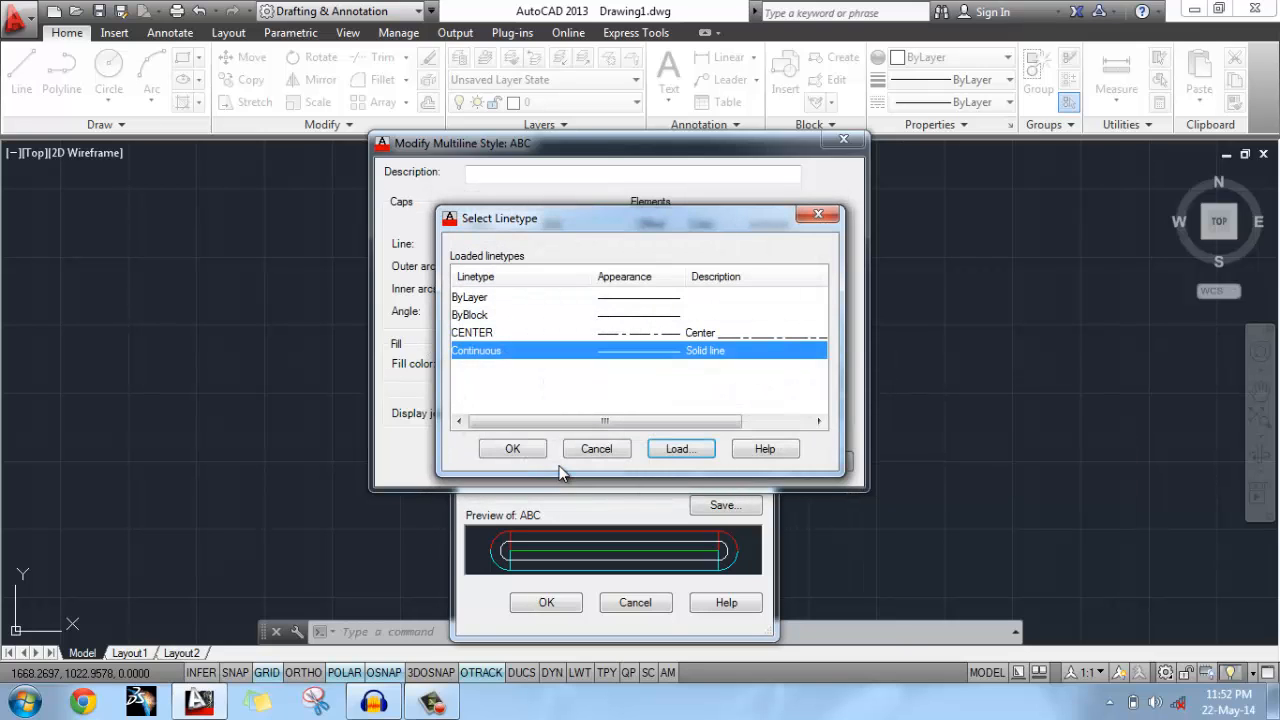
{"action": "left_click", "coordinate": [655, 334]}
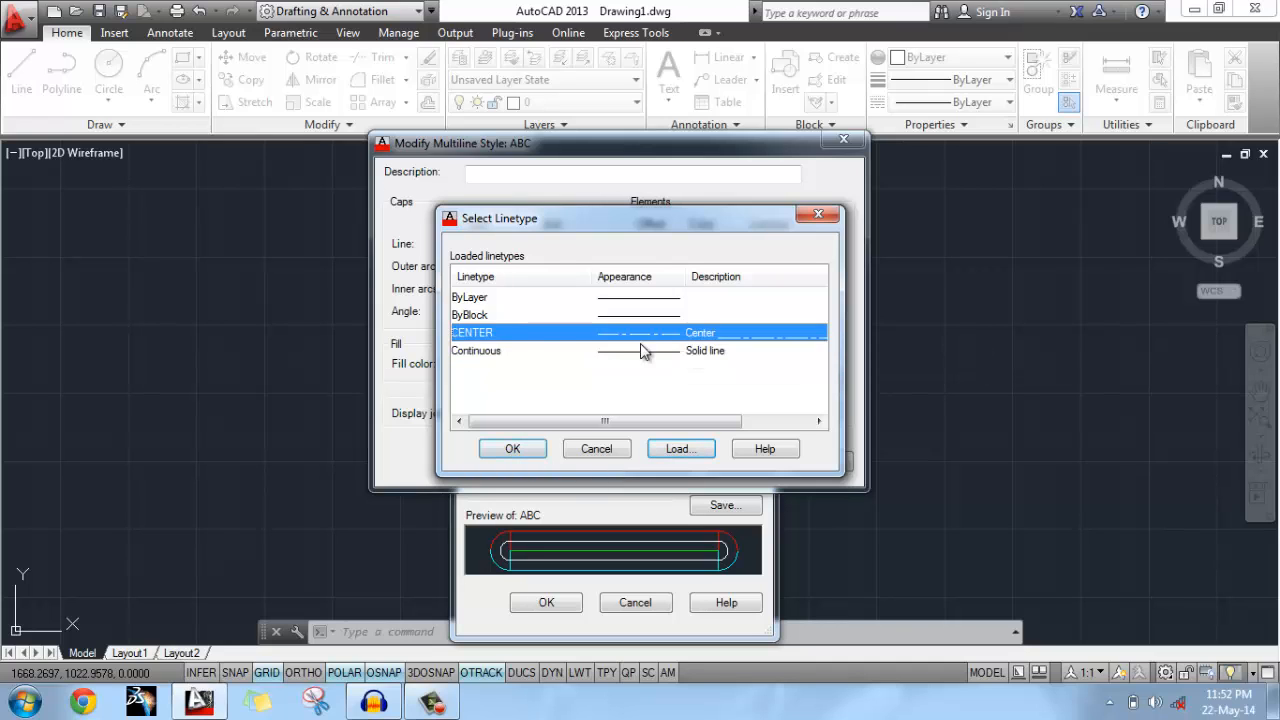
{"action": "left_click", "coordinate": [511, 449]}
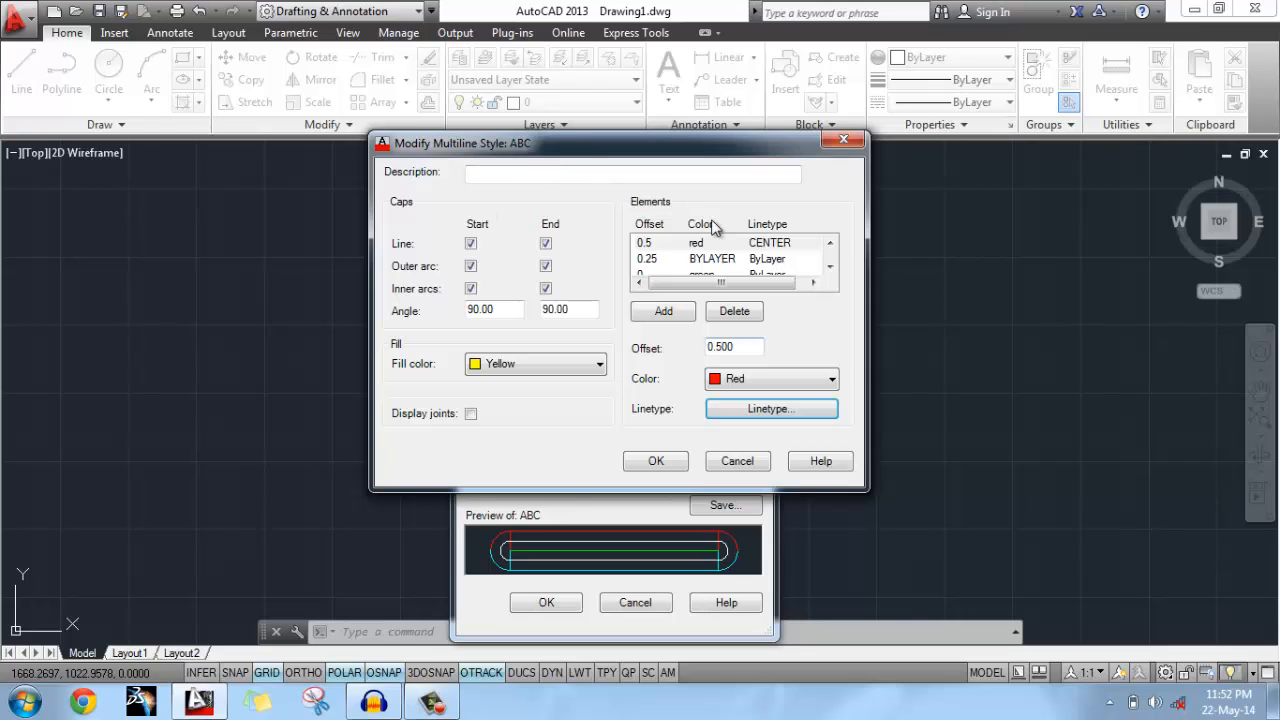
Turn on joint display for the ABC style and make ABC the current multiline style.
{"action": "left_click", "coordinate": [471, 413]}
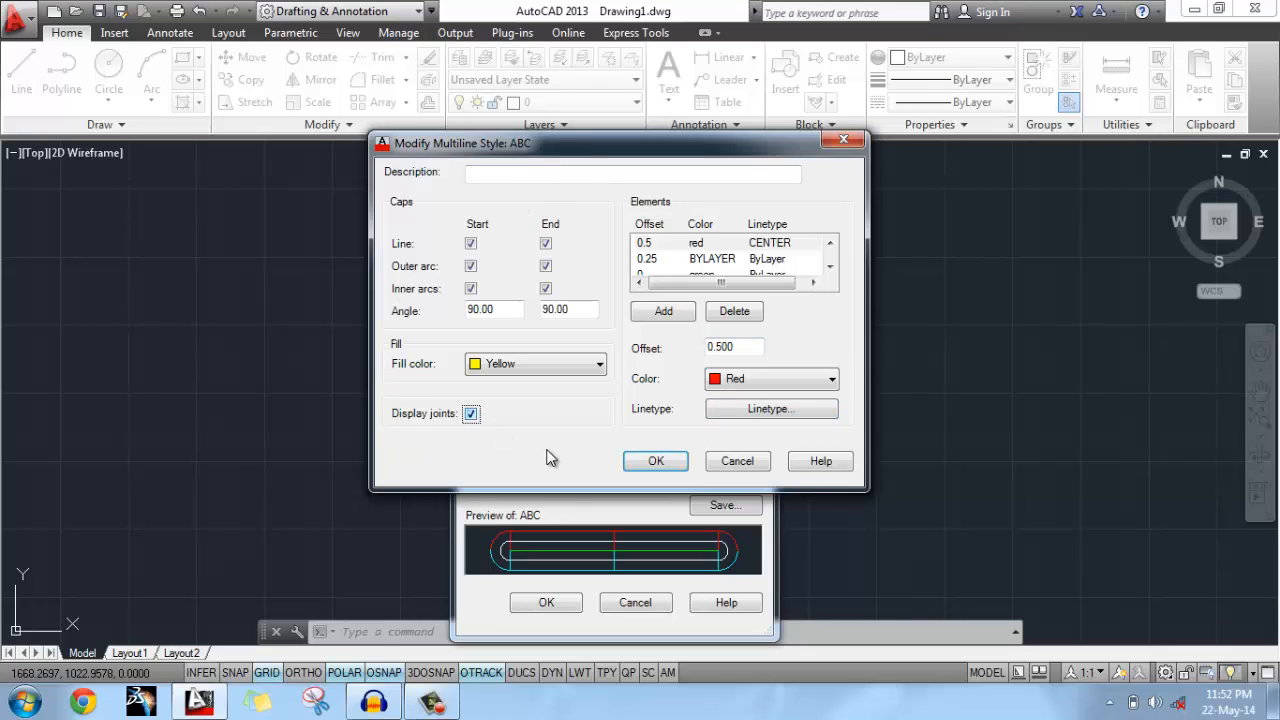
{"action": "left_click", "coordinate": [654, 462]}
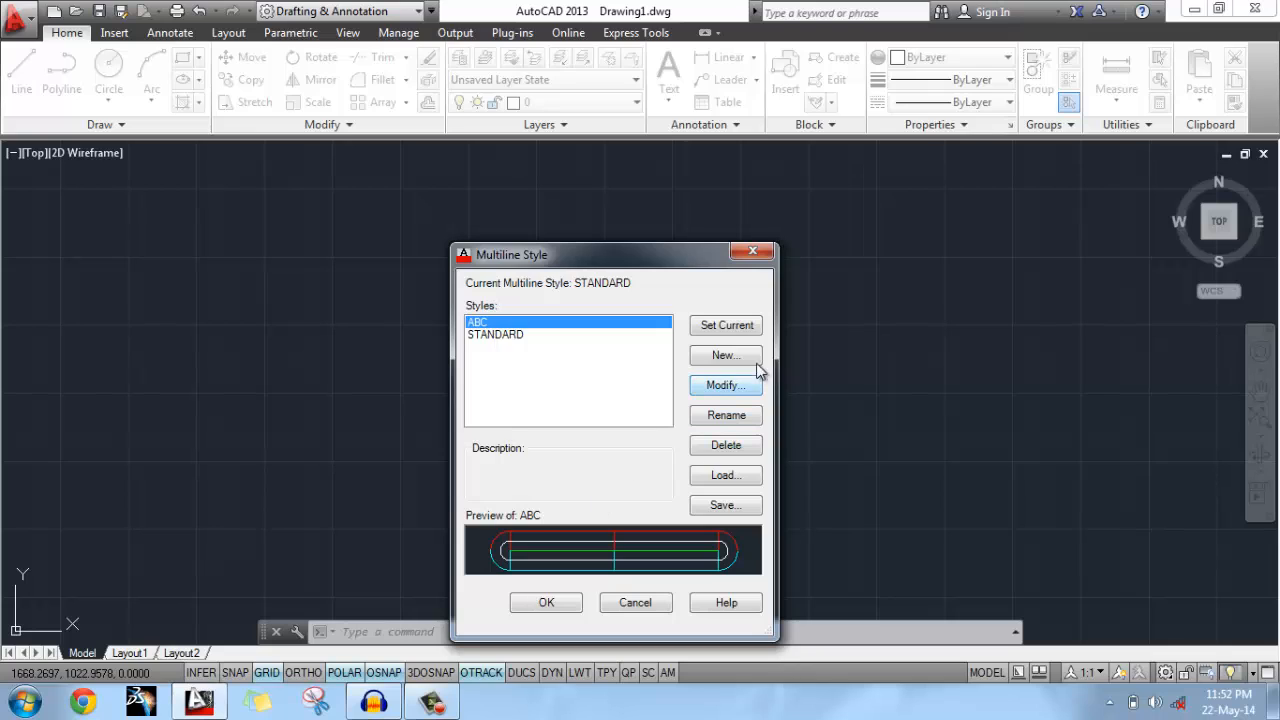
{"action": "left_click", "coordinate": [726, 330]}
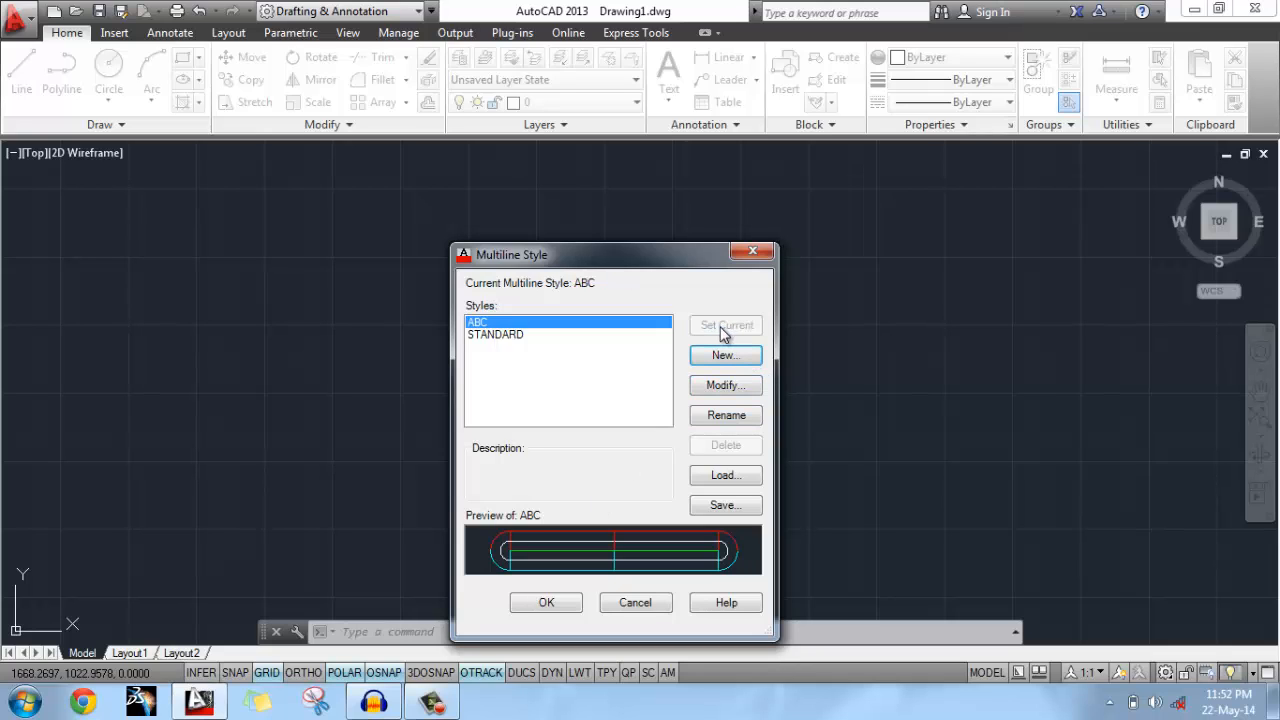
{"action": "left_click", "coordinate": [541, 602]}
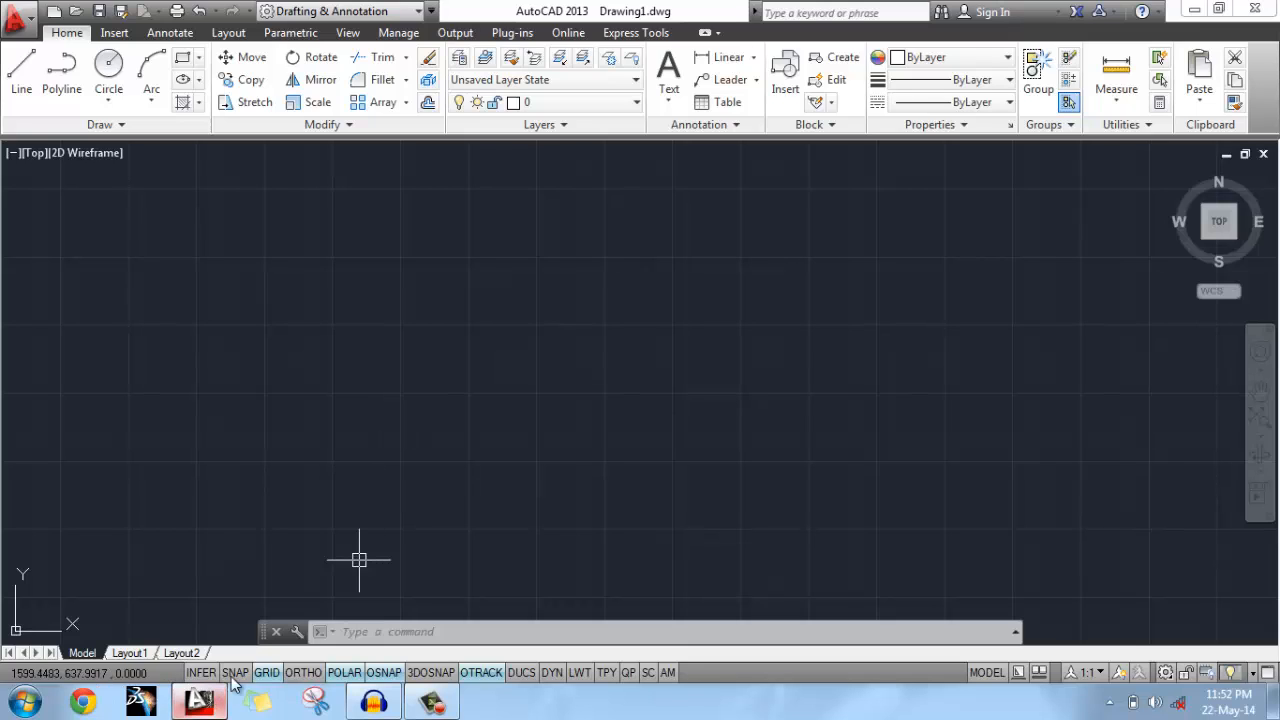
Turn off the grid and draw a three-segment zigzag multiline in the ABC style across the drawing area.
{"action": "key", "text": "F7"}
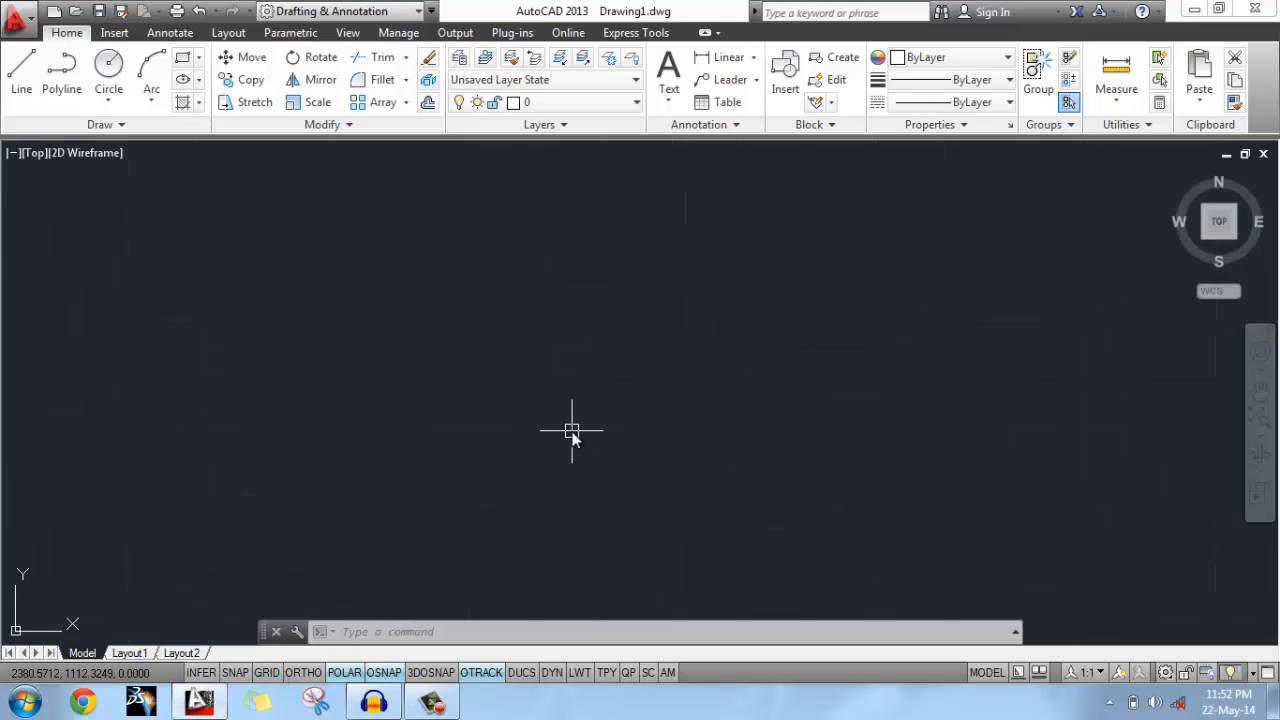
{"action": "type", "text": "ml"}
{"action": "key", "text": "Return"}
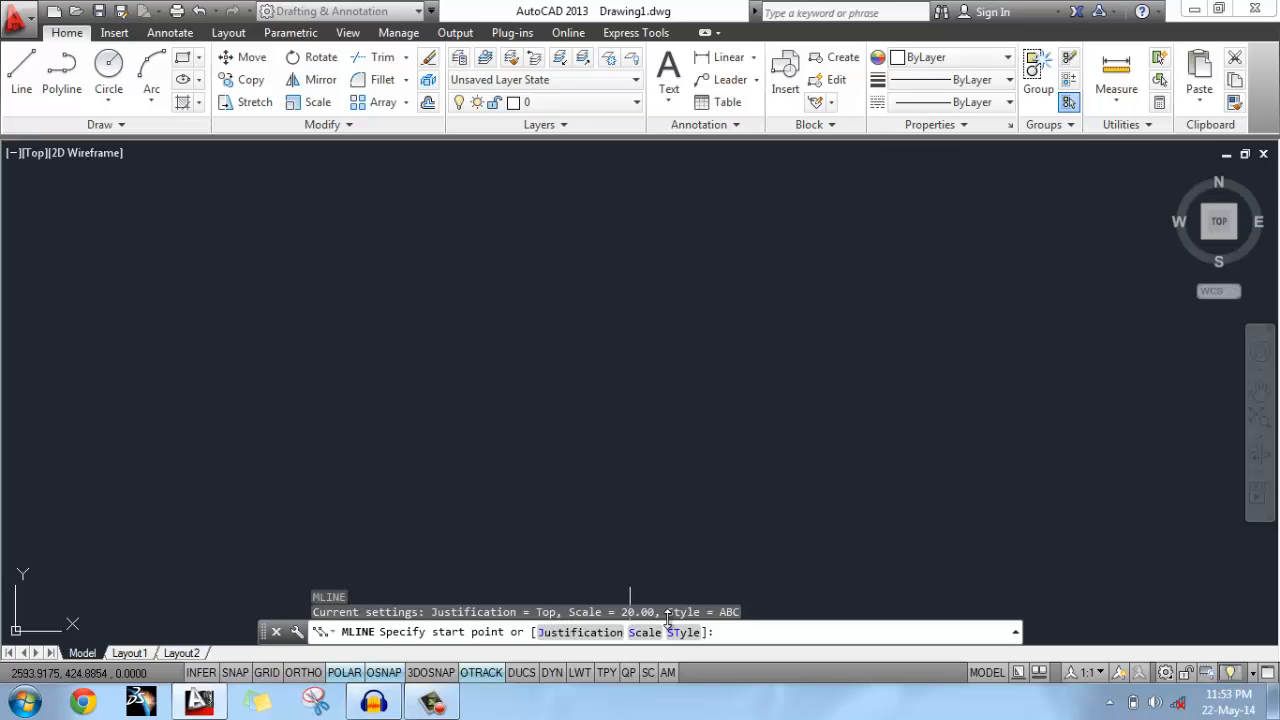
{"action": "left_click", "coordinate": [279, 454]}
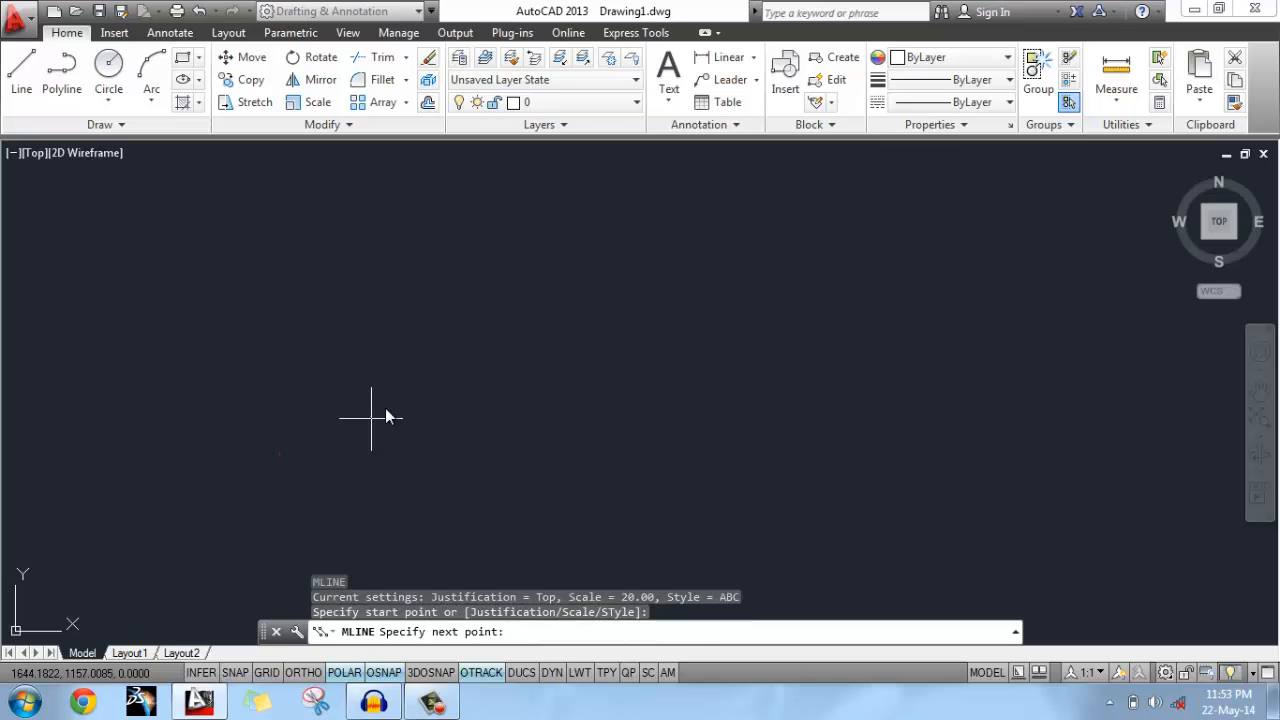
{"action": "left_click", "coordinate": [437, 362]}
{"action": "left_click", "coordinate": [564, 472]}
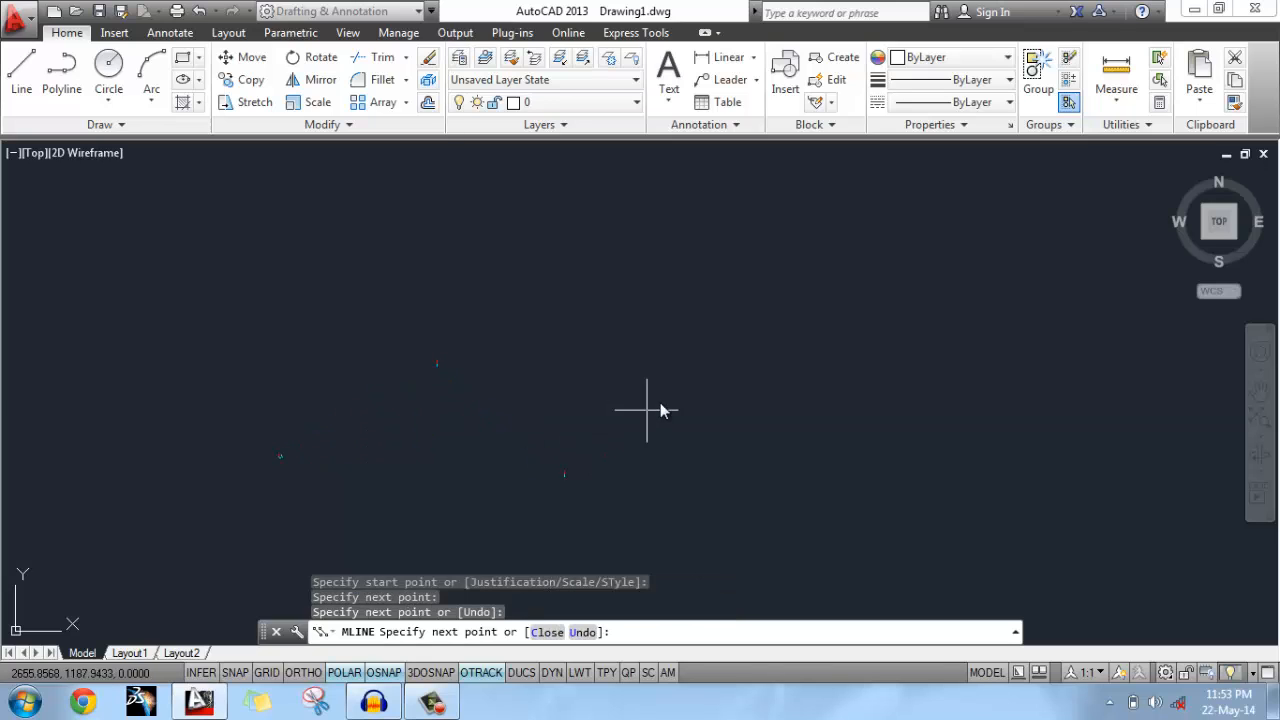
{"action": "left_click", "coordinate": [697, 381]}
{"action": "key", "text": "Return"}
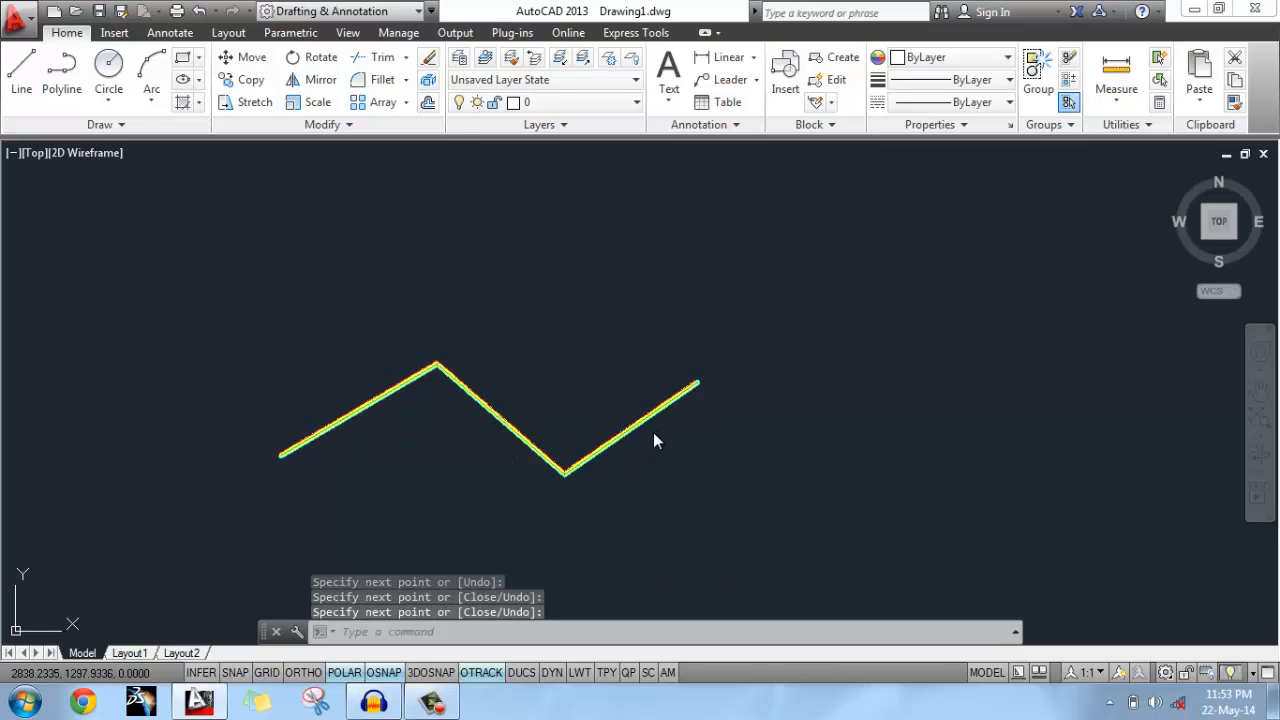
Examine the fill, joints, end caps and element lines of the zigzag multiline up close.
{"action": "scroll", "coordinate": [586, 434], "scroll_direction": "up", "scroll_amount": 6}
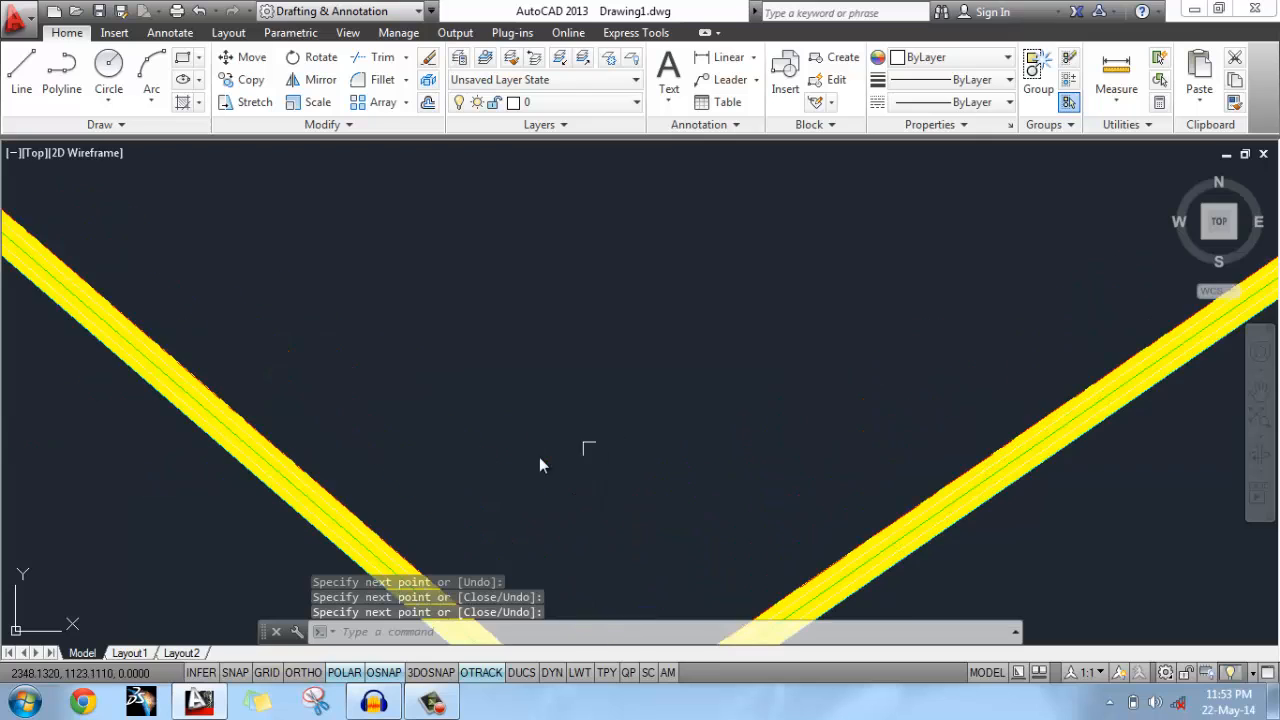
{"action": "scroll", "coordinate": [181, 477], "scroll_direction": "down", "scroll_amount": 6}
{"action": "middle_click_drag", "start_coordinate": [166, 452], "coordinate": [477, 400]}
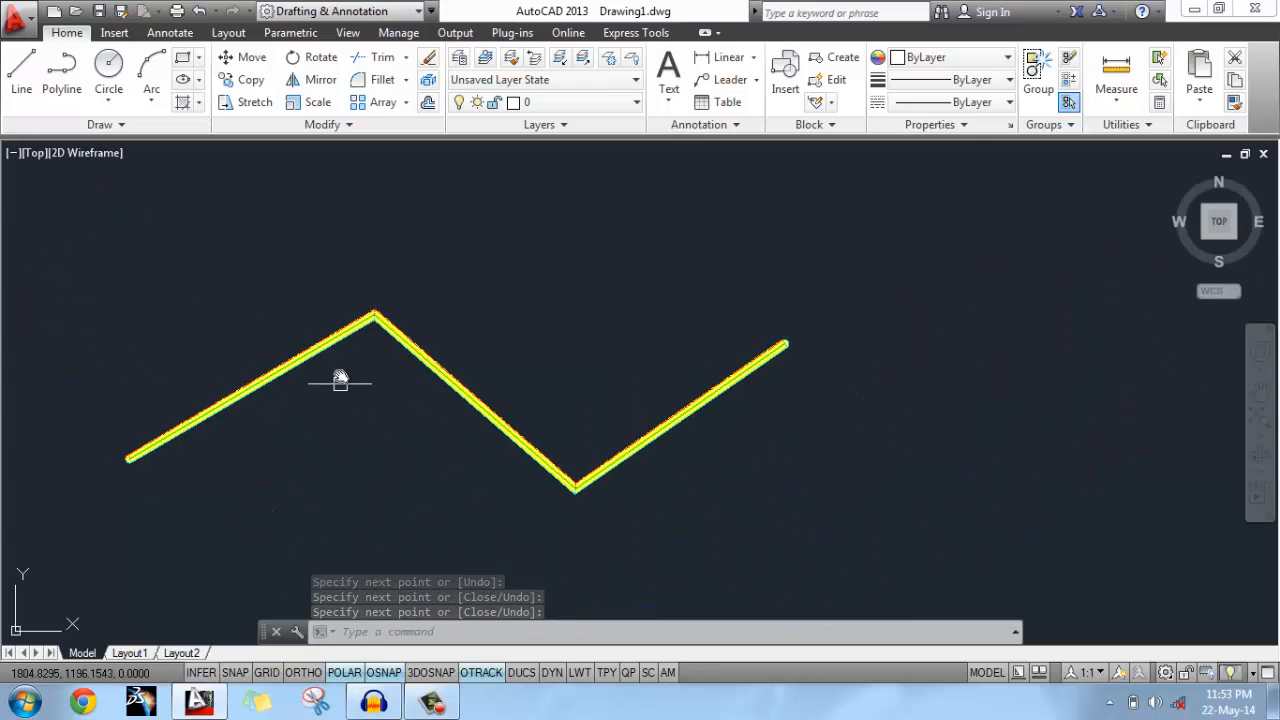
{"action": "scroll", "coordinate": [327, 355], "scroll_direction": "up", "scroll_amount": 2}
{"action": "scroll", "coordinate": [327, 355], "scroll_direction": "up", "scroll_amount": 4}
{"action": "scroll", "coordinate": [323, 249], "scroll_direction": "up", "scroll_amount": 4}
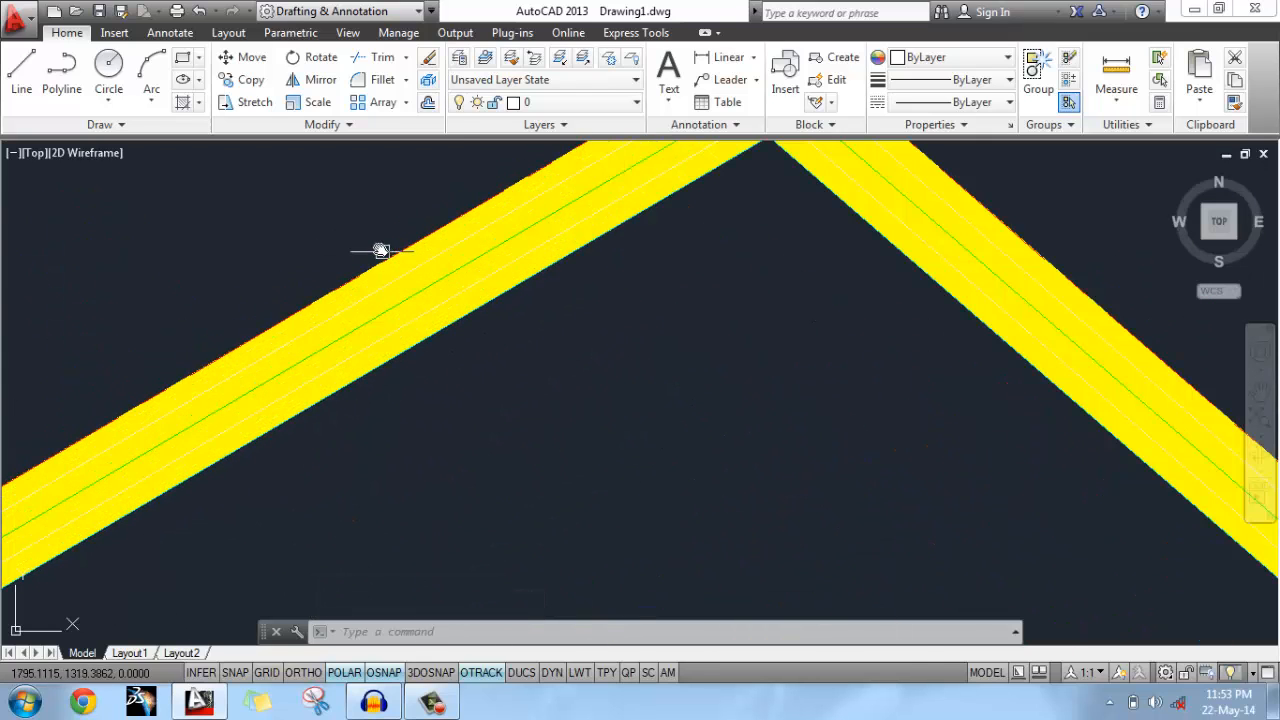
{"action": "scroll", "coordinate": [405, 275], "scroll_direction": "down", "scroll_amount": 5}
{"action": "middle_click_drag", "start_coordinate": [664, 311], "coordinate": [317, 345]}
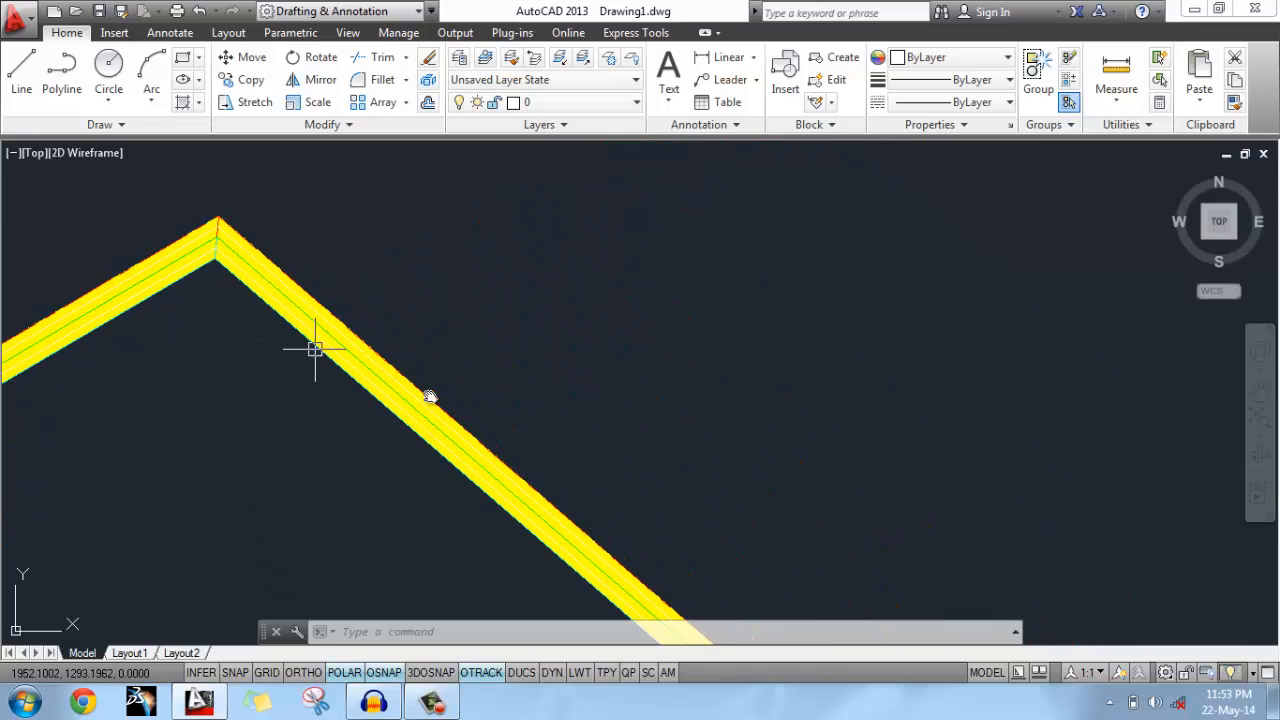
{"action": "middle_click_drag", "start_coordinate": [591, 503], "coordinate": [567, 433]}
{"action": "scroll", "coordinate": [623, 337], "scroll_direction": "down", "scroll_amount": 2}
{"action": "scroll", "coordinate": [686, 380], "scroll_direction": "down", "scroll_amount": 3}
{"action": "middle_click_drag", "start_coordinate": [686, 380], "coordinate": [671, 417]}
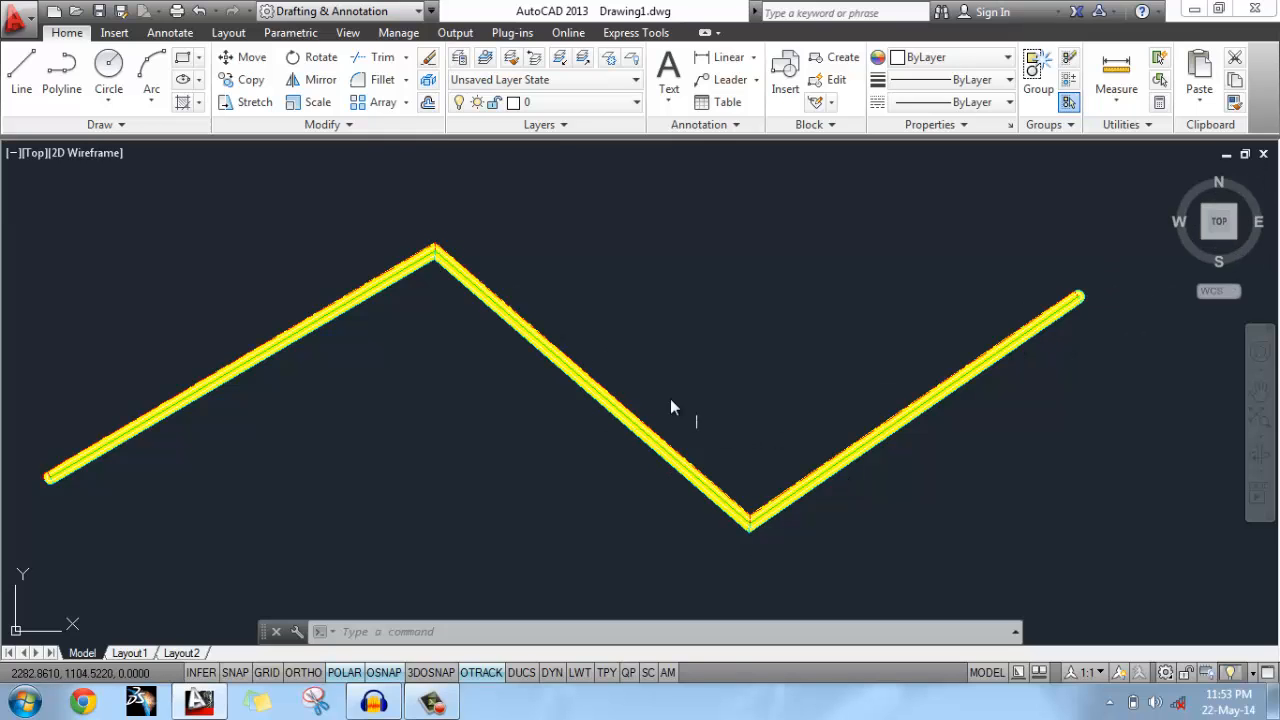
Erase the filled zigzag multiline.
{"action": "left_click", "coordinate": [871, 543]}
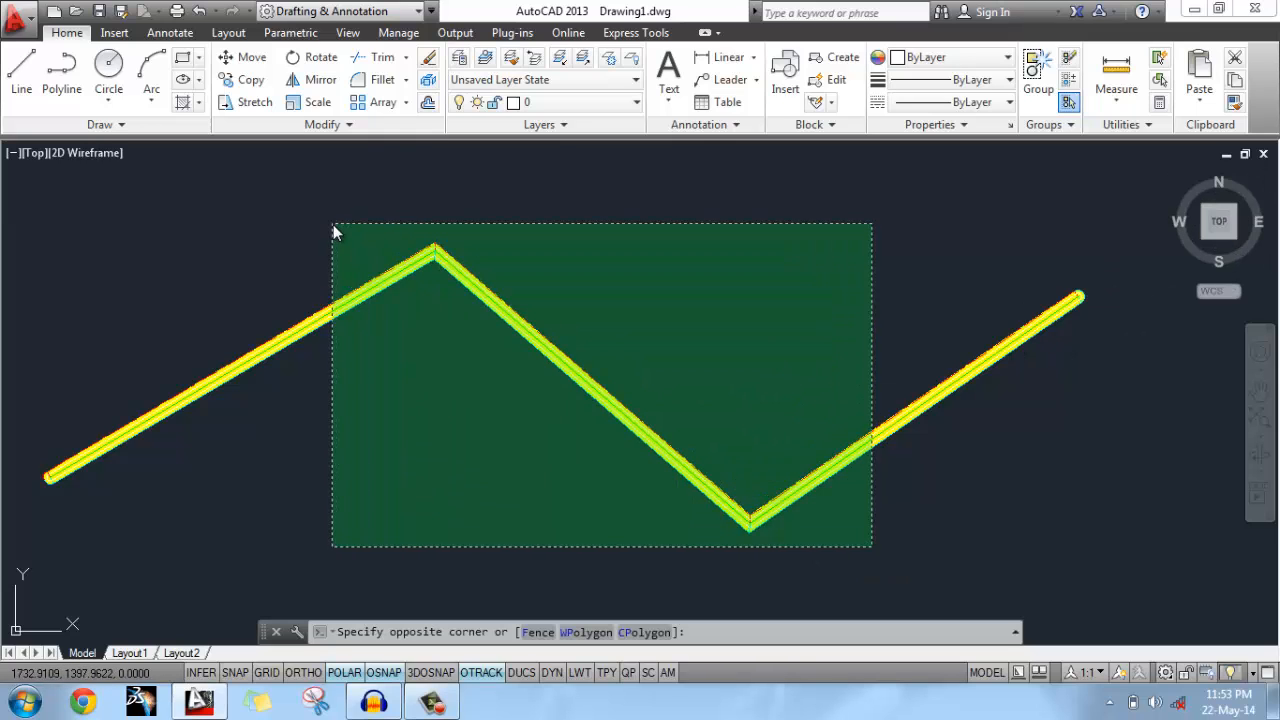
{"action": "left_click", "coordinate": [333, 224]}
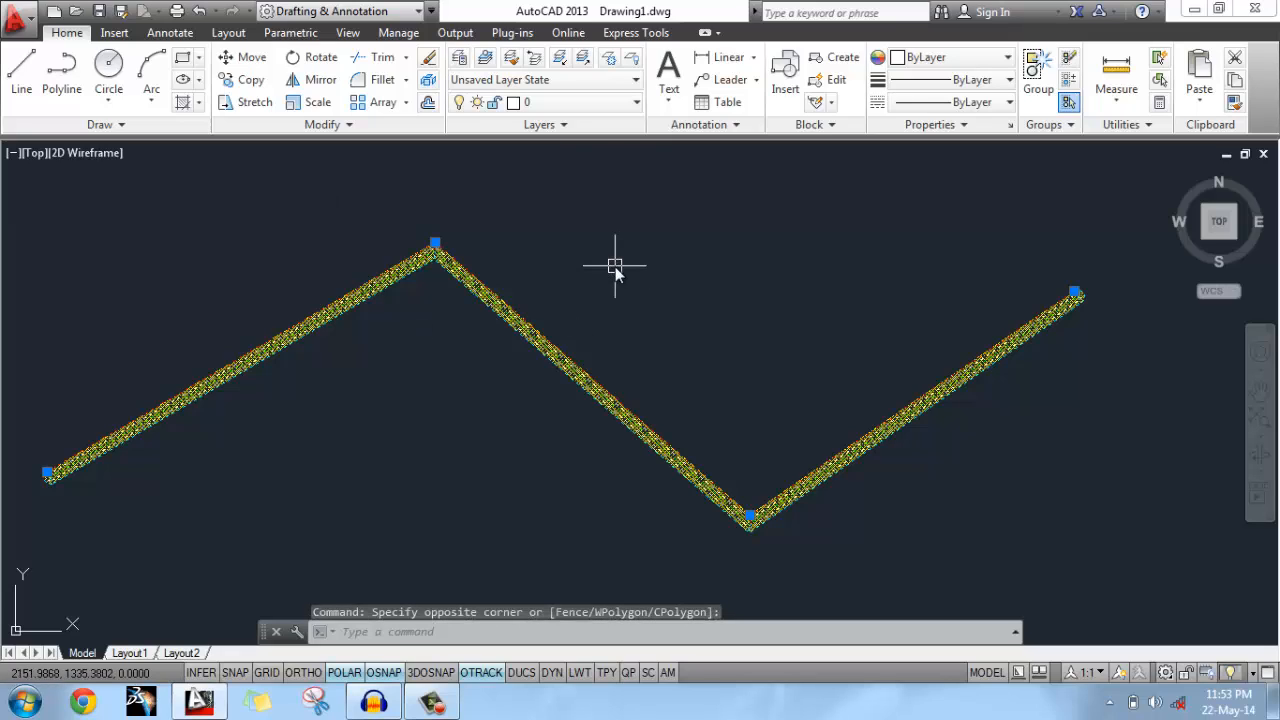
{"action": "key", "text": "Delete"}
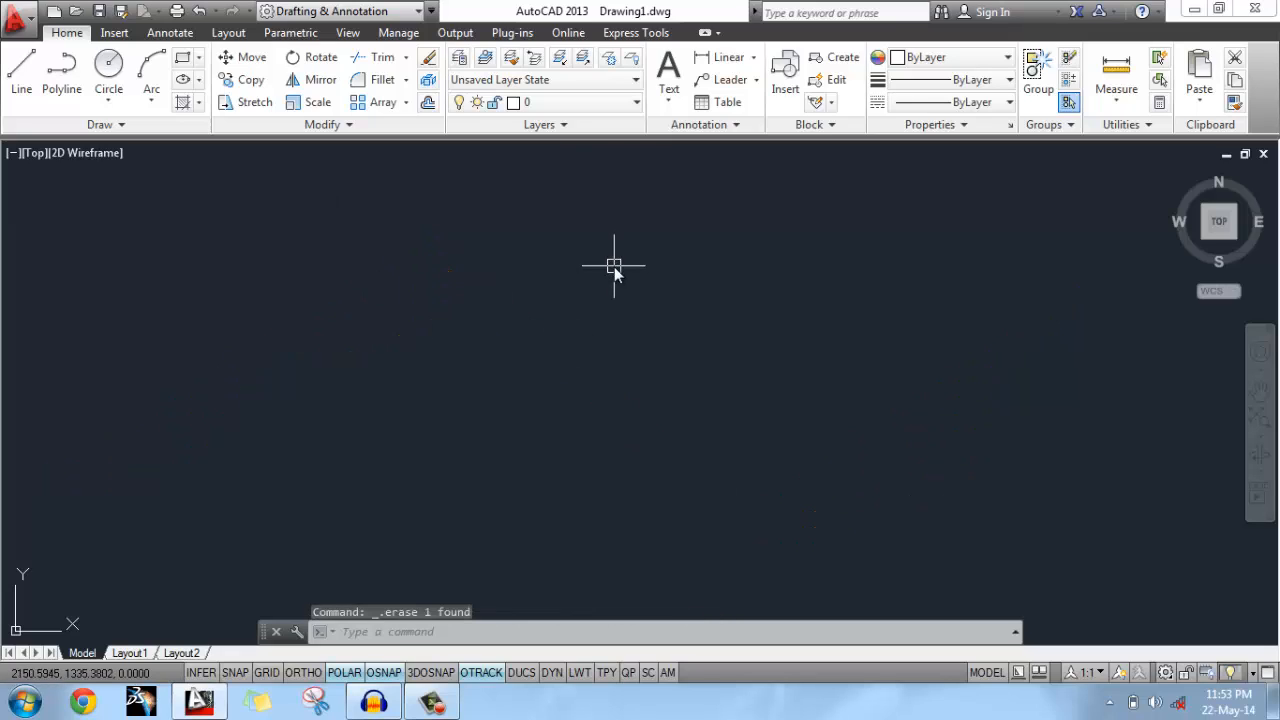
Modify the ABC multiline style so that its fill color is None.
{"action": "type", "text": "MLSTYLE"}
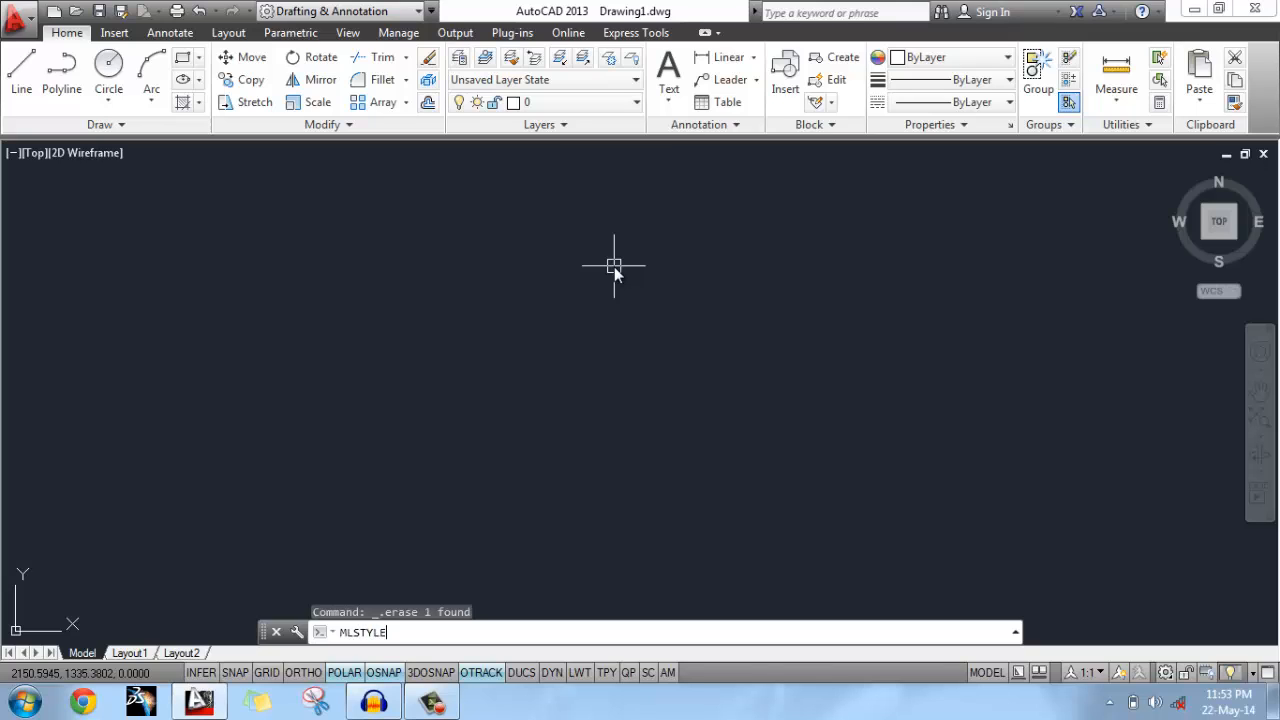
{"action": "key", "text": "Return"}
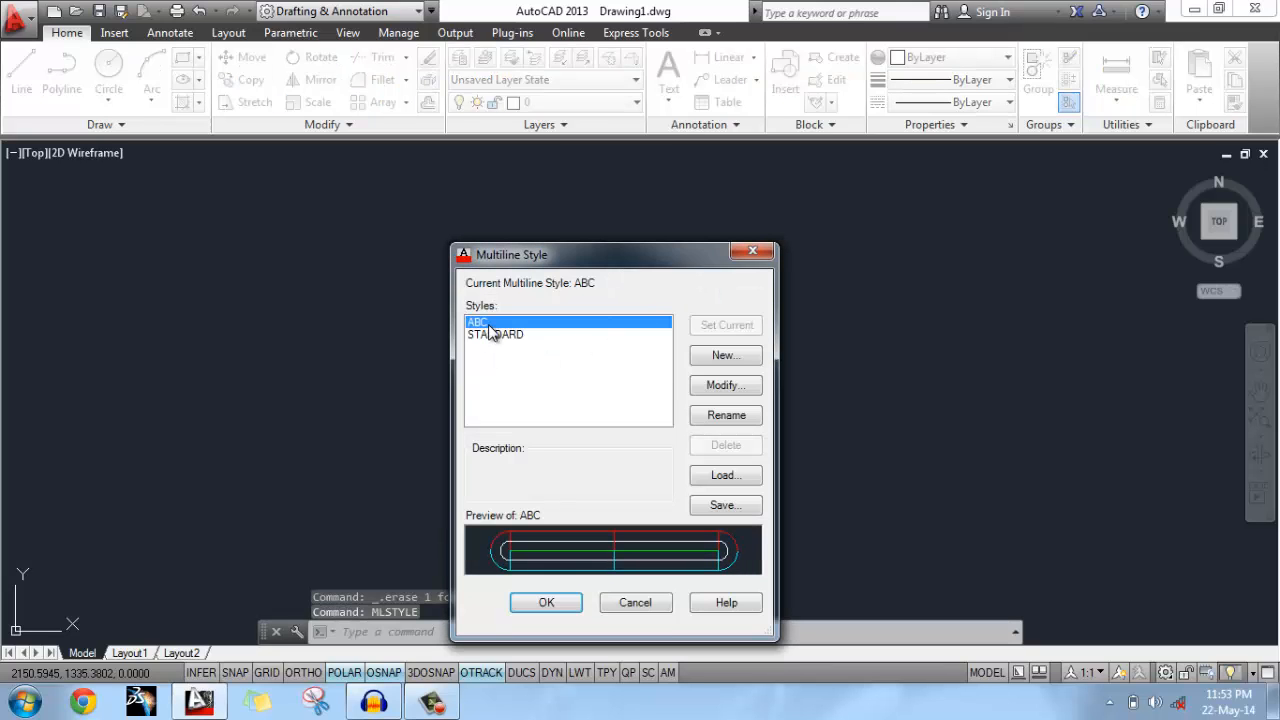
{"action": "left_click", "coordinate": [726, 389]}
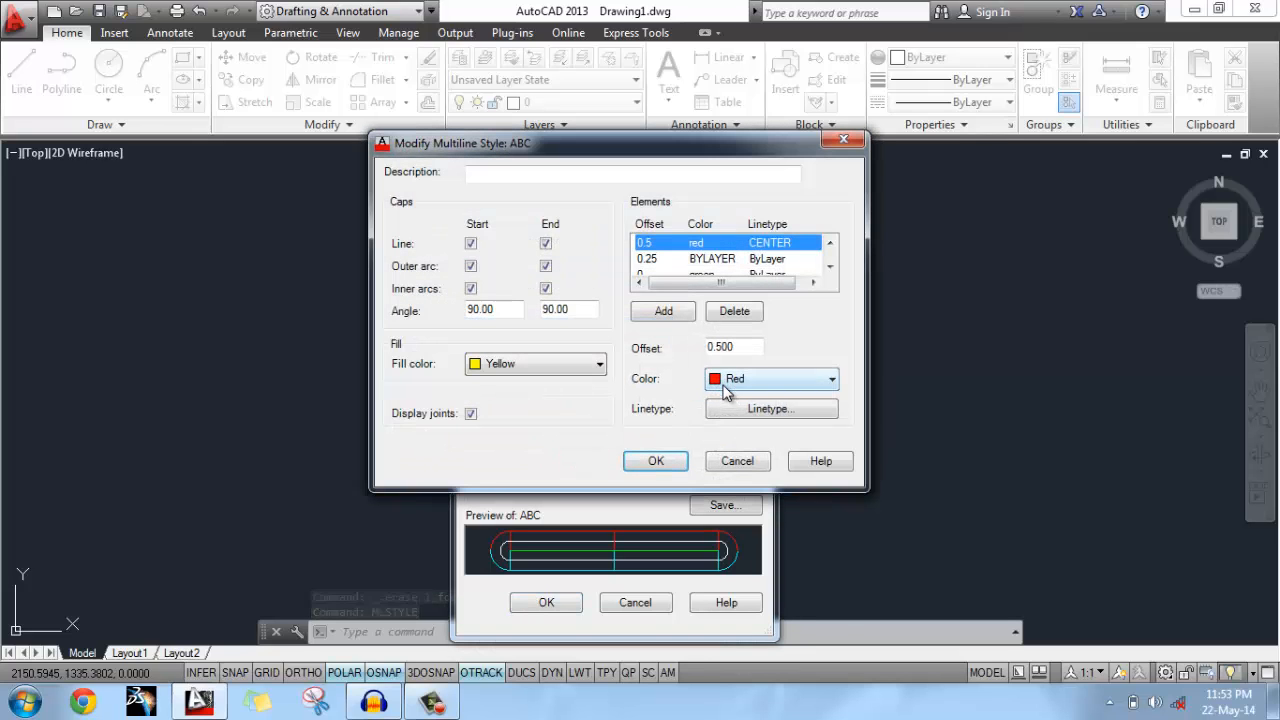
{"action": "left_click", "coordinate": [527, 365]}
{"action": "left_click", "coordinate": [500, 384]}
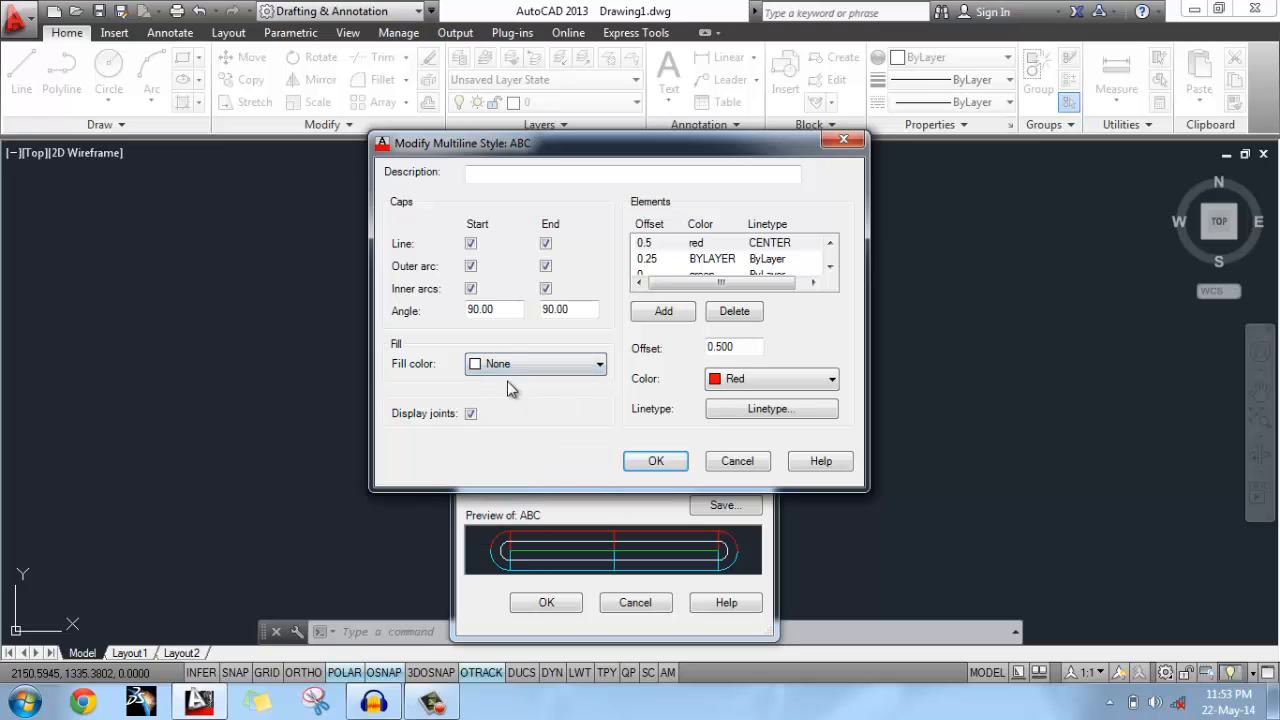
{"action": "left_click", "coordinate": [655, 463]}
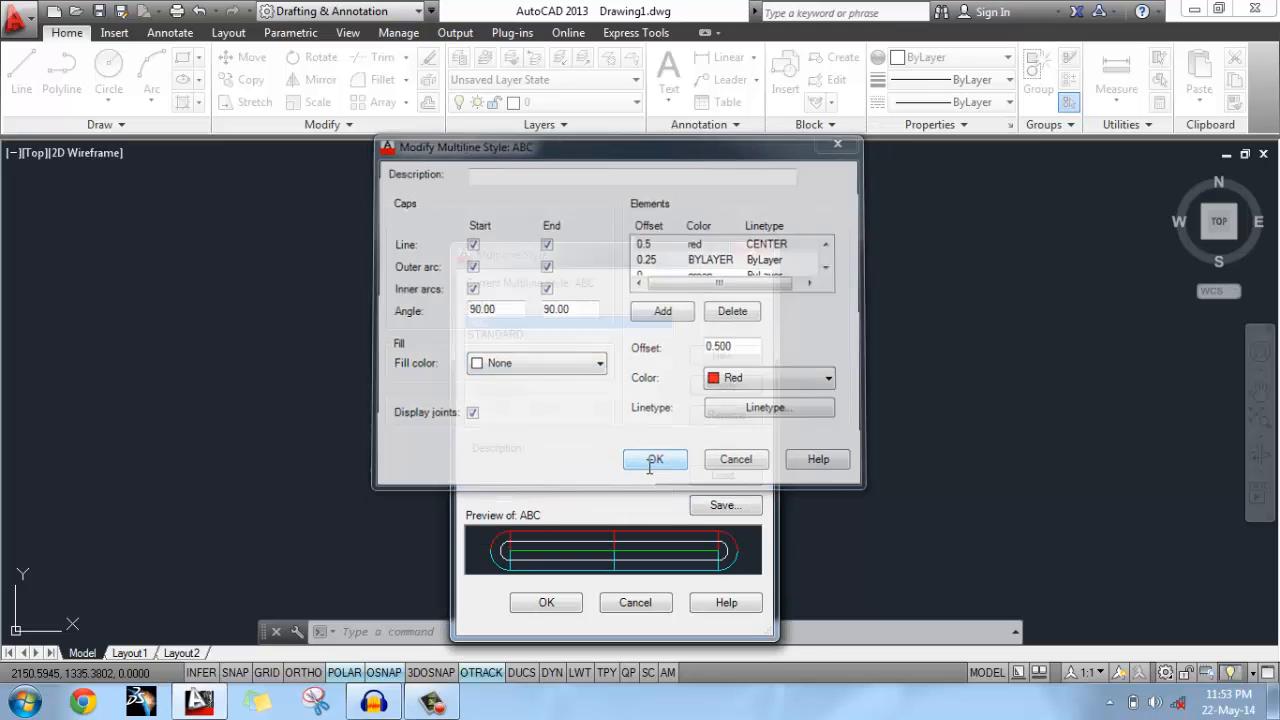
{"action": "left_click", "coordinate": [546, 603]}
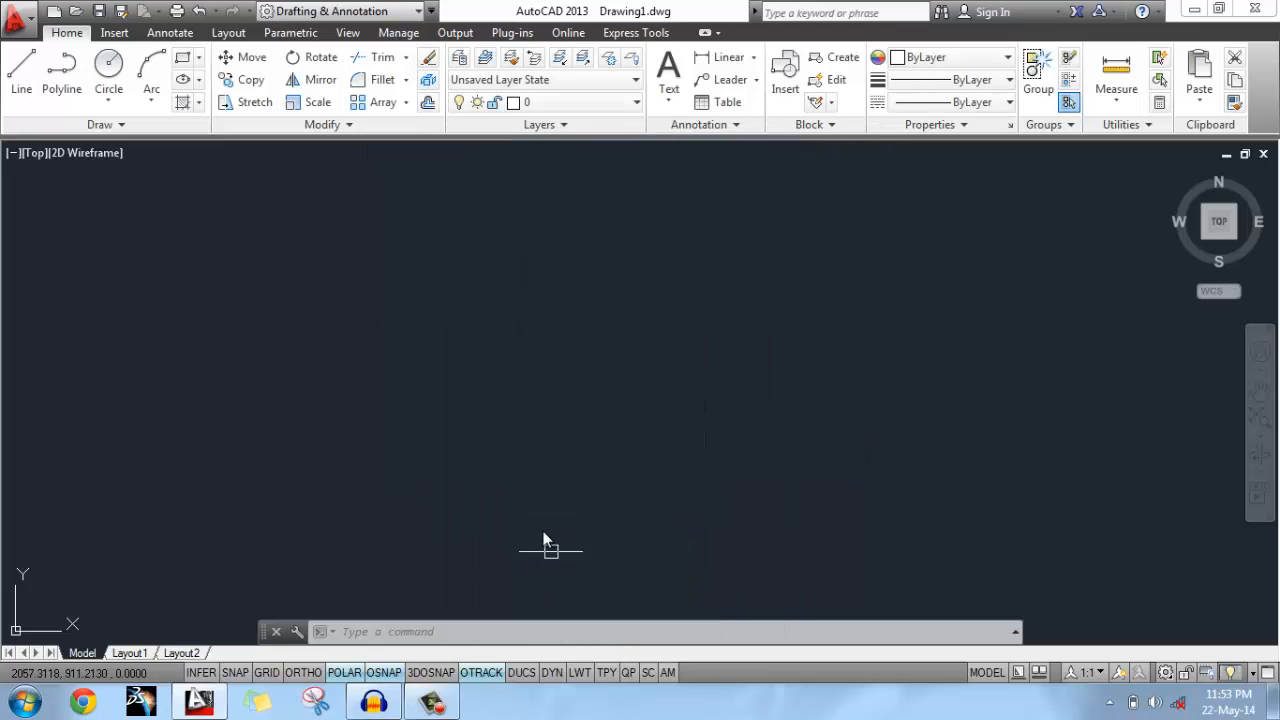
Draw a new three-segment zigzag multiline with the unfilled ABC style.
{"action": "type", "text": "ML"}
{"action": "key", "text": "Return"}
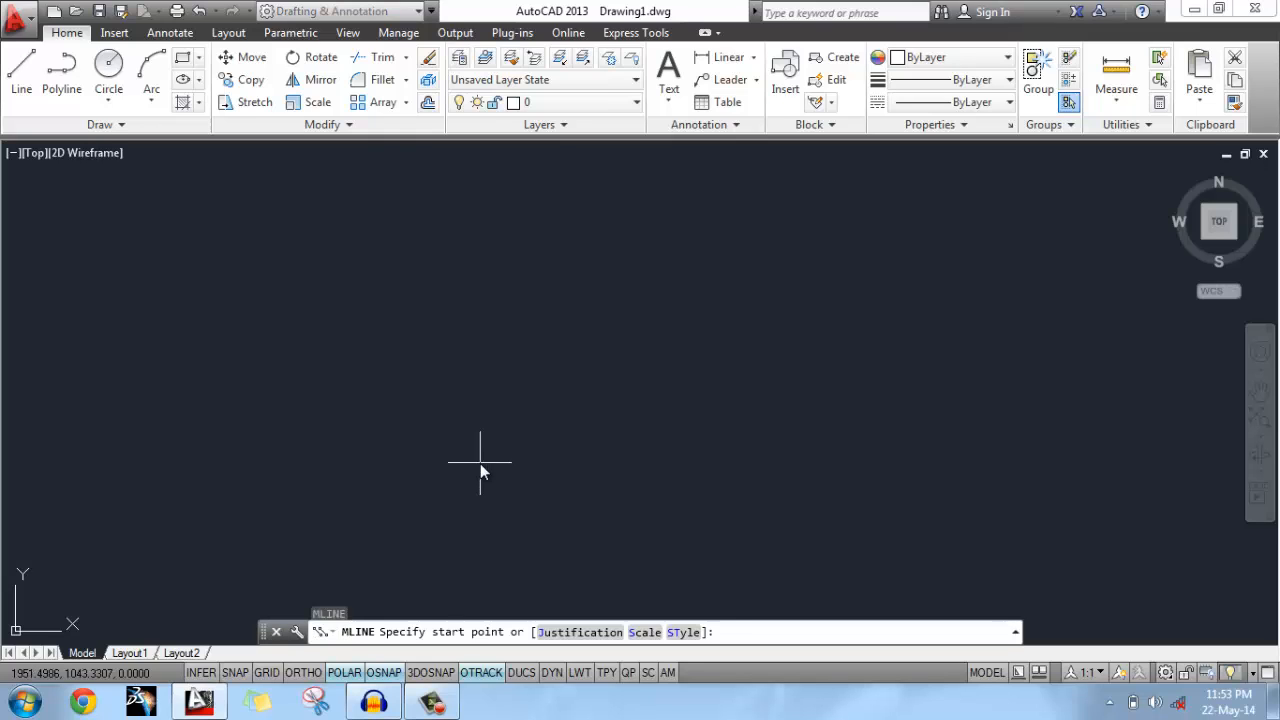
{"action": "left_click", "coordinate": [304, 463]}
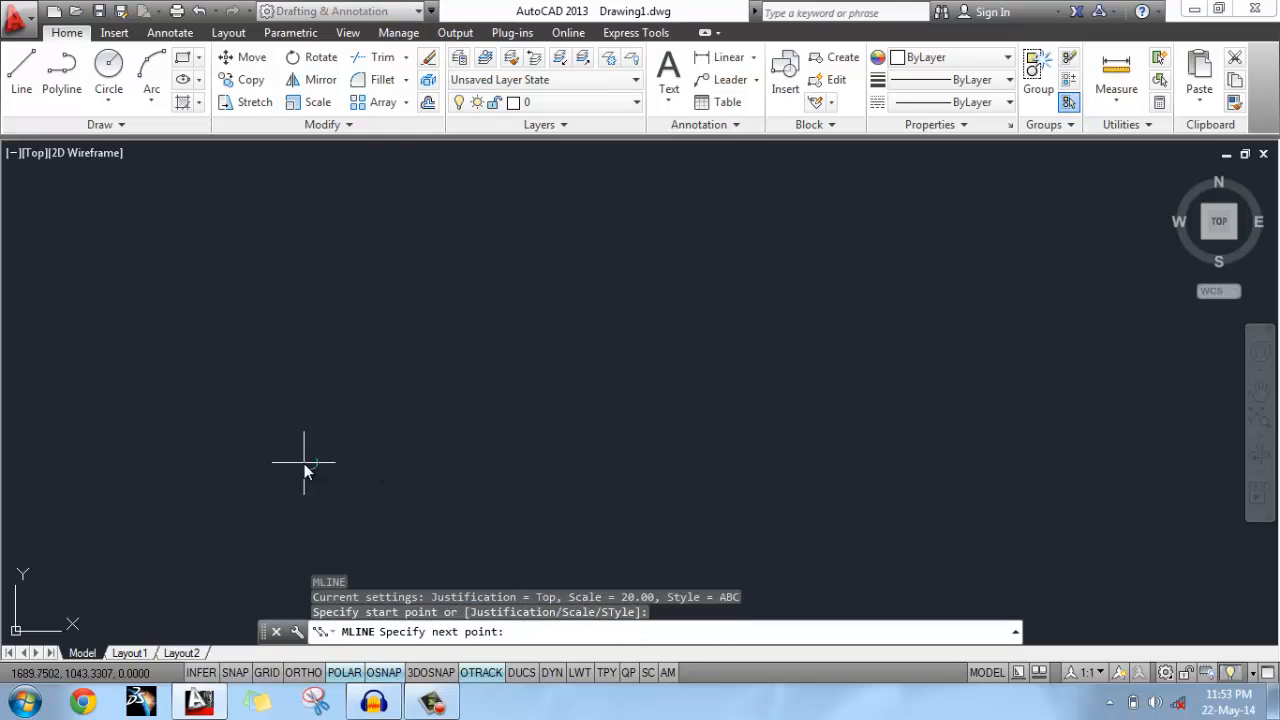
{"action": "left_click", "coordinate": [548, 326]}
{"action": "left_click", "coordinate": [660, 487]}
{"action": "left_click", "coordinate": [822, 340]}
{"action": "key", "text": "Return"}
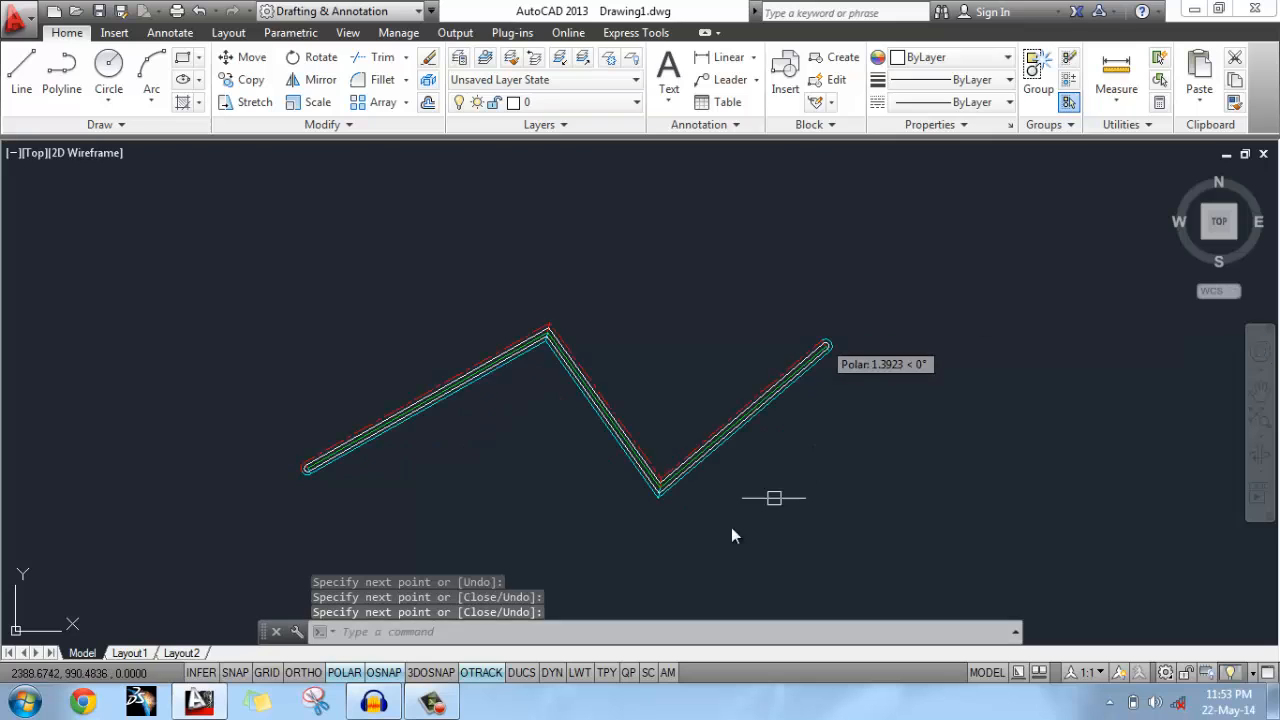
Examine the unfilled multiline's elements and the editing options offered for the ABC style while a multiline uses it.
{"action": "scroll", "coordinate": [430, 436], "scroll_direction": "up", "scroll_amount": 4}
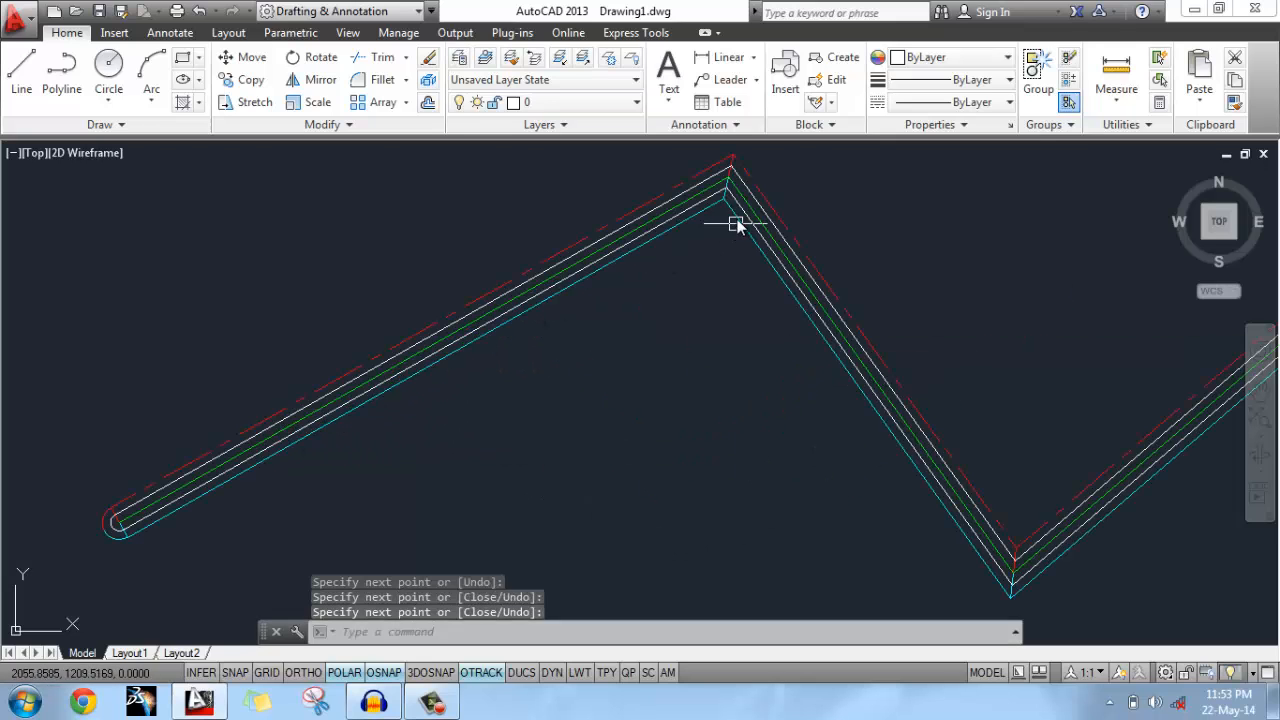
{"action": "scroll", "coordinate": [939, 452], "scroll_direction": "down", "scroll_amount": 4}
{"action": "middle_click_drag", "start_coordinate": [939, 452], "coordinate": [586, 403]}
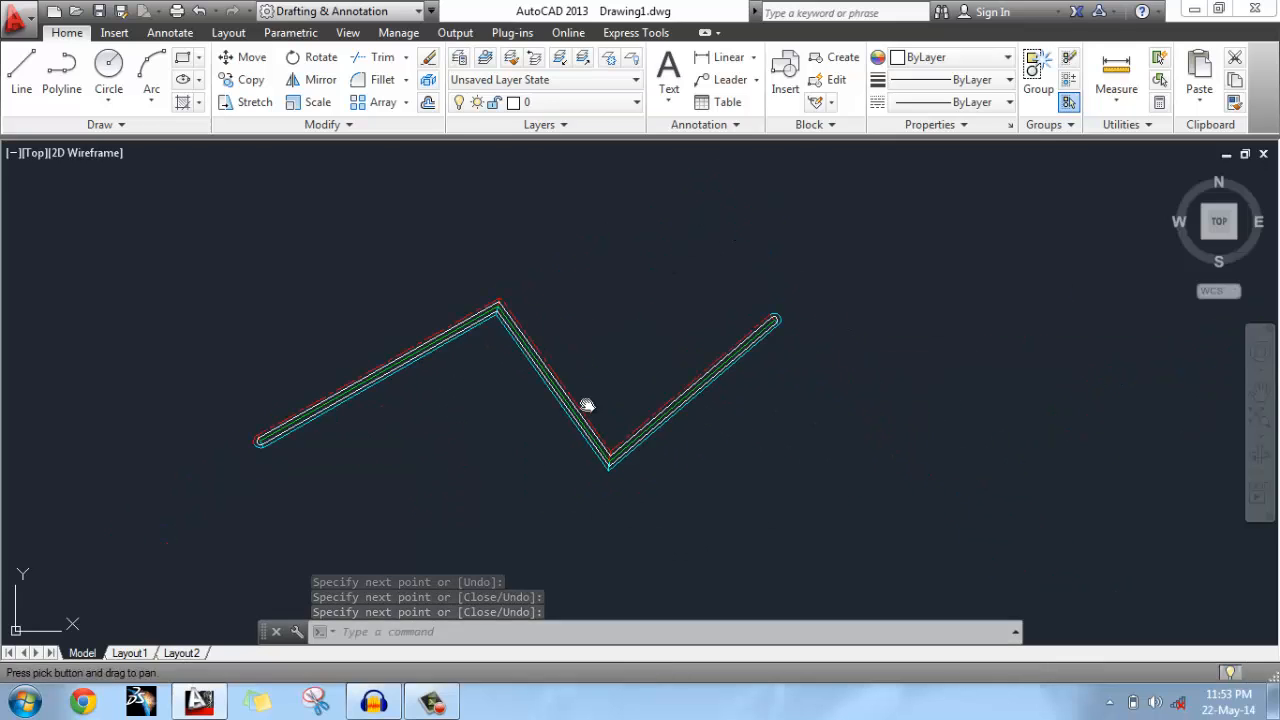
{"action": "scroll", "coordinate": [580, 392], "scroll_direction": "up", "scroll_amount": 2}
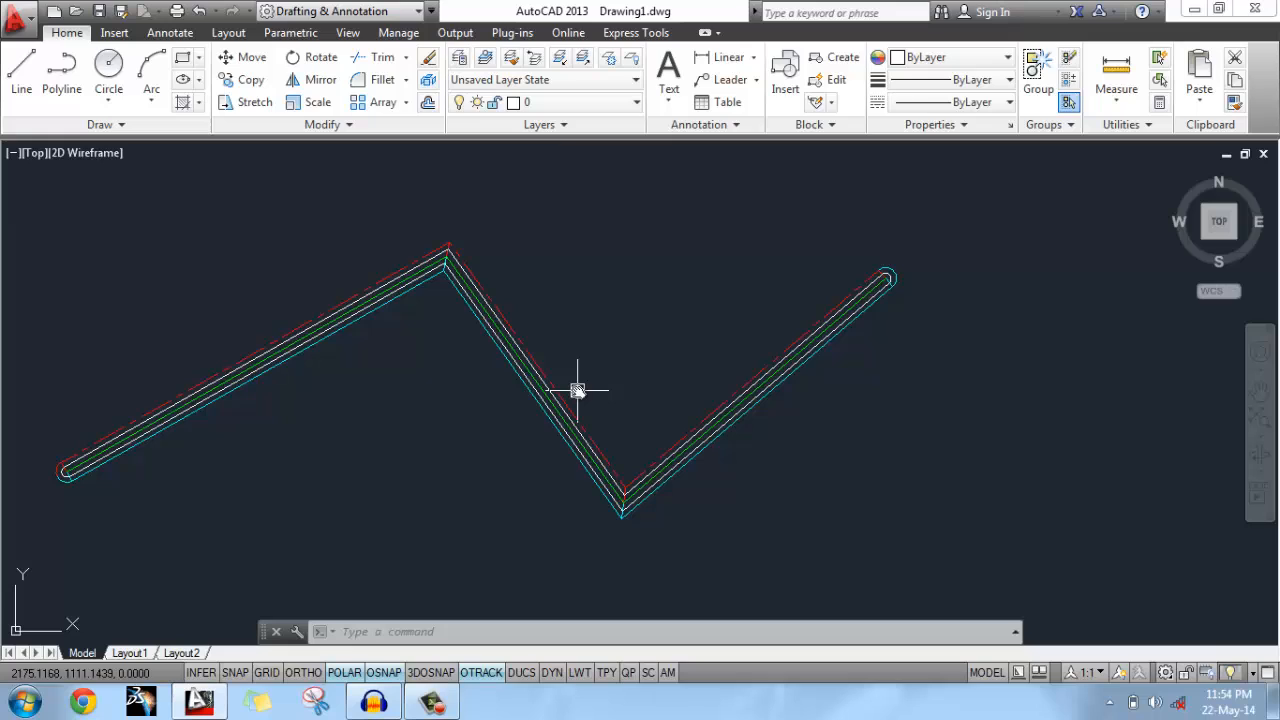
{"action": "type", "text": "ML"}
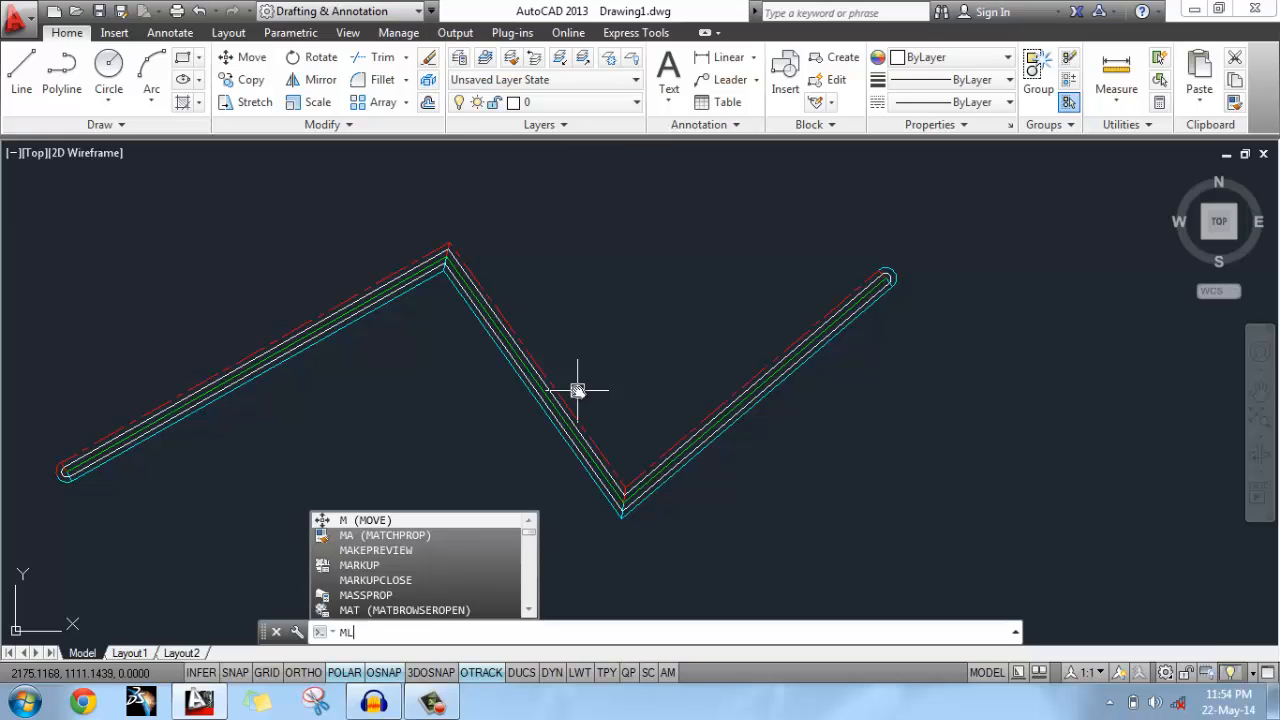
{"action": "type", "text": "STYLE"}
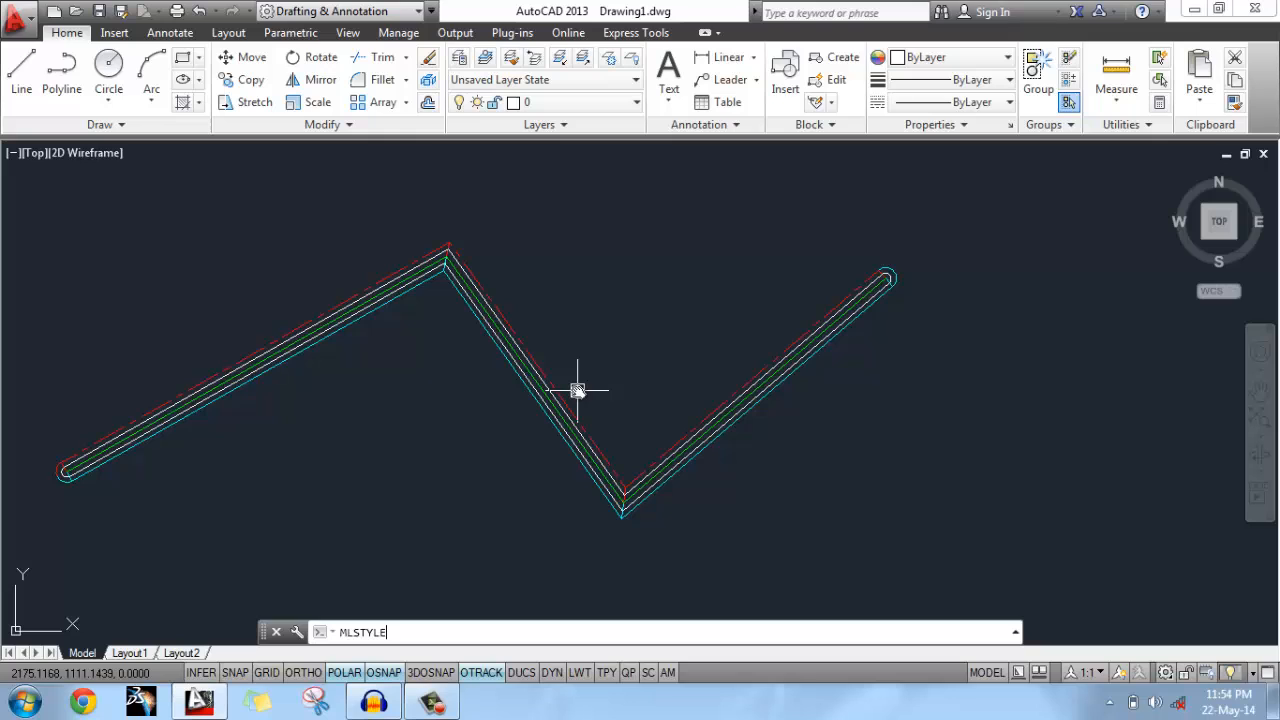
{"action": "key", "text": "Return"}
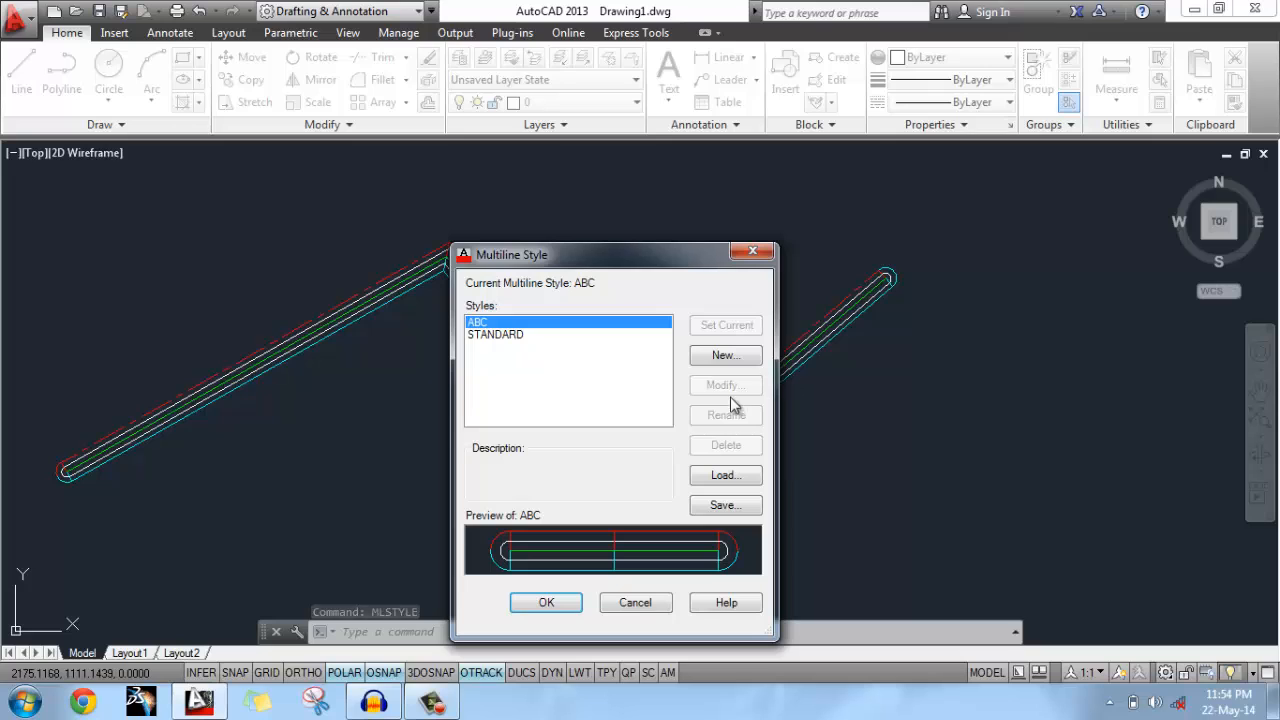
{"action": "left_click_drag", "start_coordinate": [622, 263], "coordinate": [767, 318]}
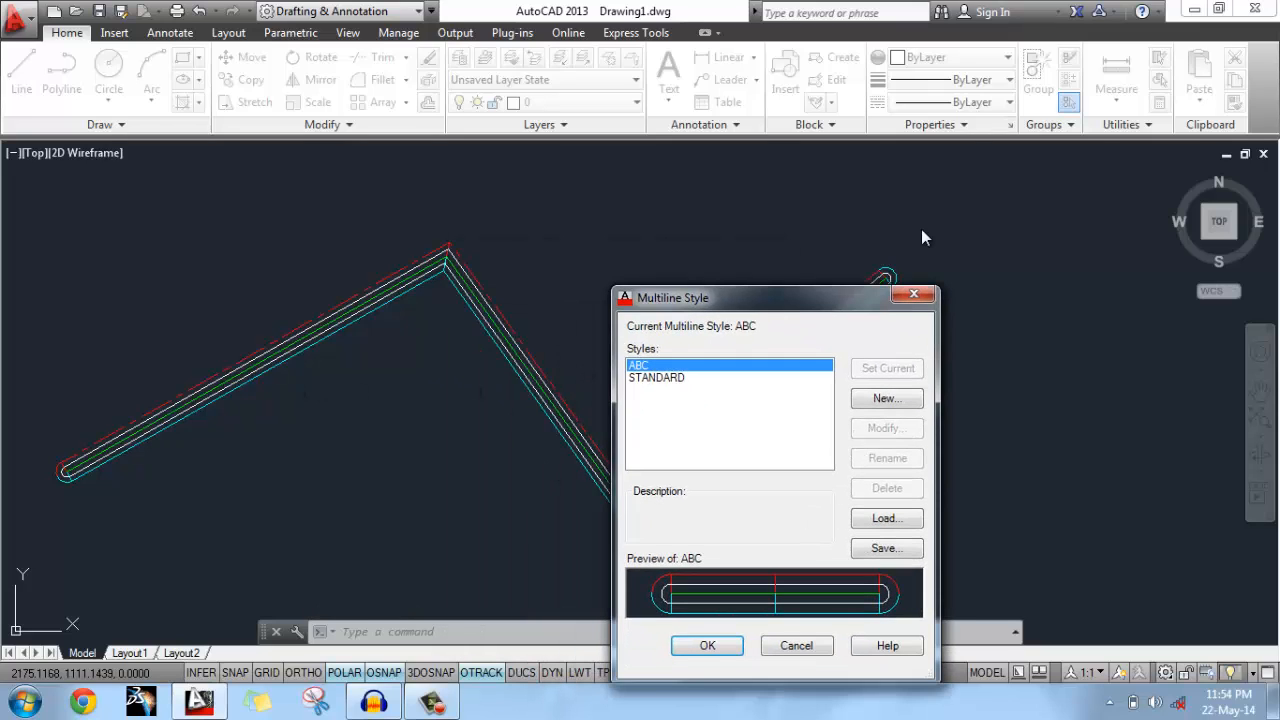
{"action": "left_click_drag", "start_coordinate": [820, 302], "coordinate": [740, 225]}
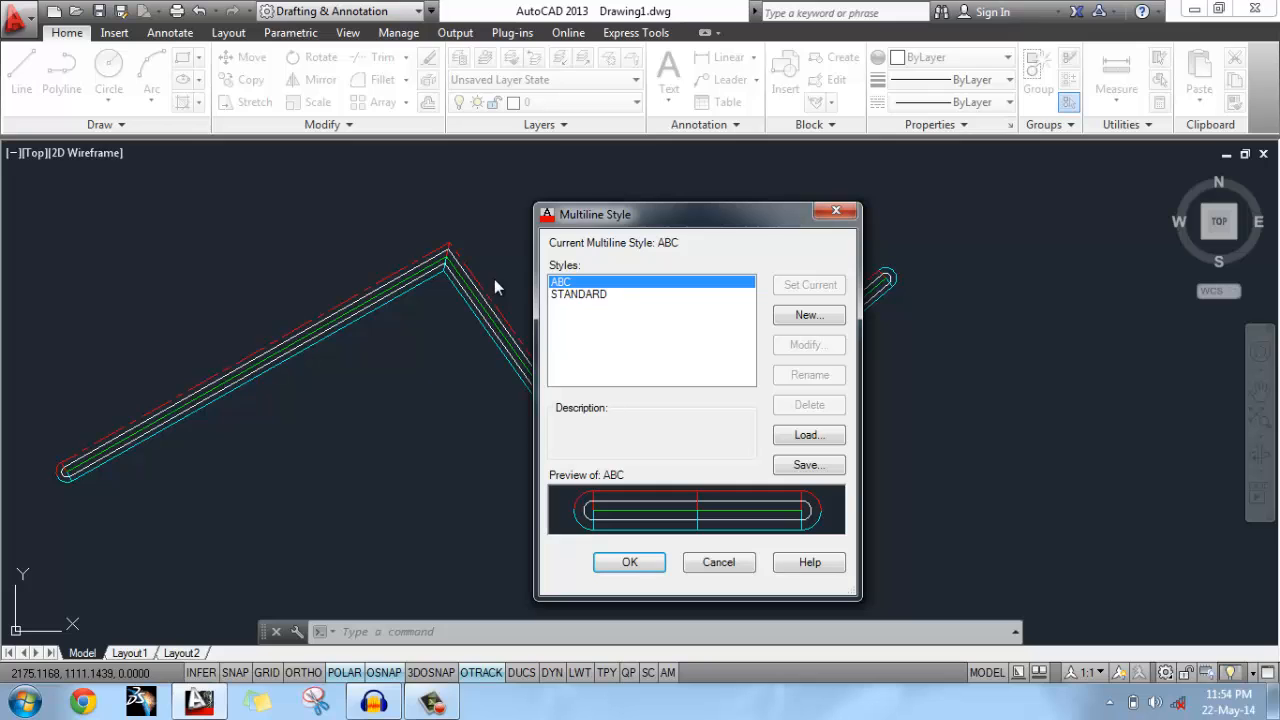
{"action": "left_click", "coordinate": [728, 563]}
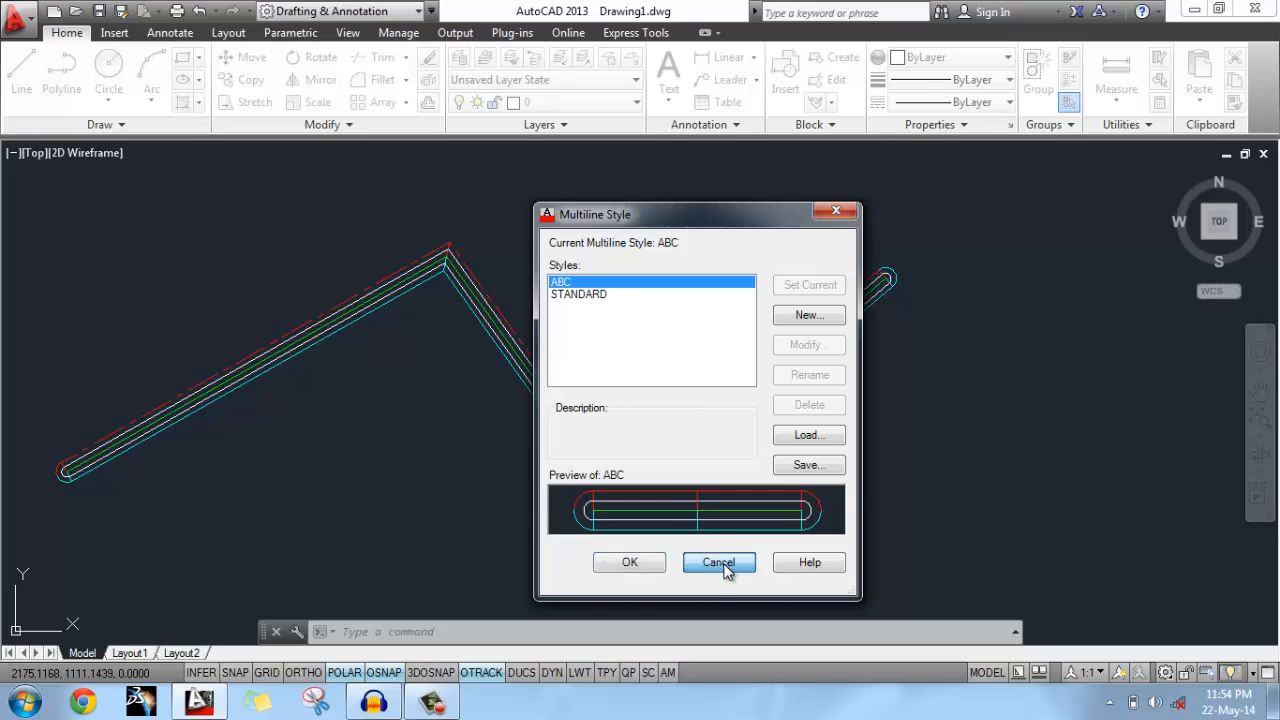
Erase the unfilled zigzag multiline from the drawing.
{"action": "left_click", "coordinate": [823, 495]}
{"action": "left_click", "coordinate": [225, 285]}
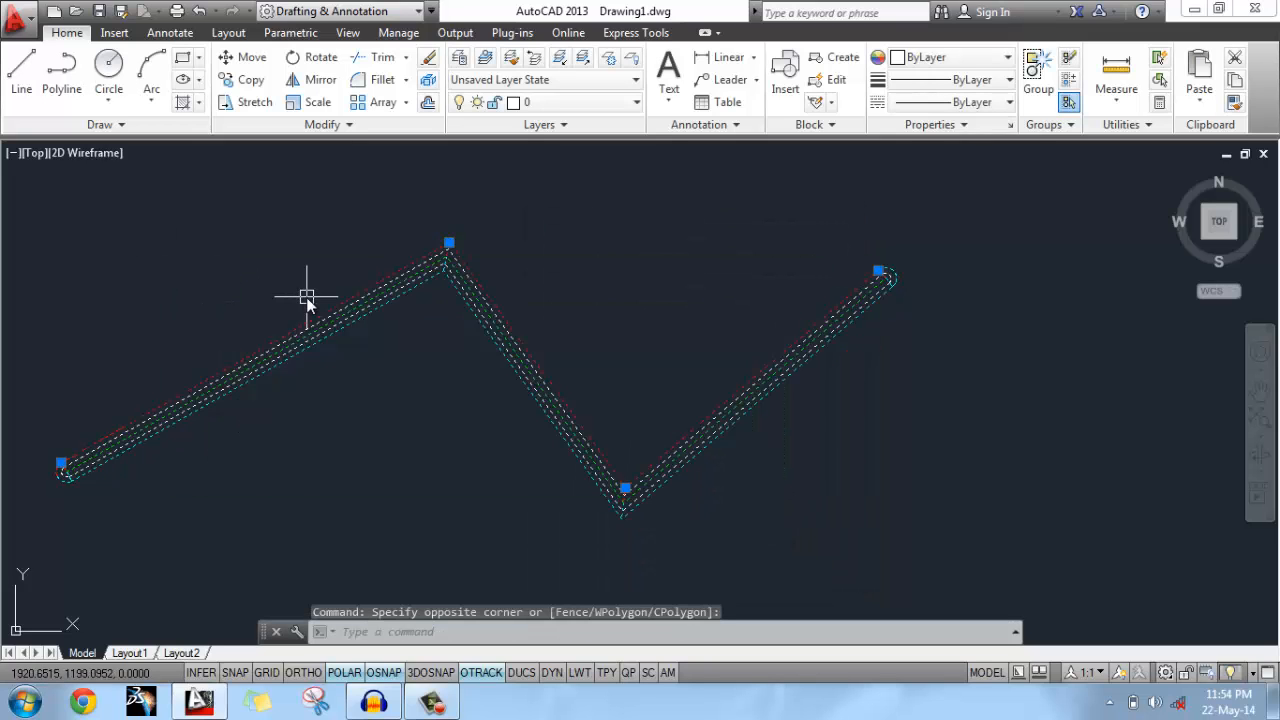
{"action": "key", "text": "Delete"}
Reopen the multiline style manager and examine the editing options for ABC with no multiline in the drawing.
{"action": "type", "text": "M"}
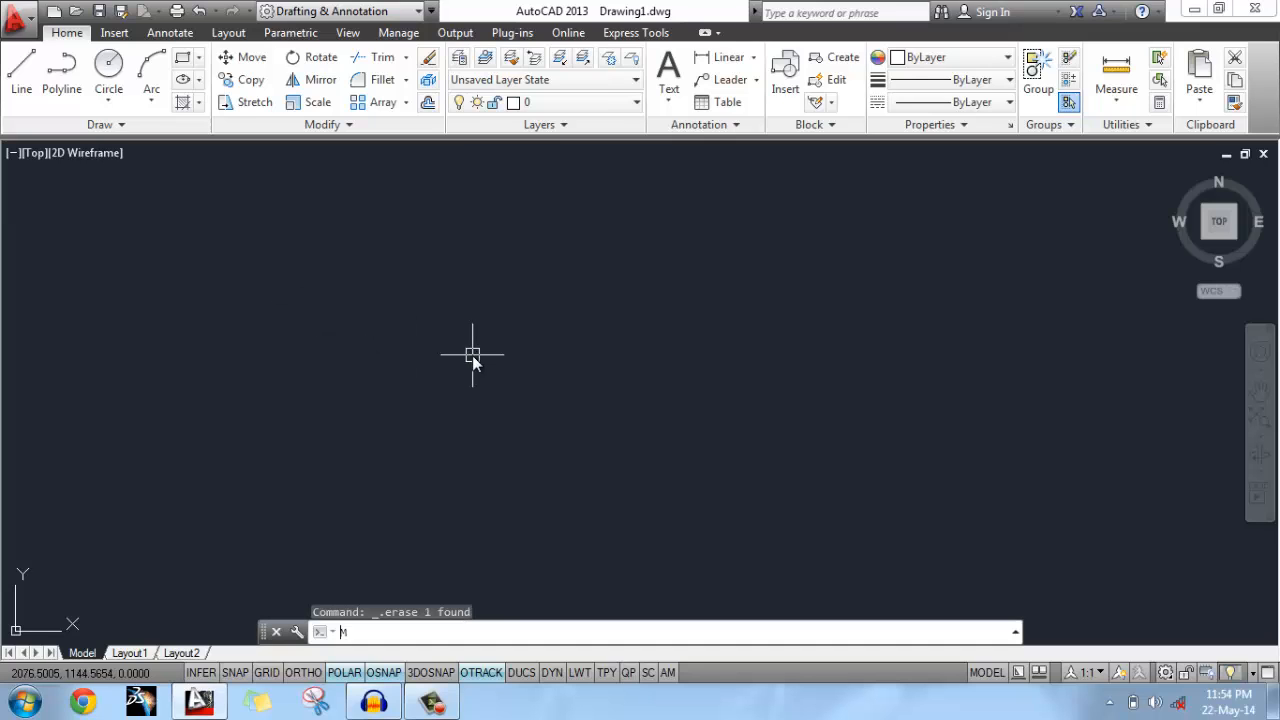
{"action": "type", "text": "LSTYLE"}
{"action": "key", "text": "Return"}
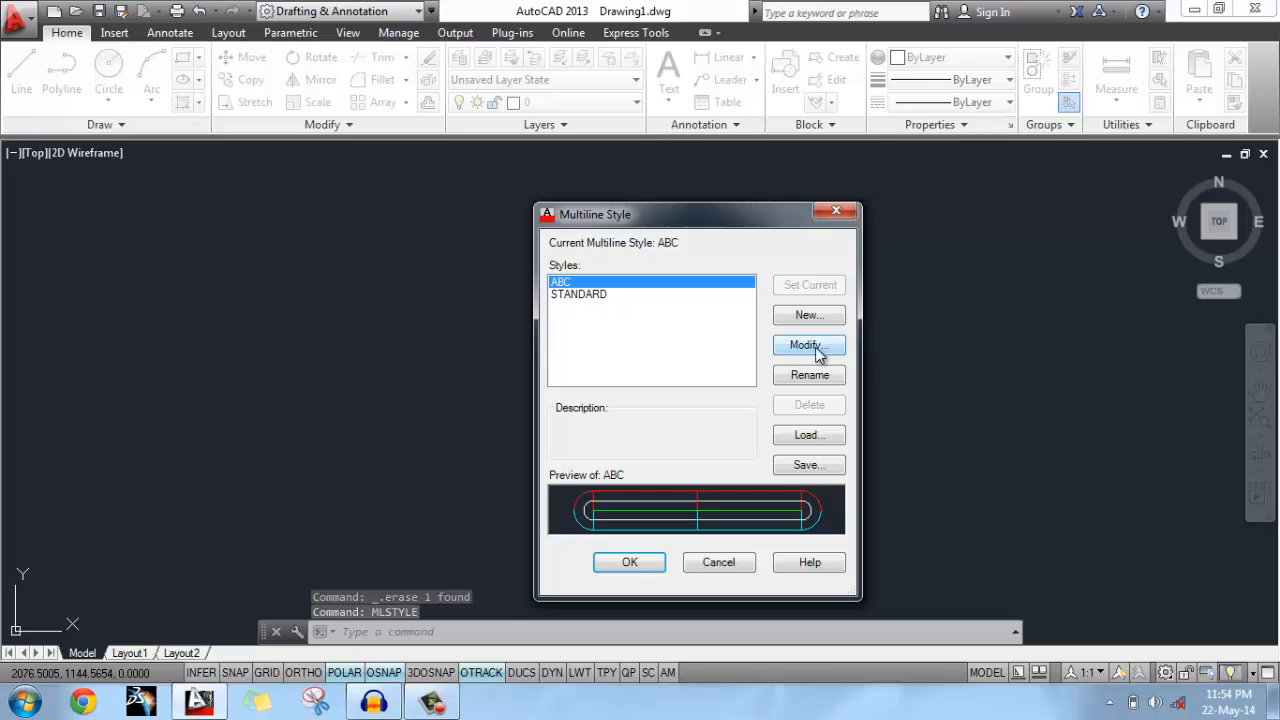
{"action": "left_click_drag", "start_coordinate": [680, 220], "coordinate": [612, 196]}
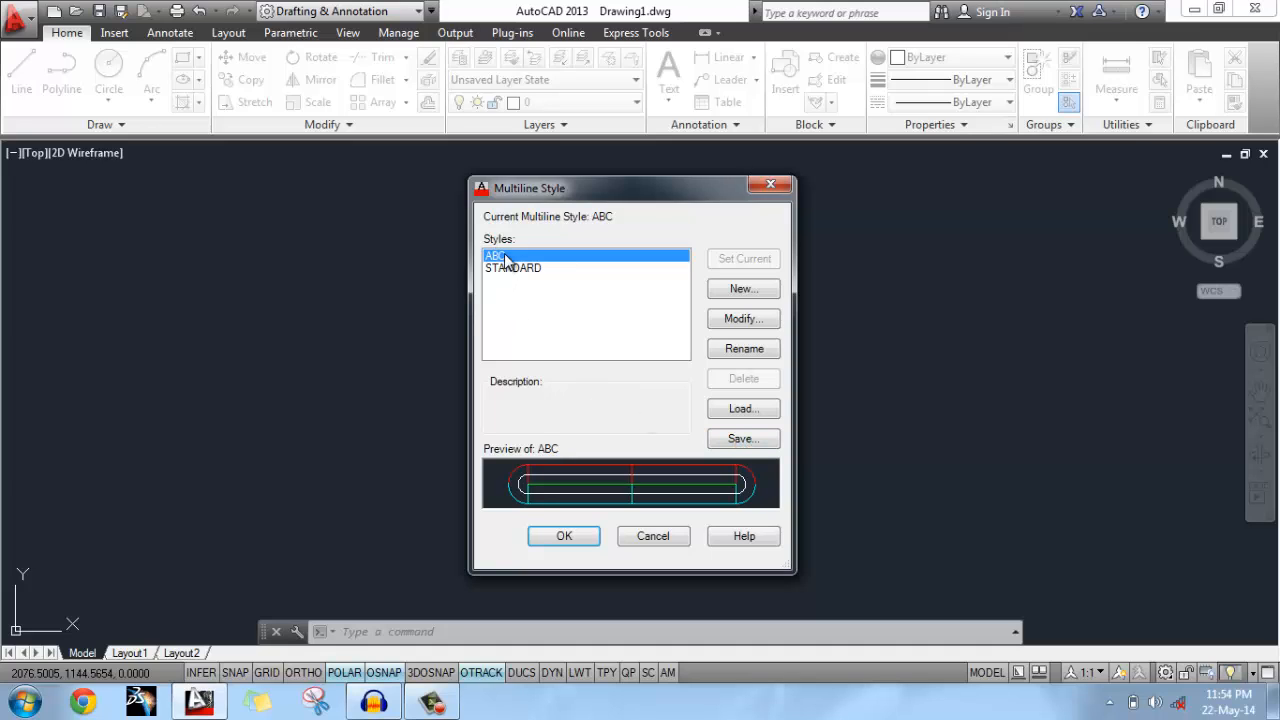
Save the ABC multiline style to a file named 123 in the Support folder and close the style manager.
{"action": "left_click", "coordinate": [758, 447]}
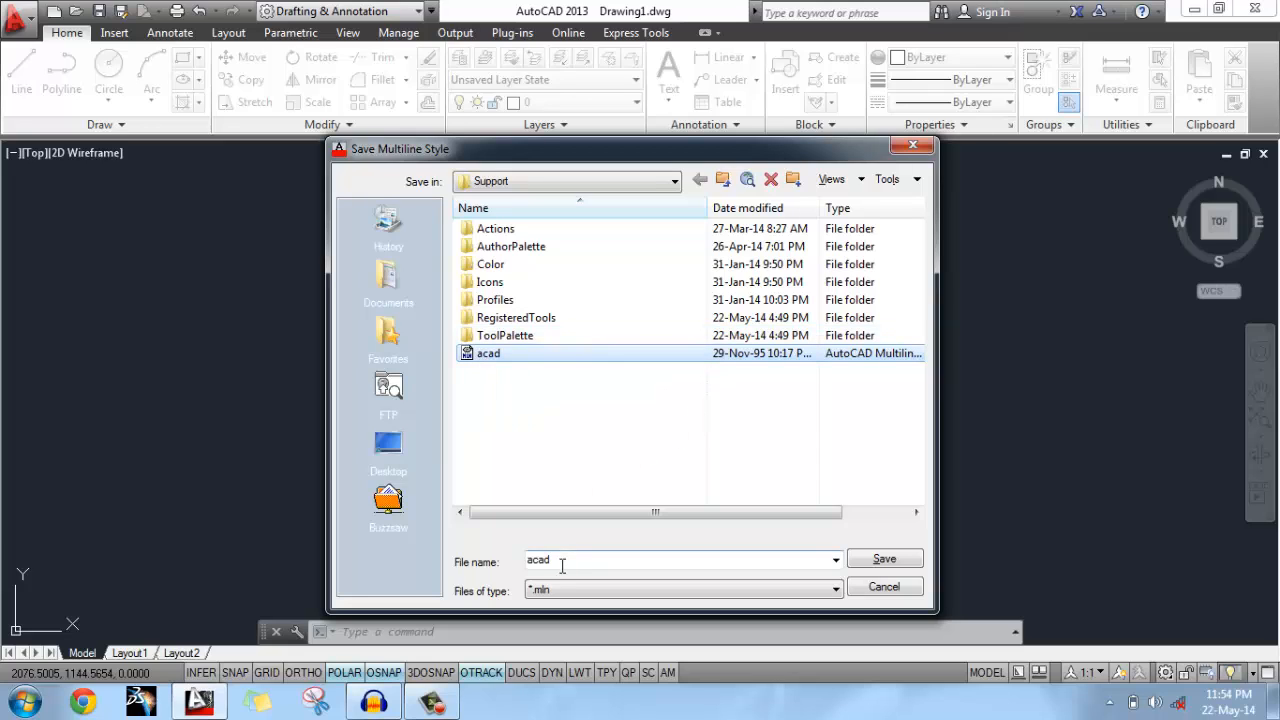
{"action": "left_click_drag", "start_coordinate": [562, 566], "coordinate": [525, 561]}
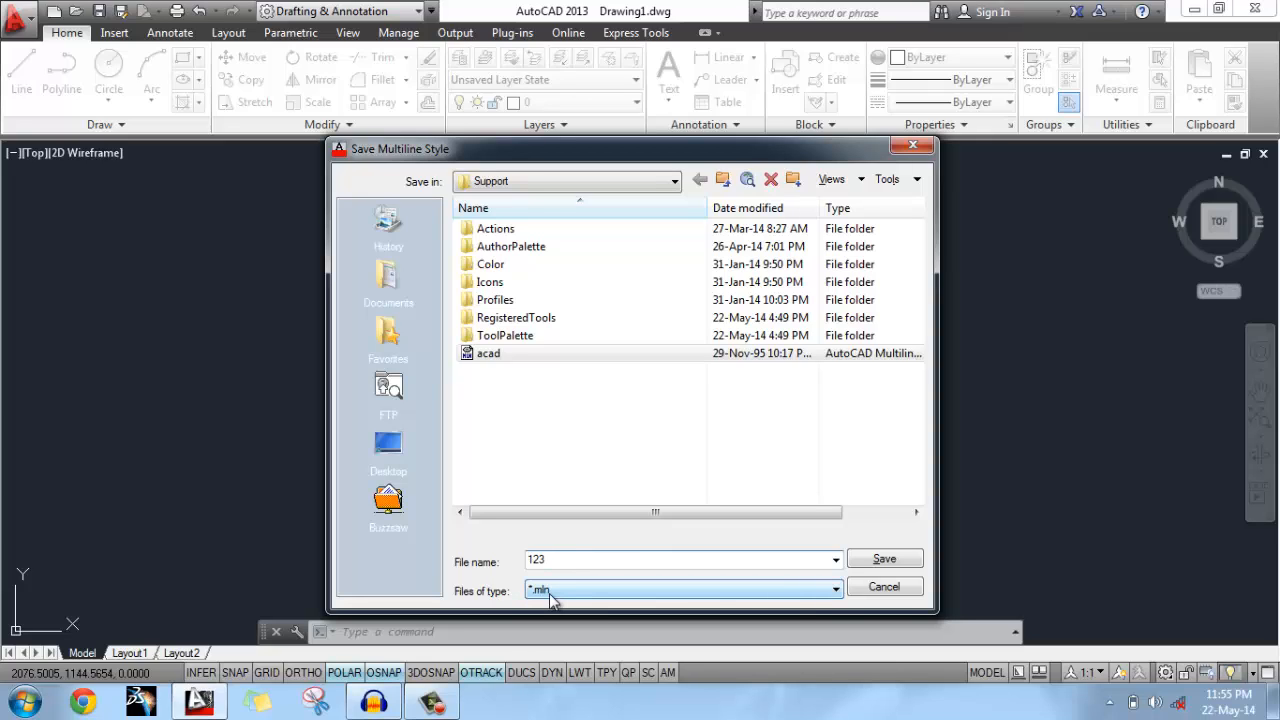
{"action": "left_click", "coordinate": [885, 560]}
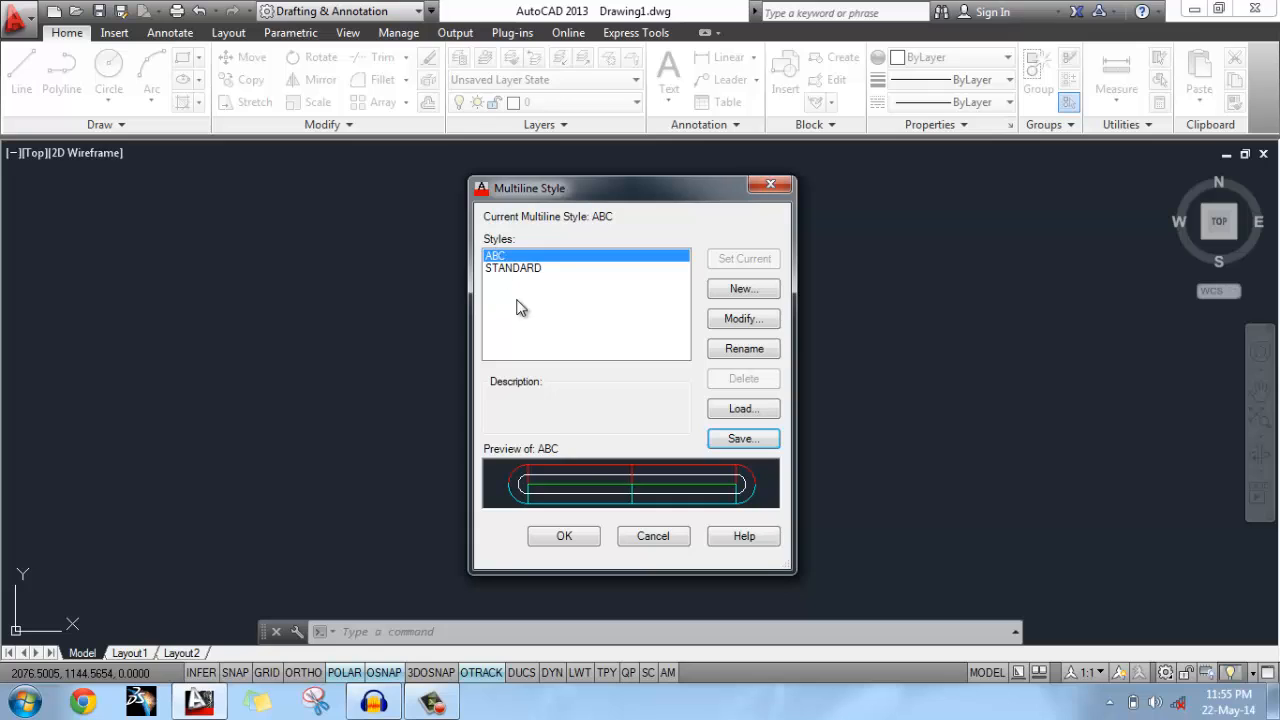
{"action": "left_click", "coordinate": [565, 538]}
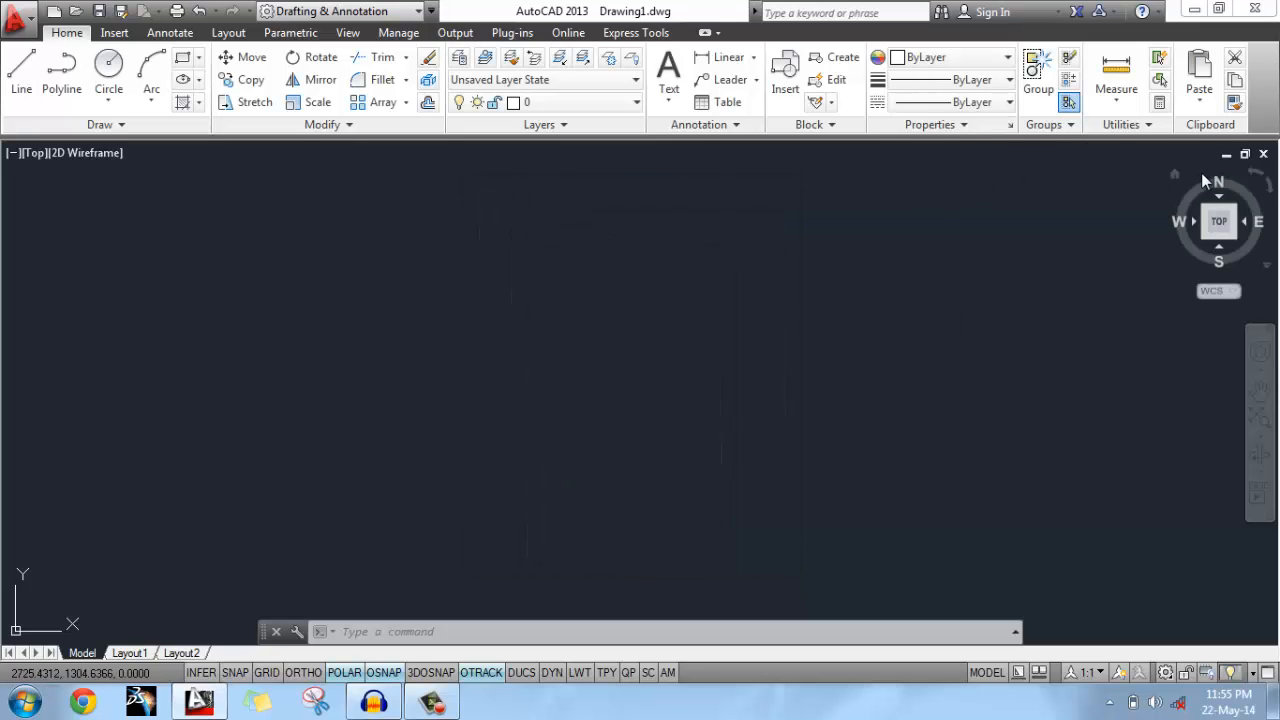
Close Drawing1 without saving and start a new drawing from the acad template.
{"action": "left_click", "coordinate": [1262, 155]}
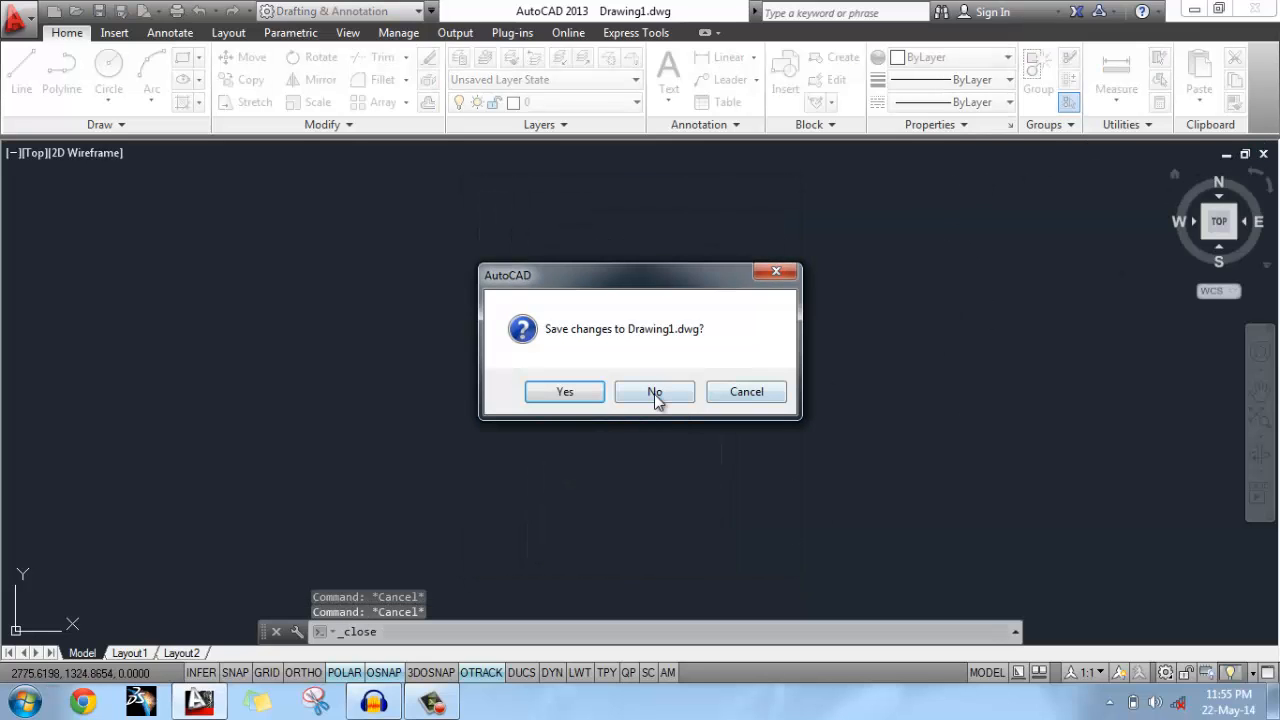
{"action": "left_click", "coordinate": [654, 394]}
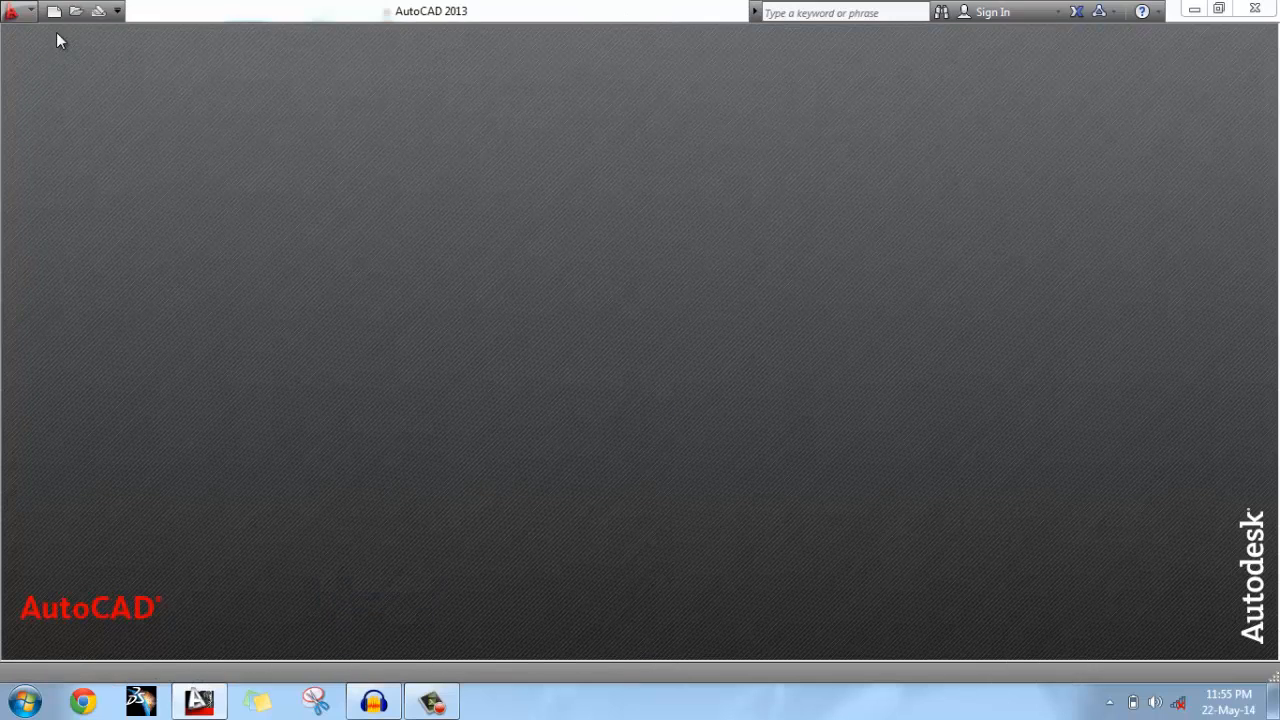
{"action": "left_click", "coordinate": [54, 12]}
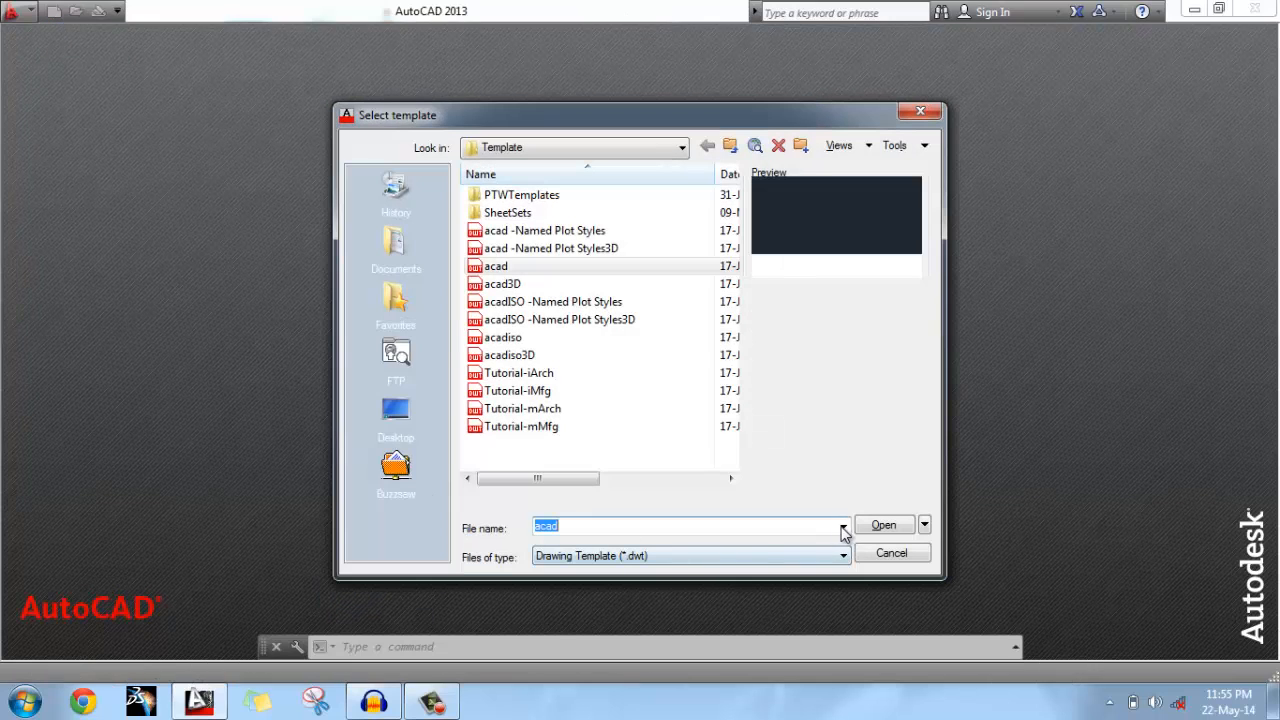
{"action": "left_click", "coordinate": [879, 527]}
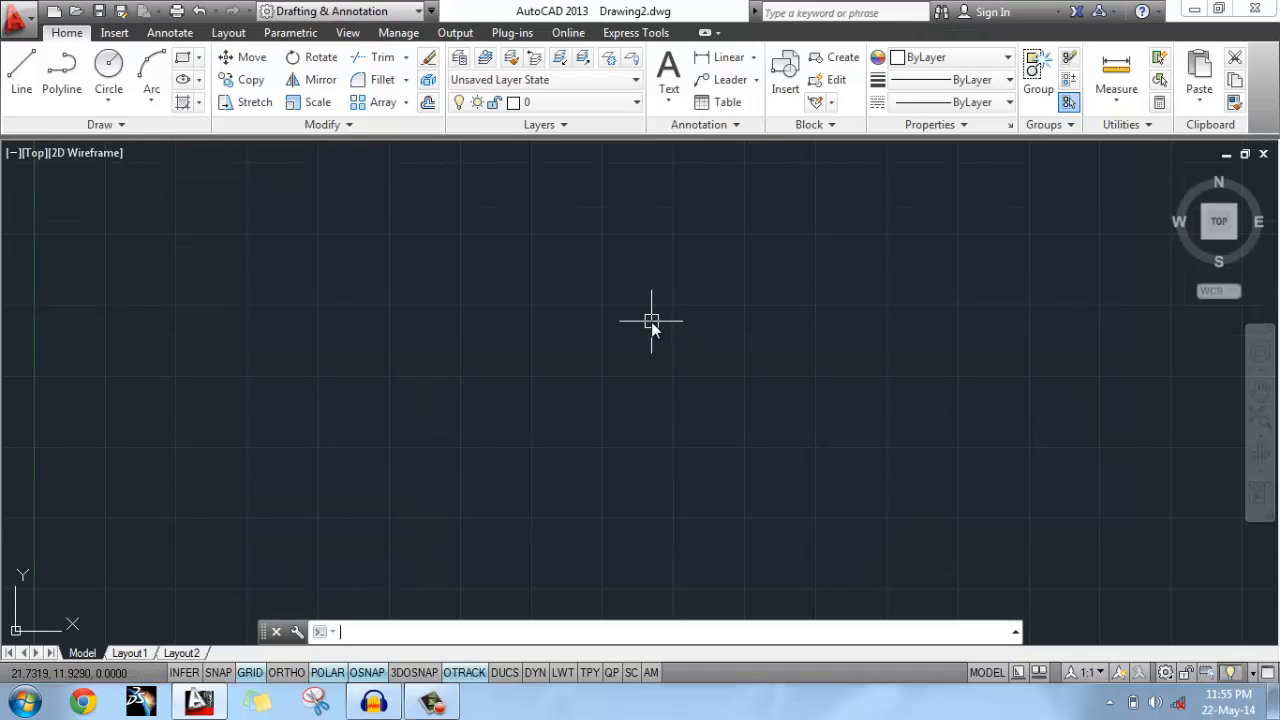
Load the ABC multiline style into the new drawing from the saved 123 multiline file.
{"action": "type", "text": "STYLE"}
{"action": "key", "text": "Return"}
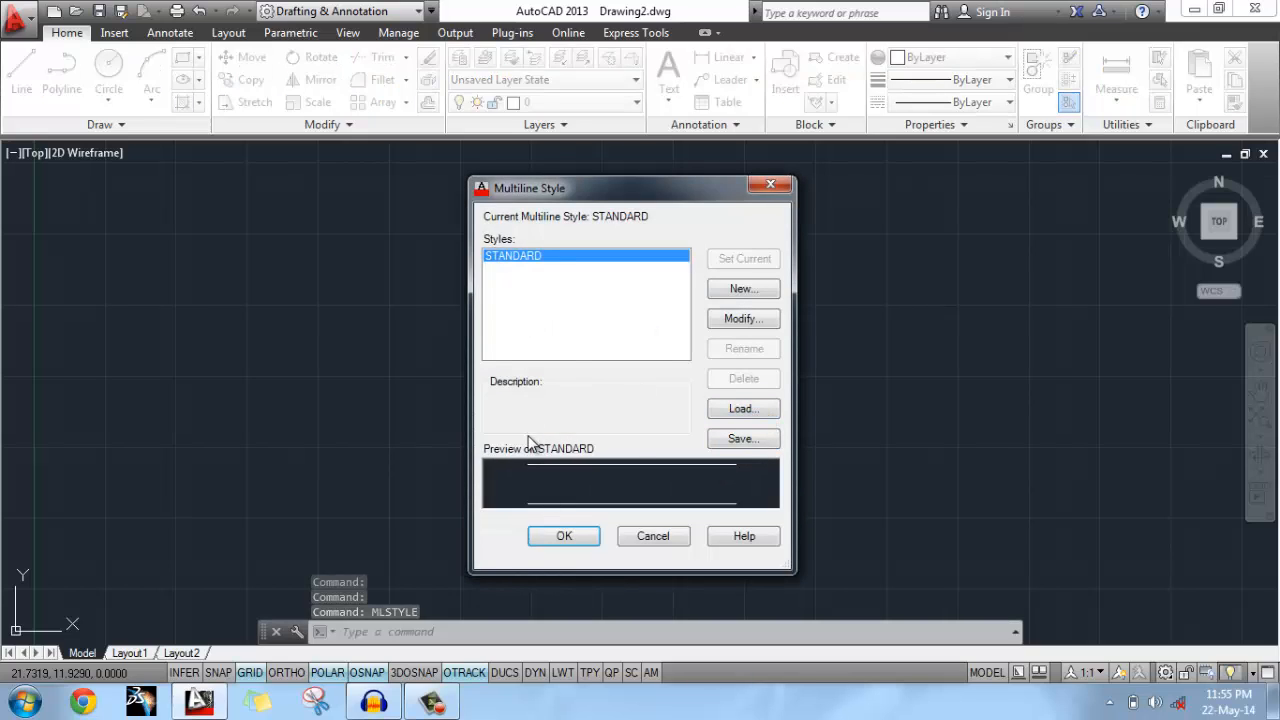
{"action": "left_click", "coordinate": [752, 410]}
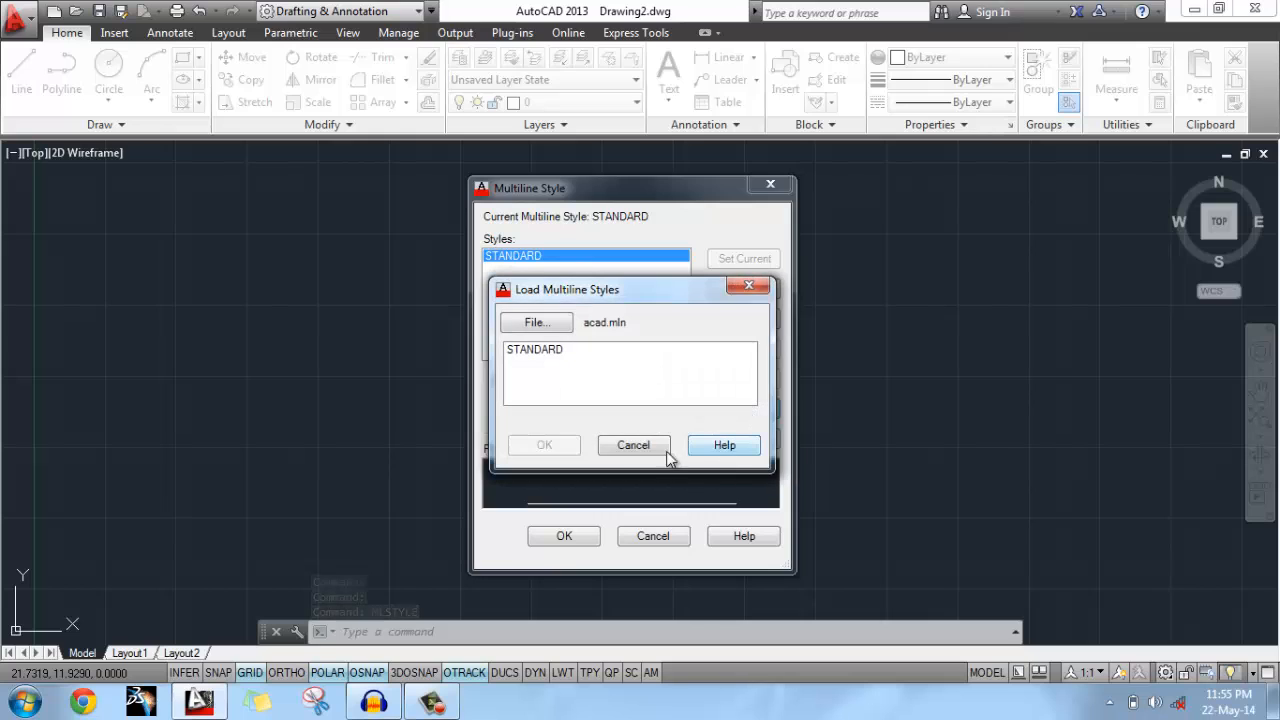
{"action": "left_click", "coordinate": [536, 322]}
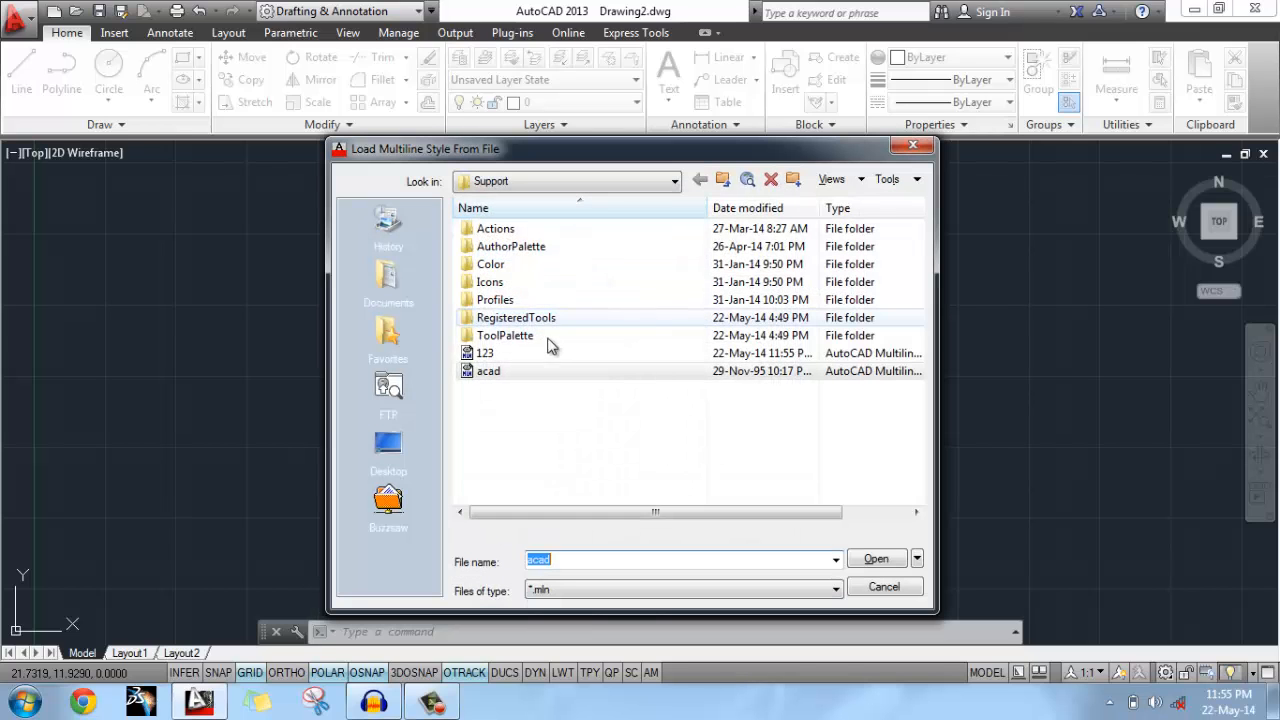
{"action": "left_click", "coordinate": [488, 373]}
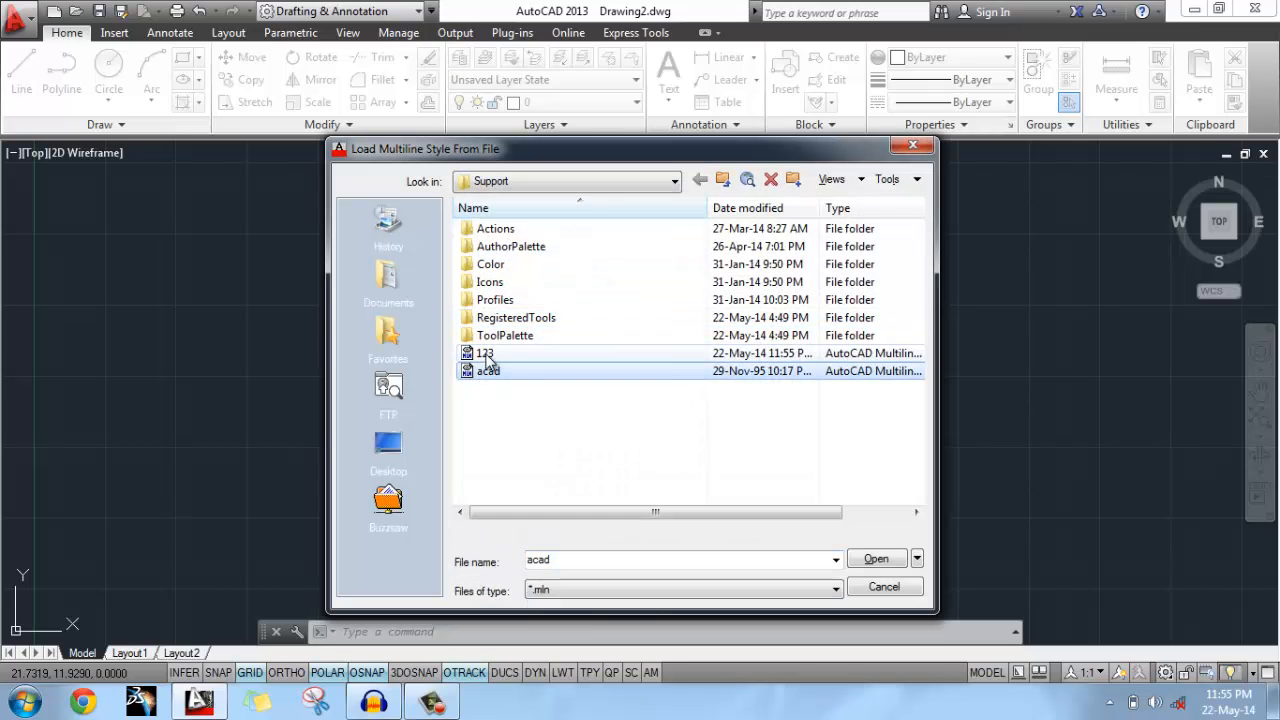
{"action": "left_click", "coordinate": [484, 355]}
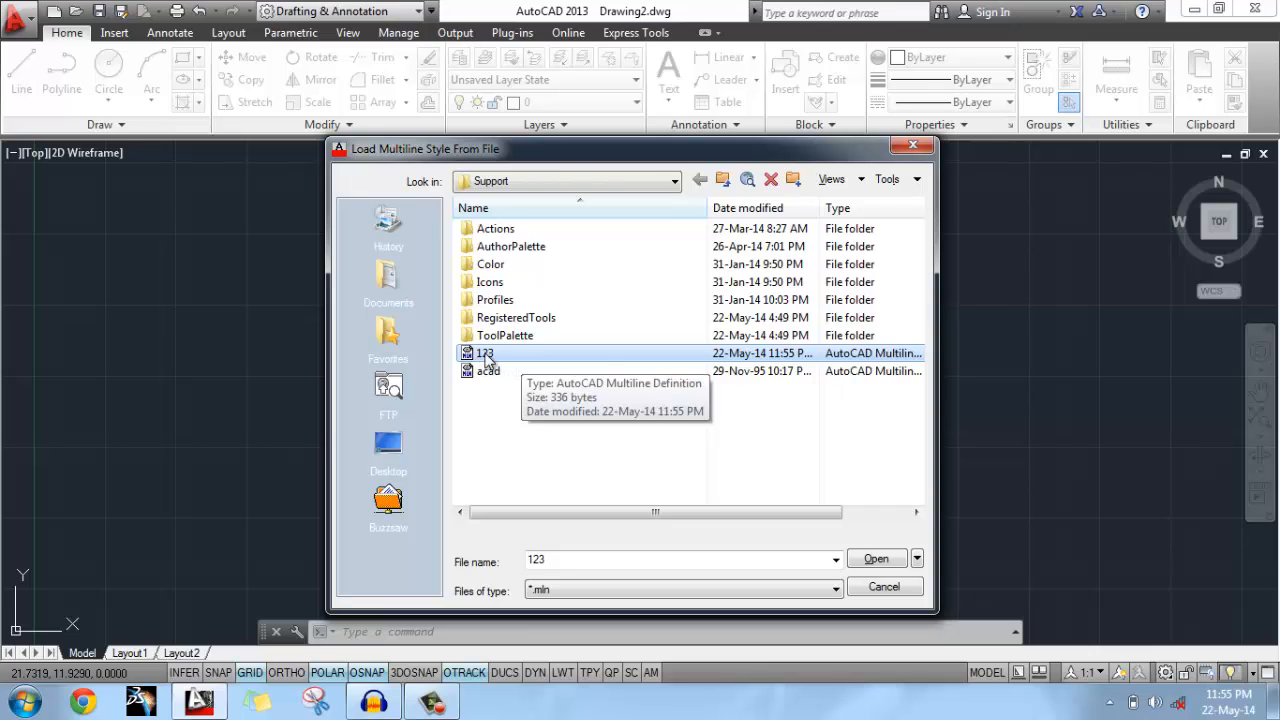
{"action": "left_click", "coordinate": [876, 559]}
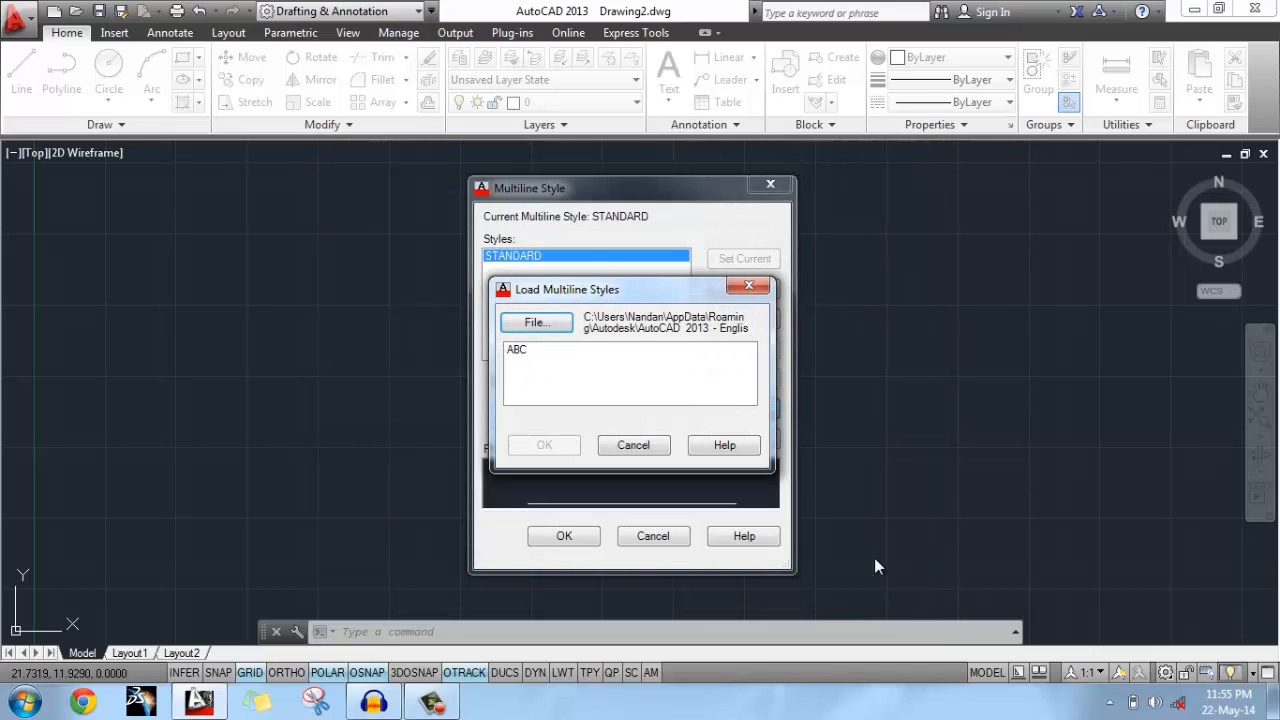
{"action": "left_click", "coordinate": [532, 349]}
{"action": "left_click", "coordinate": [546, 445]}
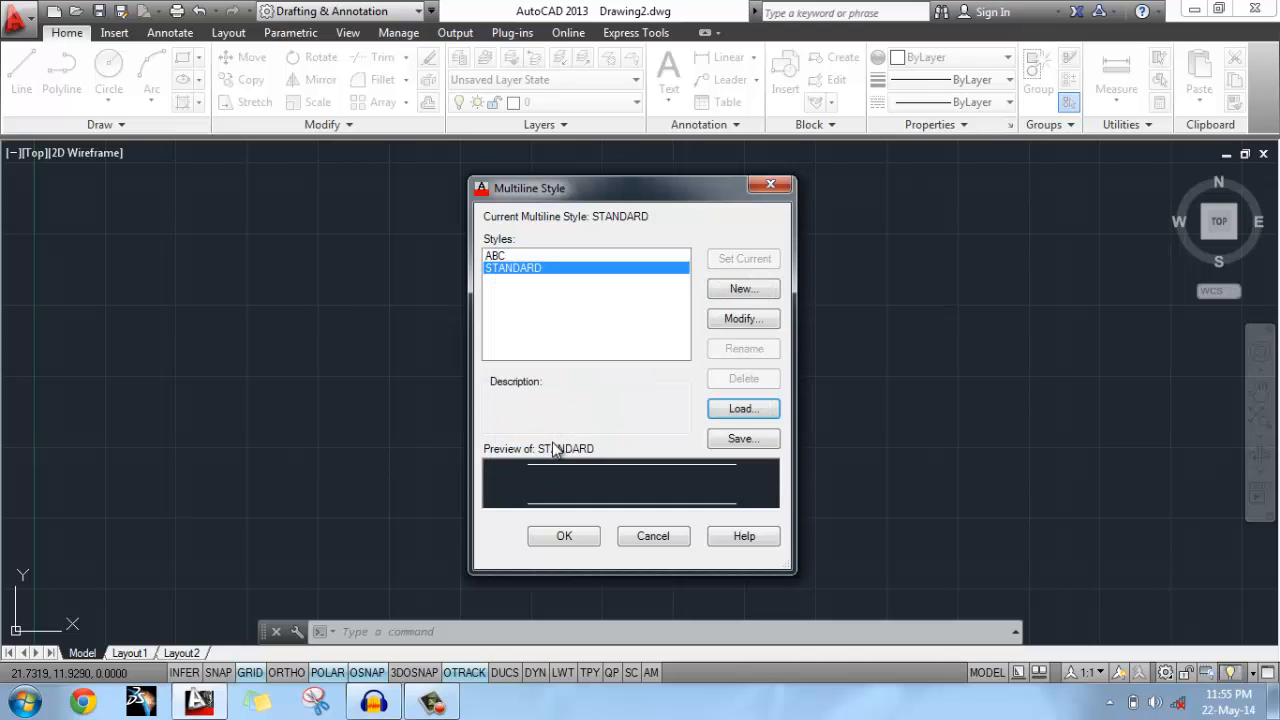
Make ABC the current multiline style and close the style manager.
{"action": "left_click", "coordinate": [505, 257]}
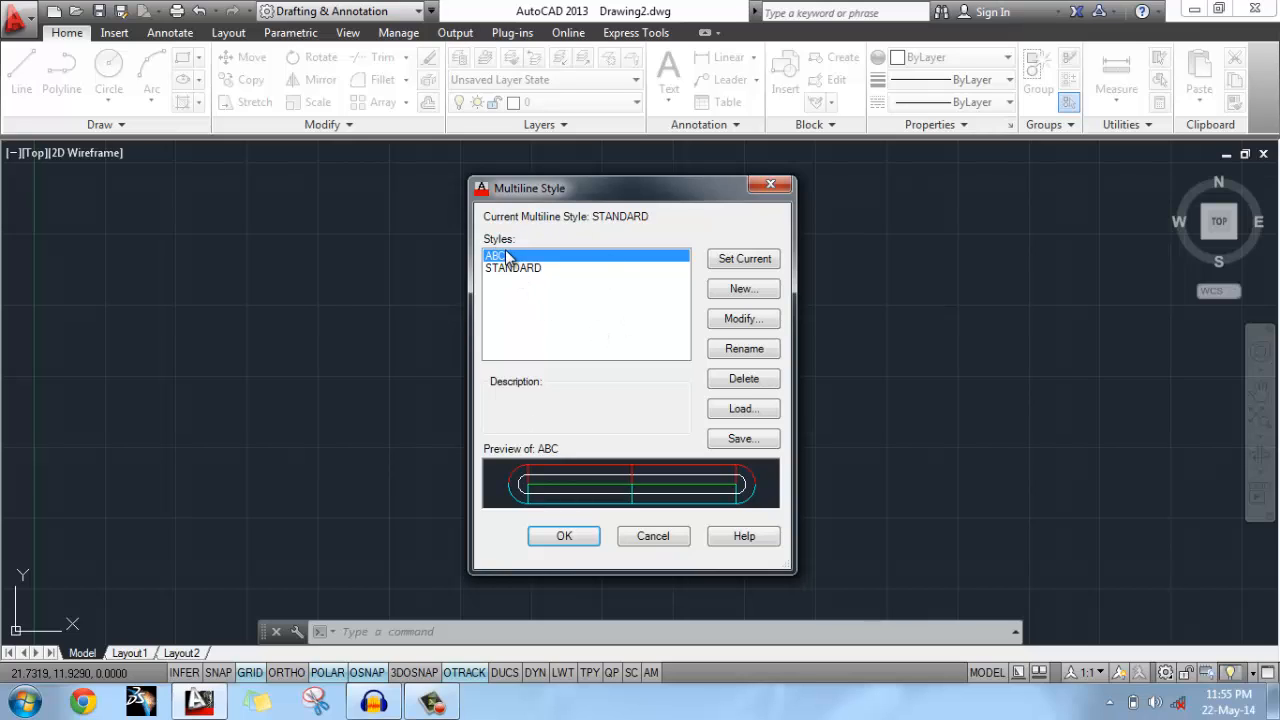
{"action": "left_click", "coordinate": [731, 262]}
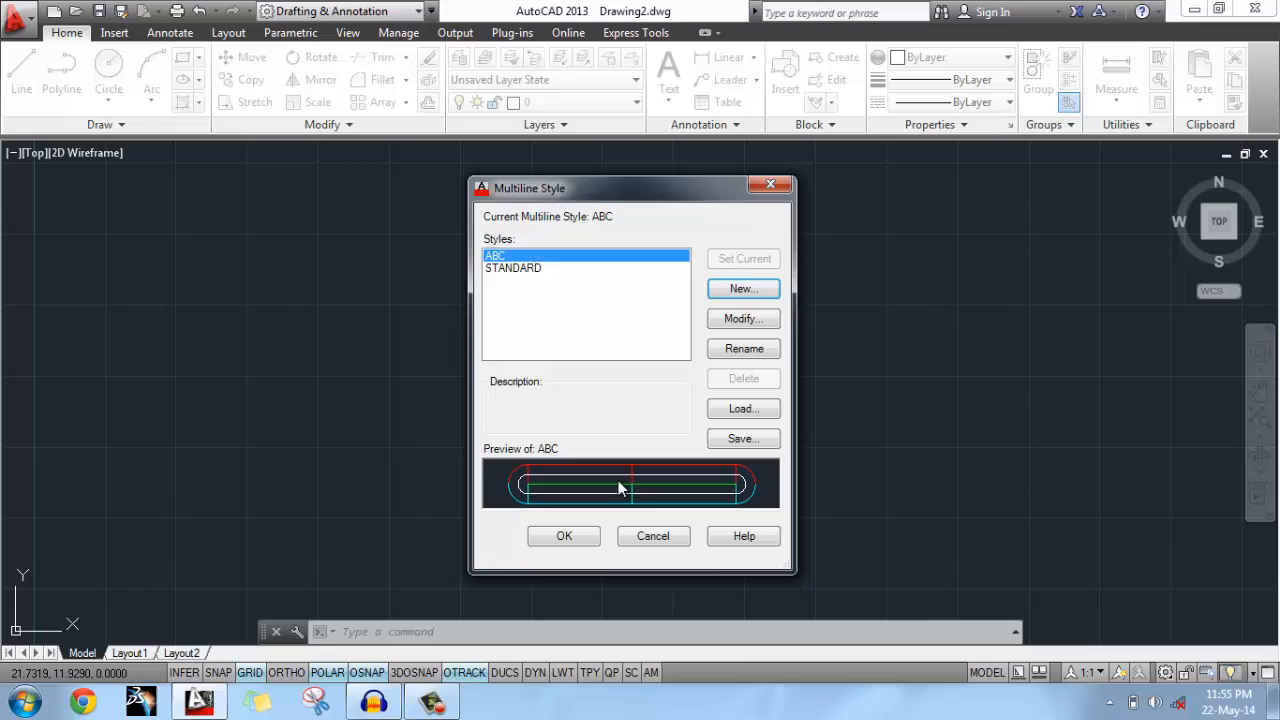
{"action": "left_click", "coordinate": [566, 536]}
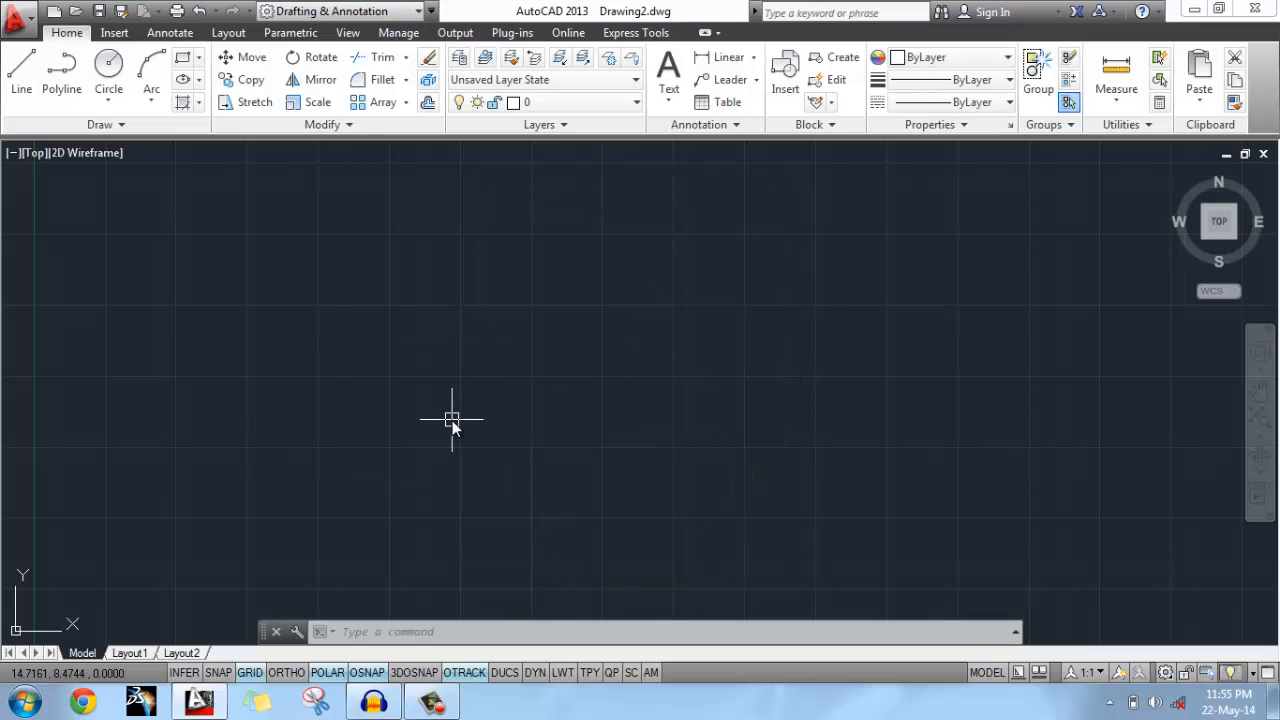
Draw a three-segment zigzag multiline across the drawing with the loaded ABC style.
{"action": "type", "text": "ml"}
{"action": "key", "text": "Return"}
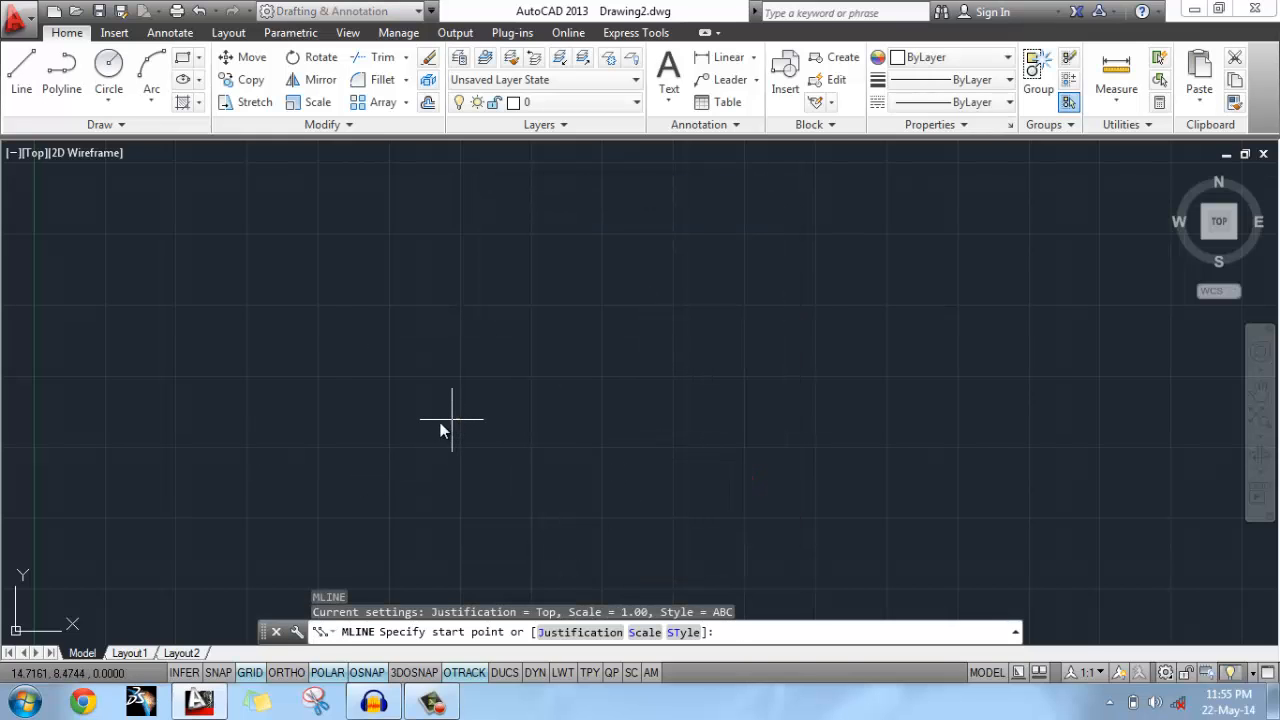
{"action": "left_click", "coordinate": [285, 461]}
{"action": "left_click", "coordinate": [645, 297]}
{"action": "left_click", "coordinate": [799, 487]}
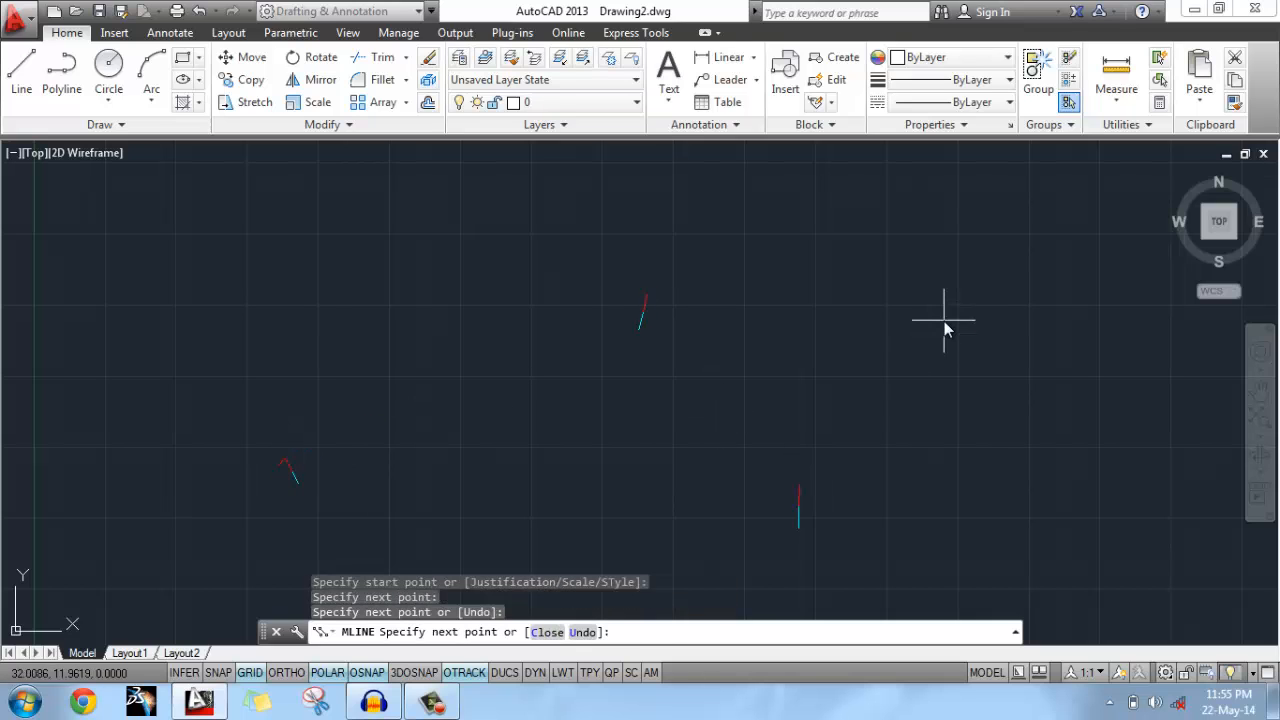
{"action": "left_click", "coordinate": [951, 327]}
{"action": "key", "text": "Return"}
Erase the zigzag multiline drawn with the loaded ABC style.
{"action": "left_click", "coordinate": [946, 504]}
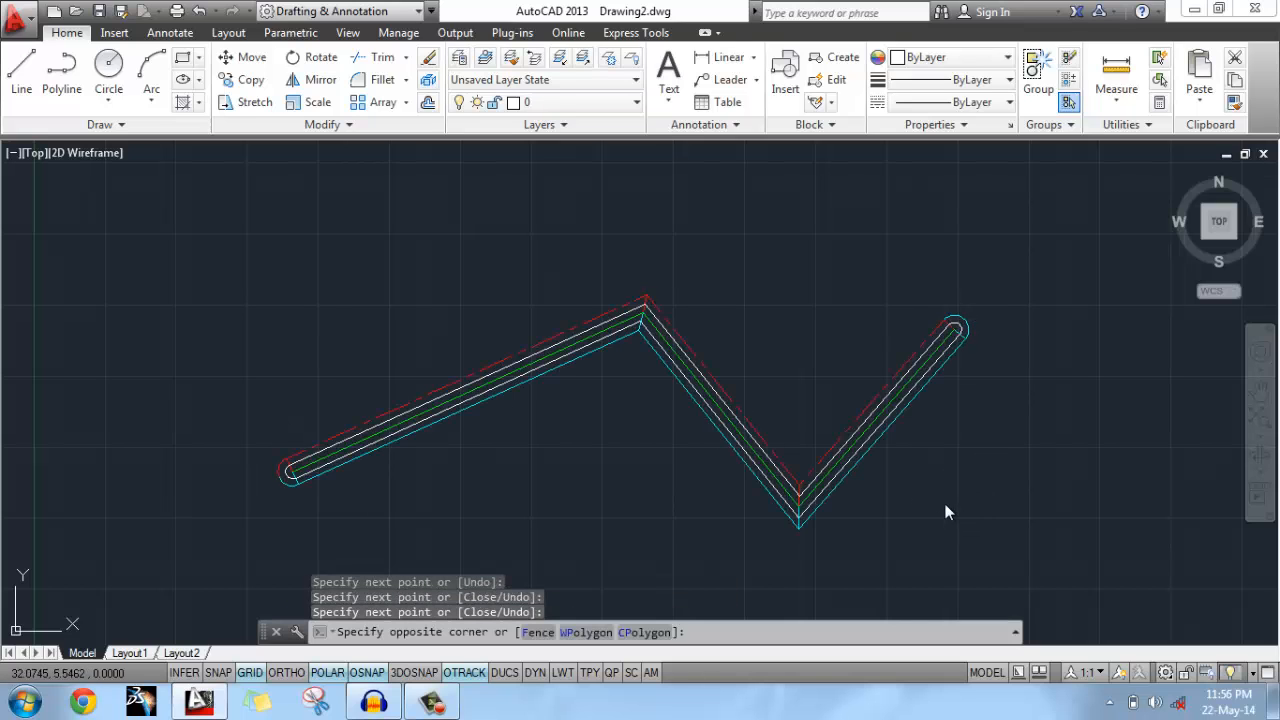
{"action": "left_click", "coordinate": [468, 306]}
{"action": "key", "text": "Delete"}
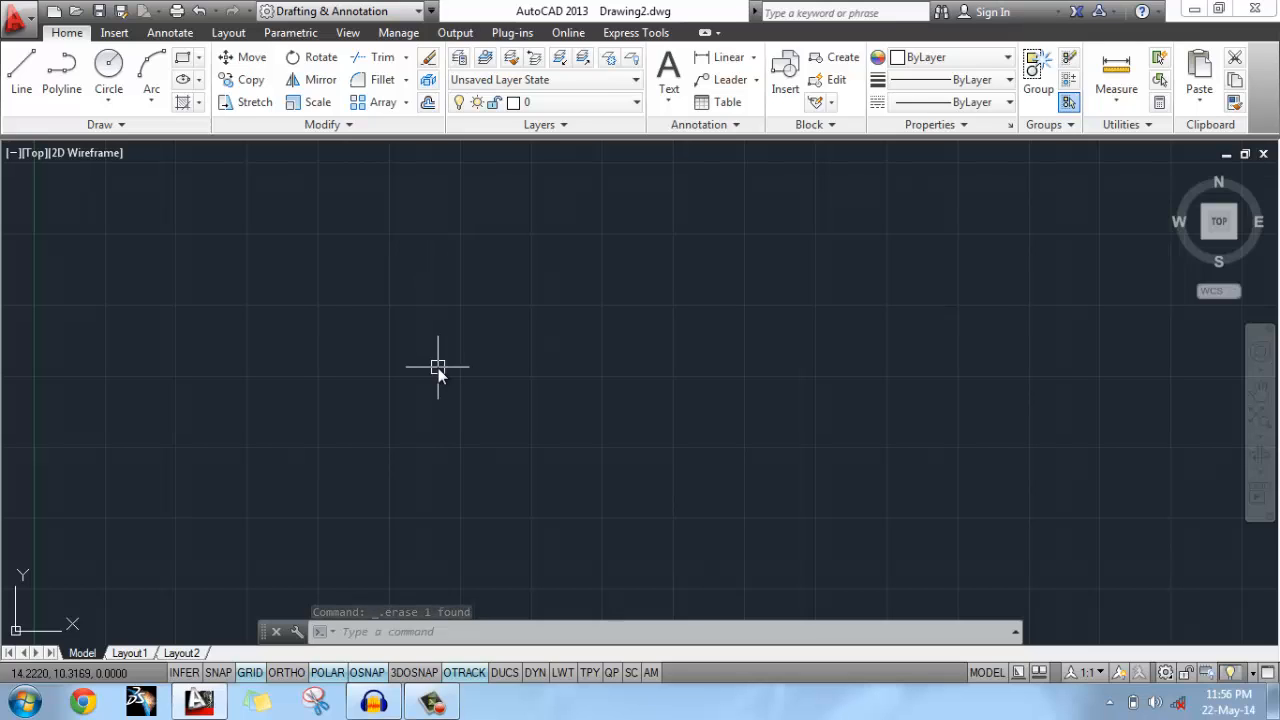
Open the multiline editing tools with MLEDIT, examine the available cross, tee, joint, vertex and cut tools, and close them.
{"action": "type", "text": "M"}
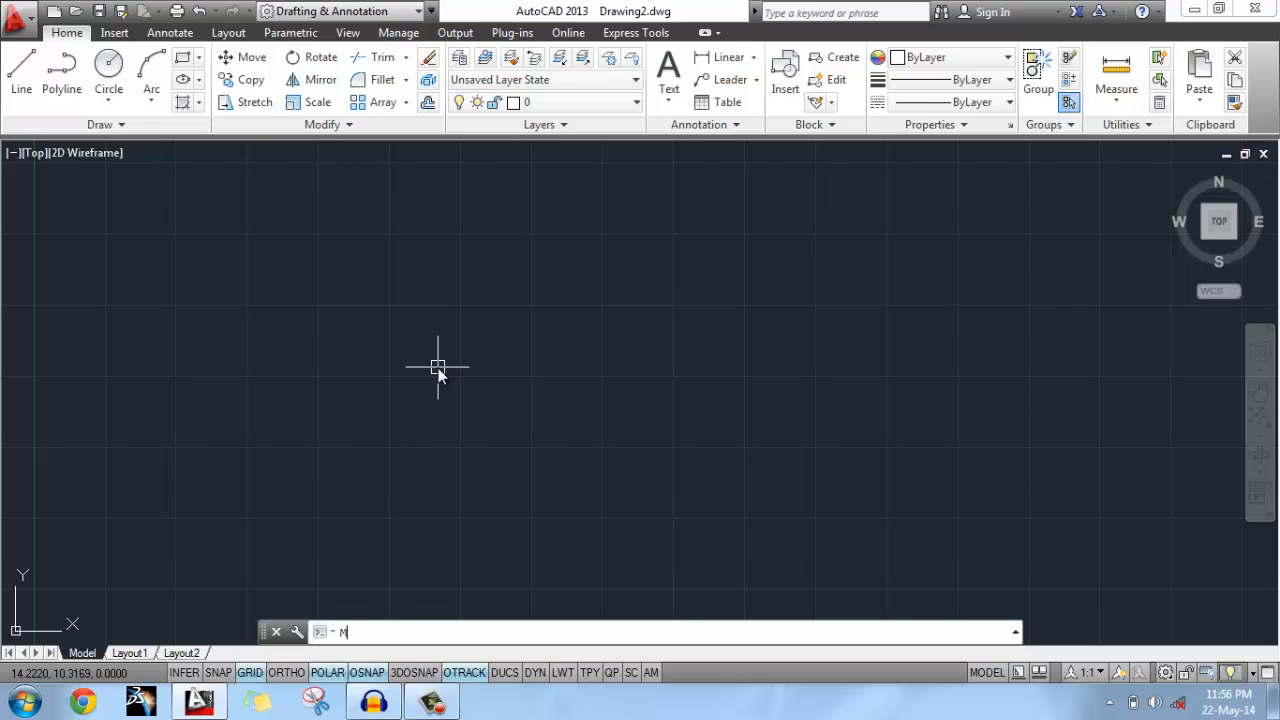
{"action": "type", "text": "LED"}
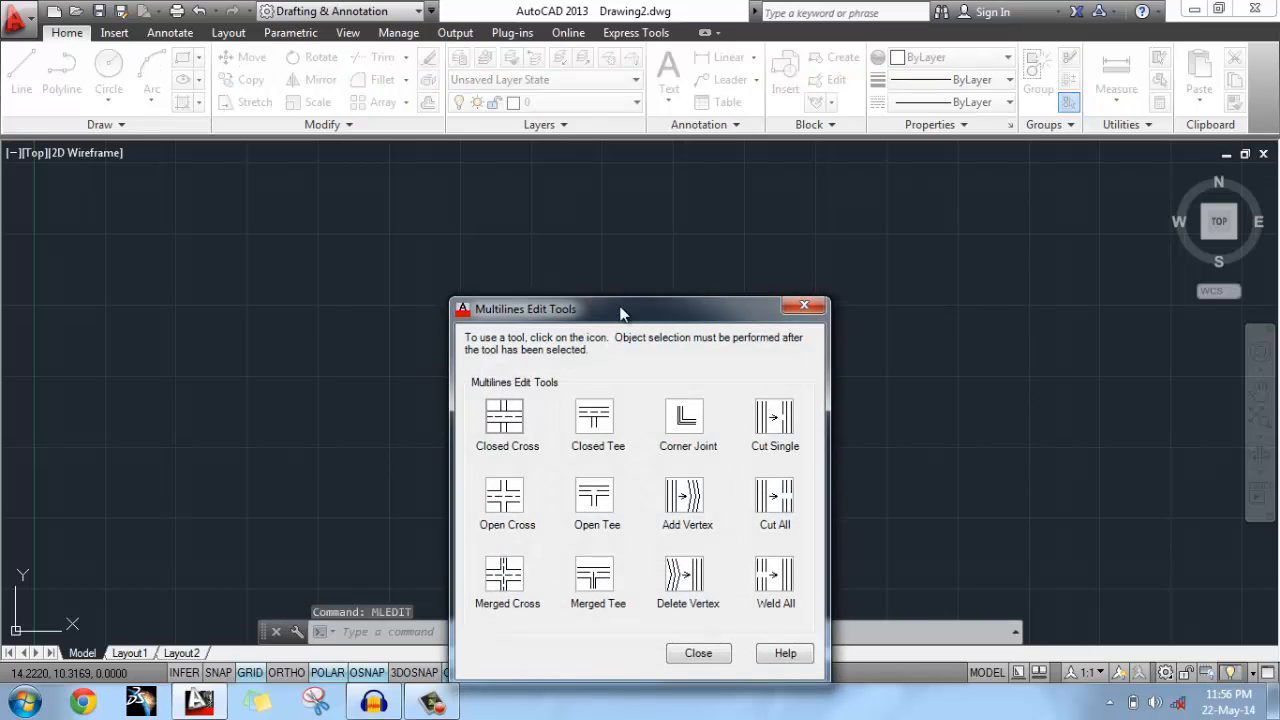
{"action": "left_click_drag", "start_coordinate": [620, 316], "coordinate": [593, 178]}
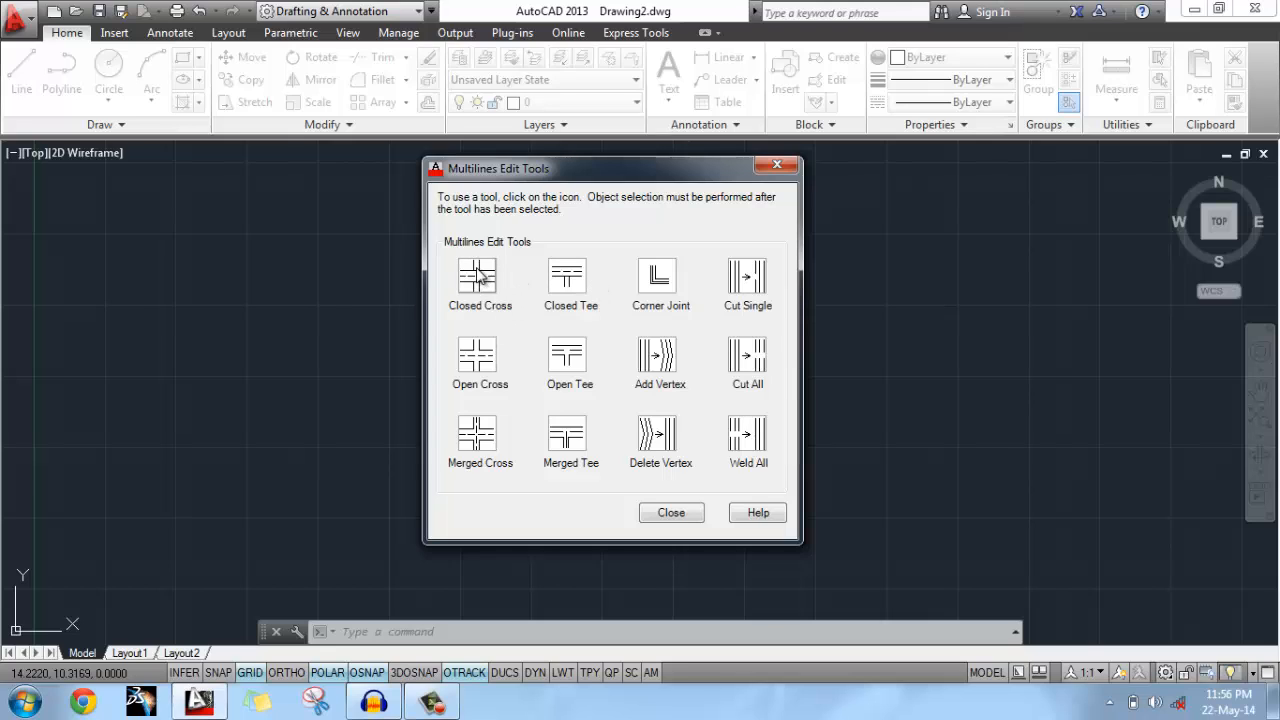
{"action": "left_click", "coordinate": [671, 514]}
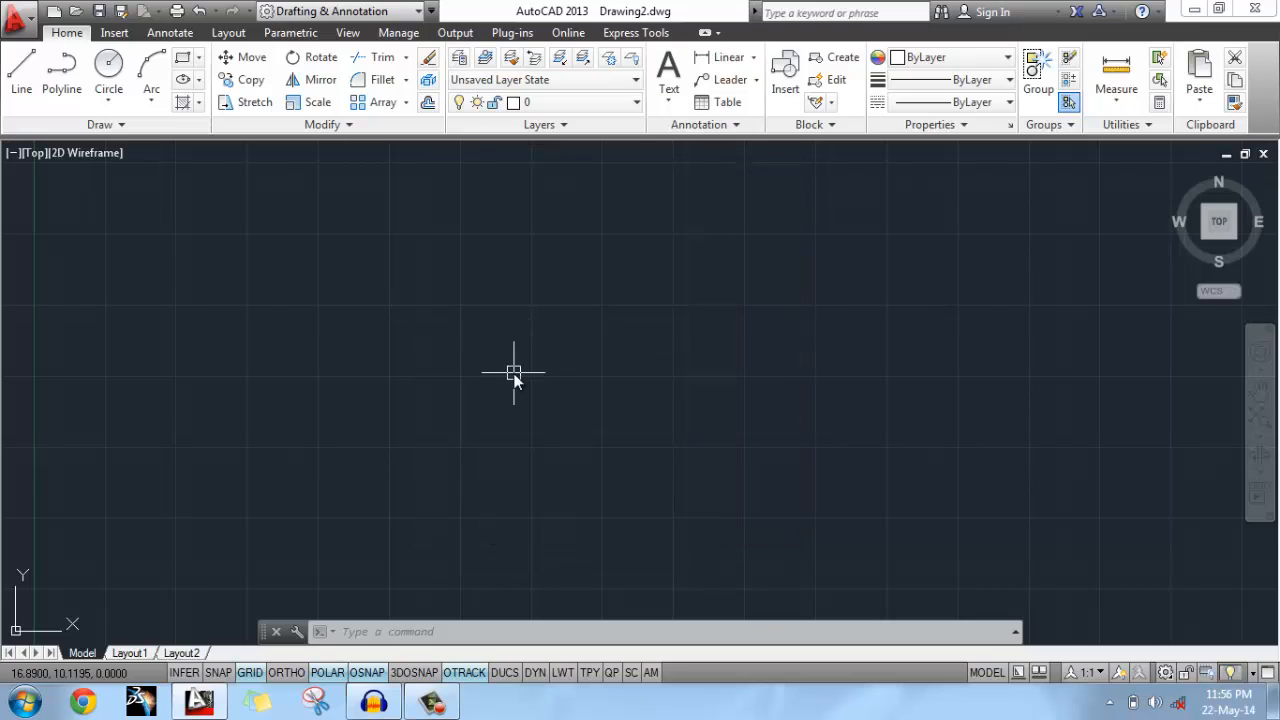
Create a new multiline style named A that starts with the ABC style.
{"action": "type", "text": "MLST"}
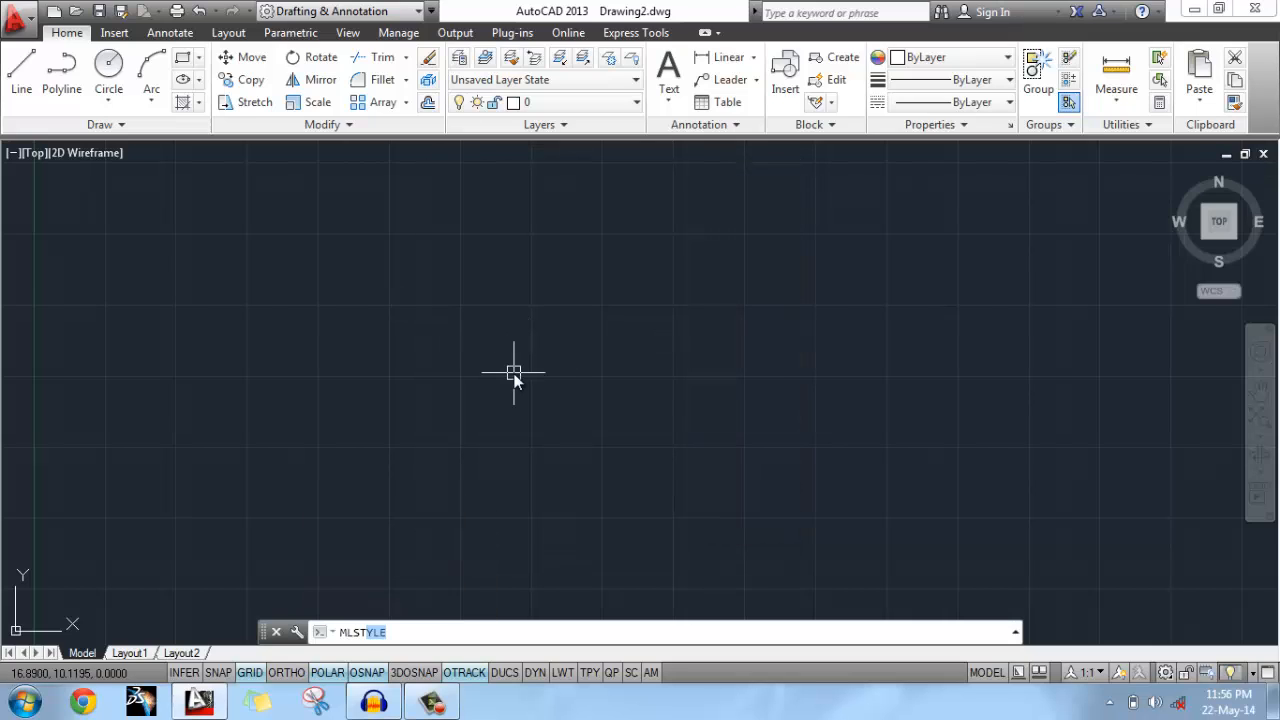
{"action": "key", "text": "Return"}
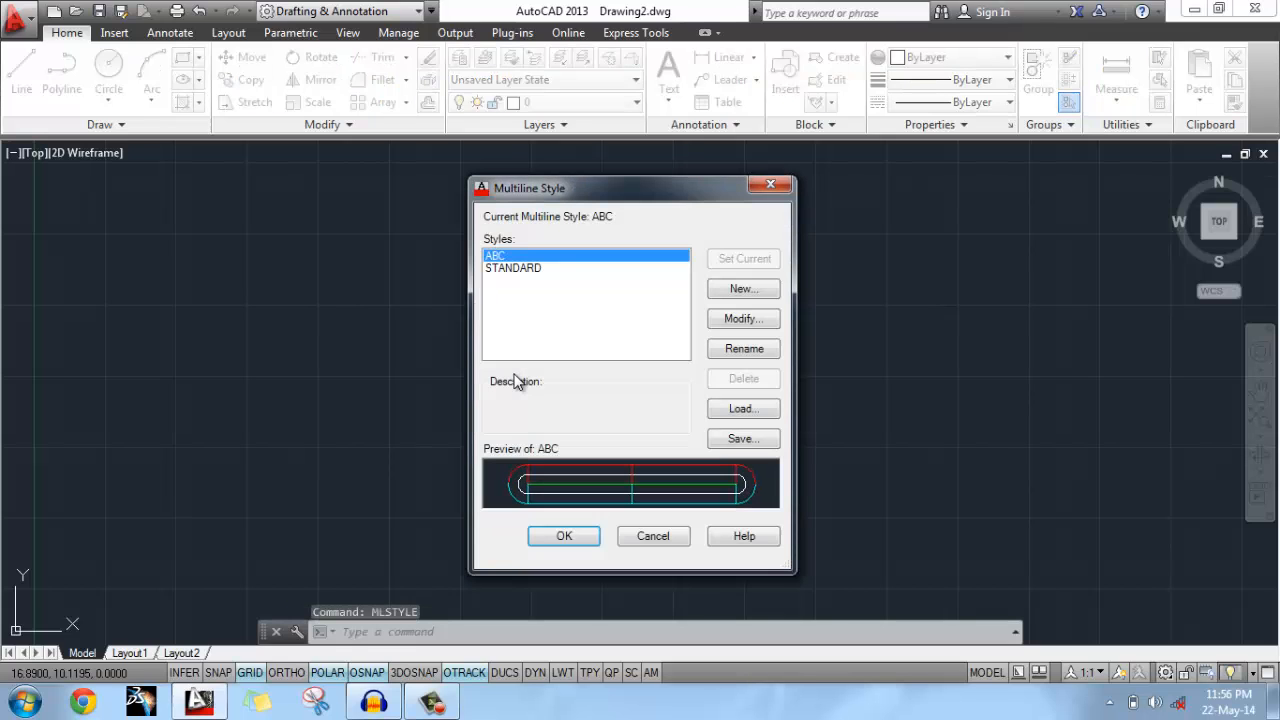
{"action": "left_click", "coordinate": [752, 290]}
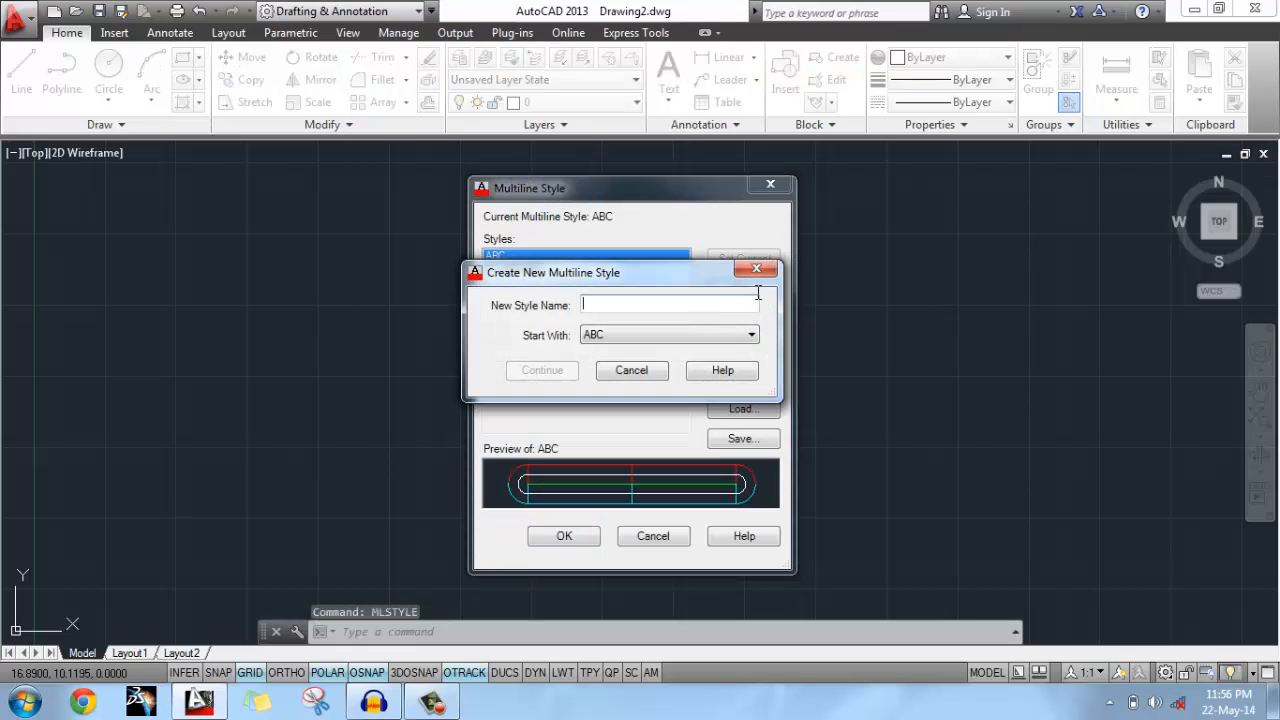
{"action": "type", "text": "A"}
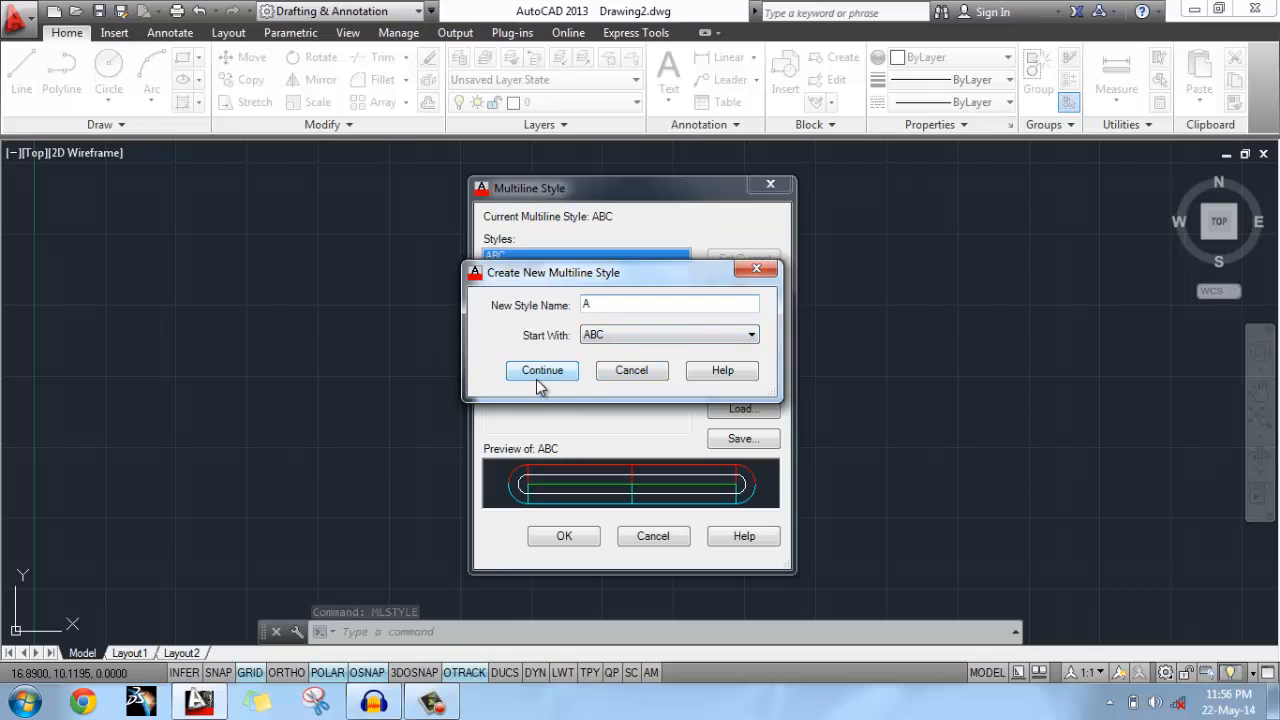
{"action": "left_click", "coordinate": [540, 372]}
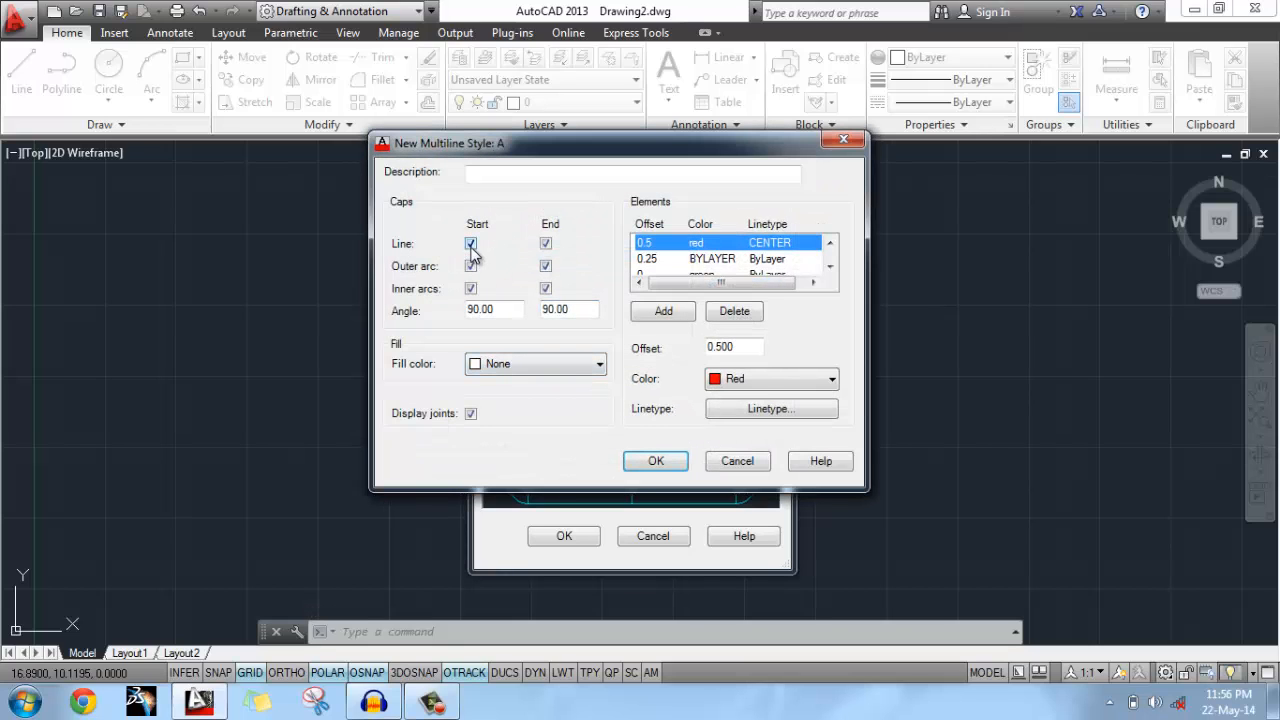
Turn off the line, outer arc and inner arc caps at both ends of style A, and its joint display.
{"action": "left_click", "coordinate": [471, 243]}
{"action": "left_click", "coordinate": [471, 266]}
{"action": "left_click", "coordinate": [471, 288]}
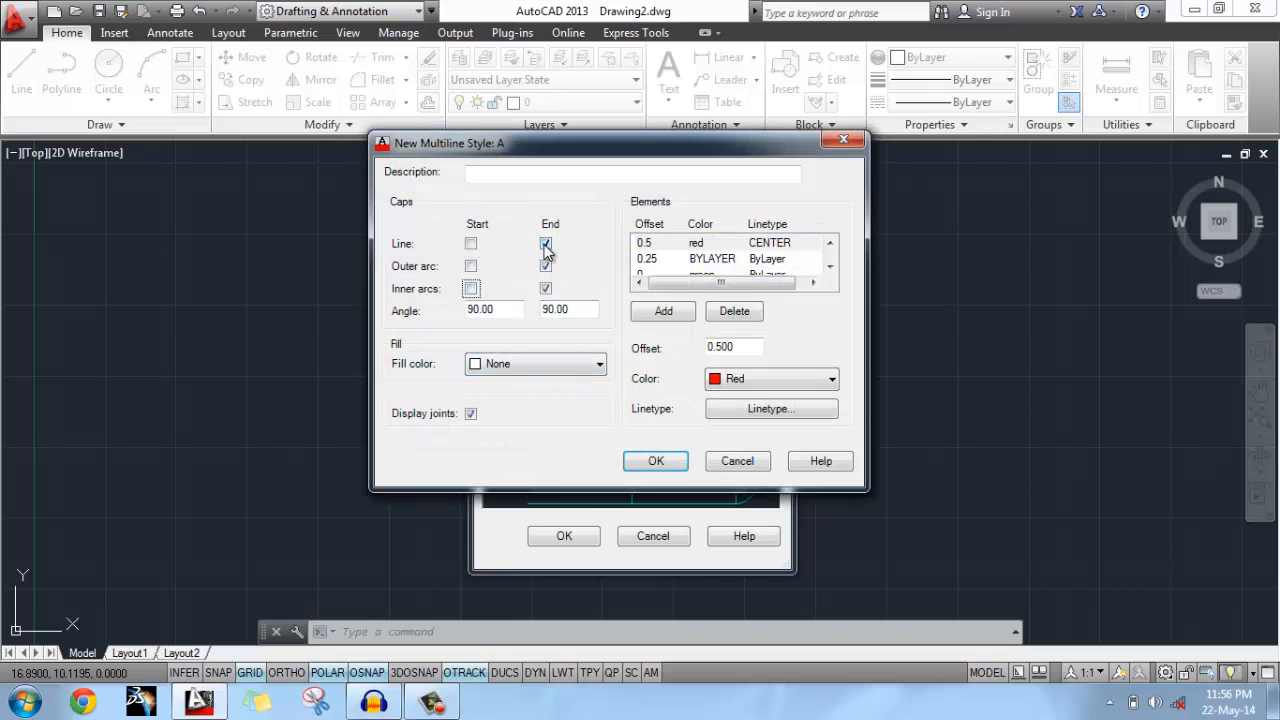
{"action": "left_click", "coordinate": [545, 243]}
{"action": "left_click", "coordinate": [545, 266]}
{"action": "left_click", "coordinate": [545, 288]}
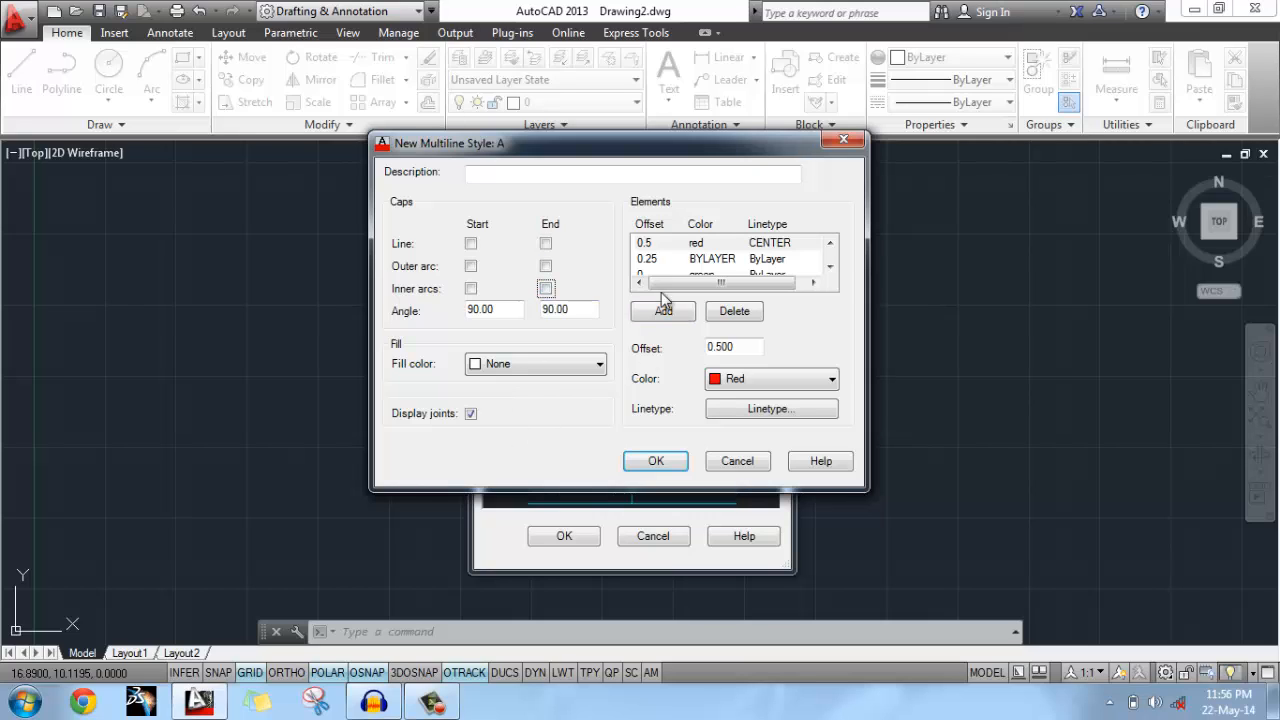
{"action": "left_click", "coordinate": [471, 414]}
Delete the 0.25 and -0.25 offset elements from style A.
{"action": "left_click", "coordinate": [668, 259]}
{"action": "left_click", "coordinate": [734, 311]}
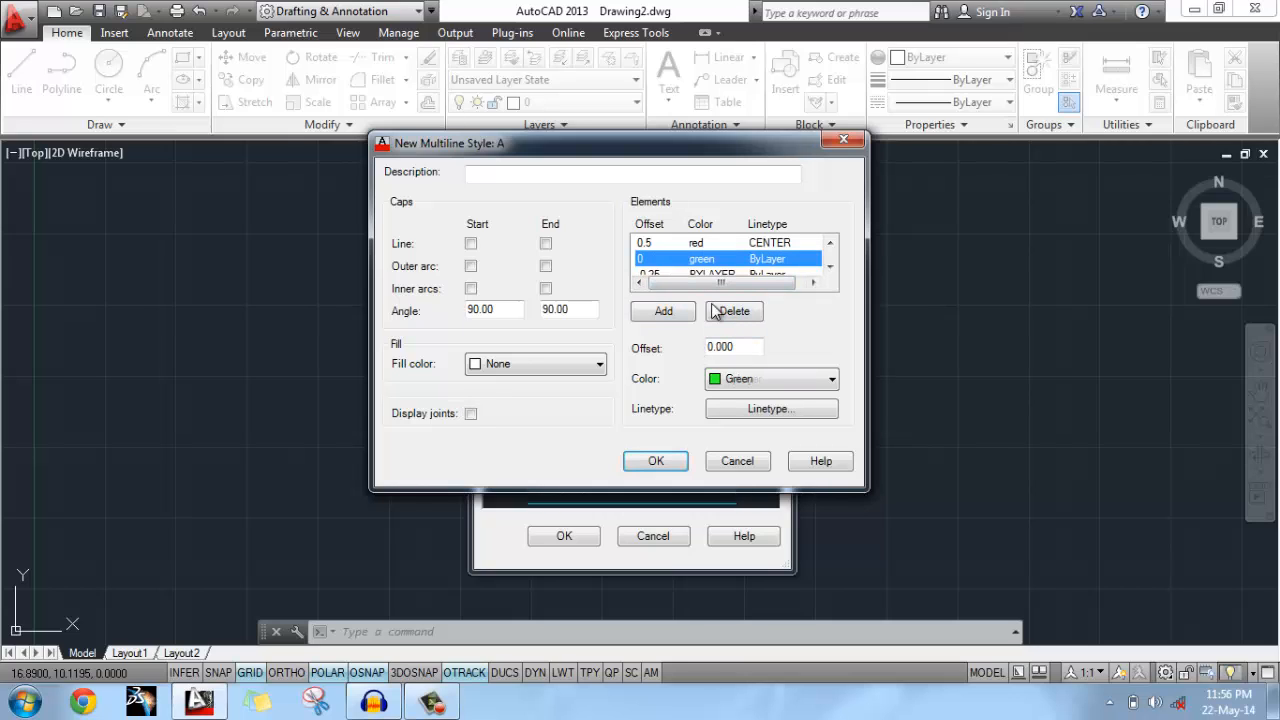
{"action": "left_click", "coordinate": [668, 275]}
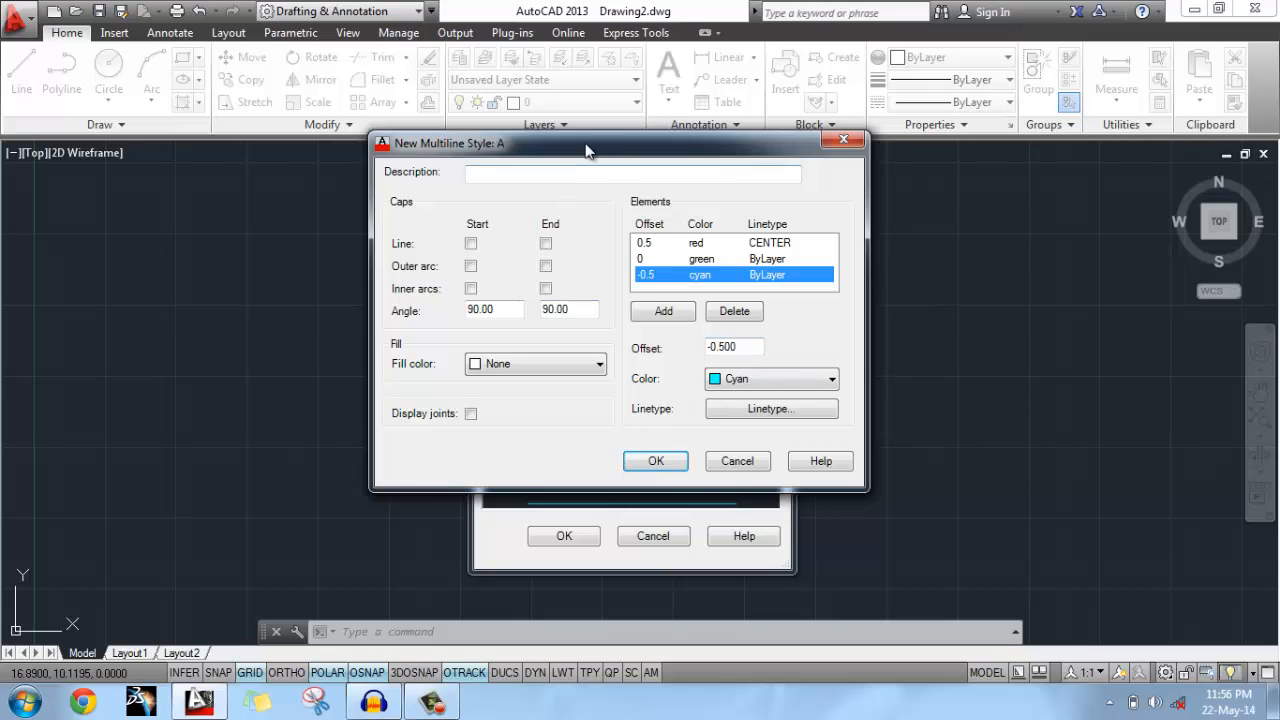
Set the colour of style A's 0.5, 0 and -0.5 offset elements to ByLayer.
{"action": "left_click_drag", "start_coordinate": [585, 142], "coordinate": [583, 71]}
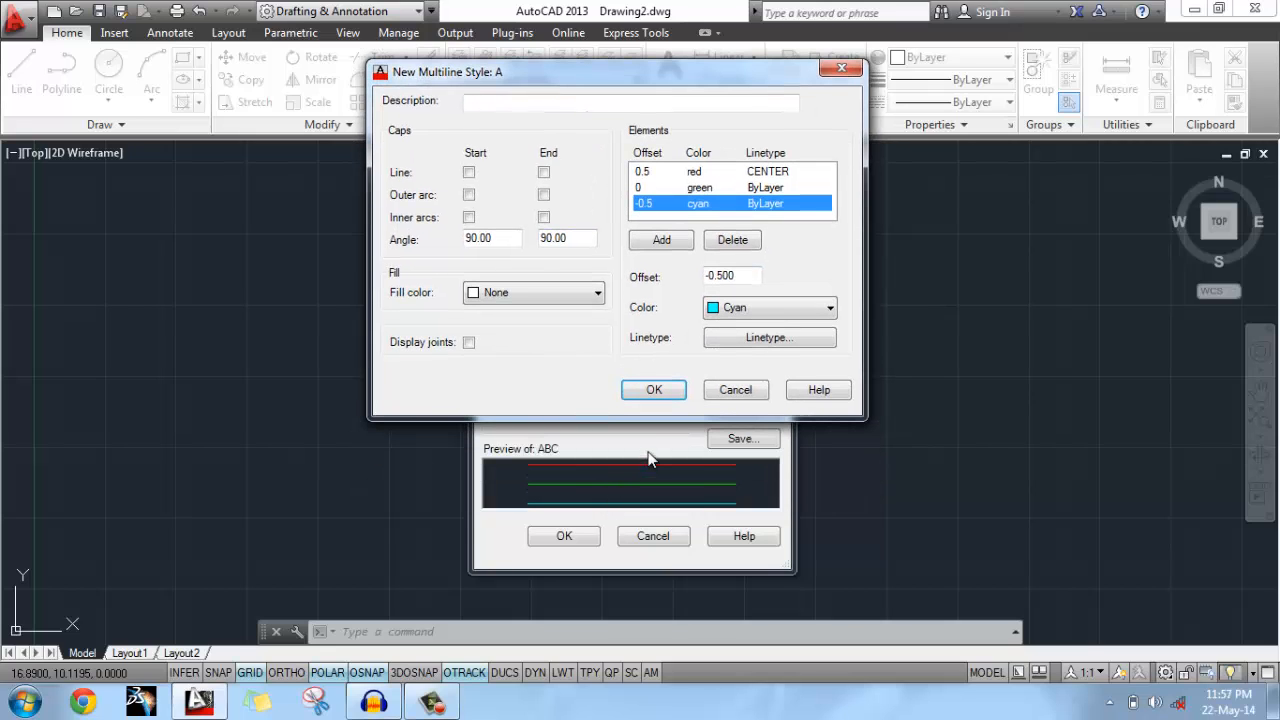
{"action": "left_click", "coordinate": [766, 172]}
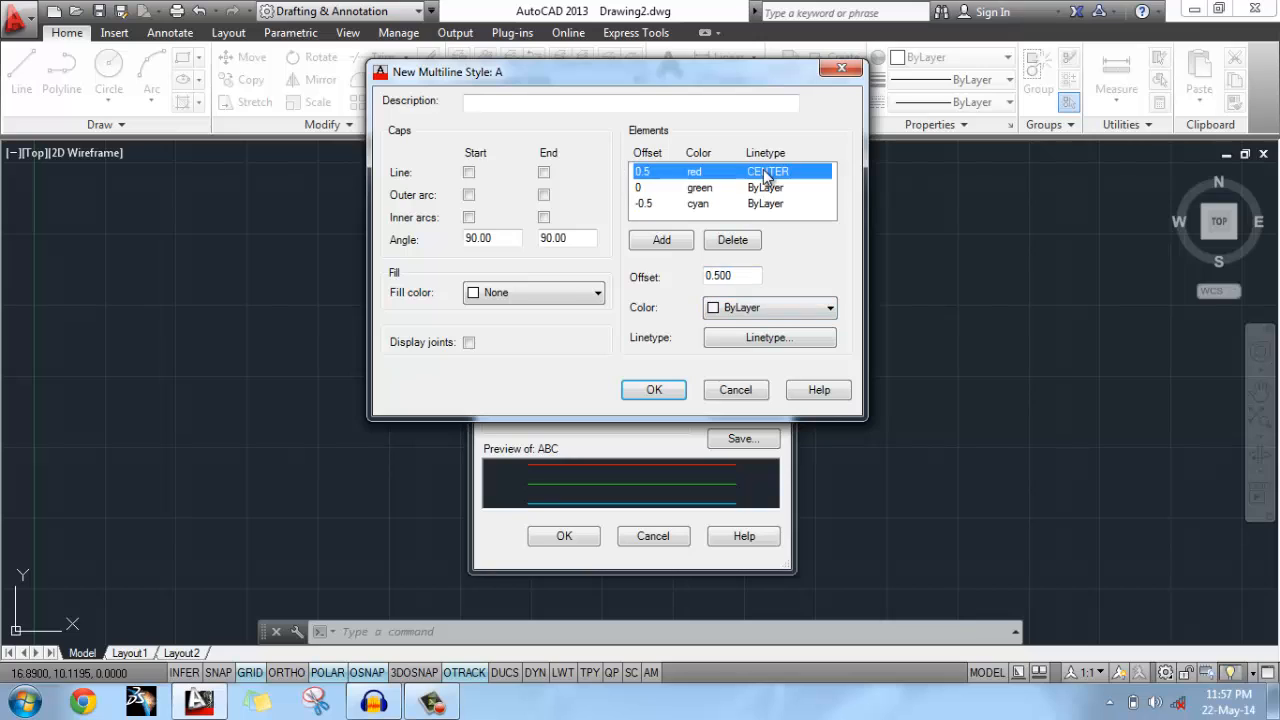
{"action": "left_click", "coordinate": [760, 308]}
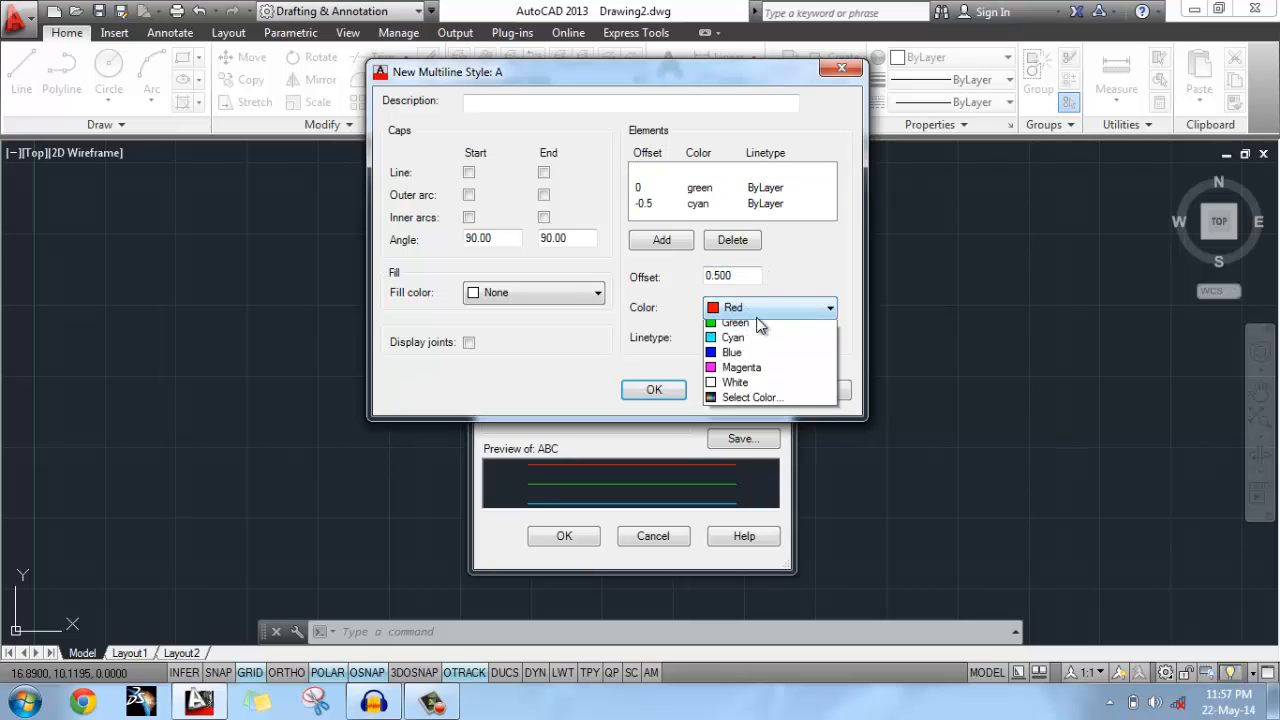
{"action": "left_click", "coordinate": [754, 322]}
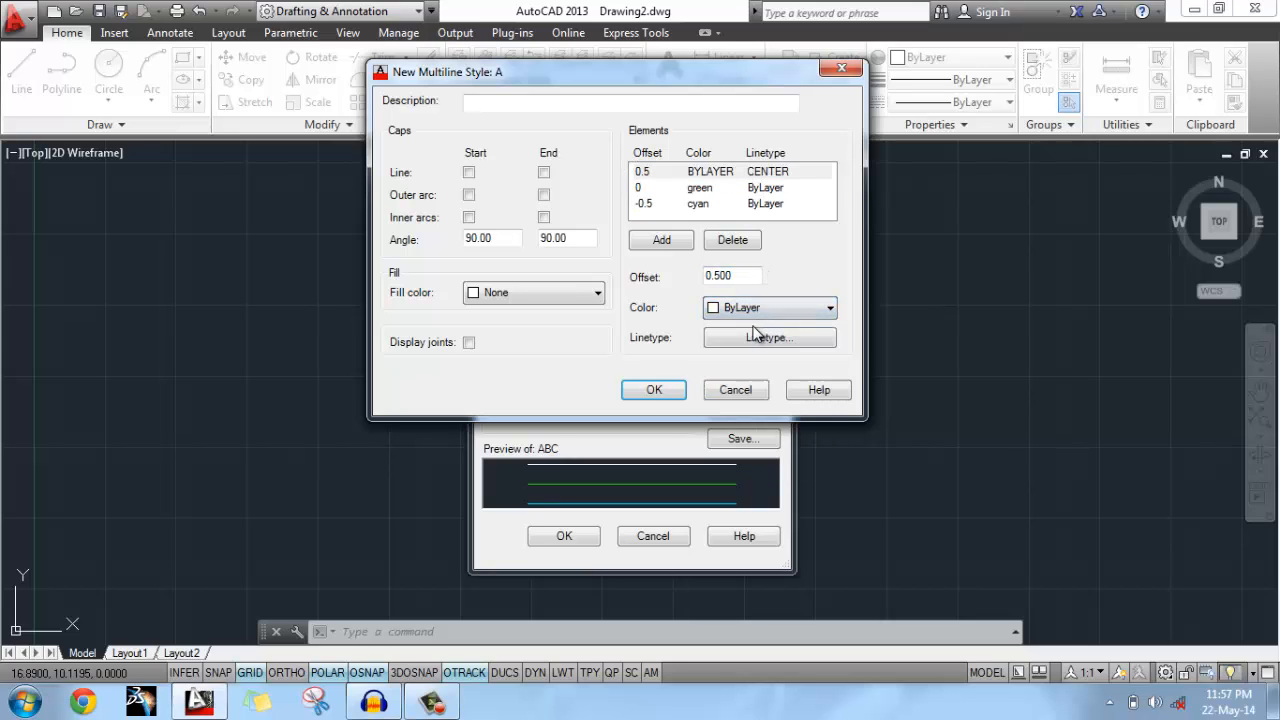
{"action": "left_click", "coordinate": [722, 188]}
{"action": "left_click", "coordinate": [770, 307]}
{"action": "left_click", "coordinate": [740, 328]}
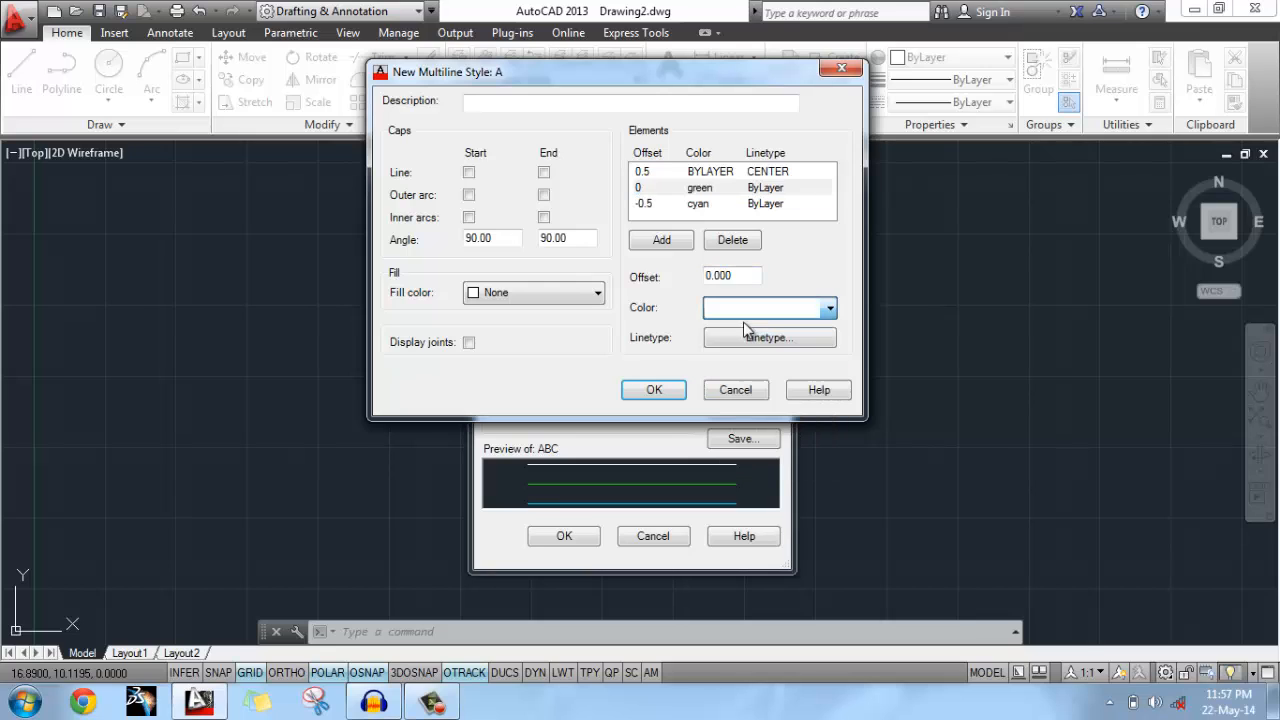
{"action": "left_click", "coordinate": [737, 204]}
{"action": "left_click", "coordinate": [742, 308]}
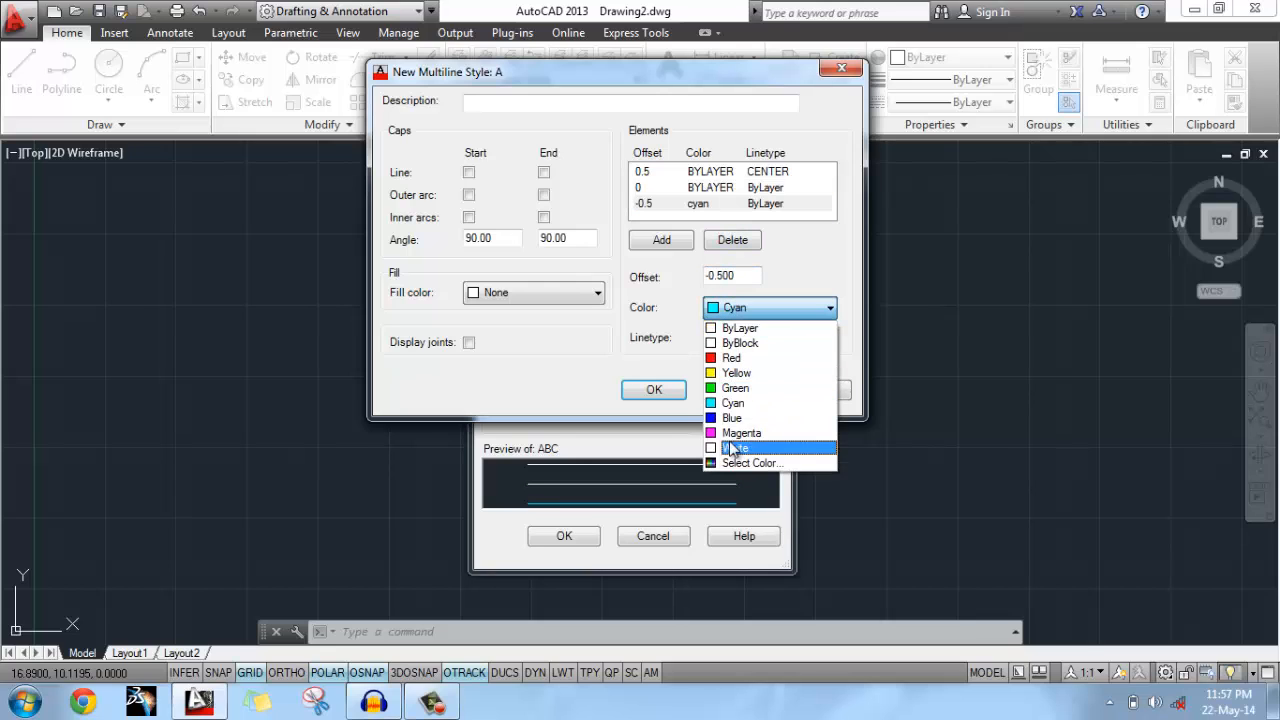
{"action": "left_click", "coordinate": [744, 310]}
{"action": "left_click", "coordinate": [765, 311]}
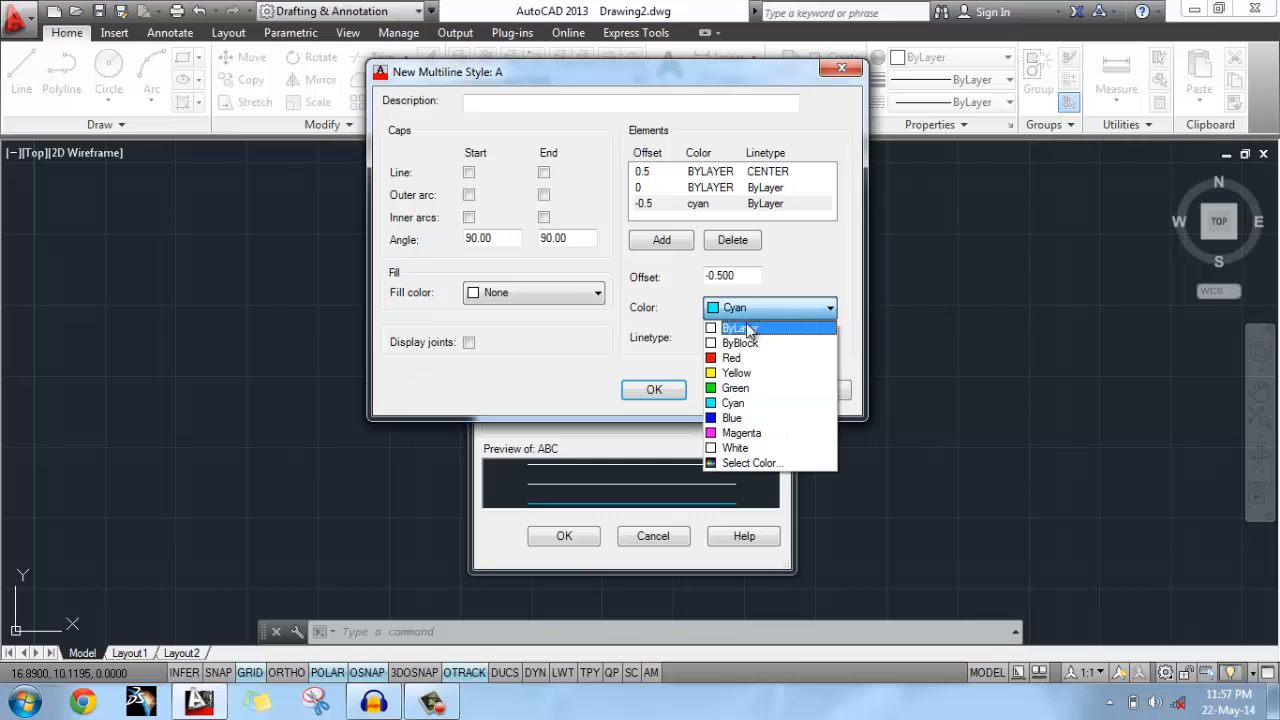
{"action": "left_click", "coordinate": [742, 327]}
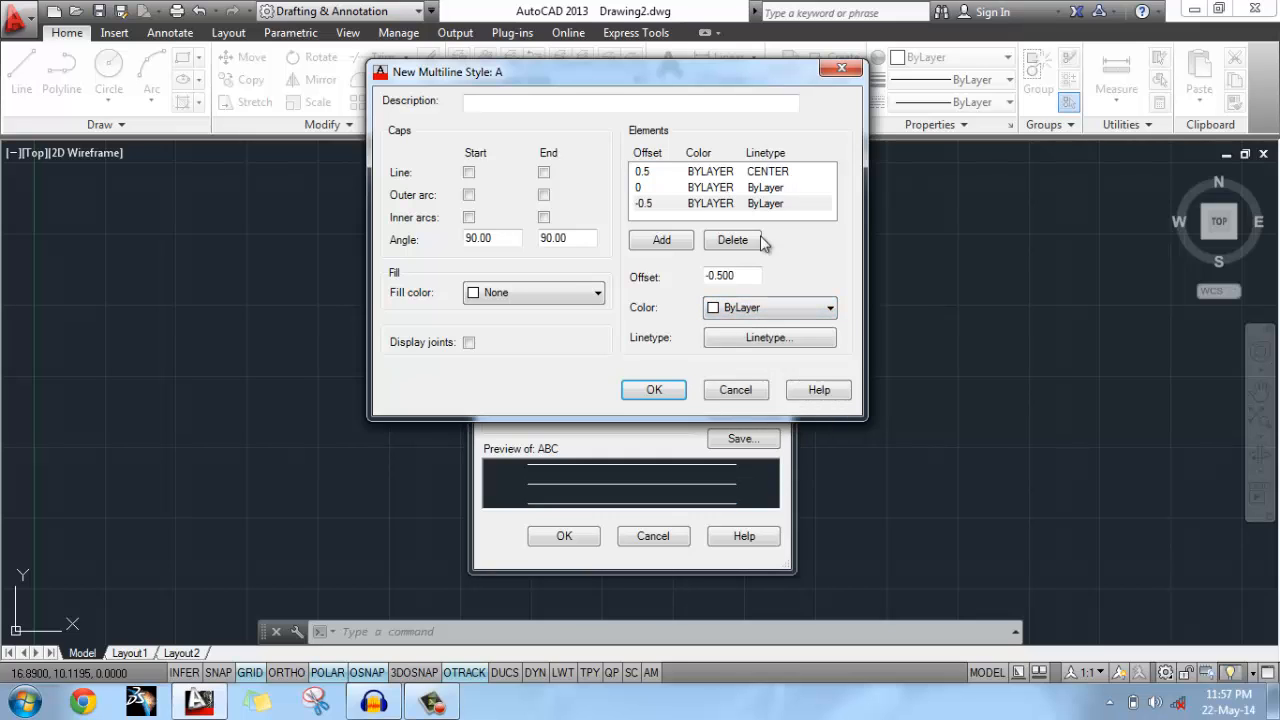
Set the linetype of style A's 0.5 offset element to ByLayer.
{"action": "left_click", "coordinate": [772, 174]}
{"action": "left_click", "coordinate": [782, 339]}
{"action": "left_click", "coordinate": [706, 297]}
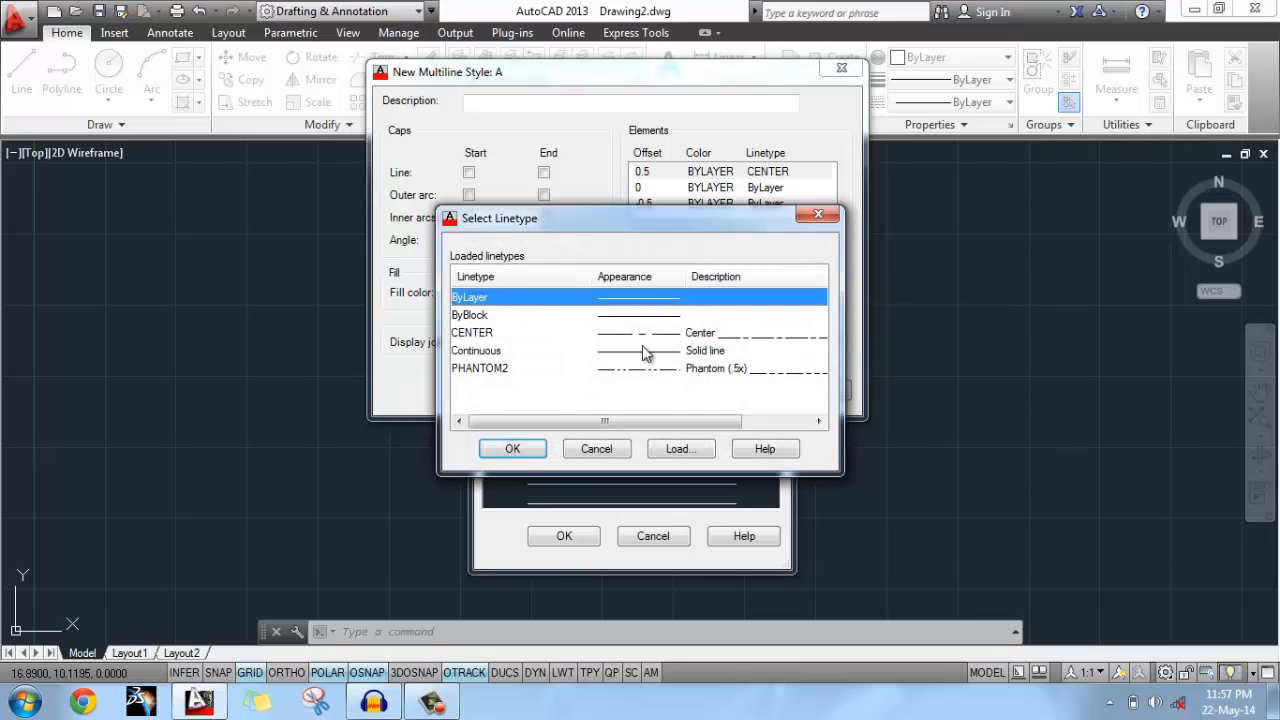
{"action": "left_click", "coordinate": [513, 449]}
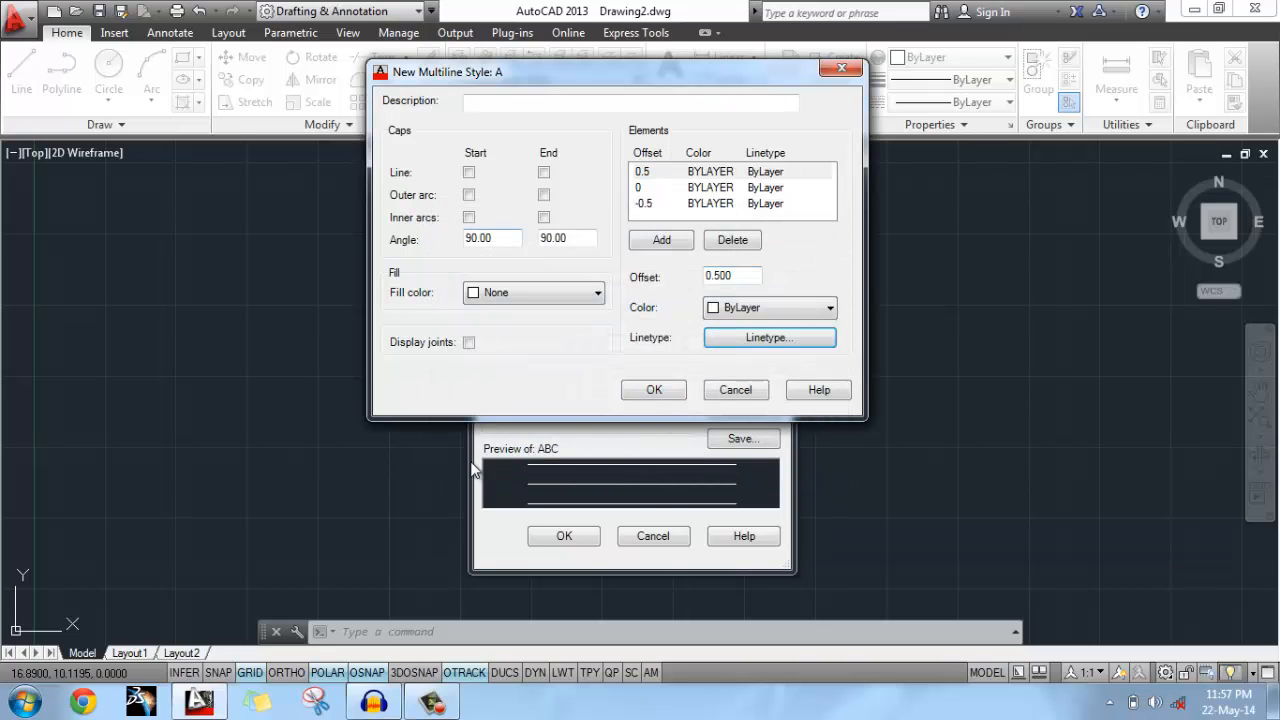
Accept the definition of style A and make it the current multiline style.
{"action": "left_click", "coordinate": [653, 392]}
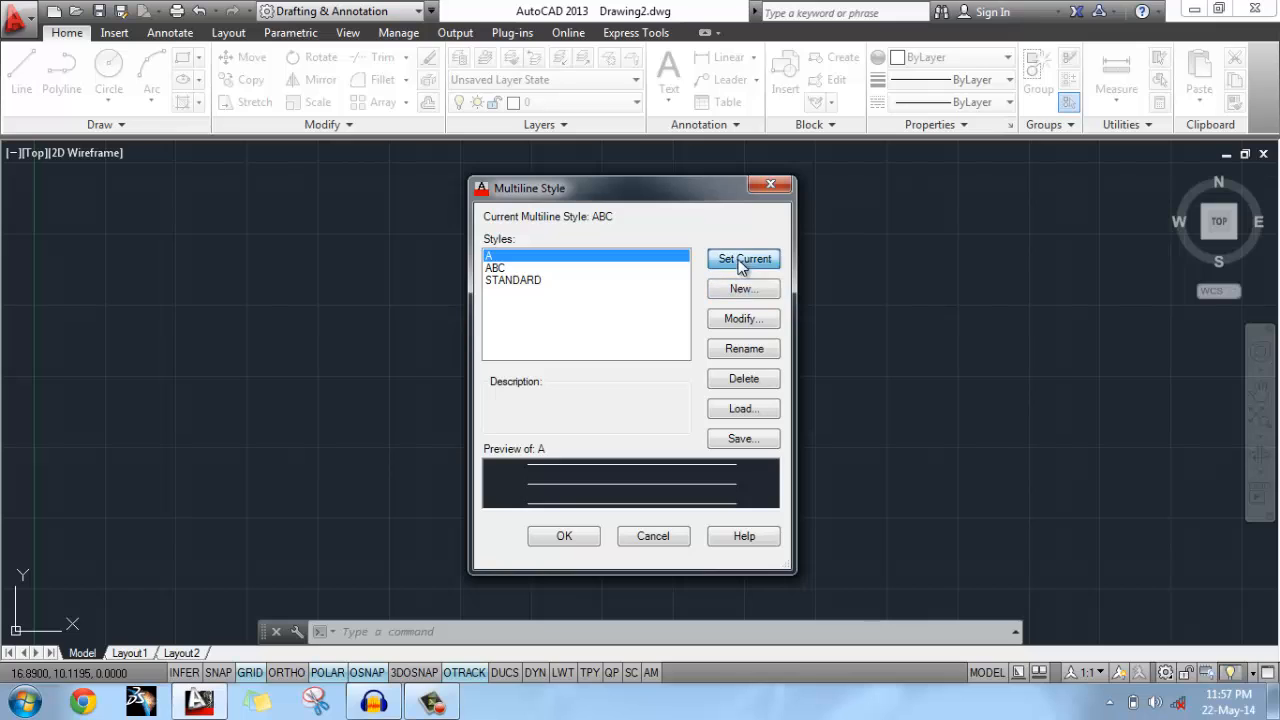
{"action": "left_click", "coordinate": [743, 259]}
{"action": "left_click", "coordinate": [585, 535]}
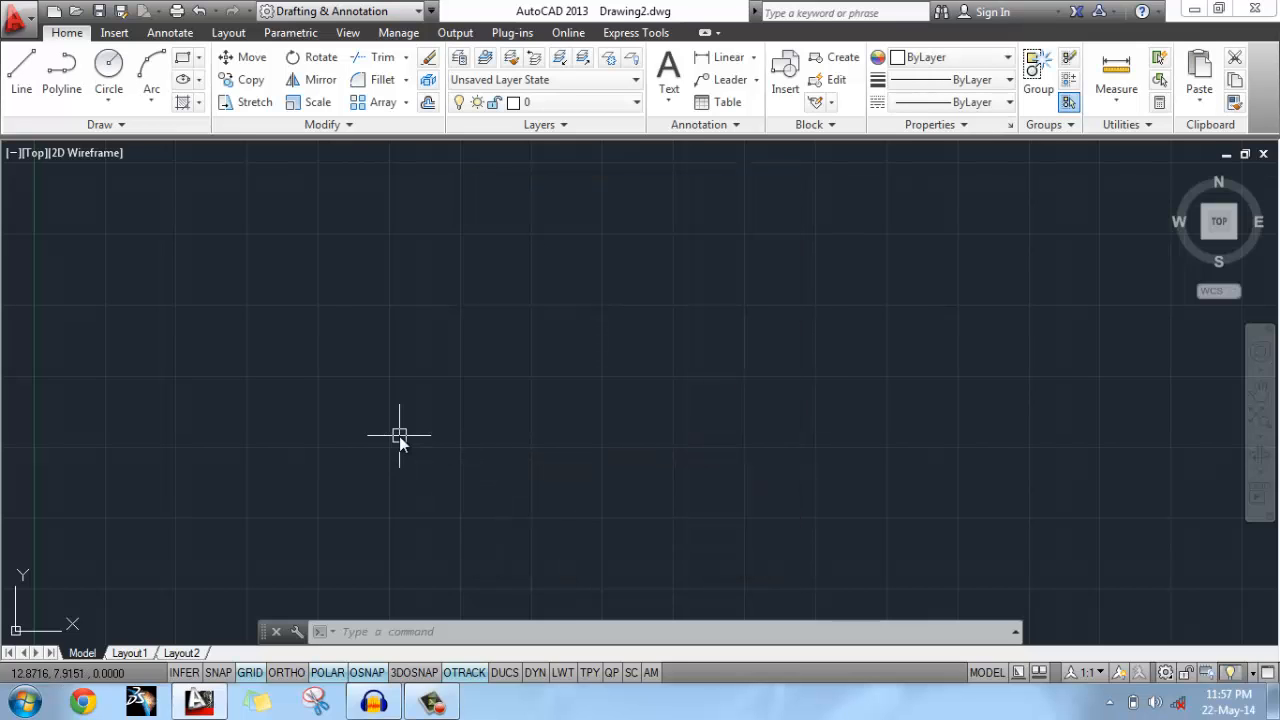
Draw a nine-segment zigzag multiline in style A whose later segments cross over the earlier ones several times.
{"action": "type", "text": "ml"}
{"action": "key", "text": "Return"}
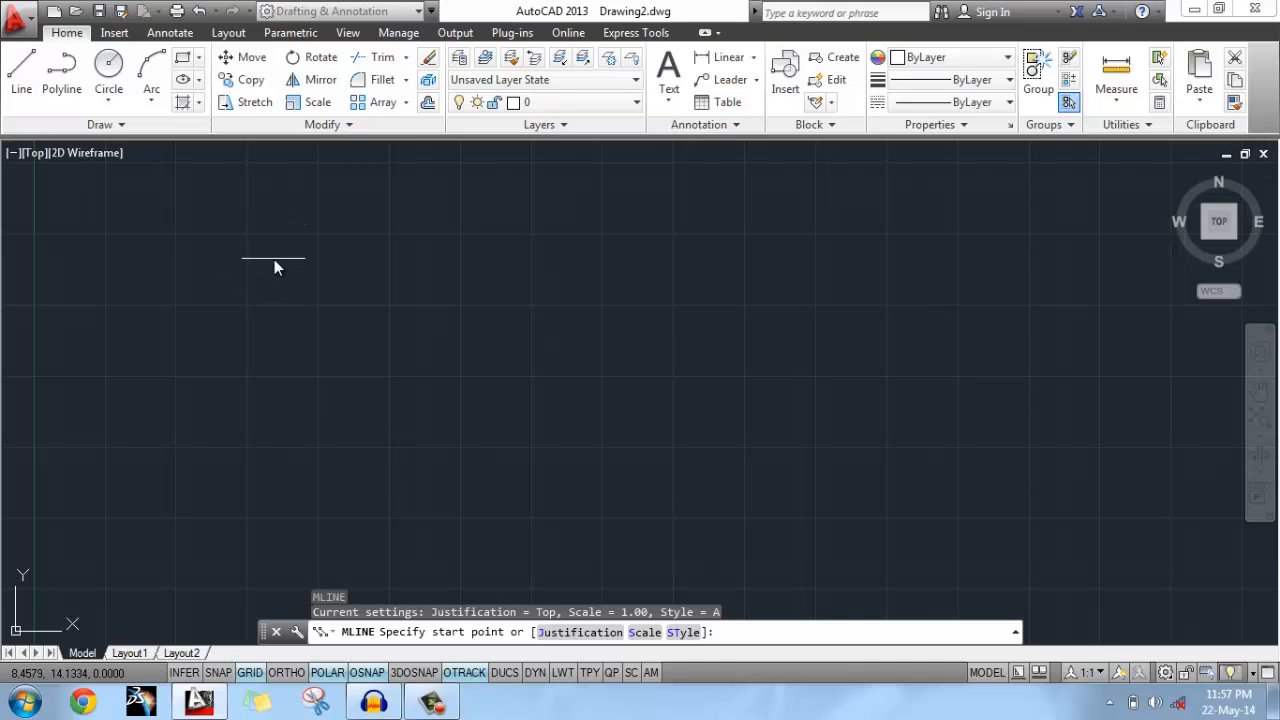
{"action": "left_click", "coordinate": [229, 389]}
{"action": "left_click", "coordinate": [477, 246]}
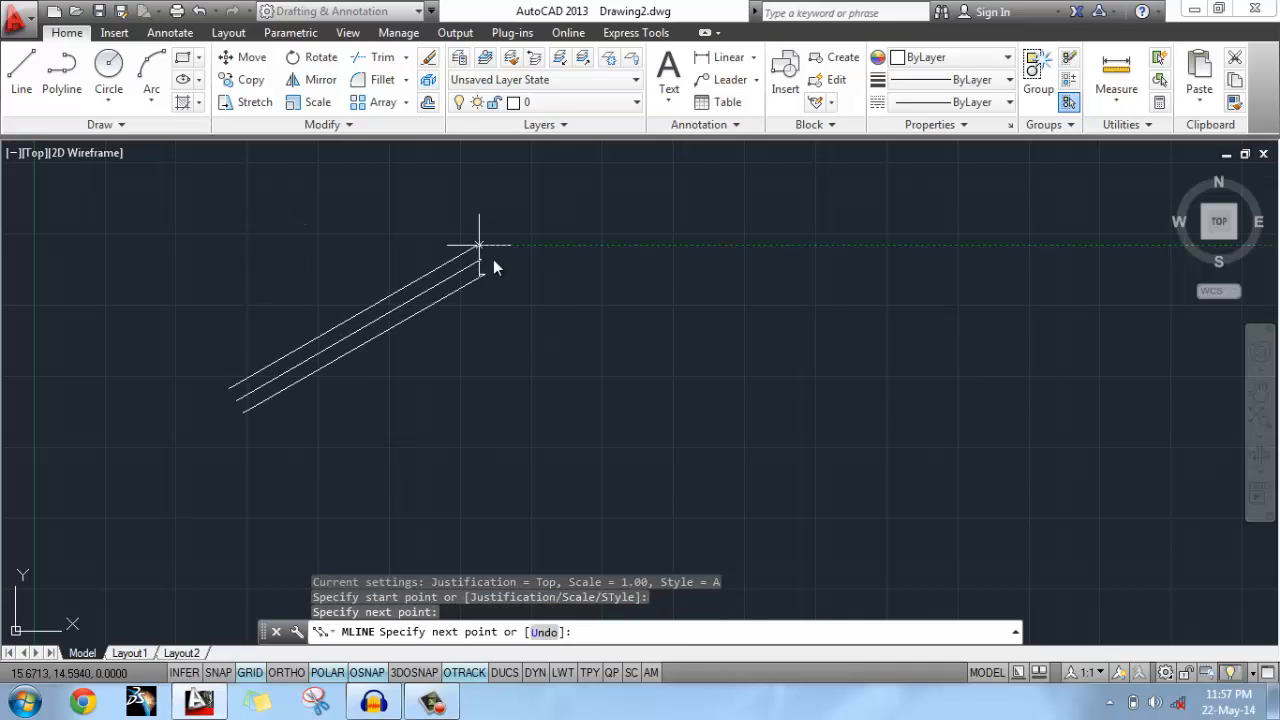
{"action": "left_click", "coordinate": [752, 464]}
{"action": "left_click", "coordinate": [958, 318]}
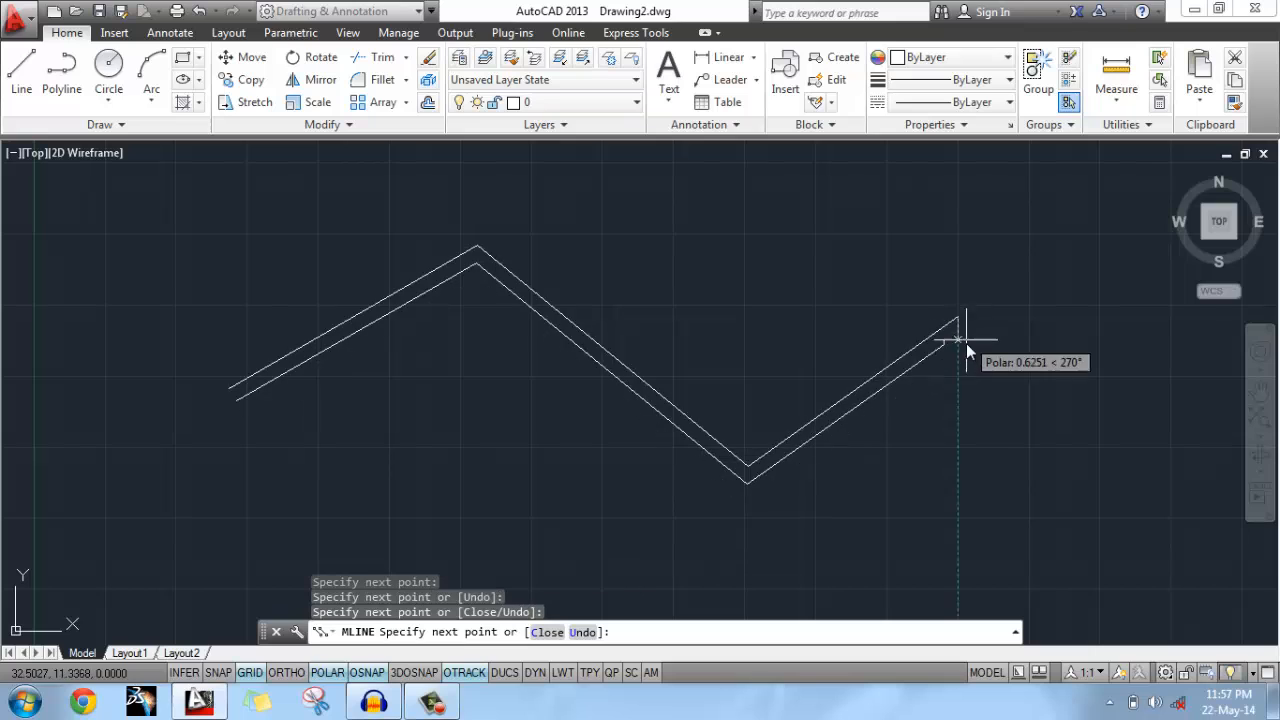
{"action": "scroll", "coordinate": [966, 343], "scroll_direction": "down", "scroll_amount": 2}
{"action": "left_click", "coordinate": [1043, 545]}
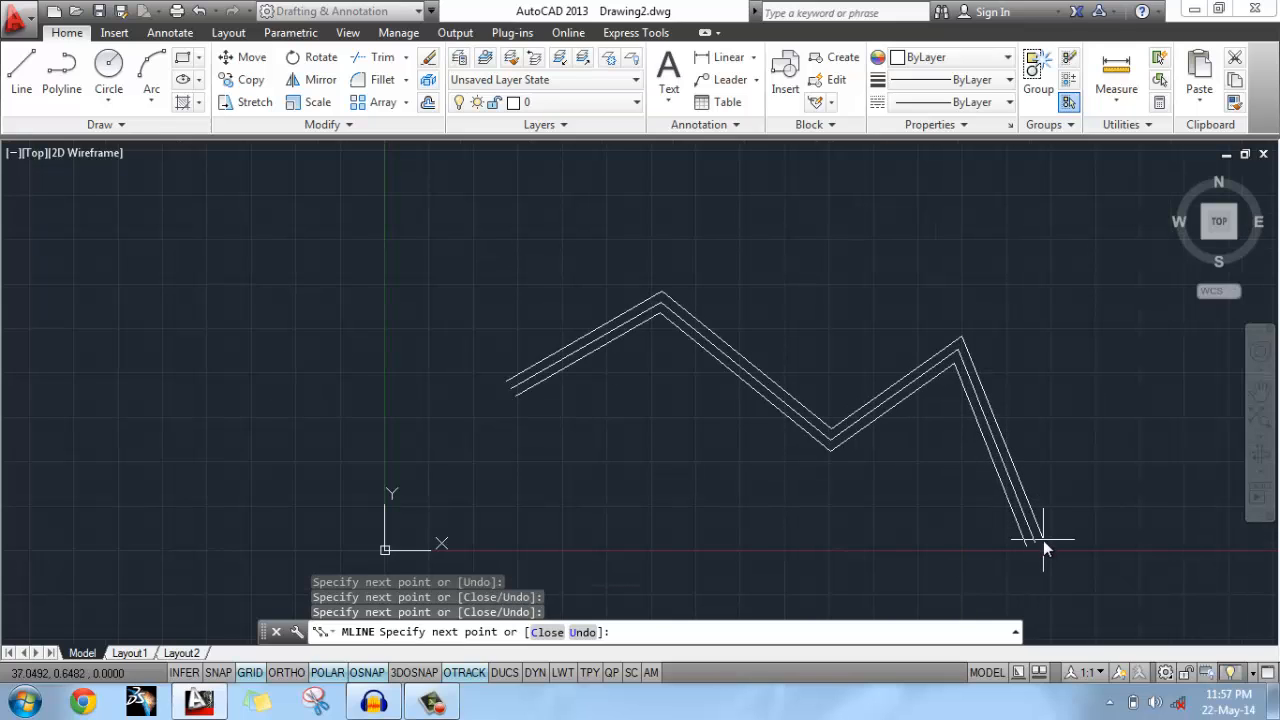
{"action": "left_click", "coordinate": [568, 548]}
{"action": "left_click", "coordinate": [797, 246]}
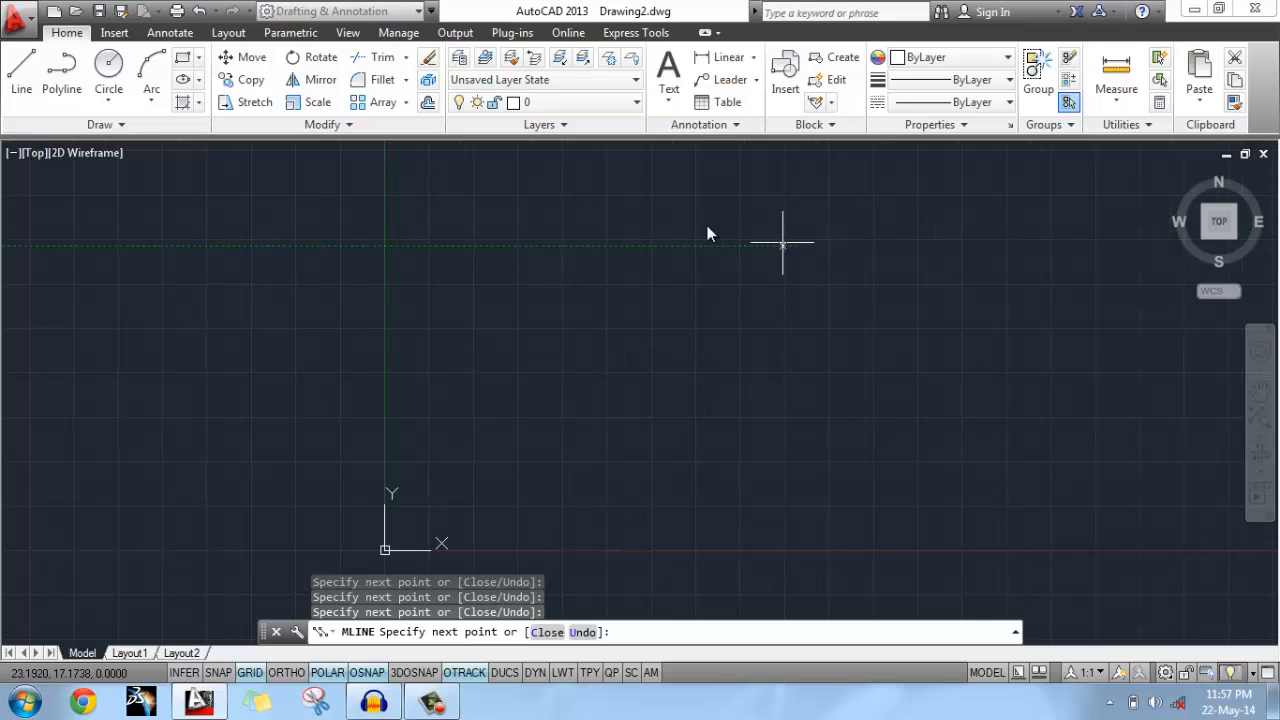
{"action": "left_click", "coordinate": [481, 200]}
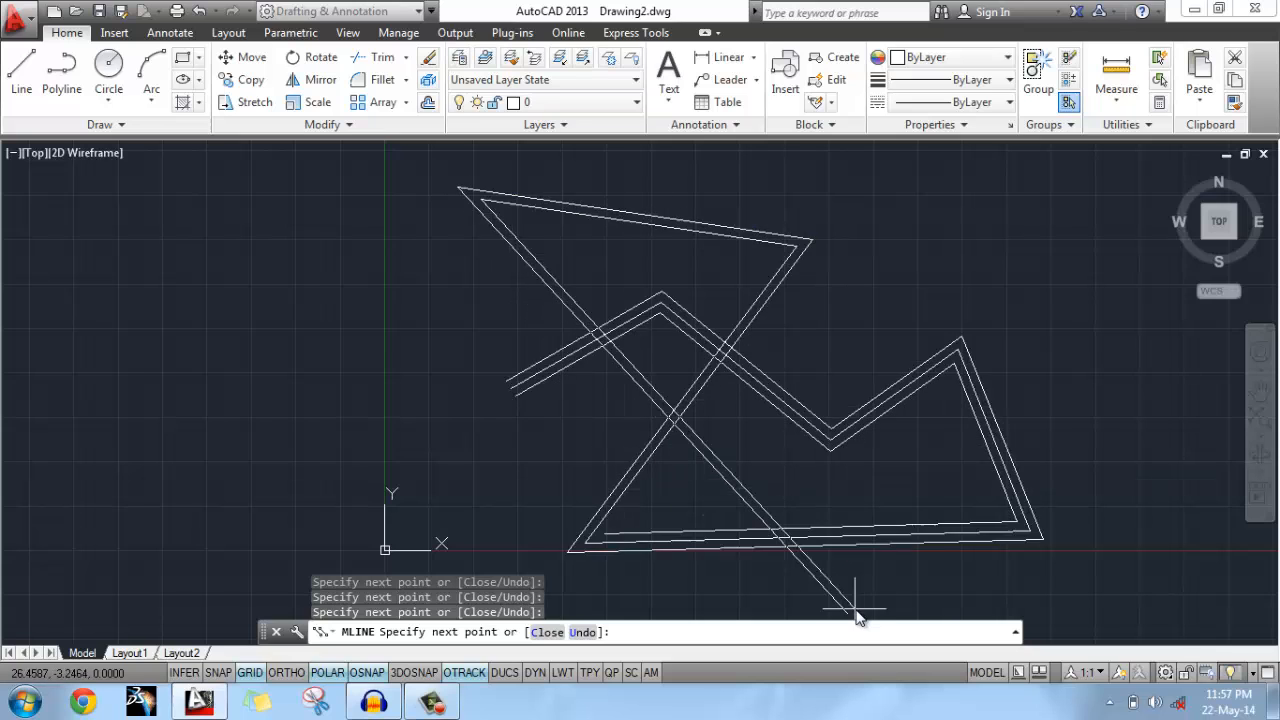
{"action": "key", "text": "Return"}
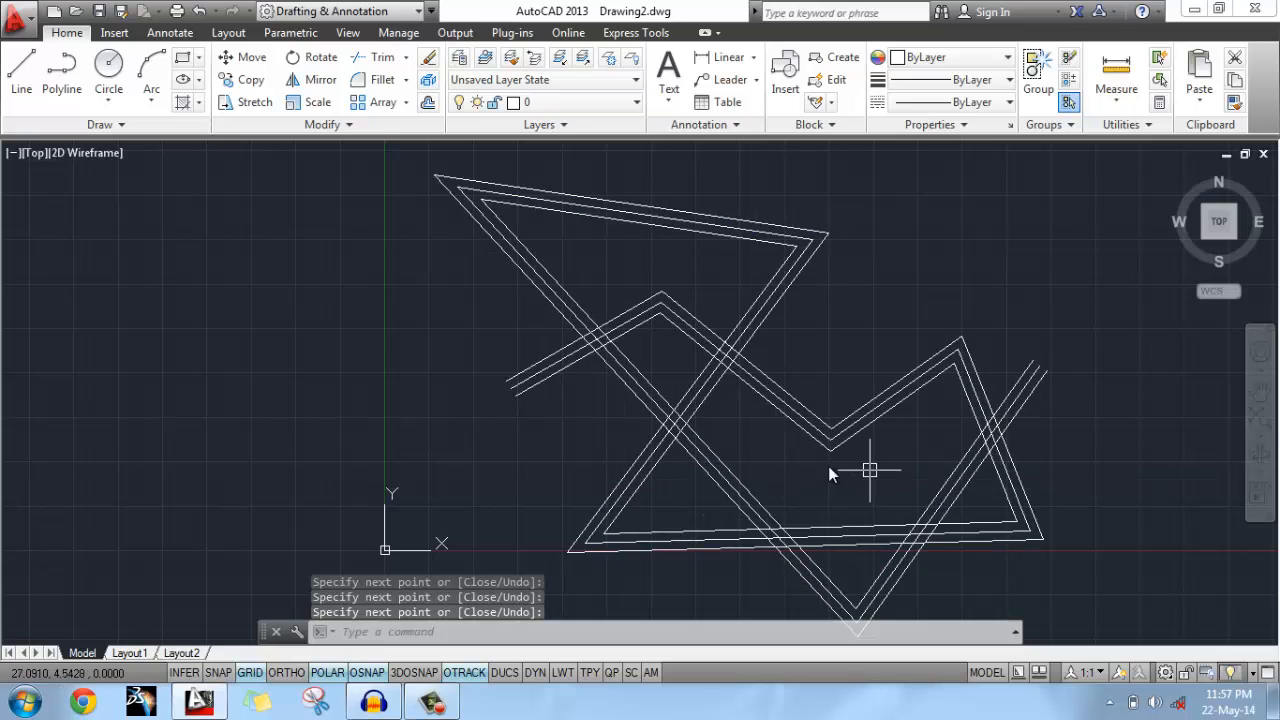
Apply Closed Cross where the long rising segment crosses the zigzag's second segment, picking the rising segment first so that it is cut.
{"action": "scroll", "coordinate": [777, 400], "scroll_direction": "down", "scroll_amount": 3}
{"action": "middle_click_drag", "start_coordinate": [626, 405], "coordinate": [673, 448]}
{"action": "scroll", "coordinate": [597, 397], "scroll_direction": "up", "scroll_amount": 2}
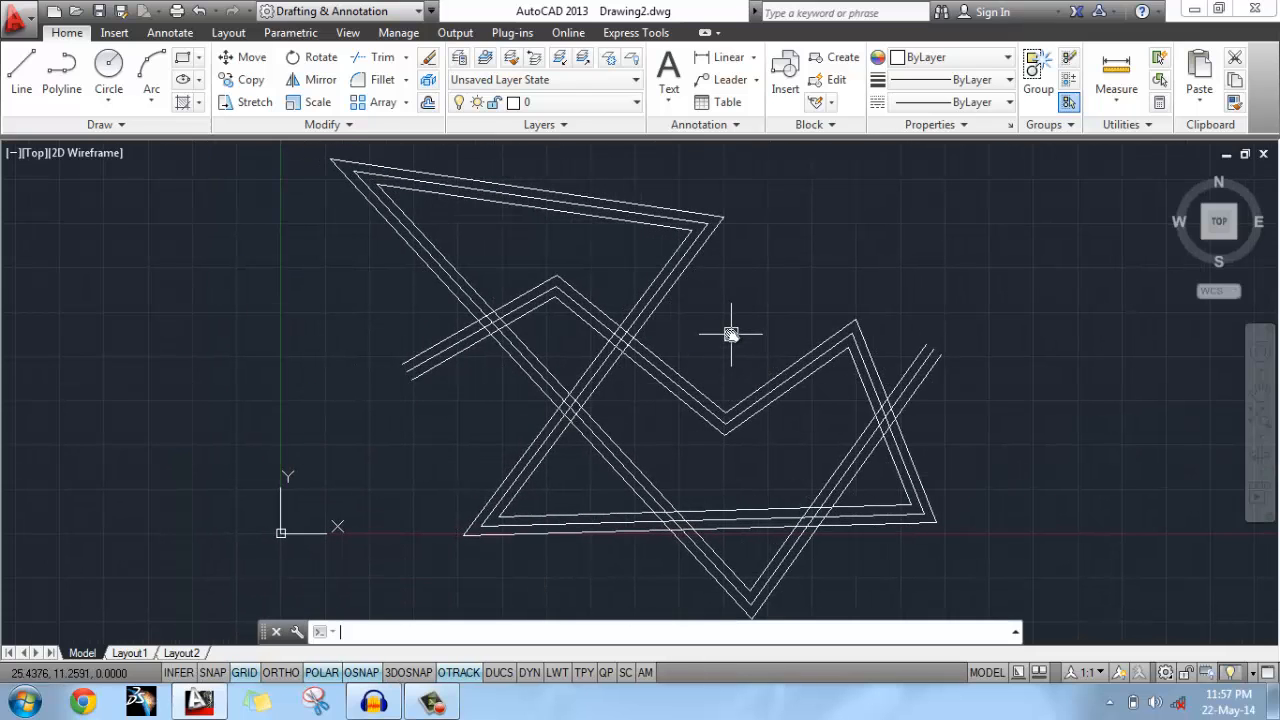
{"action": "type", "text": "LEDIT"}
{"action": "key", "text": "Return"}
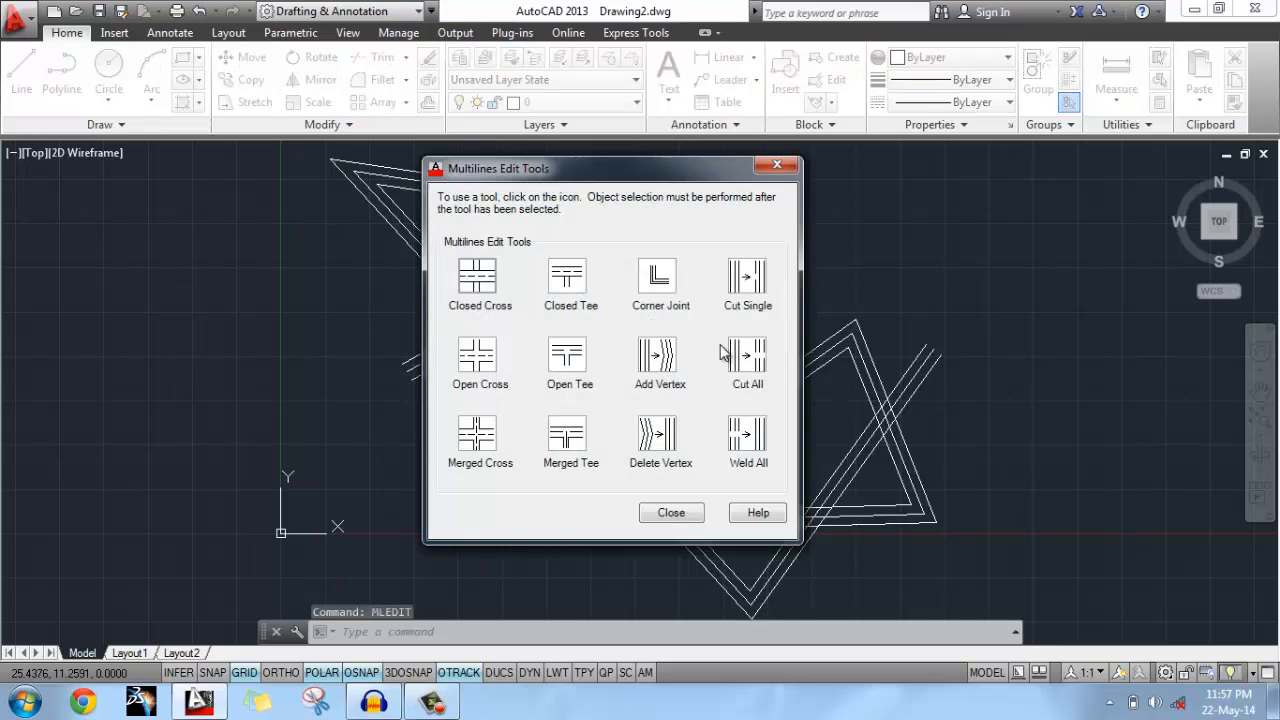
{"action": "left_click_drag", "start_coordinate": [585, 172], "coordinate": [989, 121]}
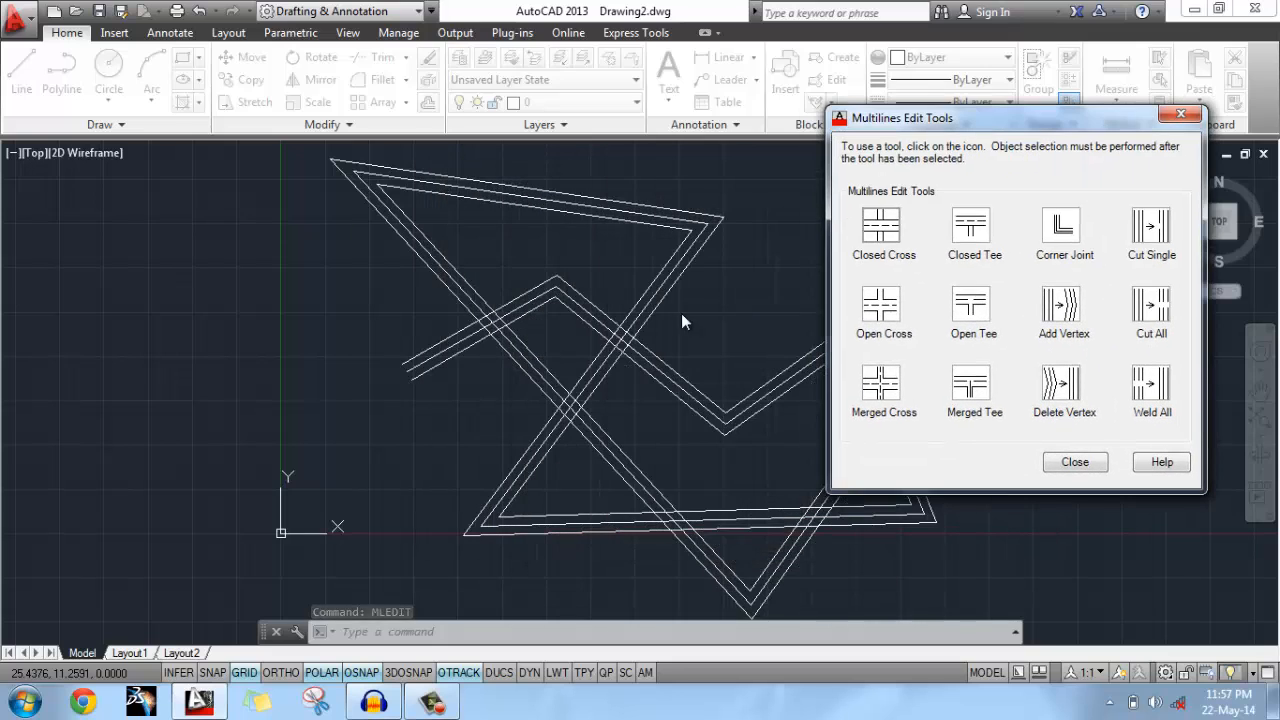
{"action": "left_click", "coordinate": [885, 230]}
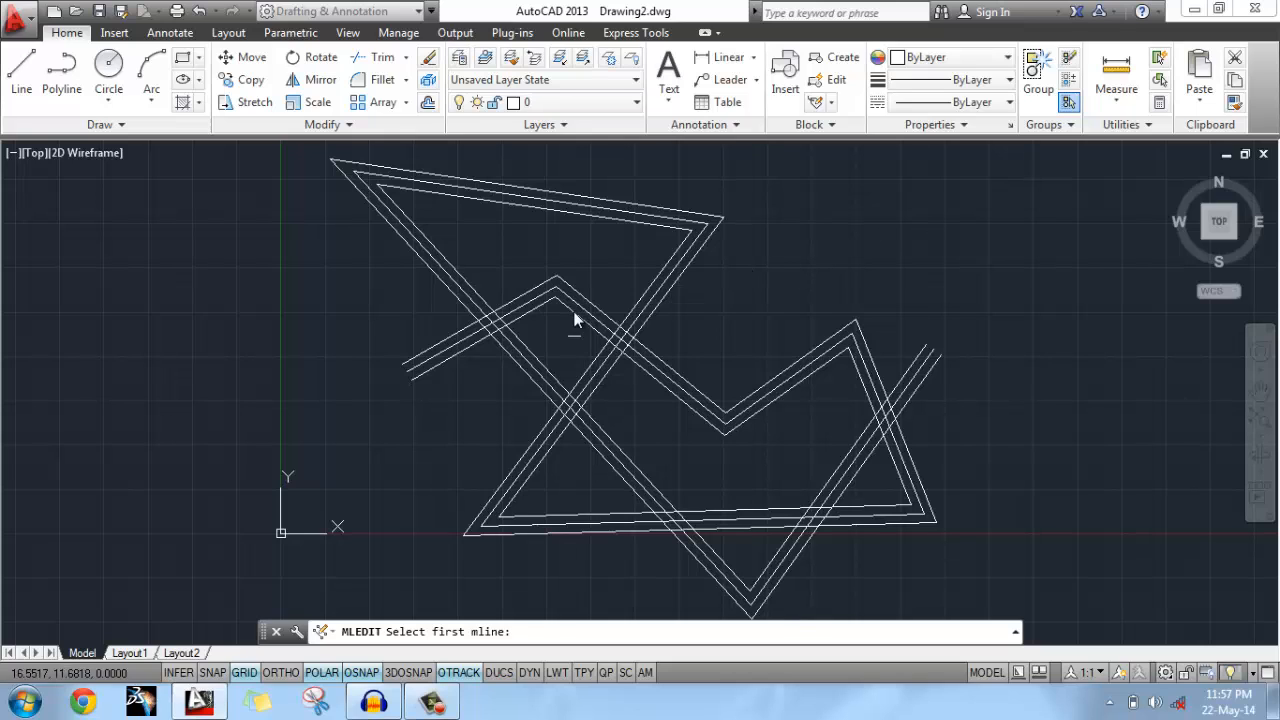
{"action": "scroll", "coordinate": [637, 341], "scroll_direction": "up", "scroll_amount": 2}
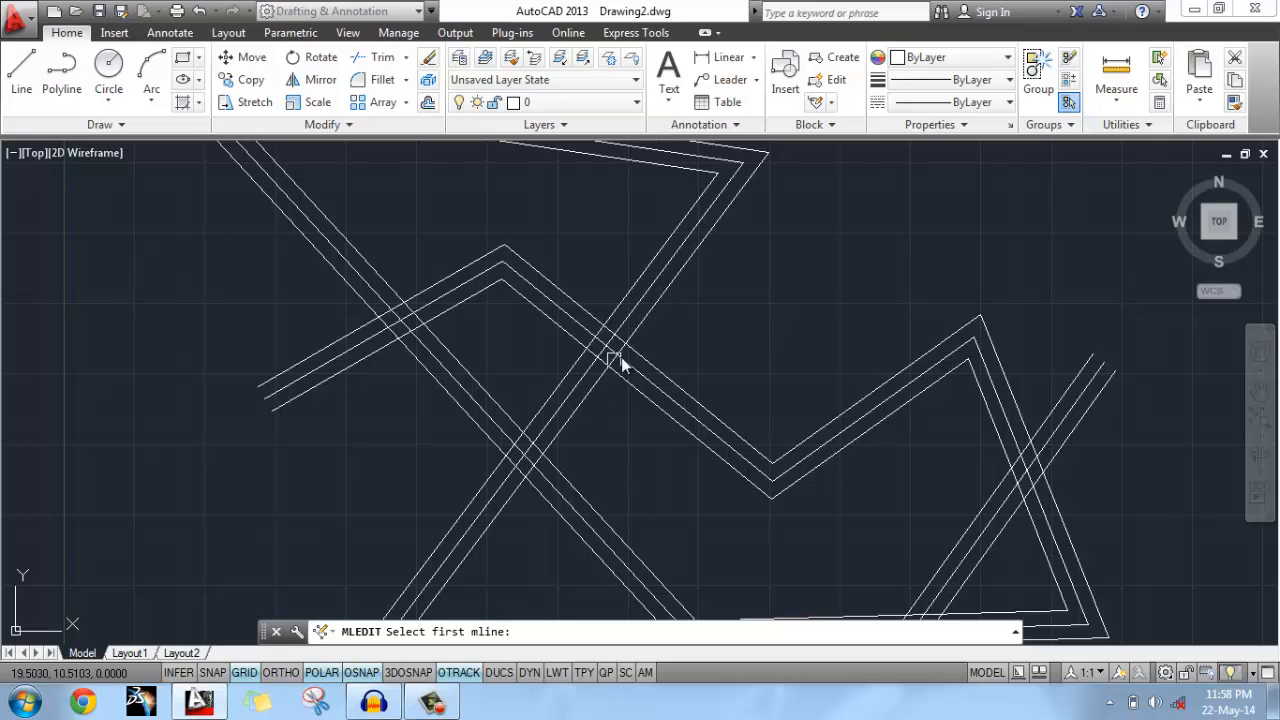
{"action": "left_click", "coordinate": [643, 324]}
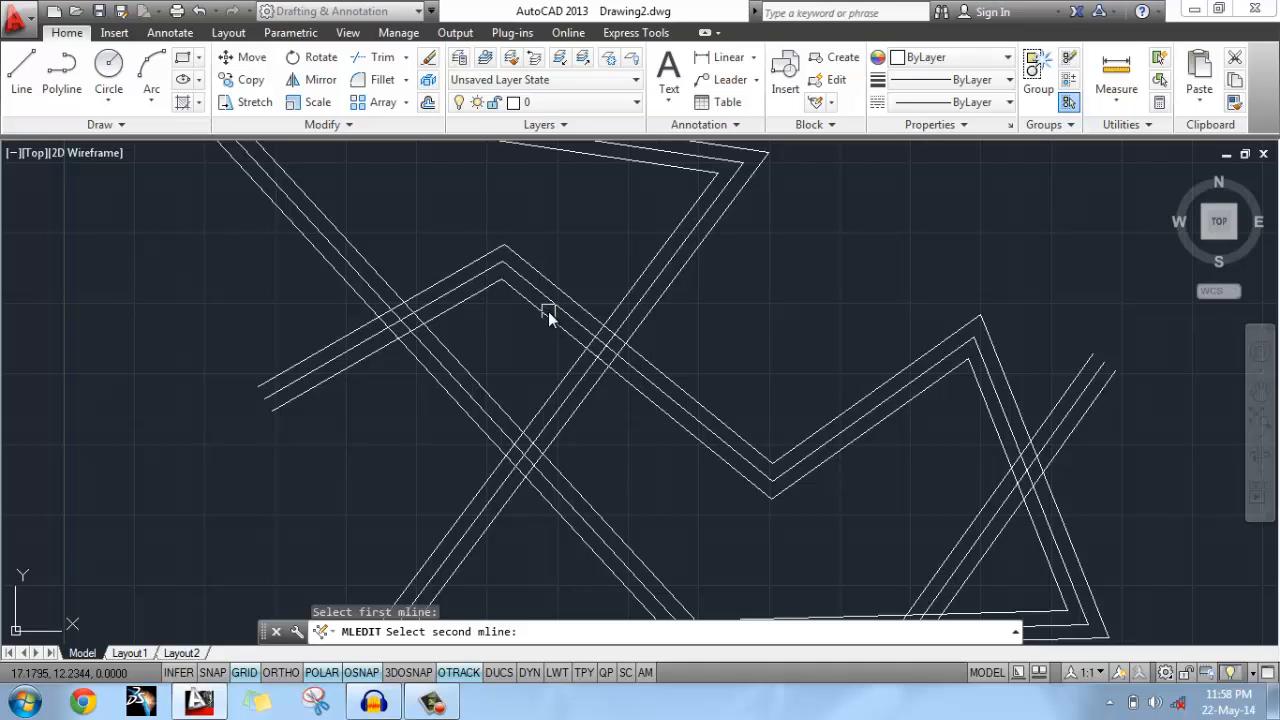
{"action": "left_click", "coordinate": [643, 365]}
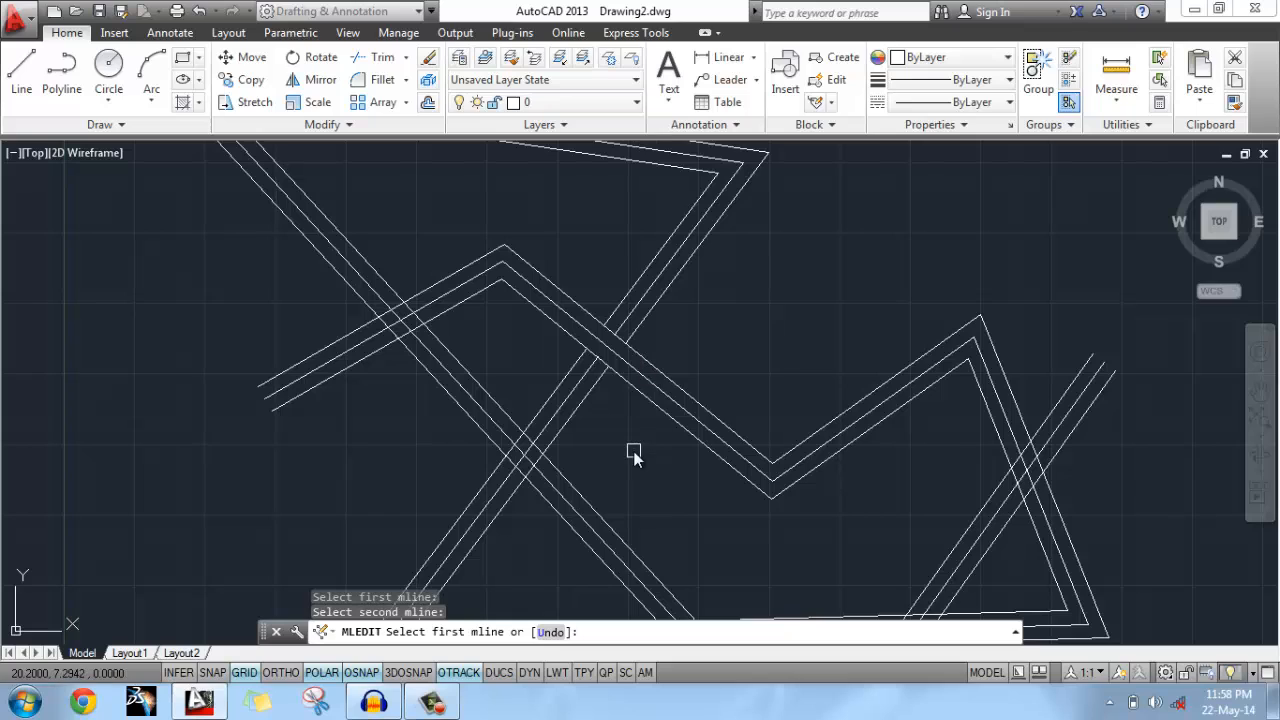
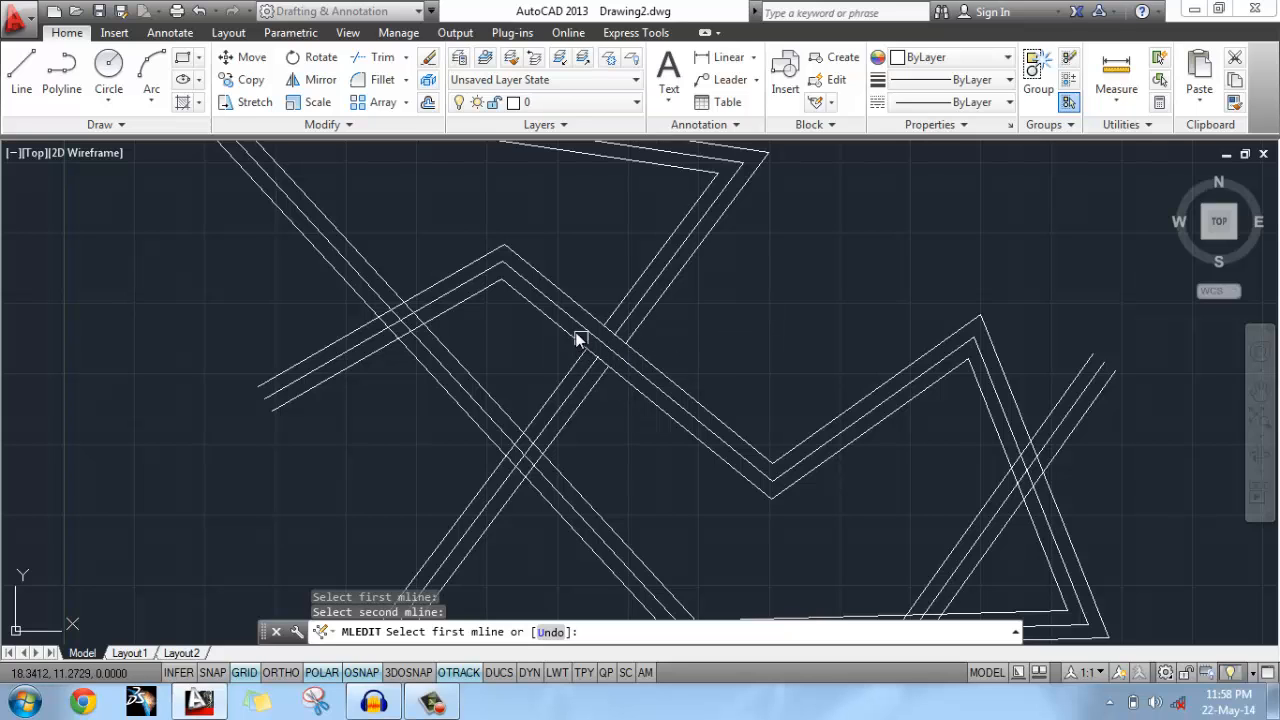
{"action": "key", "text": "Return"}
Apply Open Cross where the long descending diagonal crosses the zigzag's first segment, picking the diagonal first.
{"action": "key", "text": "Return"}
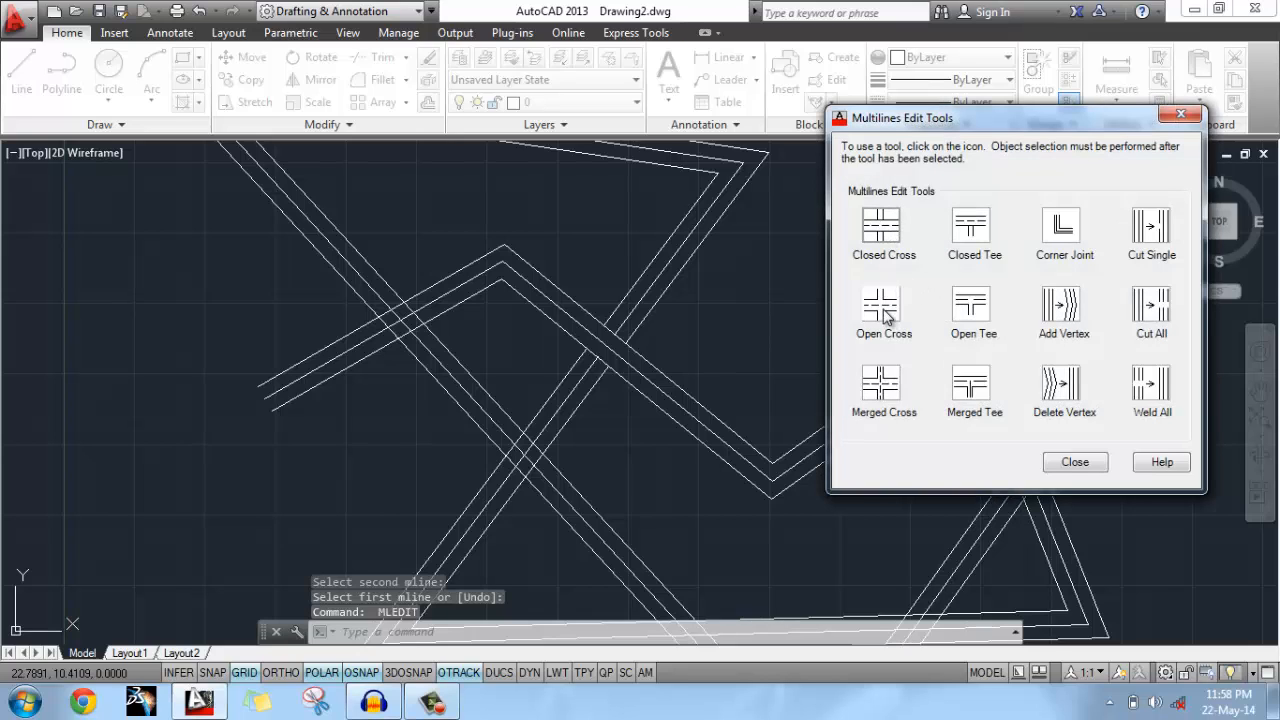
{"action": "left_click", "coordinate": [882, 305]}
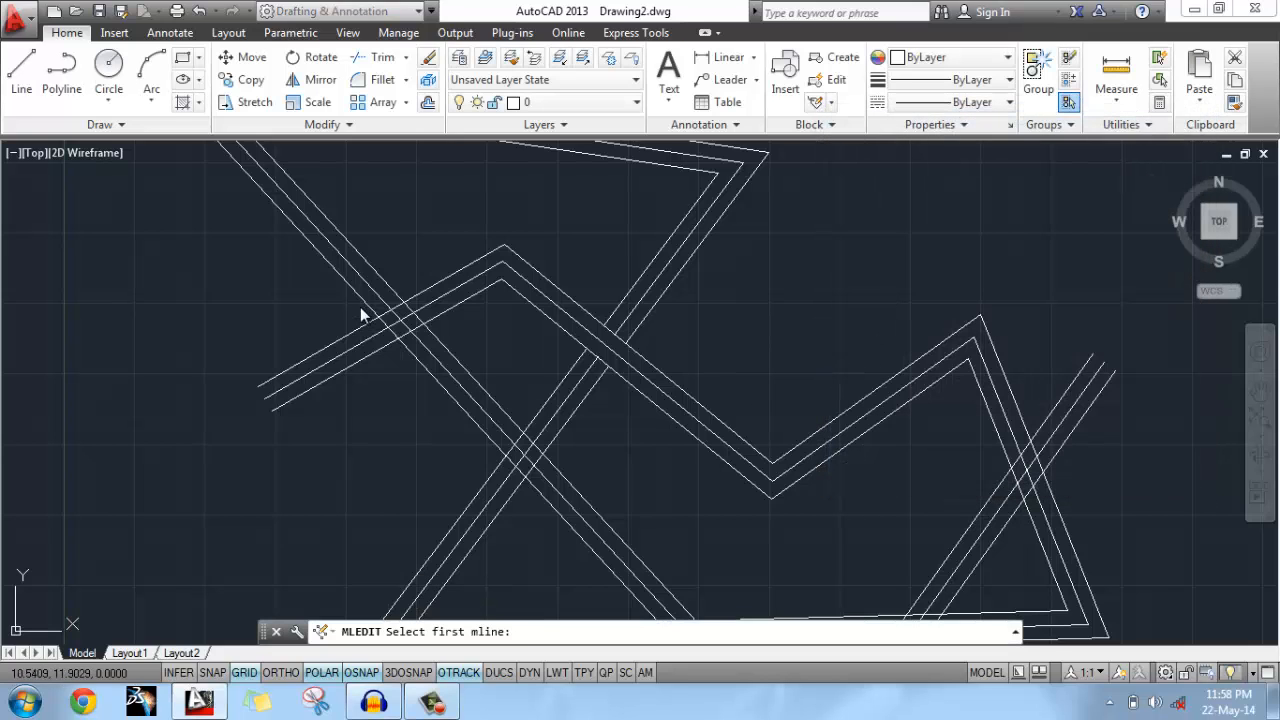
{"action": "left_click", "coordinate": [367, 288]}
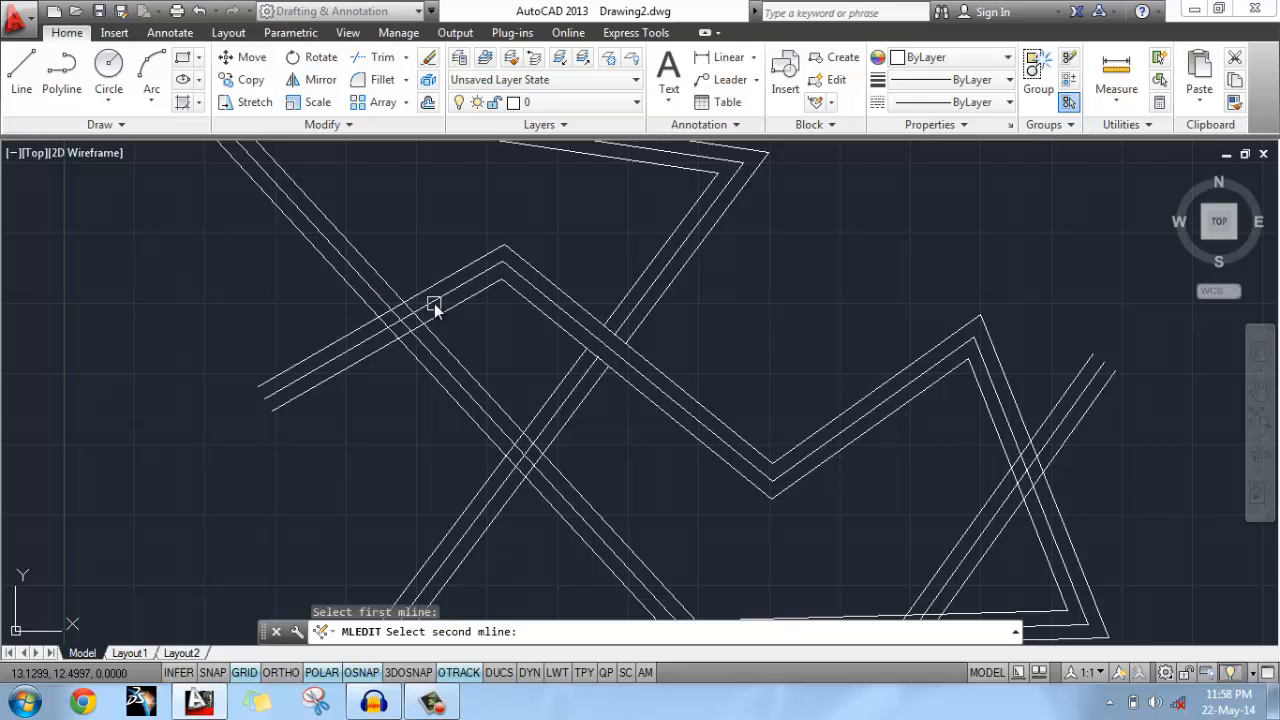
{"action": "left_click", "coordinate": [434, 301]}
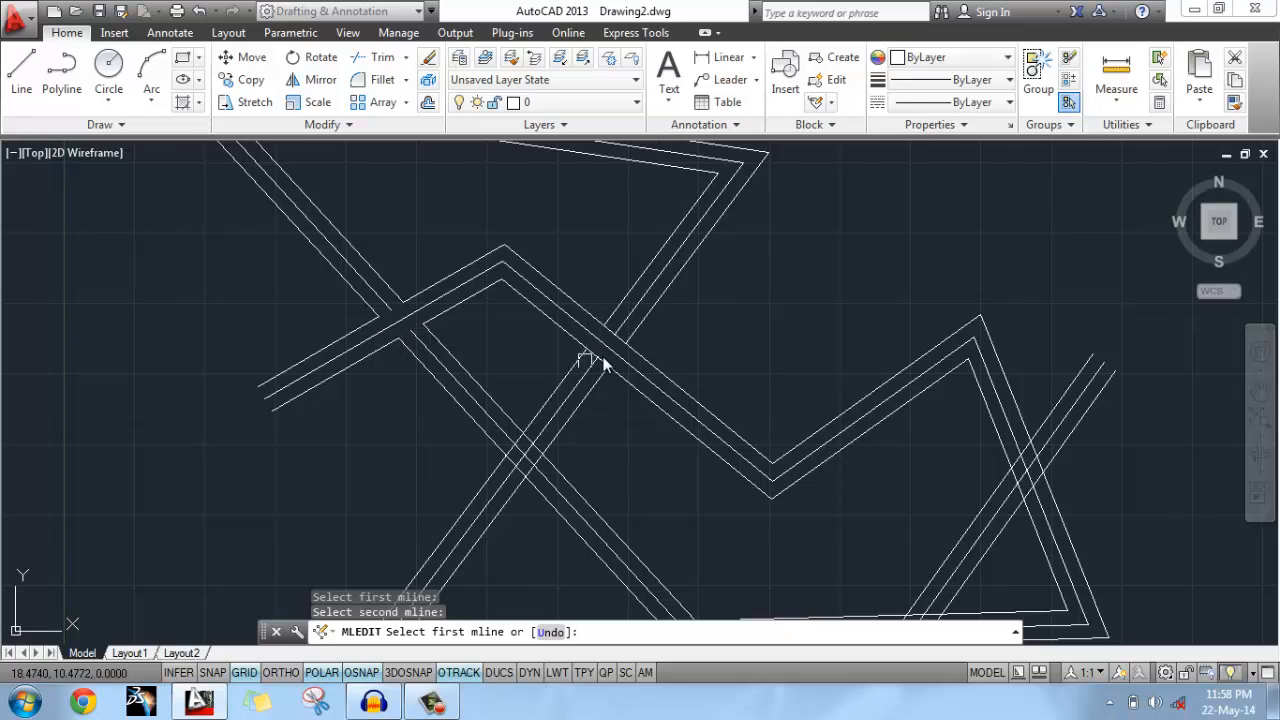
{"action": "key", "text": "Return"}
Apply Merged Cross where the long rising segment crosses the long descending diagonal, picking the rising segment first.
{"action": "key", "text": "Return"}
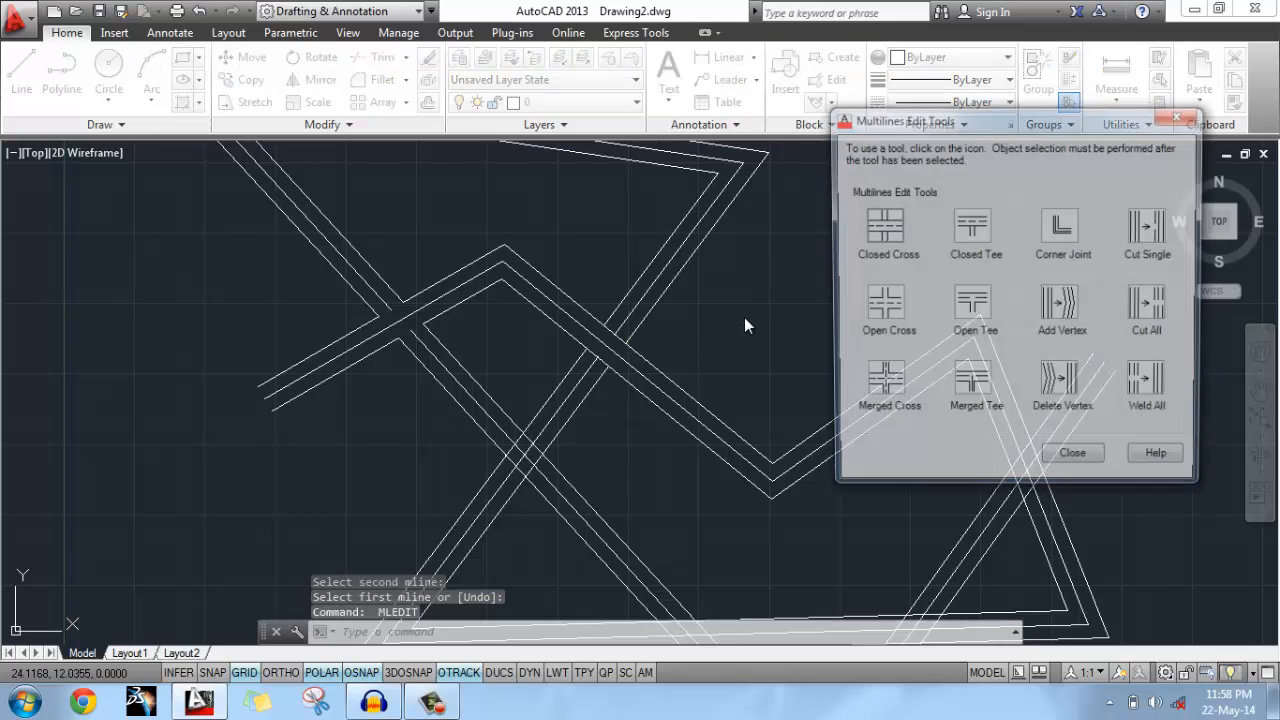
{"action": "left_click", "coordinate": [884, 386]}
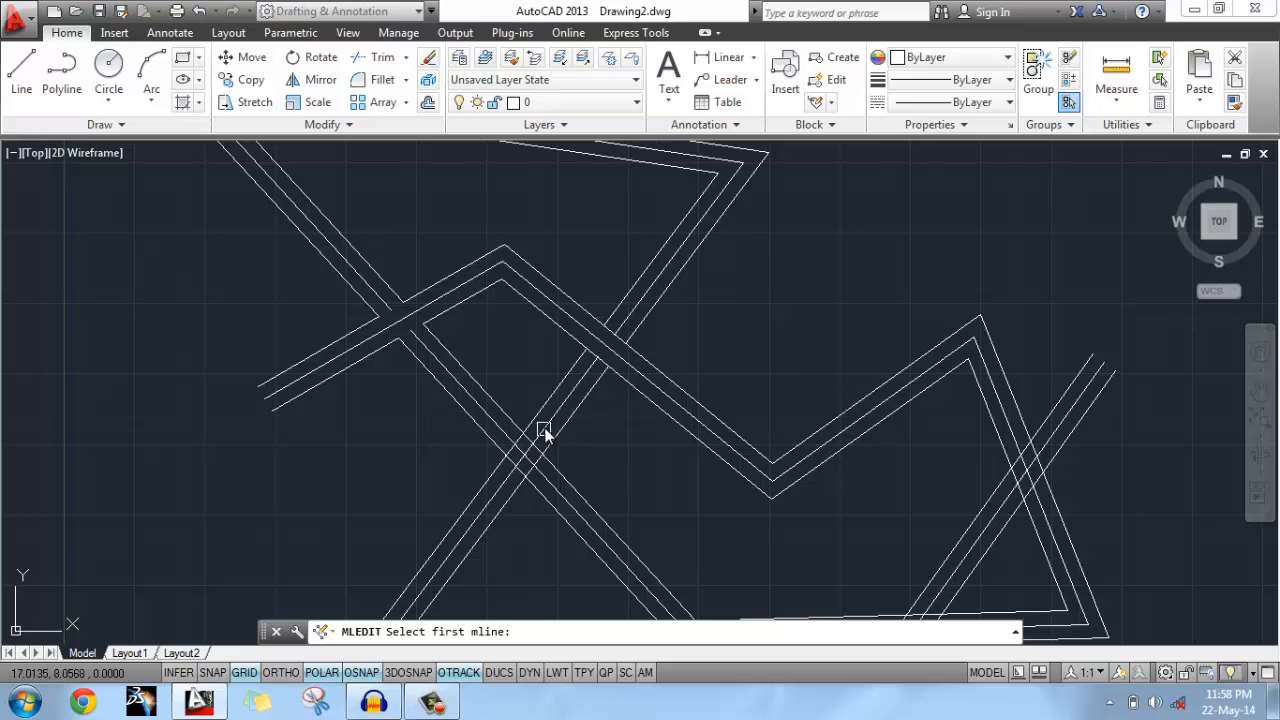
{"action": "left_click", "coordinate": [545, 408]}
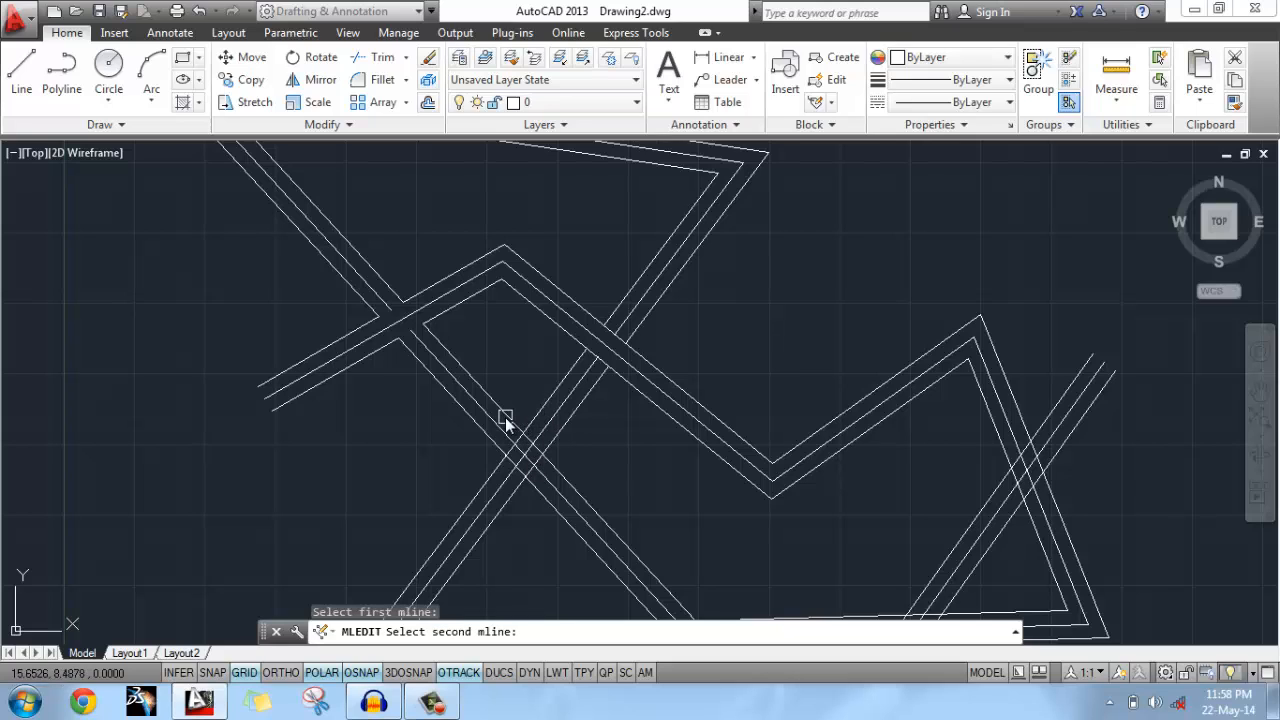
{"action": "left_click", "coordinate": [505, 418]}
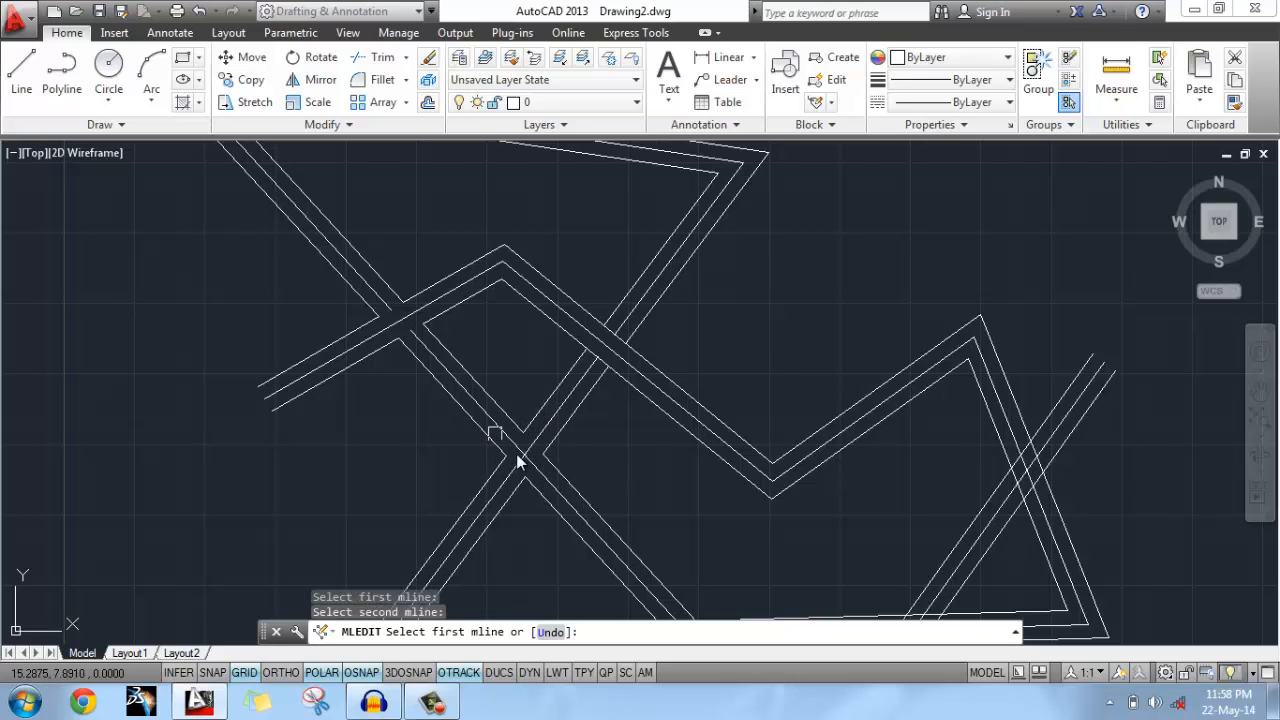
Erase the entire self-crossing zigzag multiline from the drawing.
{"action": "key", "text": "Return"}
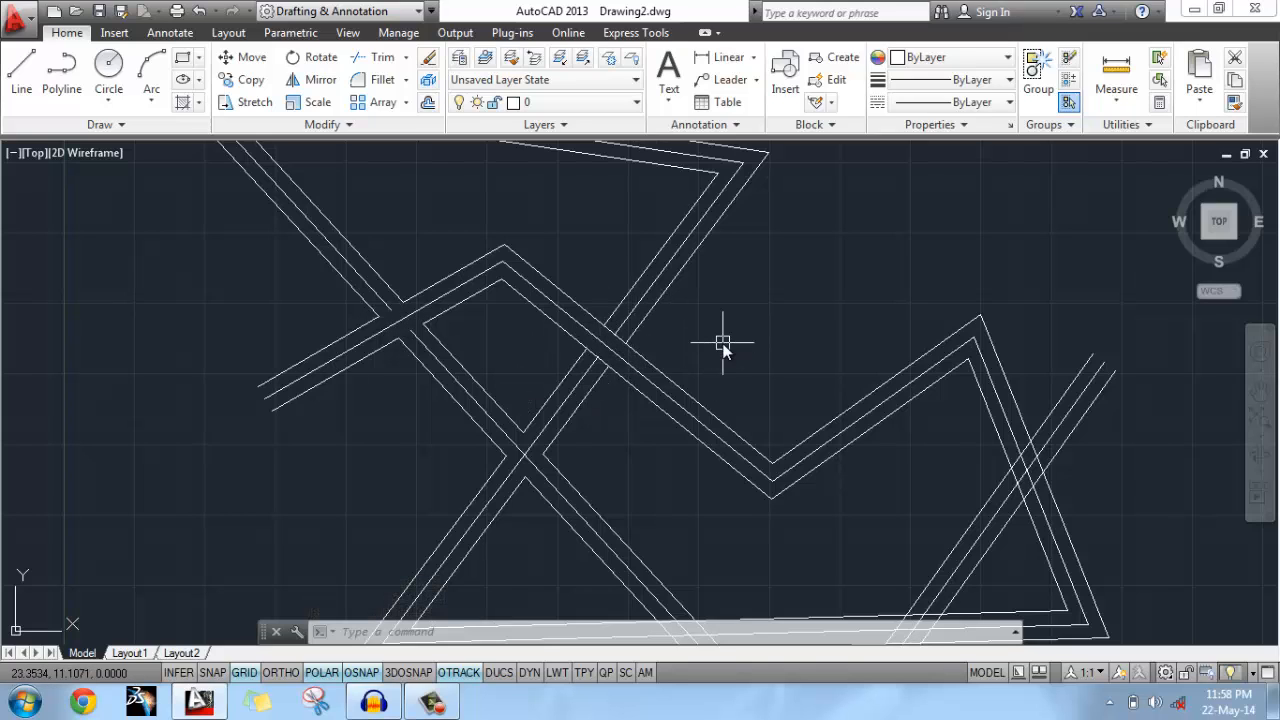
{"action": "type", "text": "mledit"}
{"action": "key", "text": "Return"}
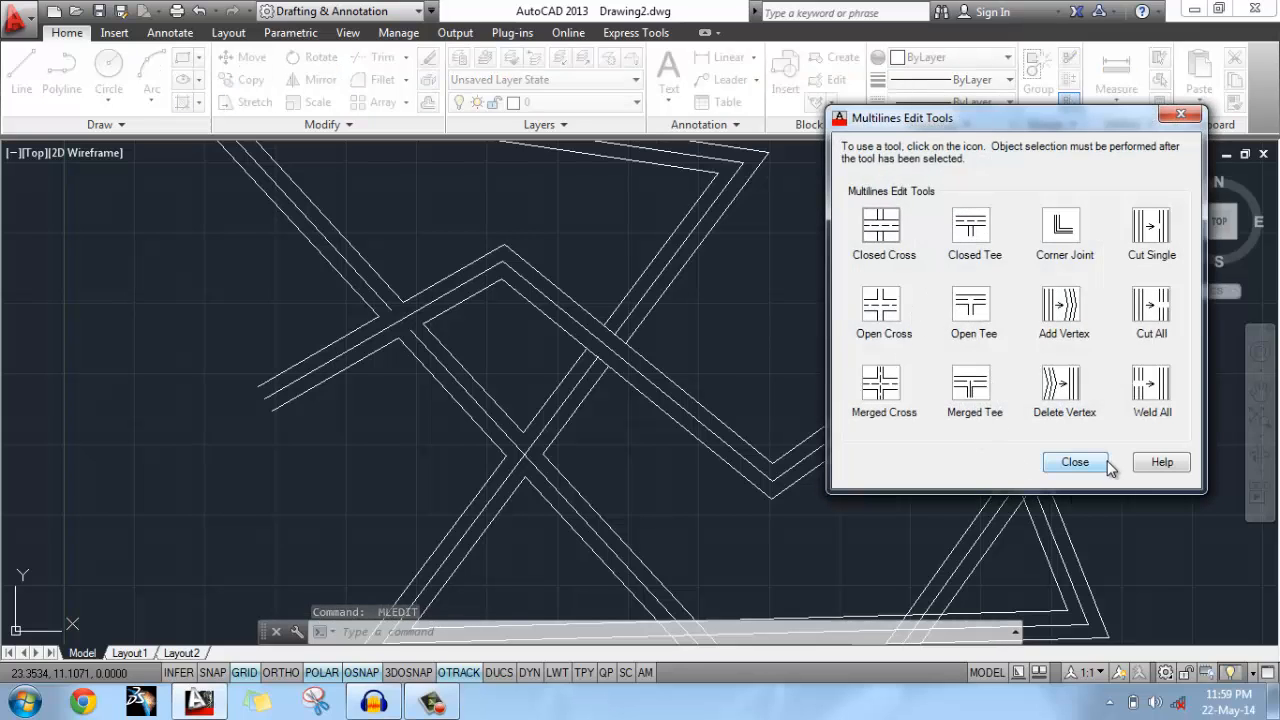
{"action": "left_click", "coordinate": [1075, 461]}
{"action": "scroll", "coordinate": [959, 558], "scroll_direction": "down", "scroll_amount": 3}
{"action": "left_click", "coordinate": [959, 558]}
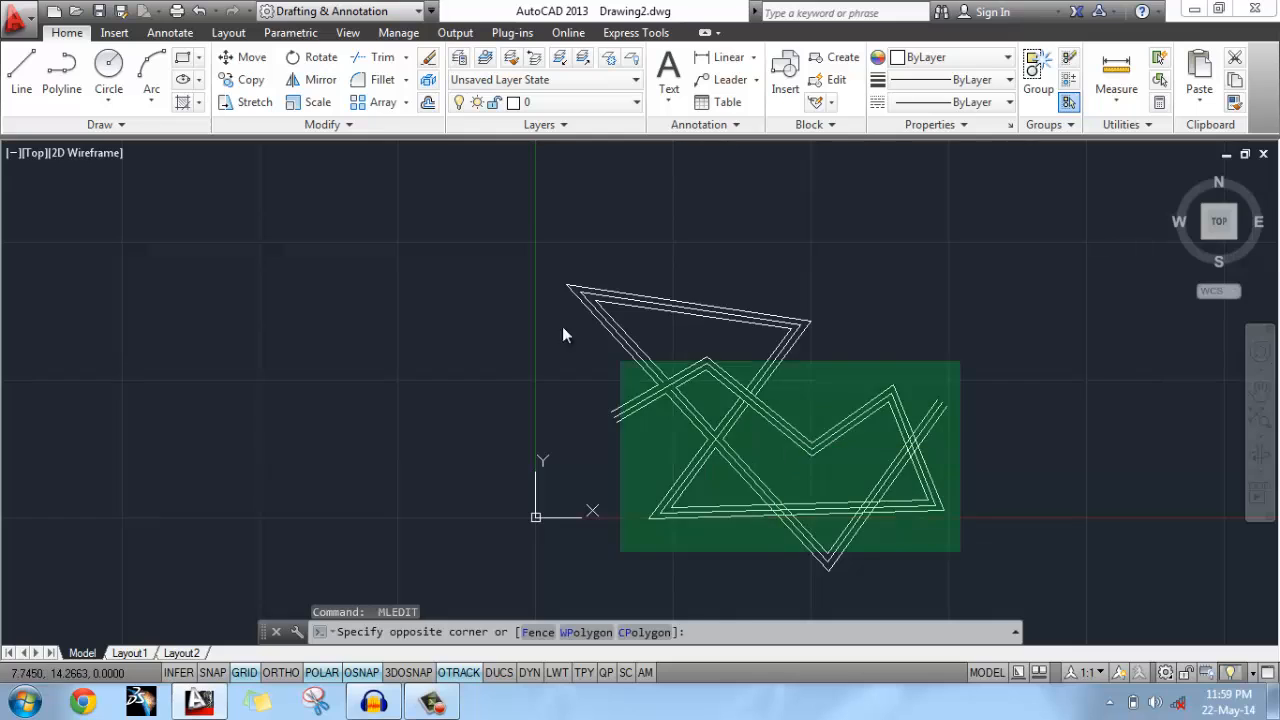
{"action": "left_click", "coordinate": [503, 257]}
{"action": "right_click", "coordinate": [503, 257]}
{"action": "left_click", "coordinate": [545, 338]}
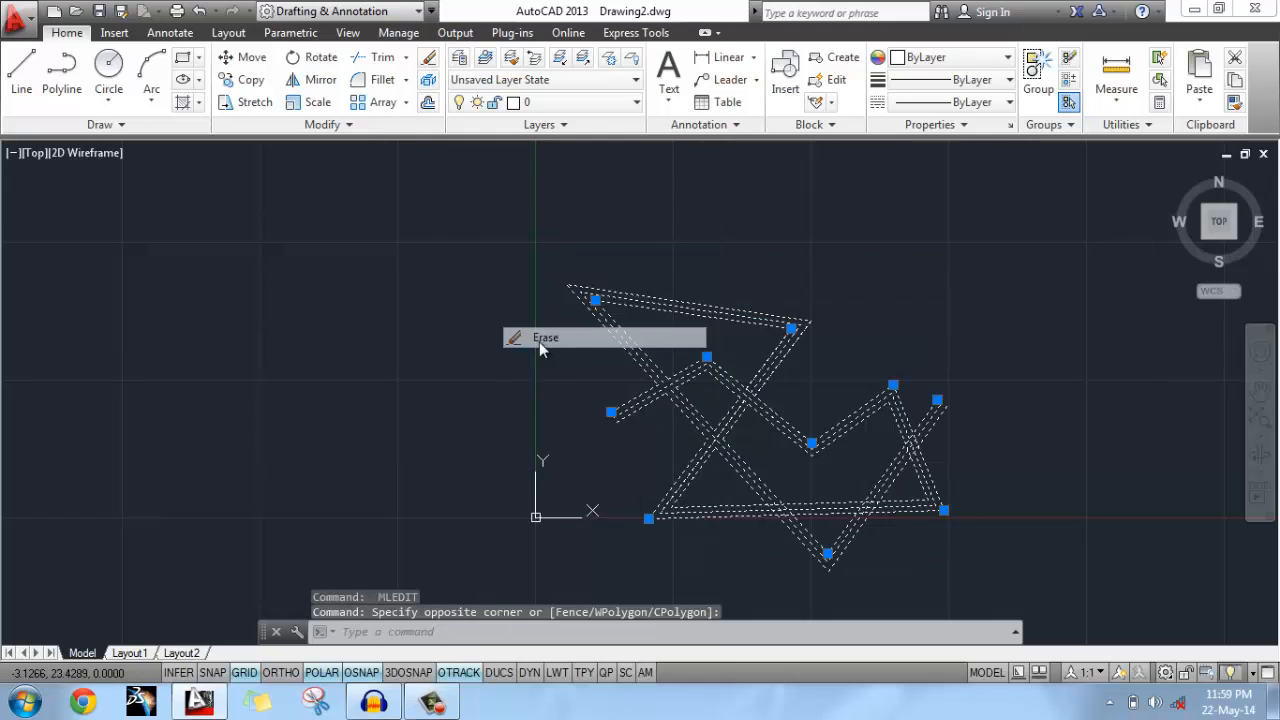
Draw a vertical multiline in style A and cross it with a second multiline sloping gently down to the right, left of the origin.
{"action": "type", "text": "M"}
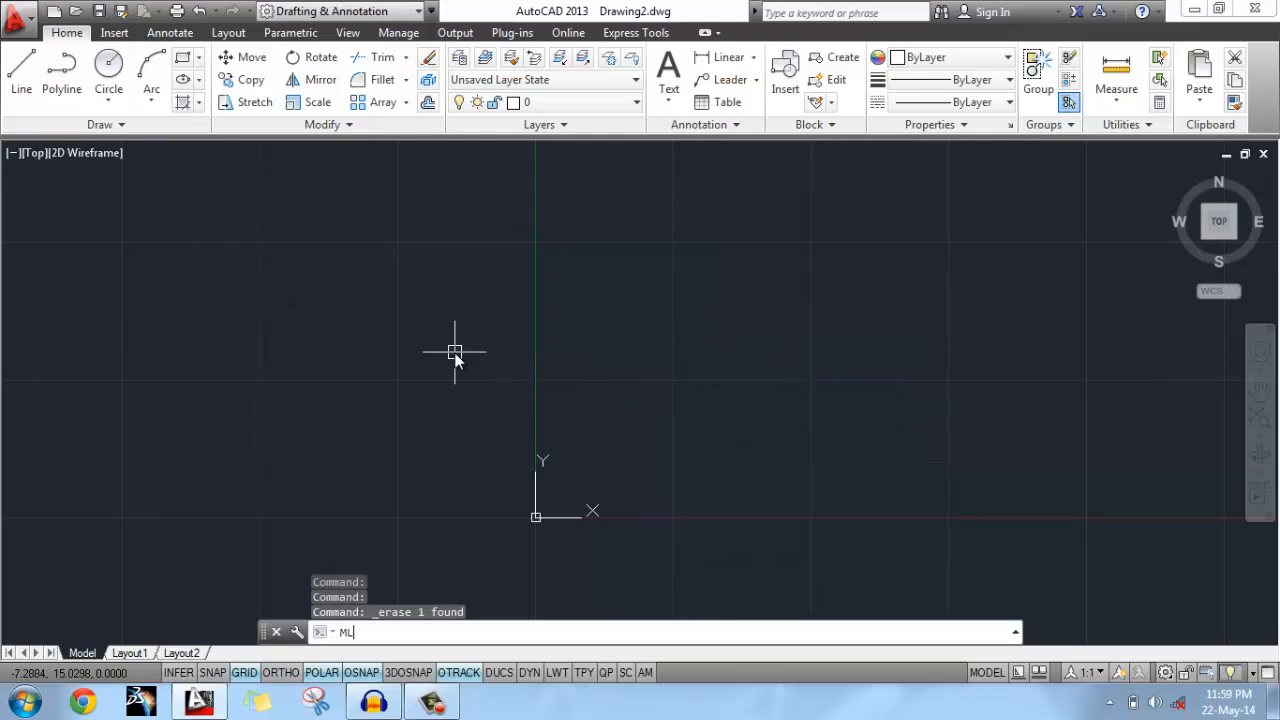
{"action": "type", "text": "L"}
{"action": "key", "text": "Return"}
{"action": "left_click", "coordinate": [335, 285]}
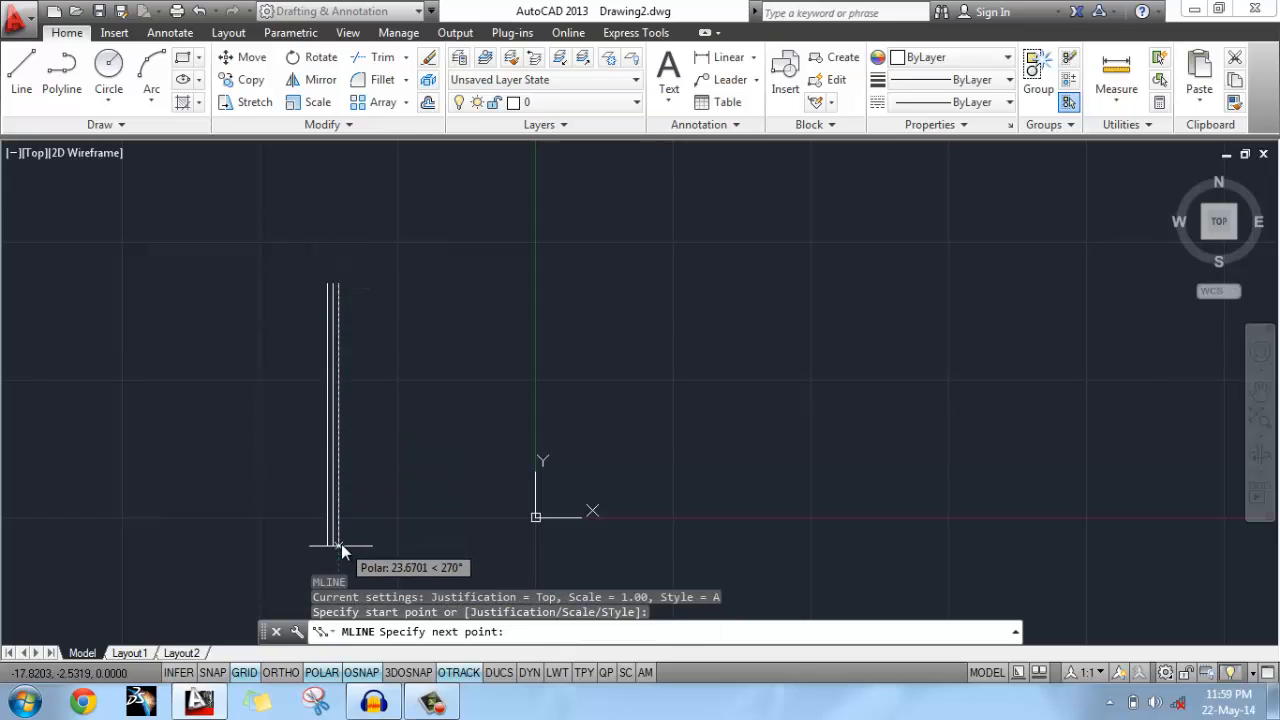
{"action": "left_click", "coordinate": [338, 473]}
{"action": "key", "text": "Return"}
{"action": "key", "text": "Return"}
{"action": "left_click", "coordinate": [208, 374]}
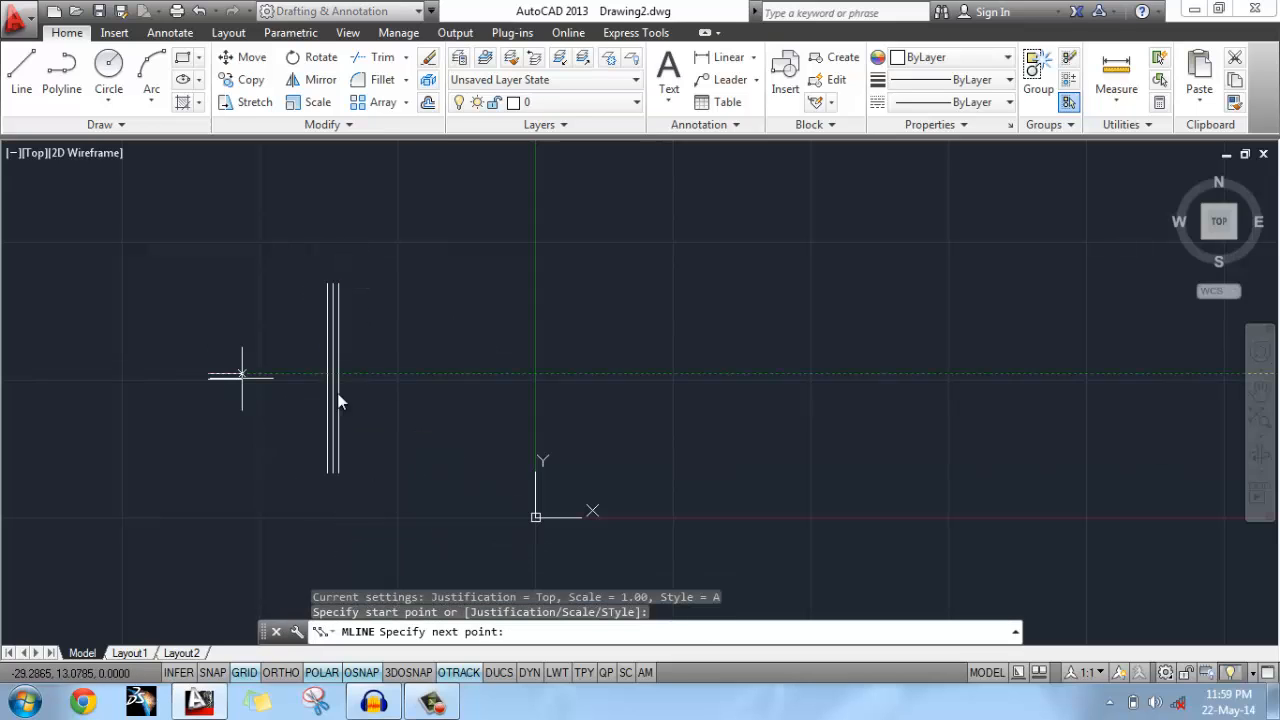
{"action": "left_click", "coordinate": [435, 430]}
{"action": "key", "text": "Return"}
Draw a second crossing pair just right of the first: a nearly vertical multiline and one sloping gently down to the right.
{"action": "key", "text": "Return"}
{"action": "left_click", "coordinate": [603, 296]}
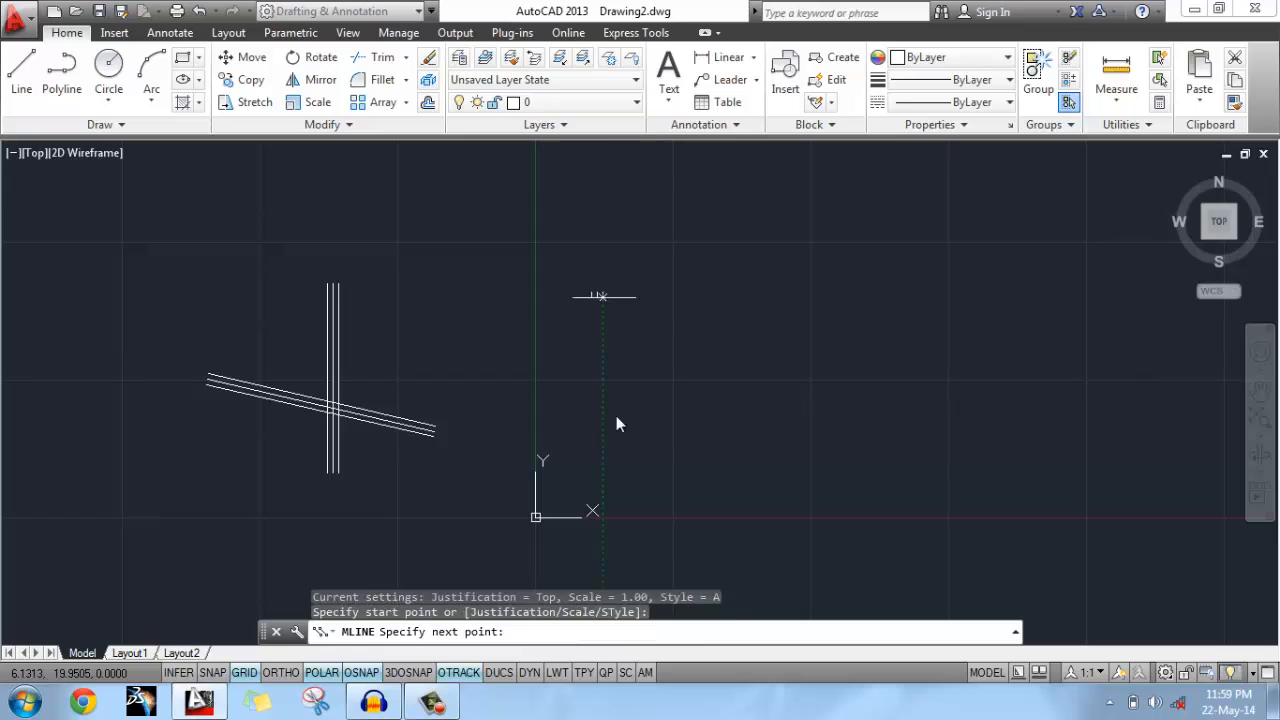
{"action": "left_click", "coordinate": [614, 536]}
{"action": "key", "text": "Return"}
{"action": "key", "text": "Return"}
{"action": "left_click", "coordinate": [472, 404]}
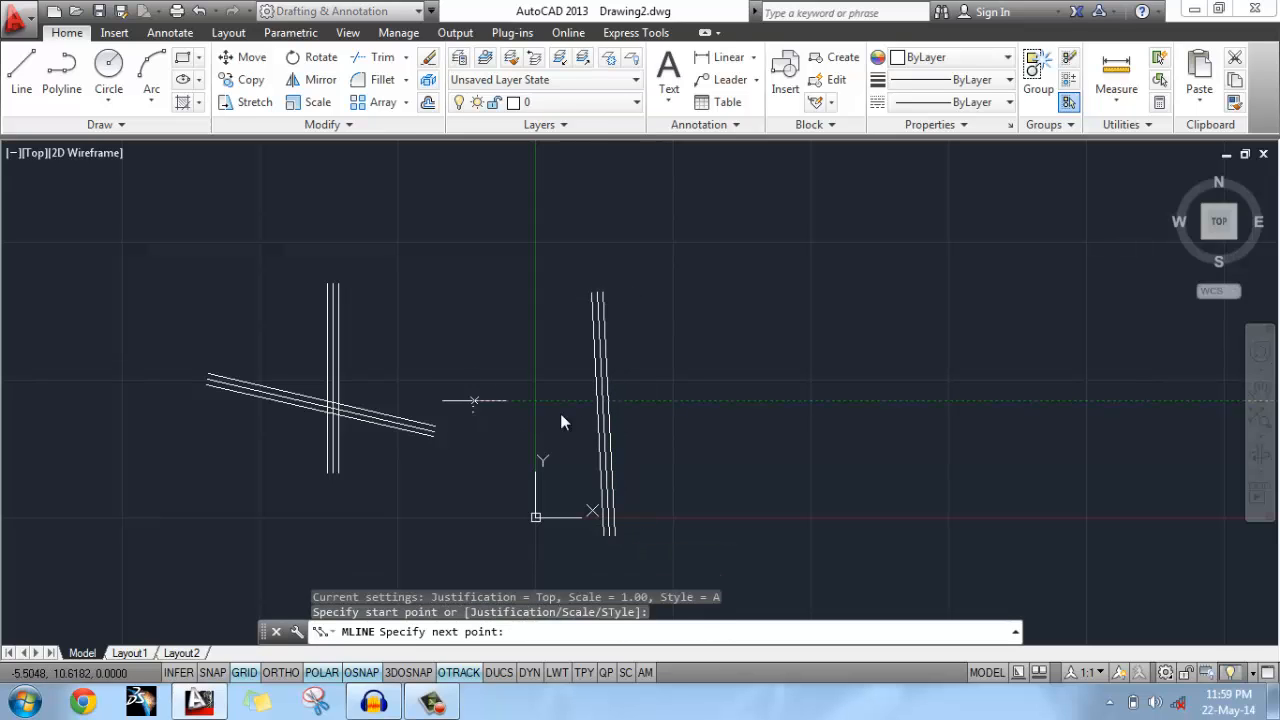
{"action": "left_click", "coordinate": [708, 442]}
{"action": "key", "text": "Return"}
Draw a third crossing pair farther right: a steep descending diagonal multiline and a diagonal rising to the right across it.
{"action": "key", "text": "Return"}
{"action": "left_click", "coordinate": [850, 320]}
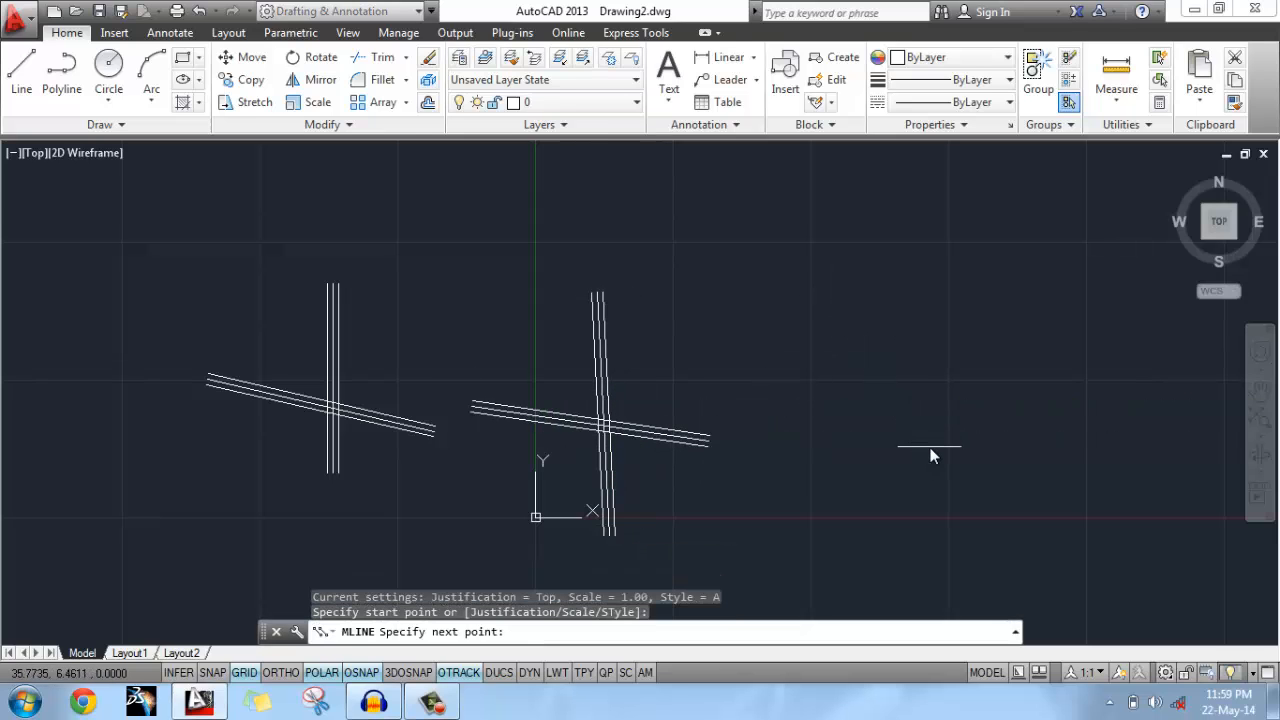
{"action": "left_click", "coordinate": [930, 452]}
{"action": "key", "text": "Return"}
{"action": "key", "text": "Return"}
{"action": "left_click", "coordinate": [966, 326]}
{"action": "left_click", "coordinate": [770, 452]}
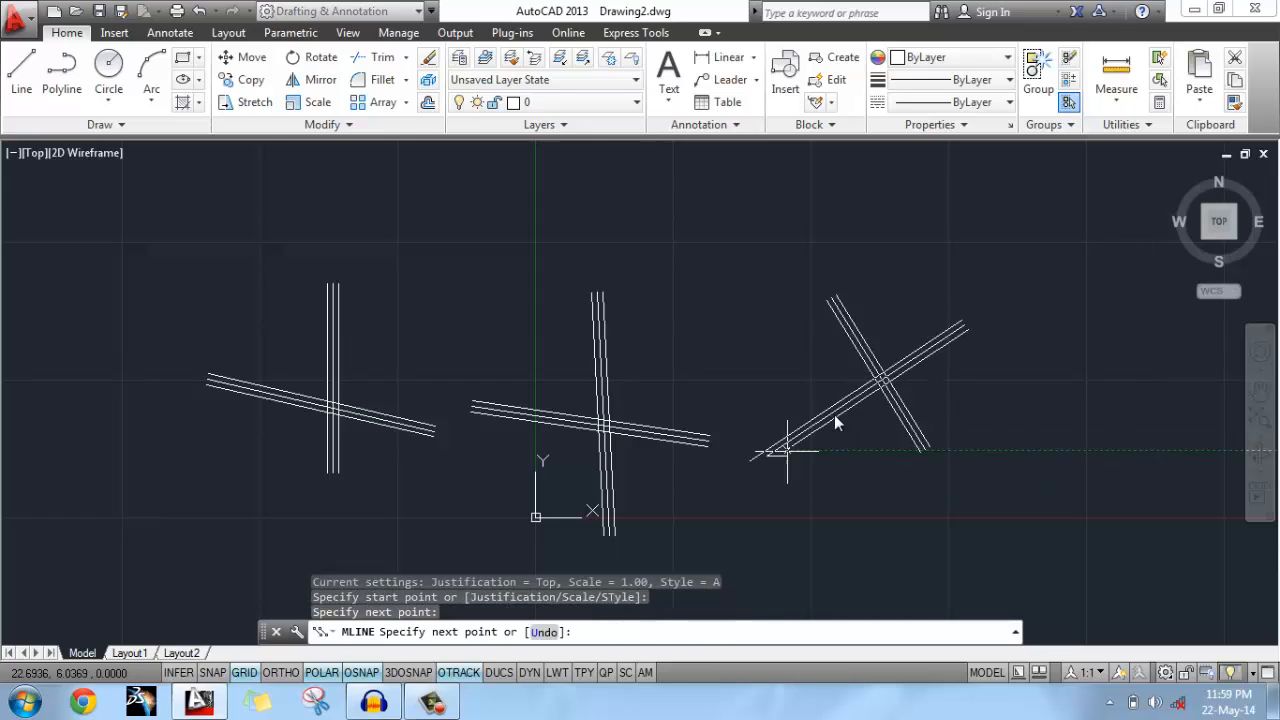
{"action": "key", "text": "Return"}
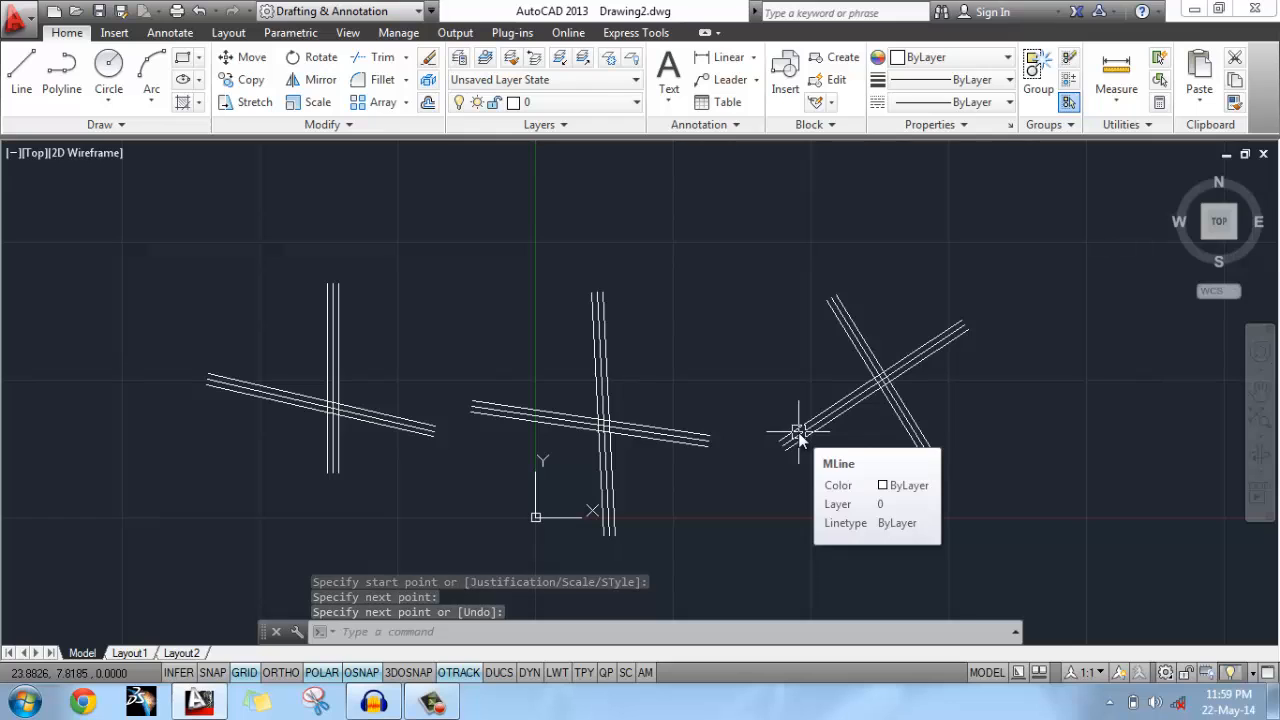
Apply Closed Tee to the leftmost crossing pair, picking the vertical multiline's upper part first and the sloping one second.
{"action": "type", "text": "ML"}
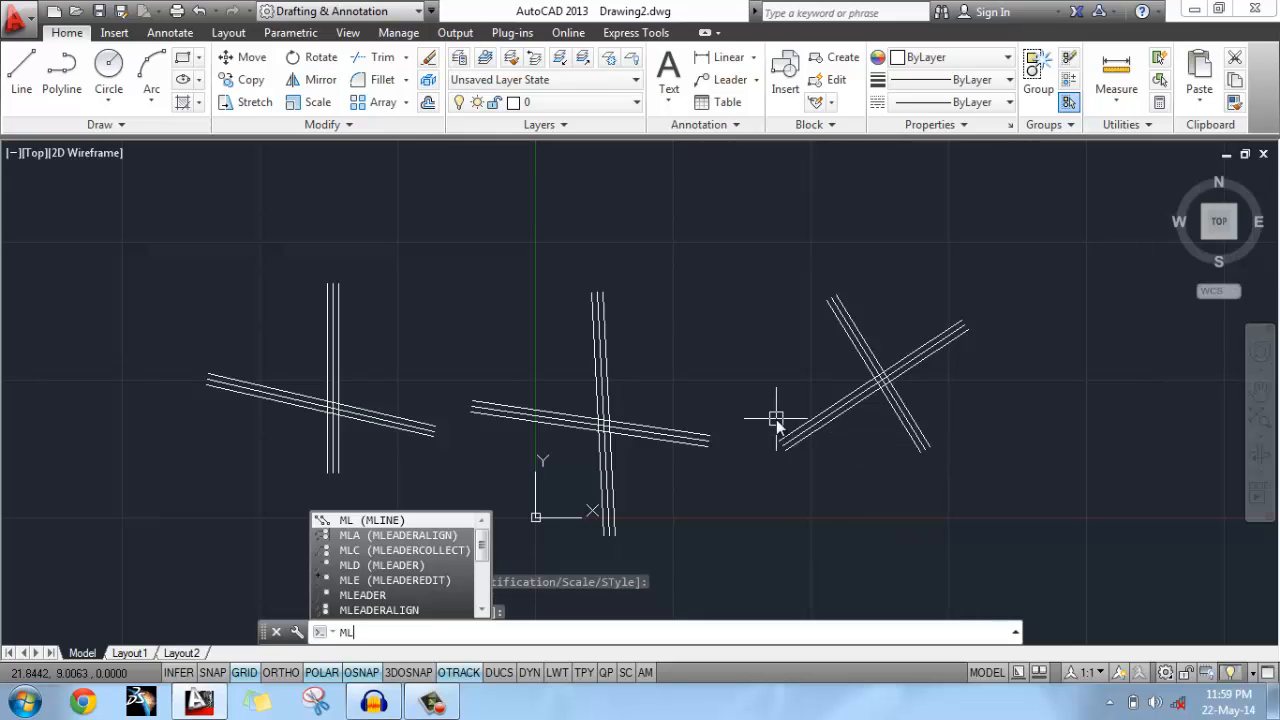
{"action": "type", "text": "EDIT"}
{"action": "key", "text": "Return"}
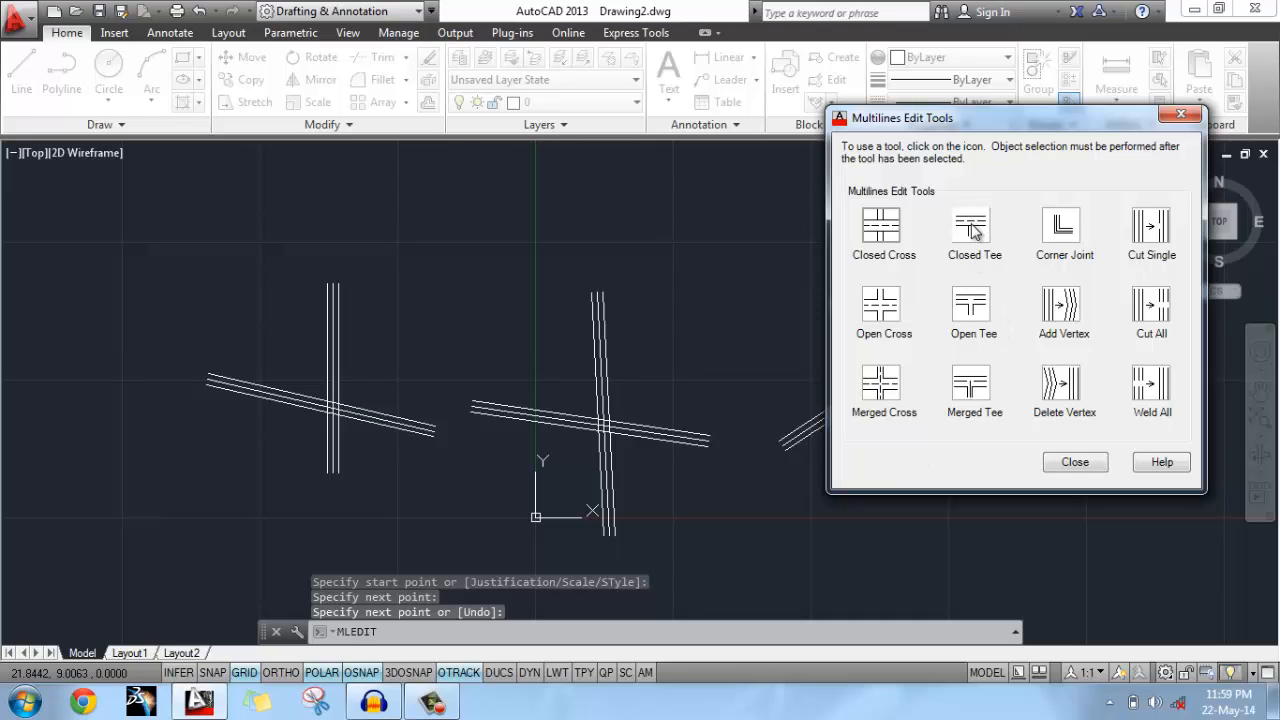
{"action": "left_click", "coordinate": [973, 229]}
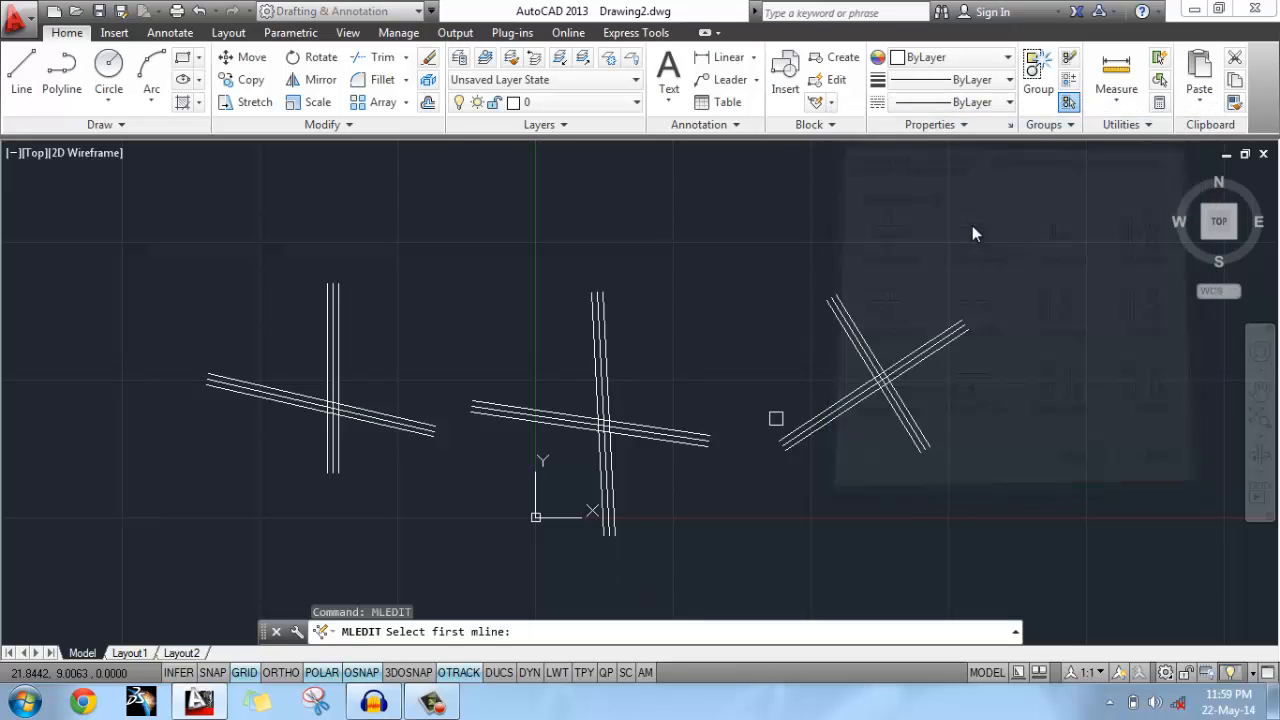
{"action": "left_click", "coordinate": [336, 360]}
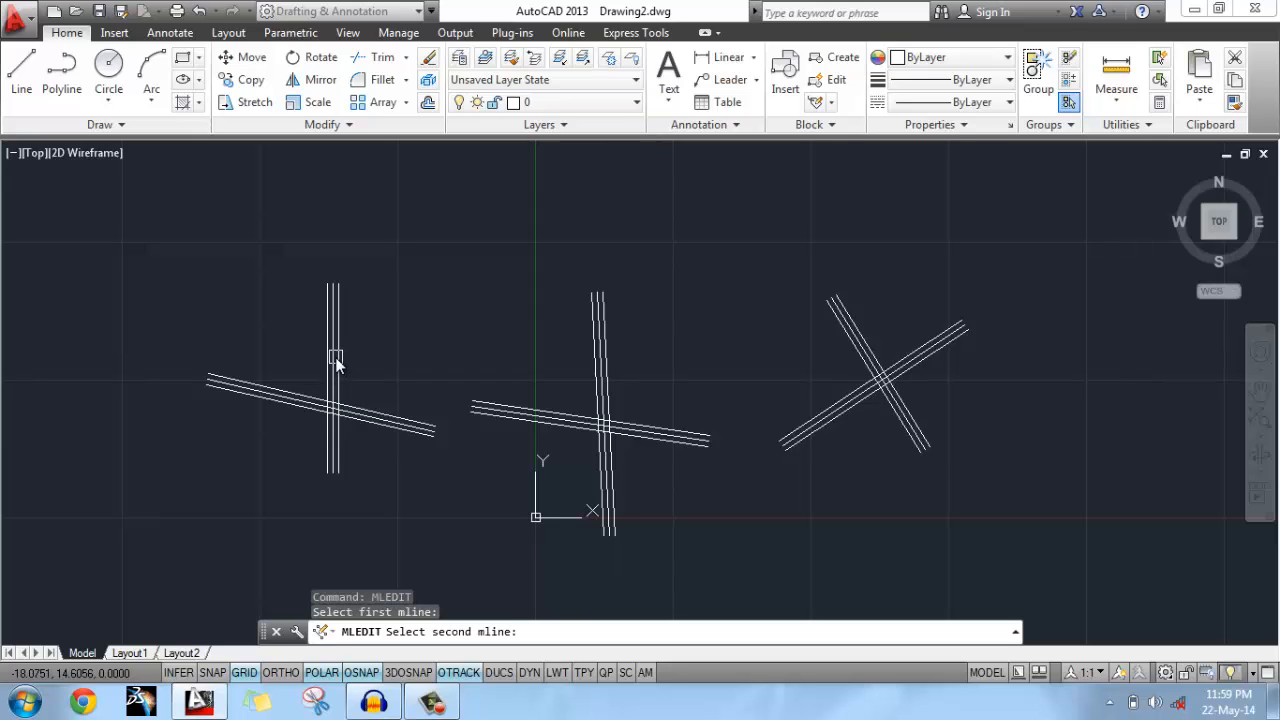
{"action": "left_click", "coordinate": [359, 419]}
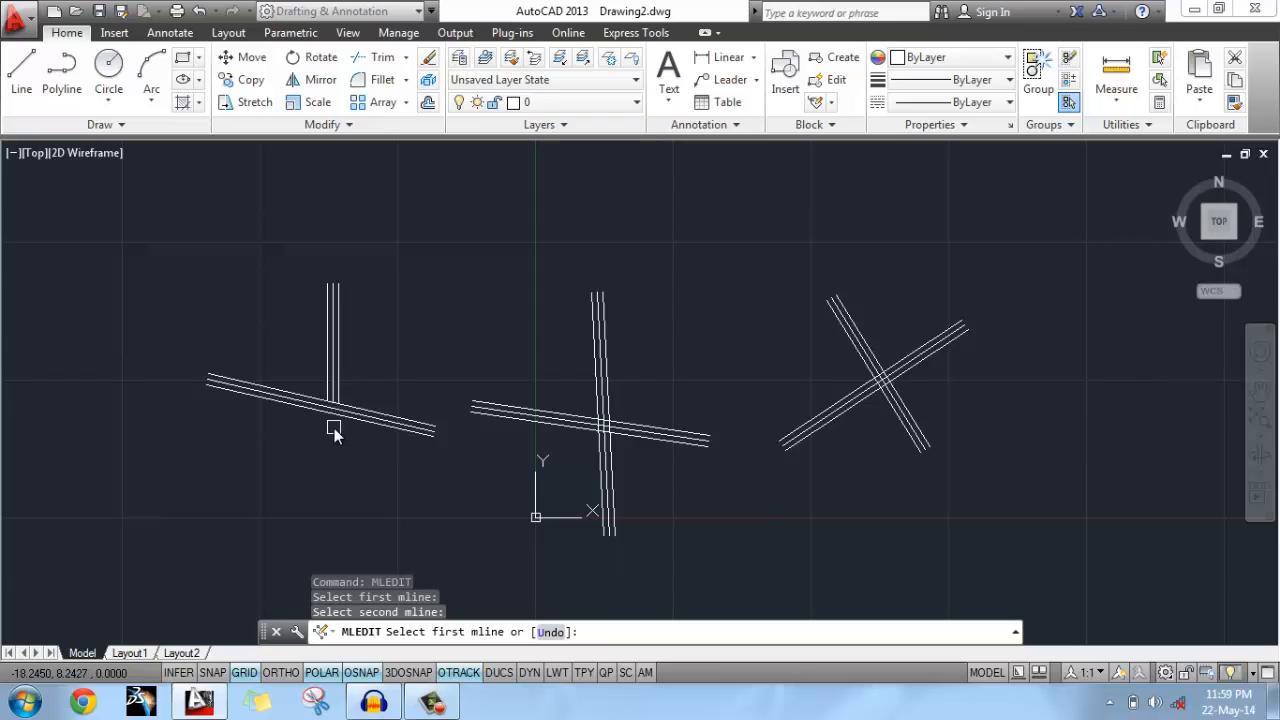
{"action": "scroll", "coordinate": [334, 428], "scroll_direction": "up", "scroll_amount": 2}
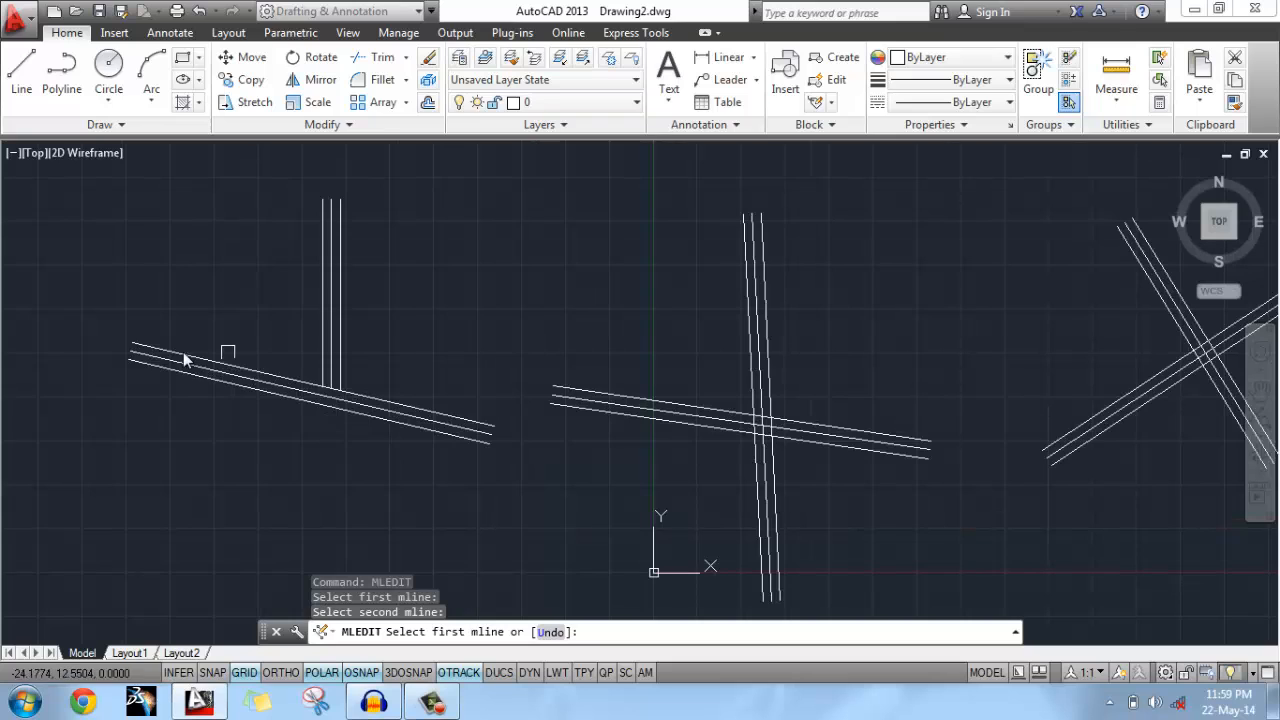
{"action": "right_click", "coordinate": [402, 297]}
{"action": "left_click", "coordinate": [453, 316]}
Apply Open Tee to the middle crossing pair, picking the nearly vertical multiline above the crossing first and the sloping one second.
{"action": "key", "text": "Return"}
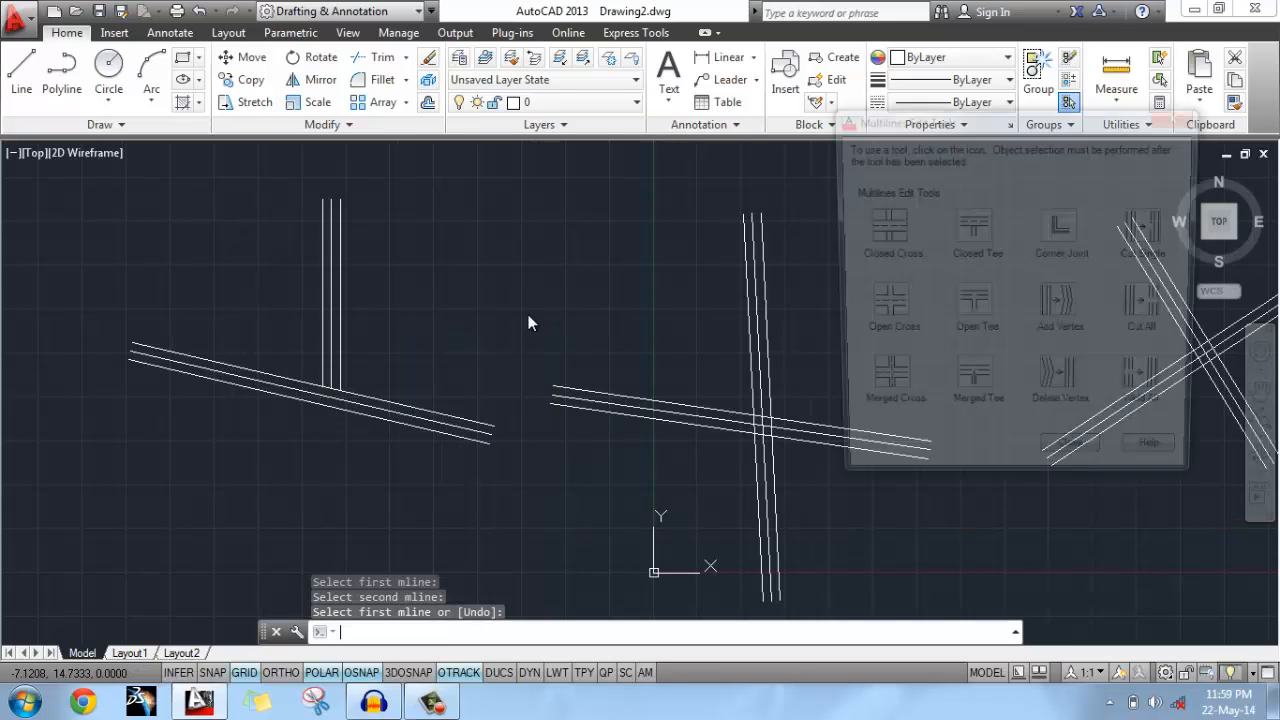
{"action": "left_click", "coordinate": [973, 306]}
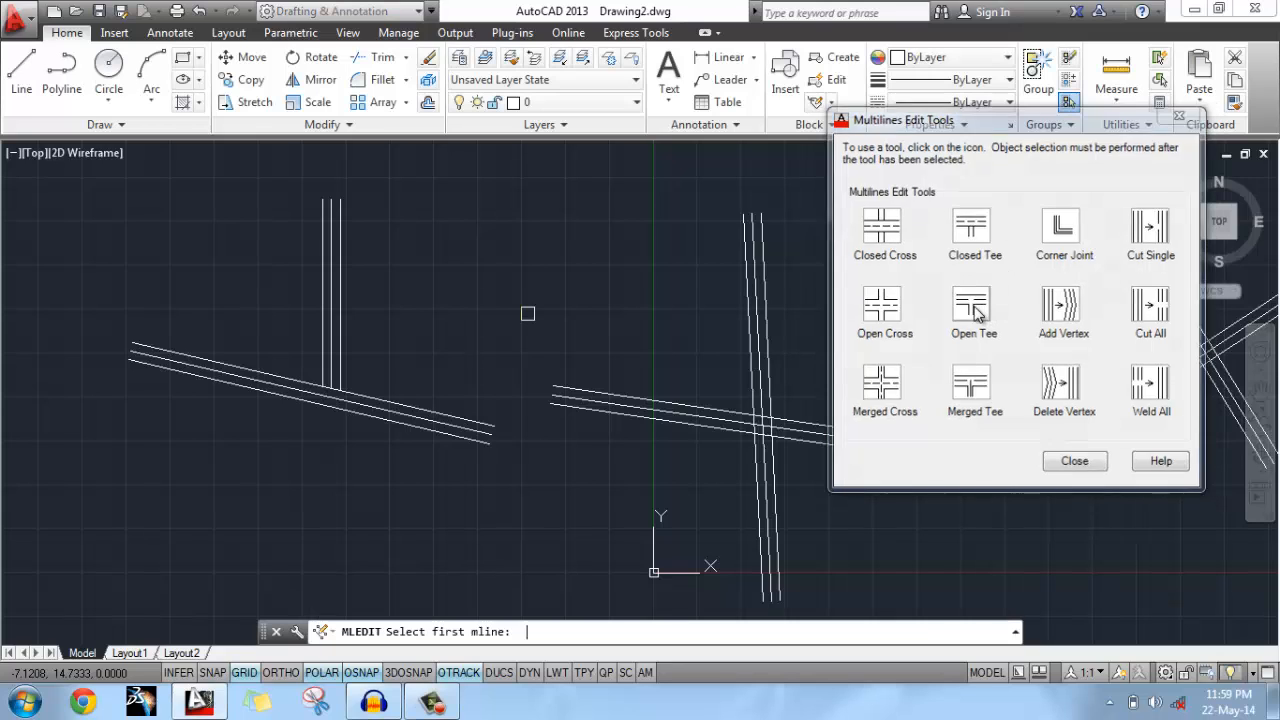
{"action": "left_click", "coordinate": [763, 385]}
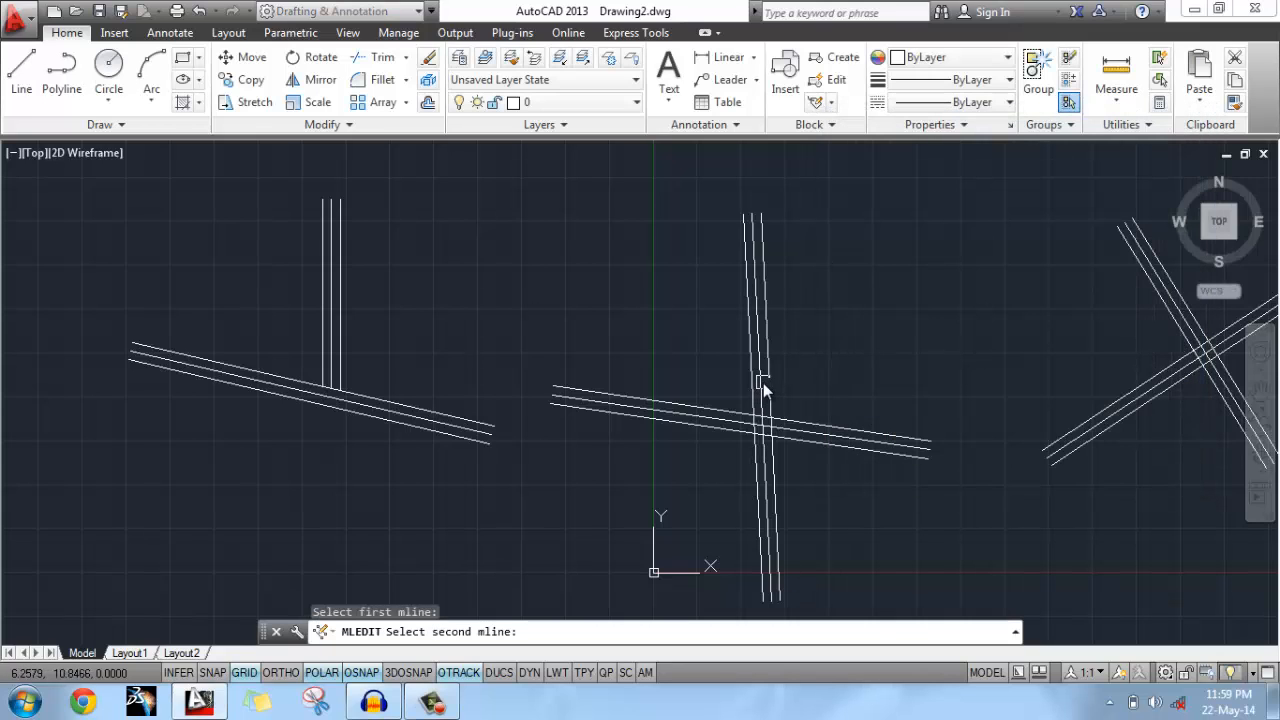
{"action": "left_click", "coordinate": [803, 434]}
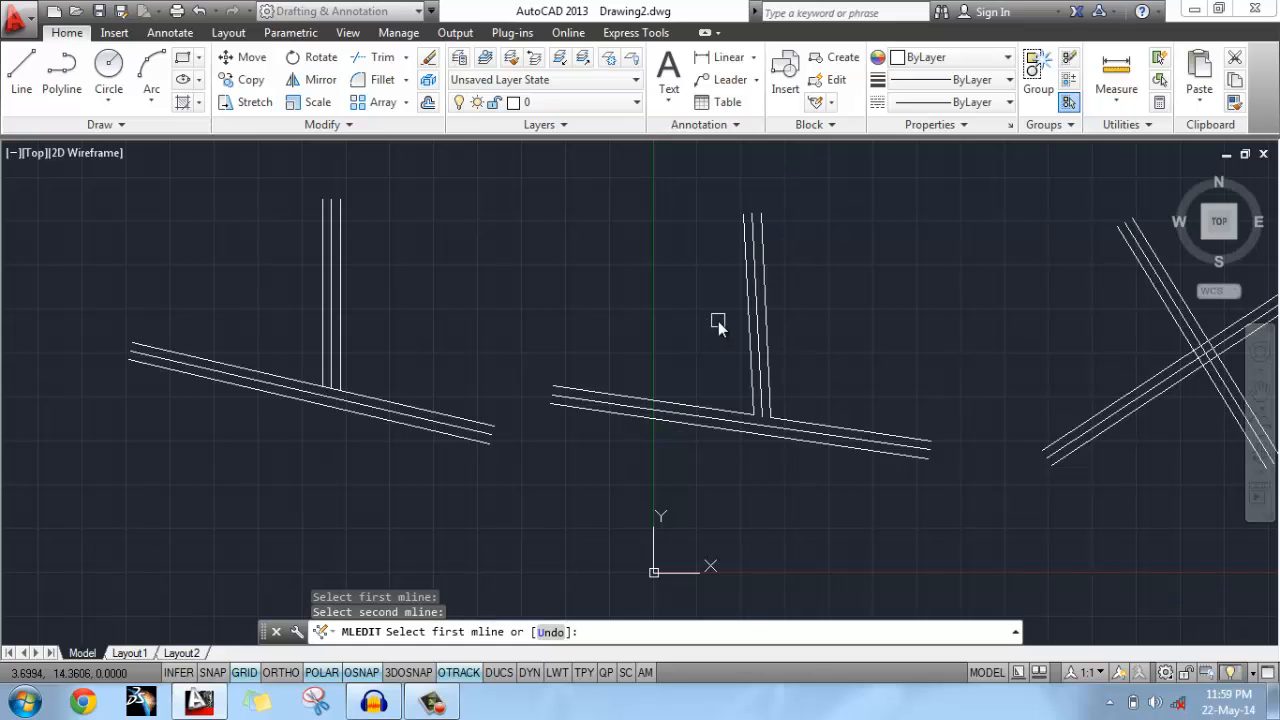
{"action": "middle_click_drag", "start_coordinate": [808, 414], "coordinate": [668, 418]}
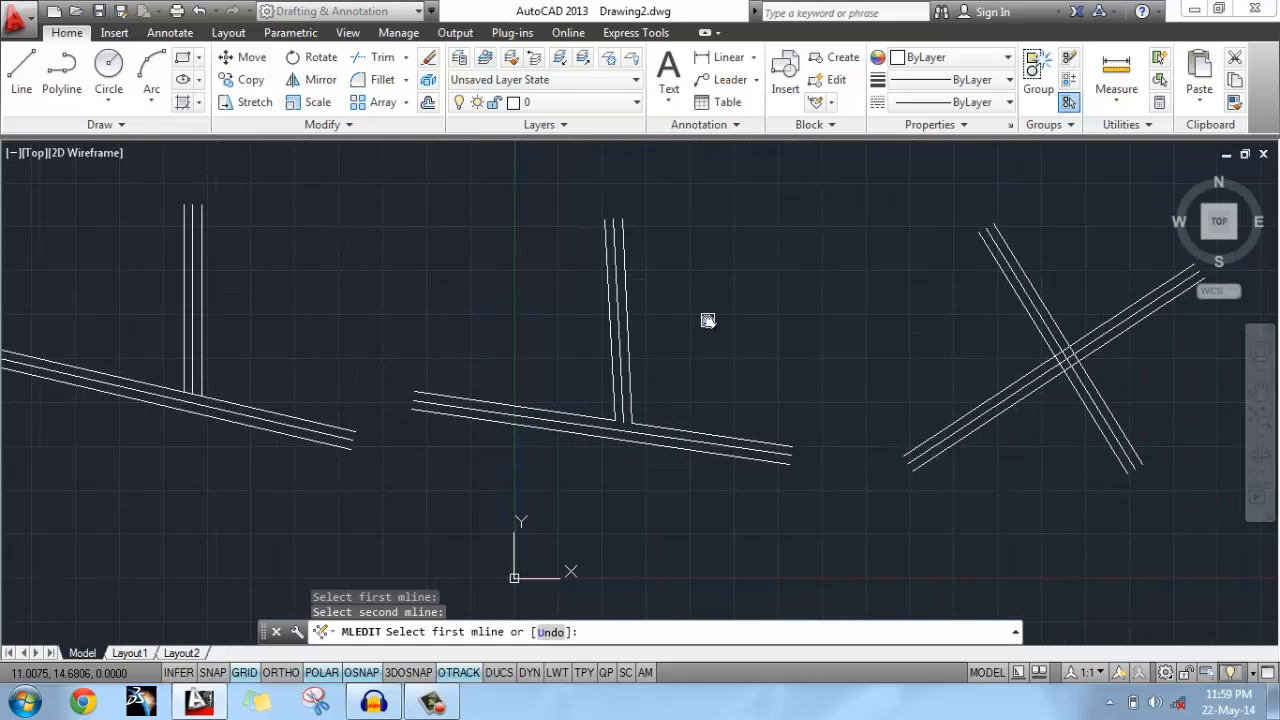
{"action": "key", "text": "Return"}
Apply Merged Tee to the rightmost crossing pair, trimming the steep descending multiline against the rising diagonal.
{"action": "key", "text": "Return"}
{"action": "left_click", "coordinate": [968, 410]}
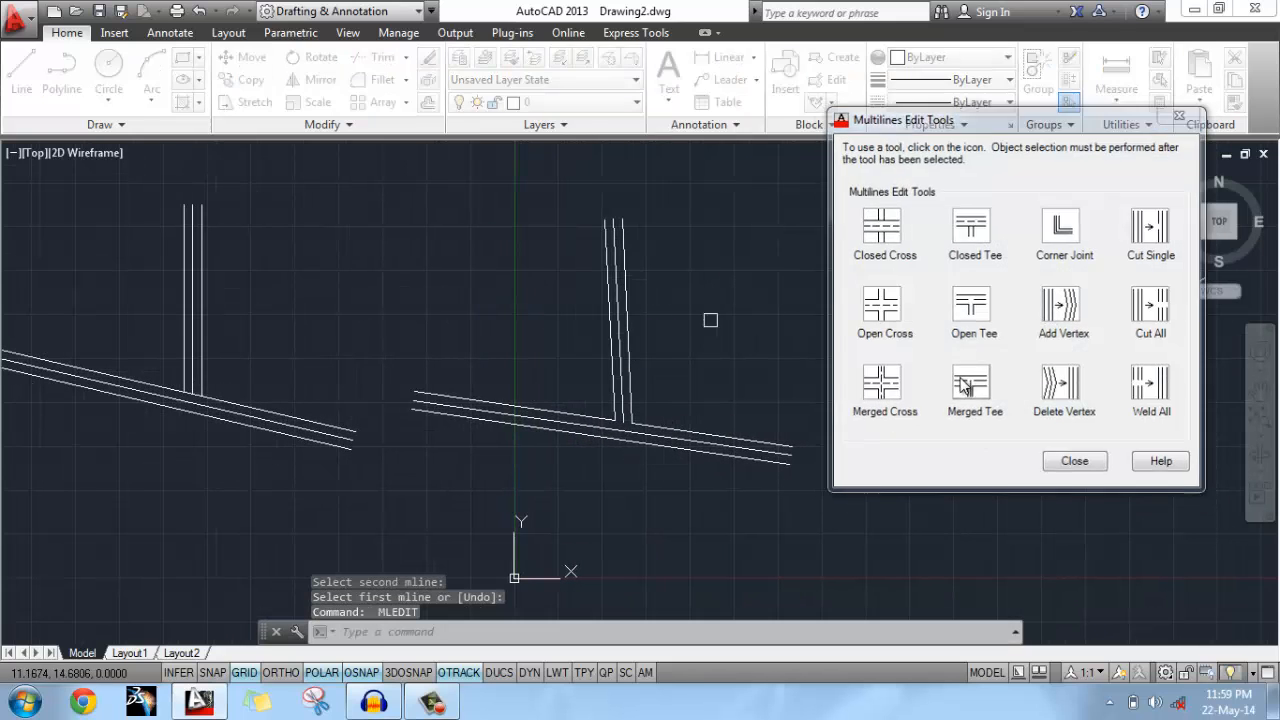
{"action": "left_click", "coordinate": [1061, 383]}
{"action": "left_click", "coordinate": [1104, 335]}
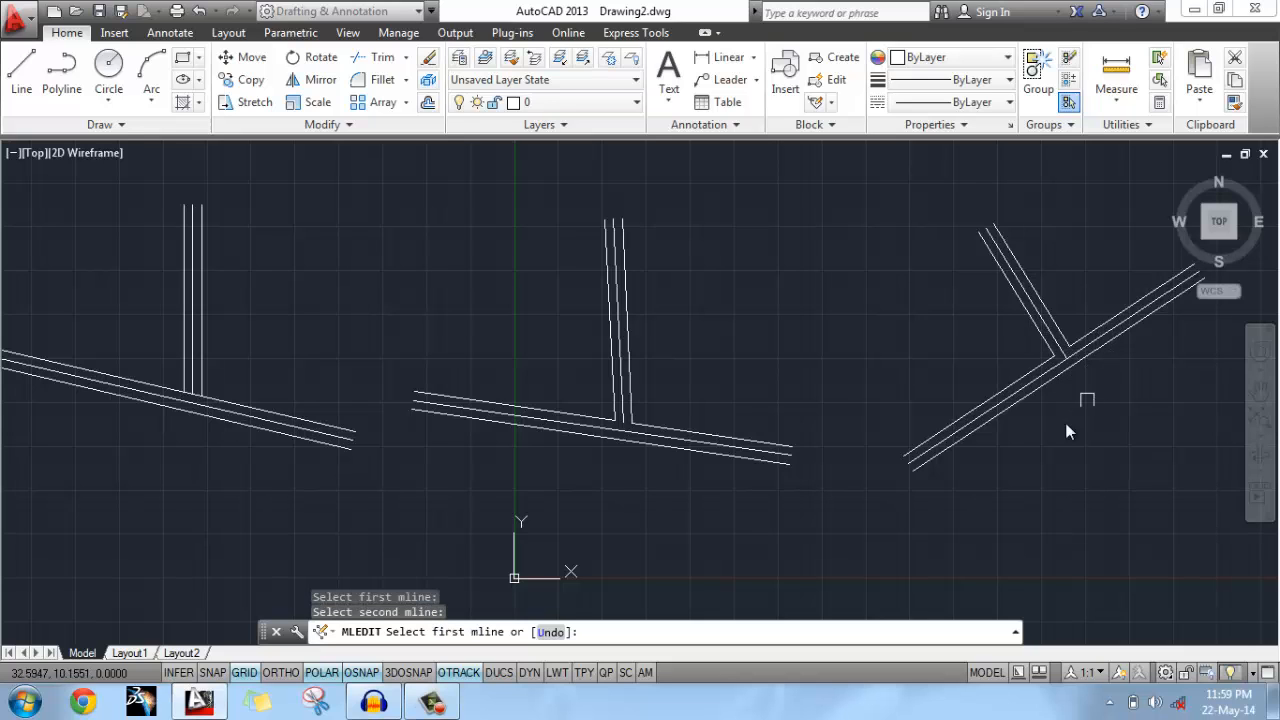
{"action": "middle_click_drag", "start_coordinate": [903, 368], "coordinate": [869, 377]}
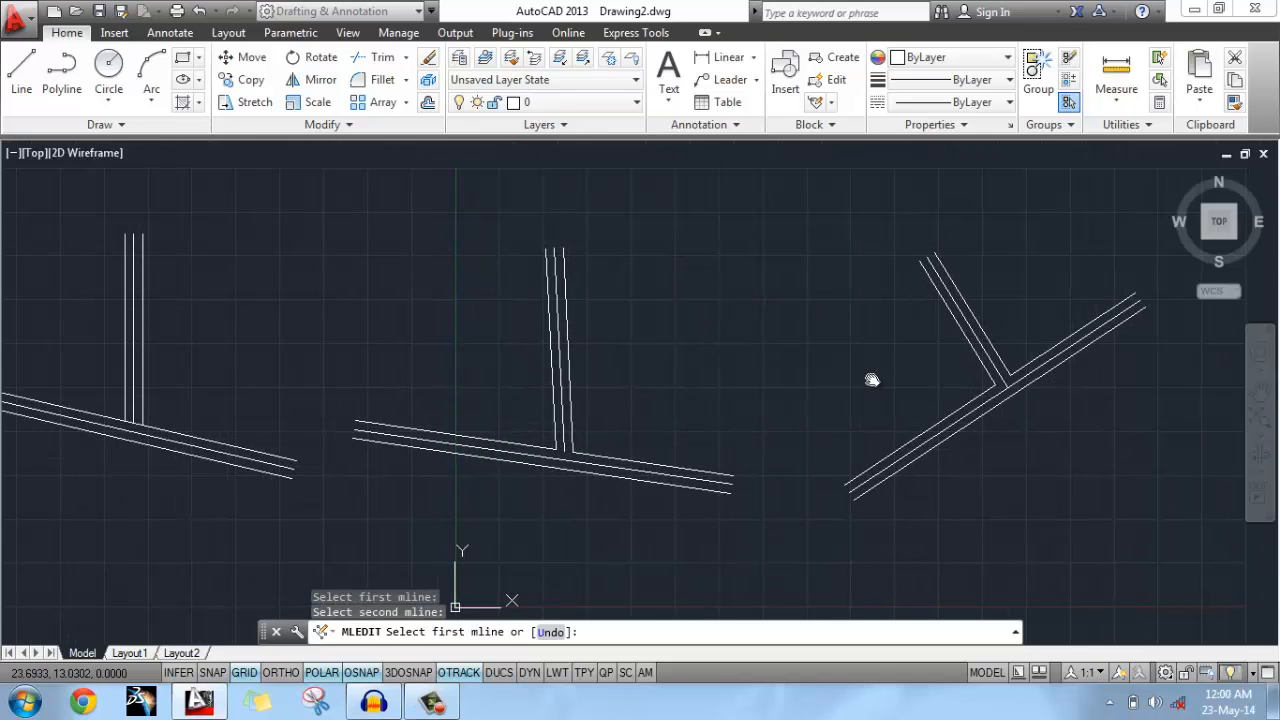
{"action": "right_click", "coordinate": [792, 301]}
{"action": "left_click", "coordinate": [853, 315]}
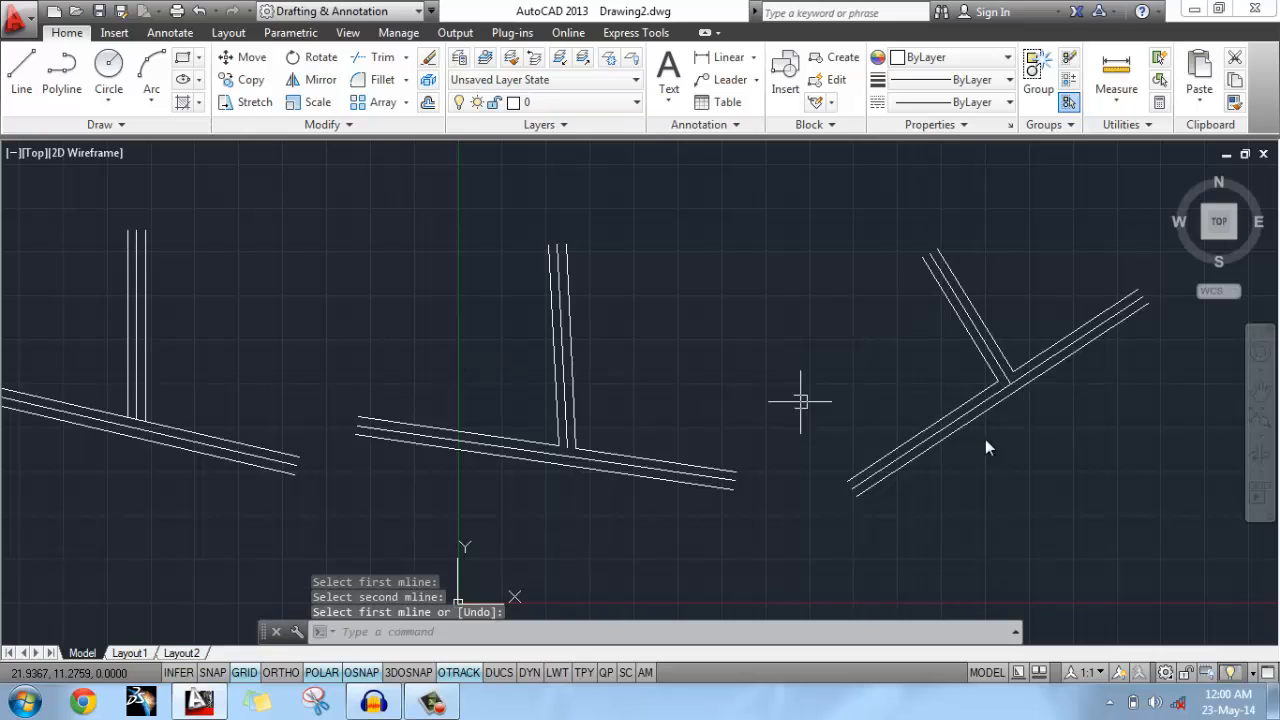
Erase all three pairs of tee-joined multilines from the drawing.
{"action": "left_click", "coordinate": [1048, 456]}
{"action": "left_click", "coordinate": [83, 320]}
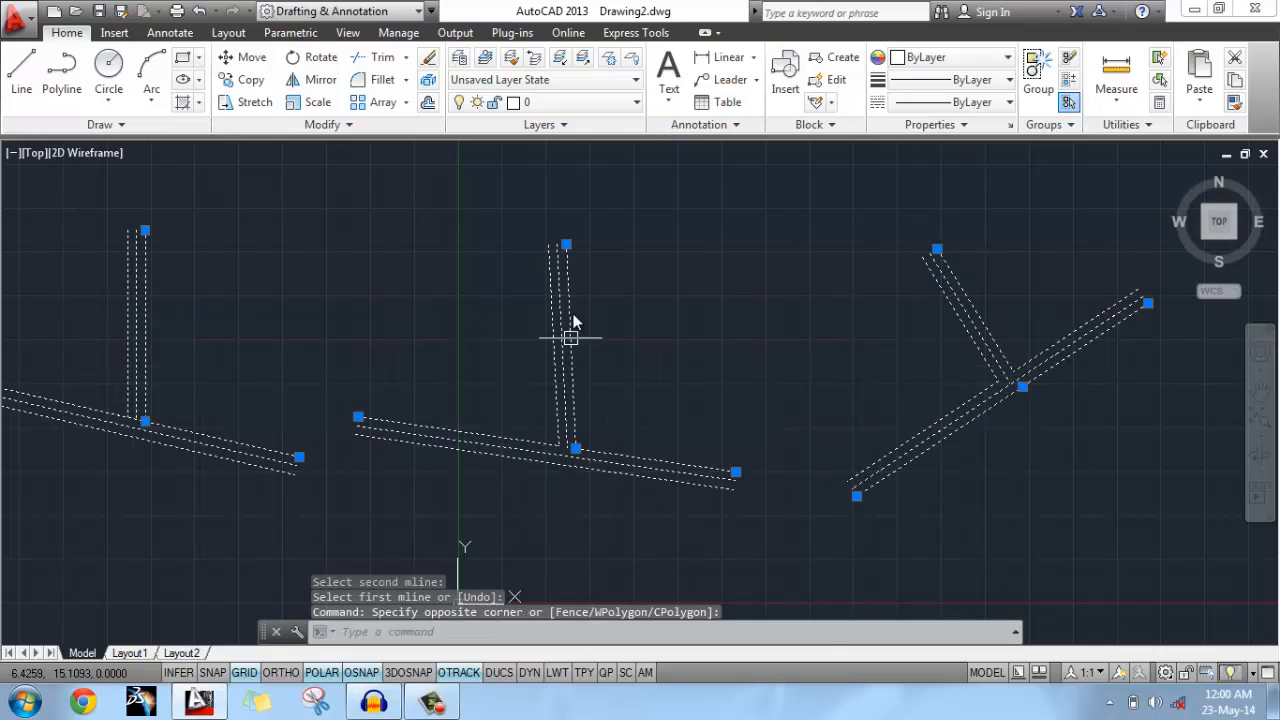
{"action": "right_click", "coordinate": [623, 251]}
{"action": "left_click", "coordinate": [690, 366]}
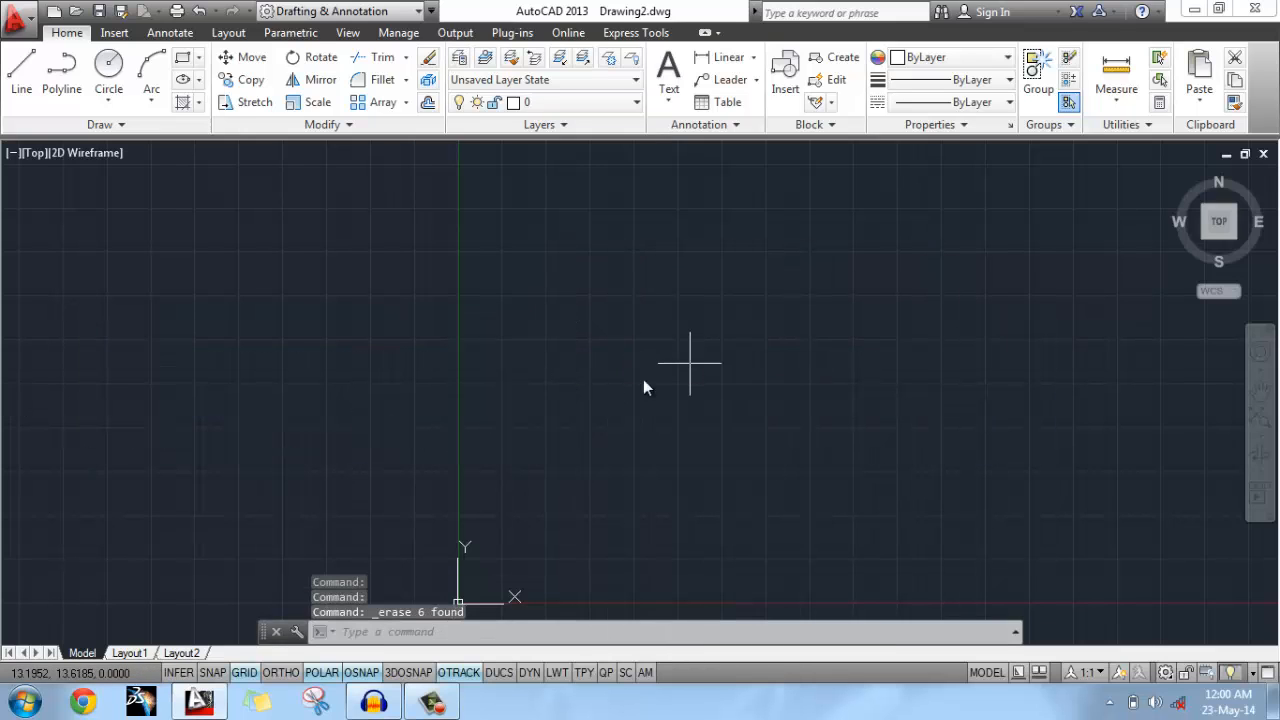
{"action": "type", "text": "ML"}
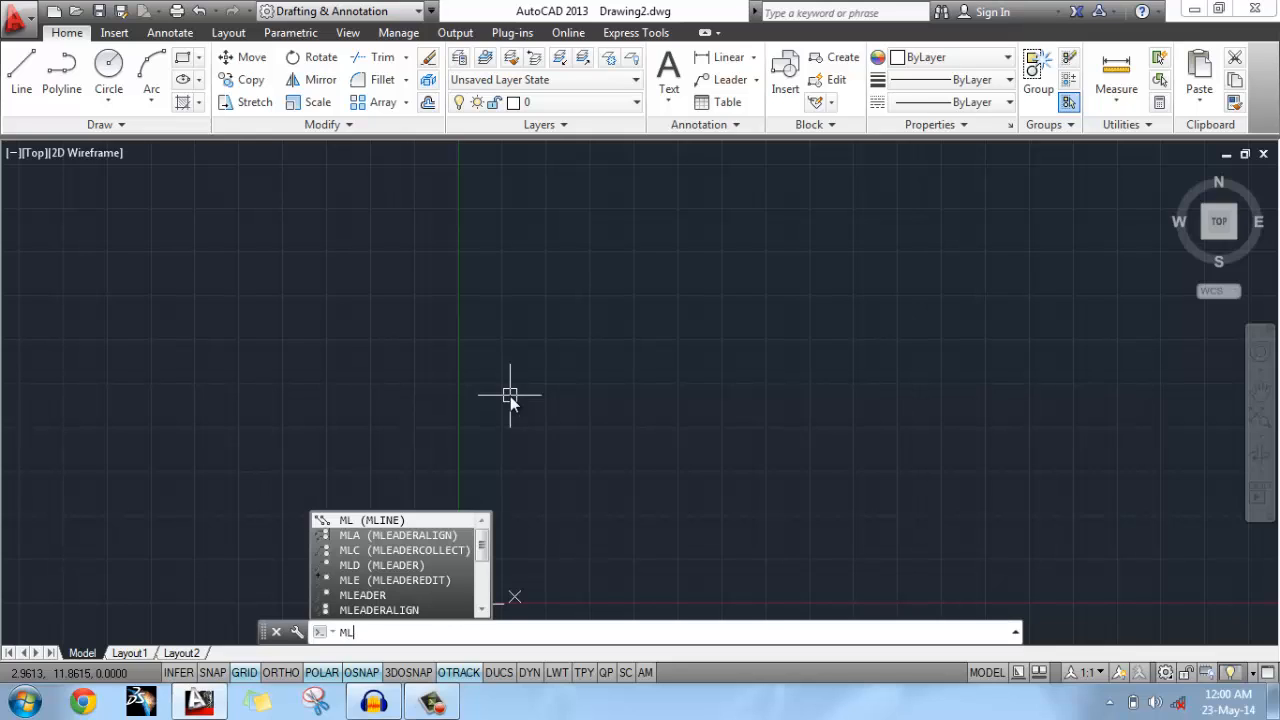
{"action": "type", "text": "EDIT"}
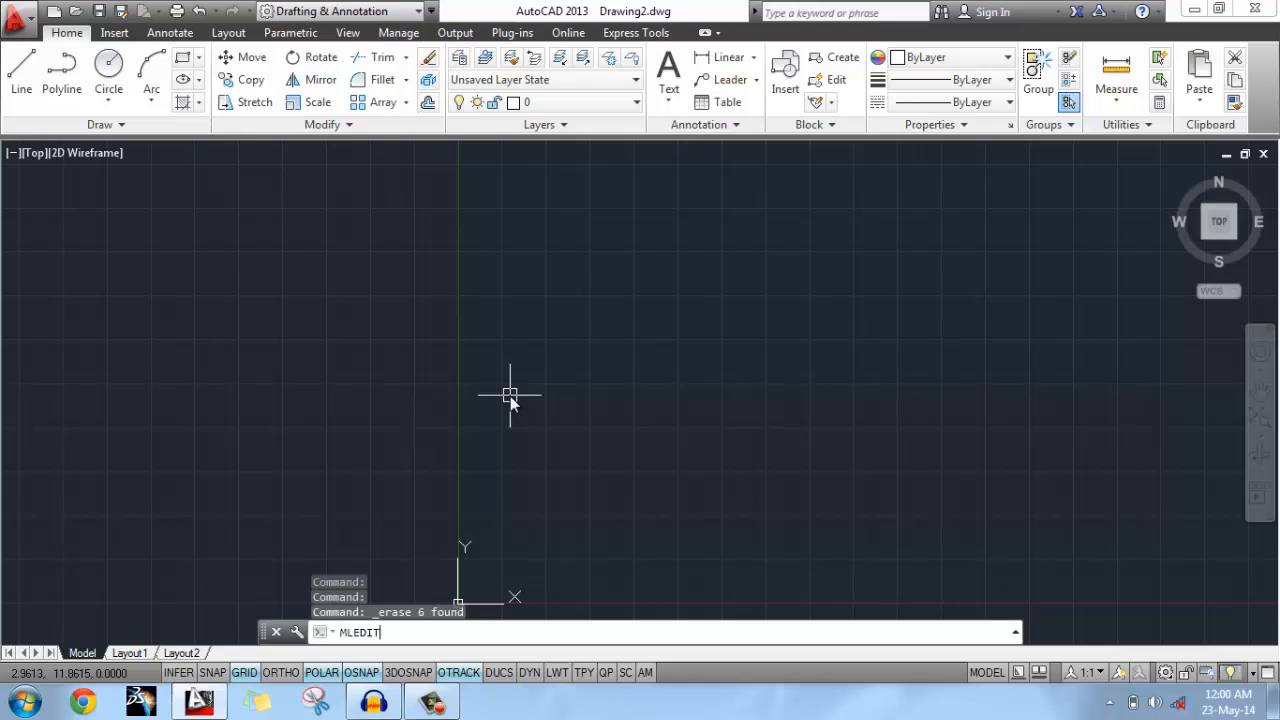
{"action": "key", "text": "Return"}
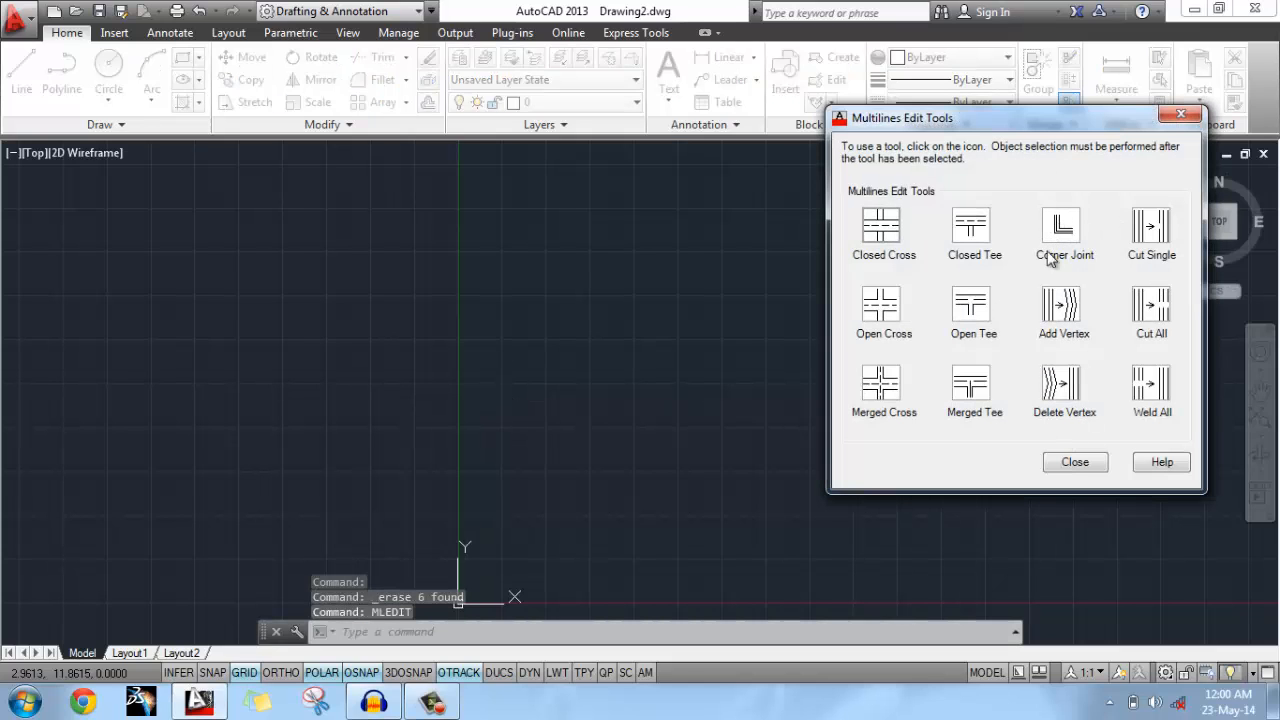
{"action": "left_click", "coordinate": [1055, 462]}
Draw an open four-segment multiline in style A as an irregular pentagon, leaving a gap between its two ends on the left.
{"action": "type", "text": "M"}
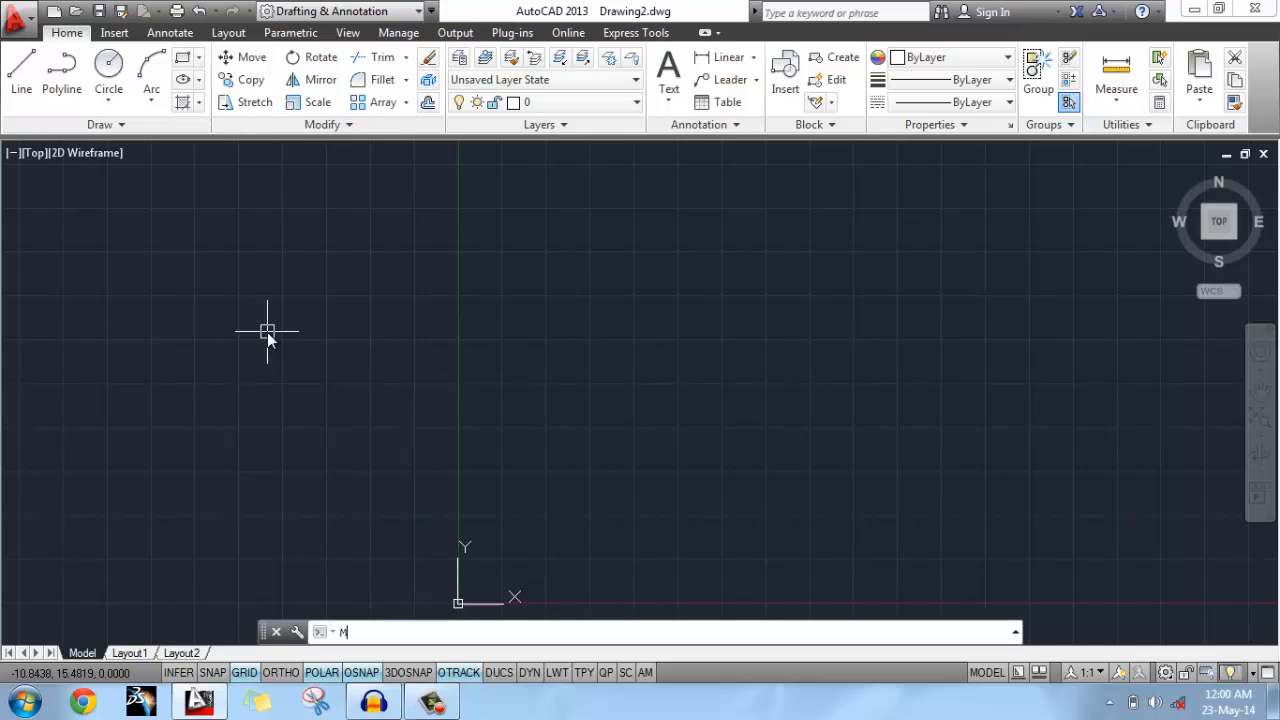
{"action": "type", "text": "L"}
{"action": "key", "text": "Return"}
{"action": "left_click", "coordinate": [270, 365]}
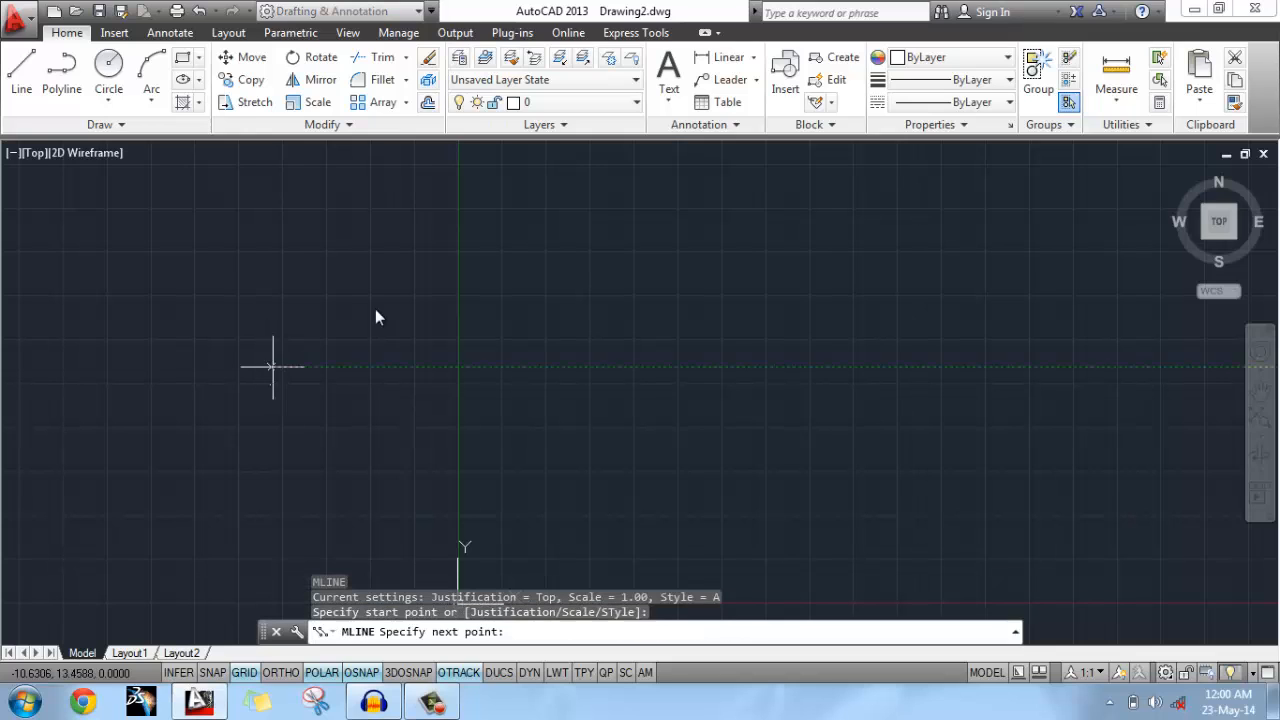
{"action": "left_click", "coordinate": [530, 232]}
{"action": "left_click", "coordinate": [781, 373]}
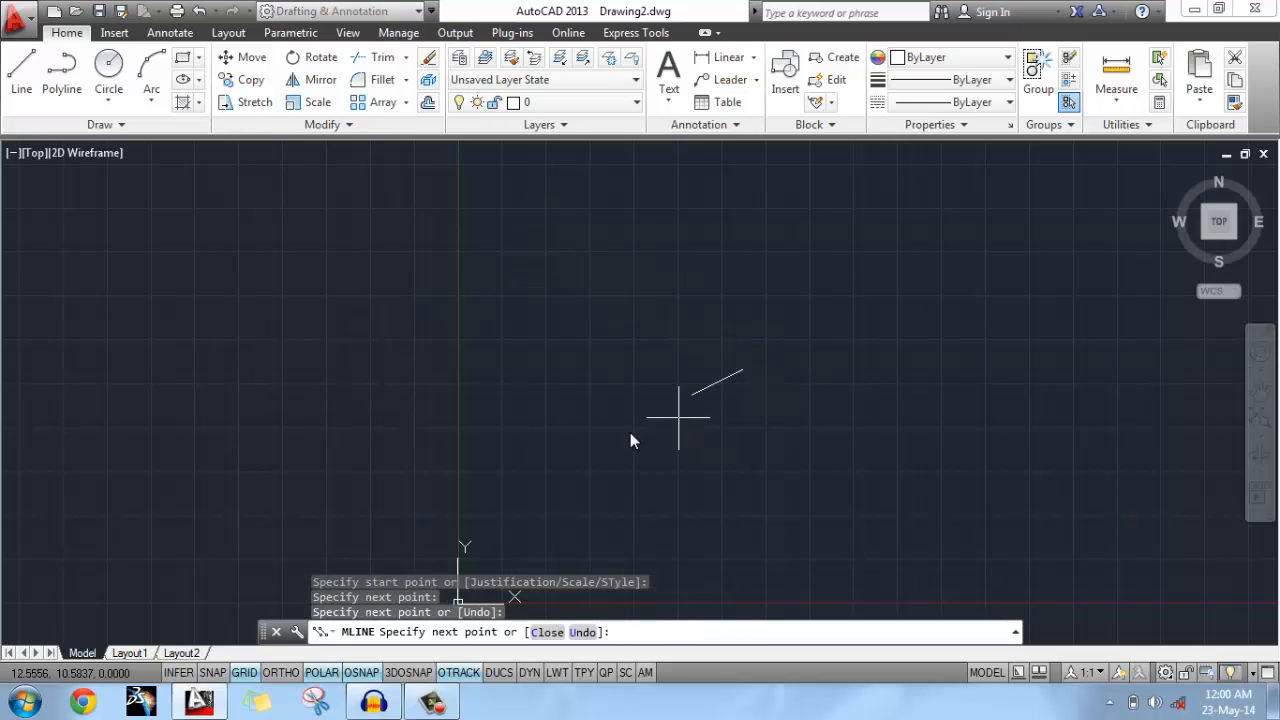
{"action": "left_click", "coordinate": [680, 537]}
{"action": "left_click", "coordinate": [355, 513]}
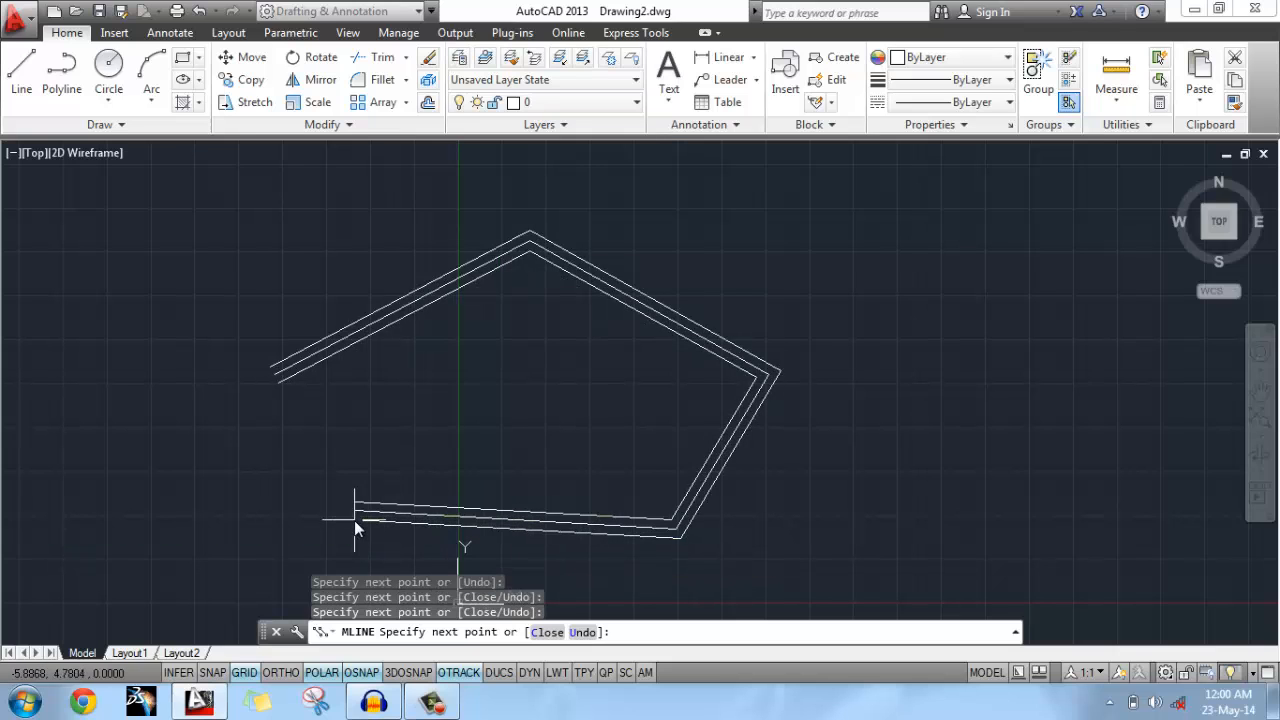
{"action": "key", "text": "Return"}
Apply Corner Joint to the multiline's two open ends, picking the upper sloping segment first and the lower segment second.
{"action": "middle_click_drag", "start_coordinate": [543, 437], "coordinate": [689, 400]}
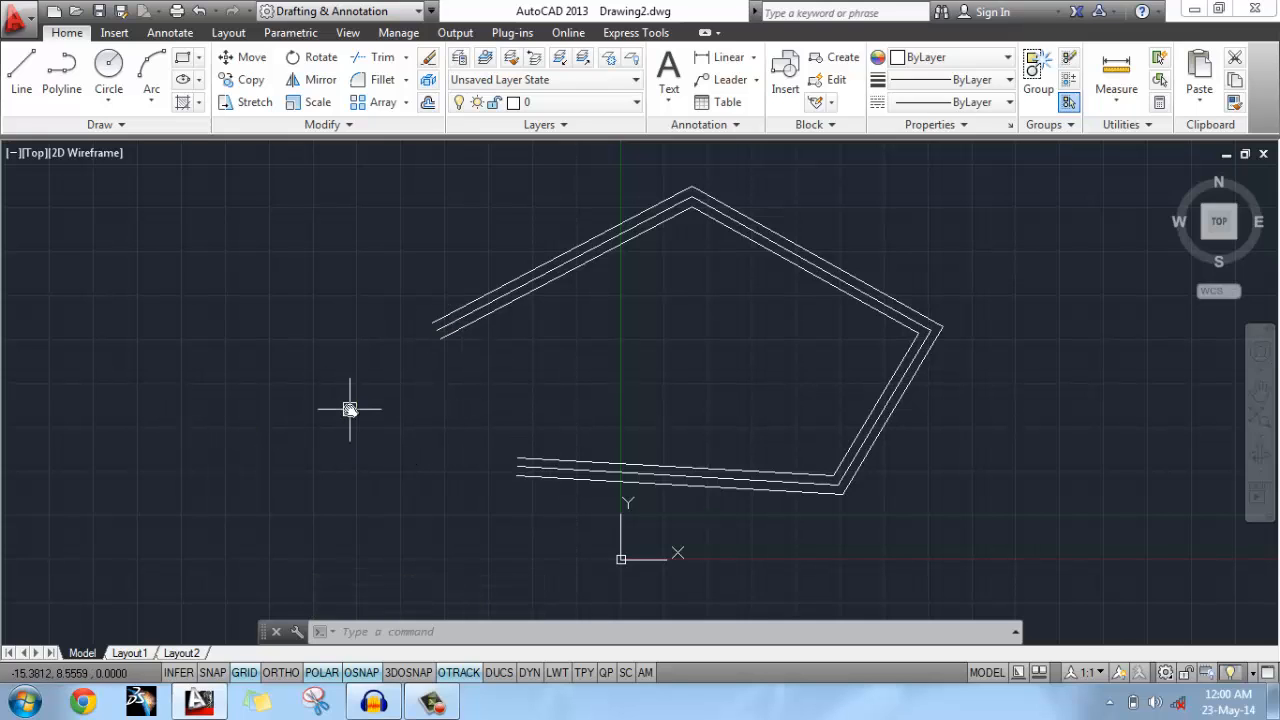
{"action": "type", "text": "MLEDIT"}
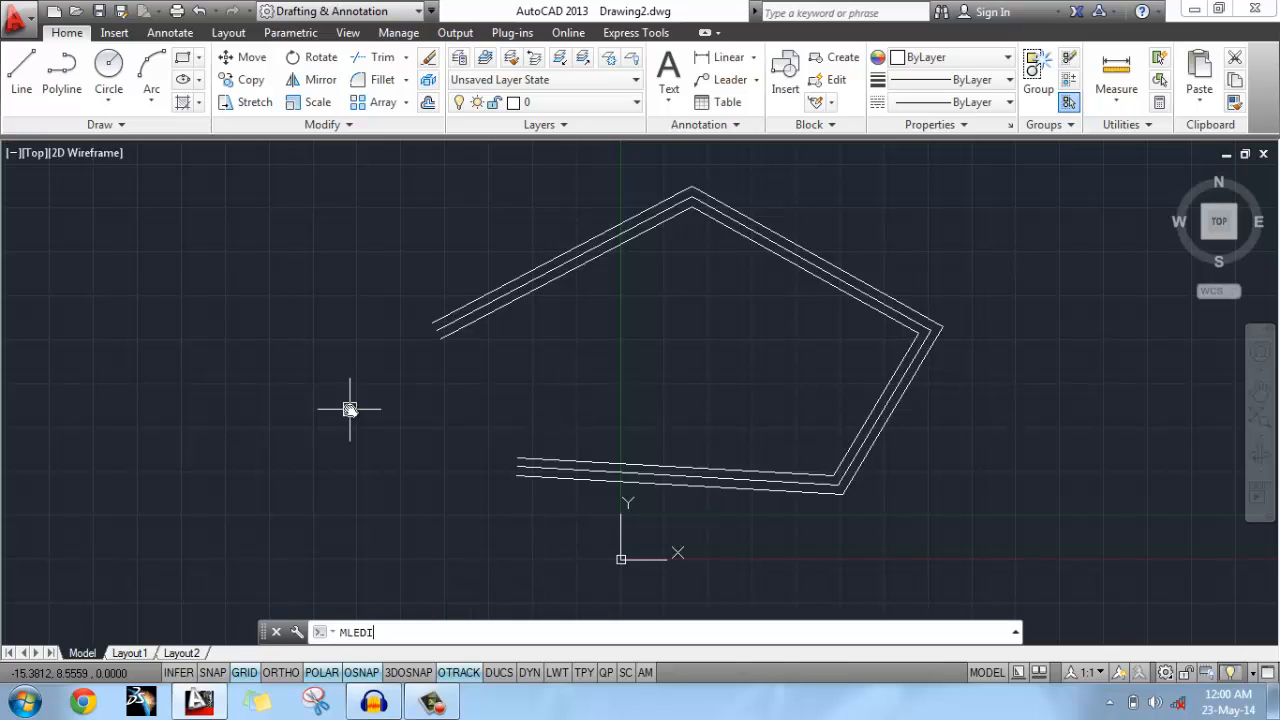
{"action": "key", "text": "Return"}
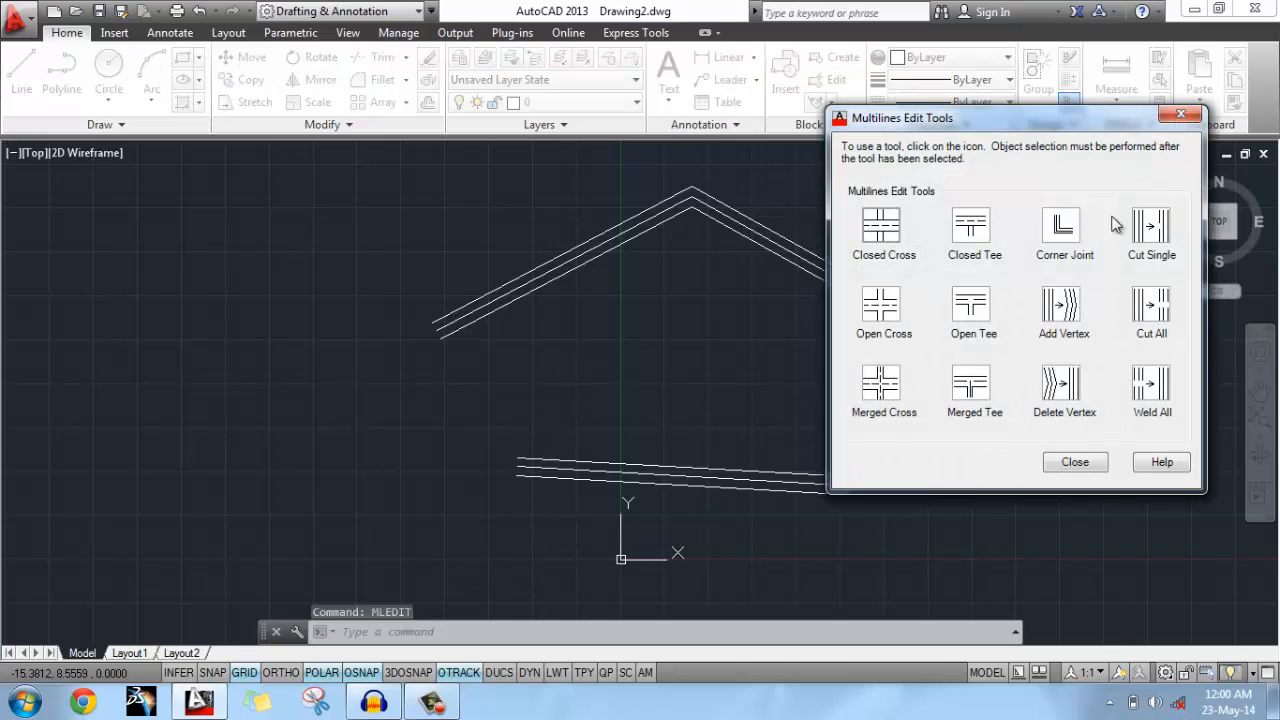
{"action": "left_click", "coordinate": [1060, 236]}
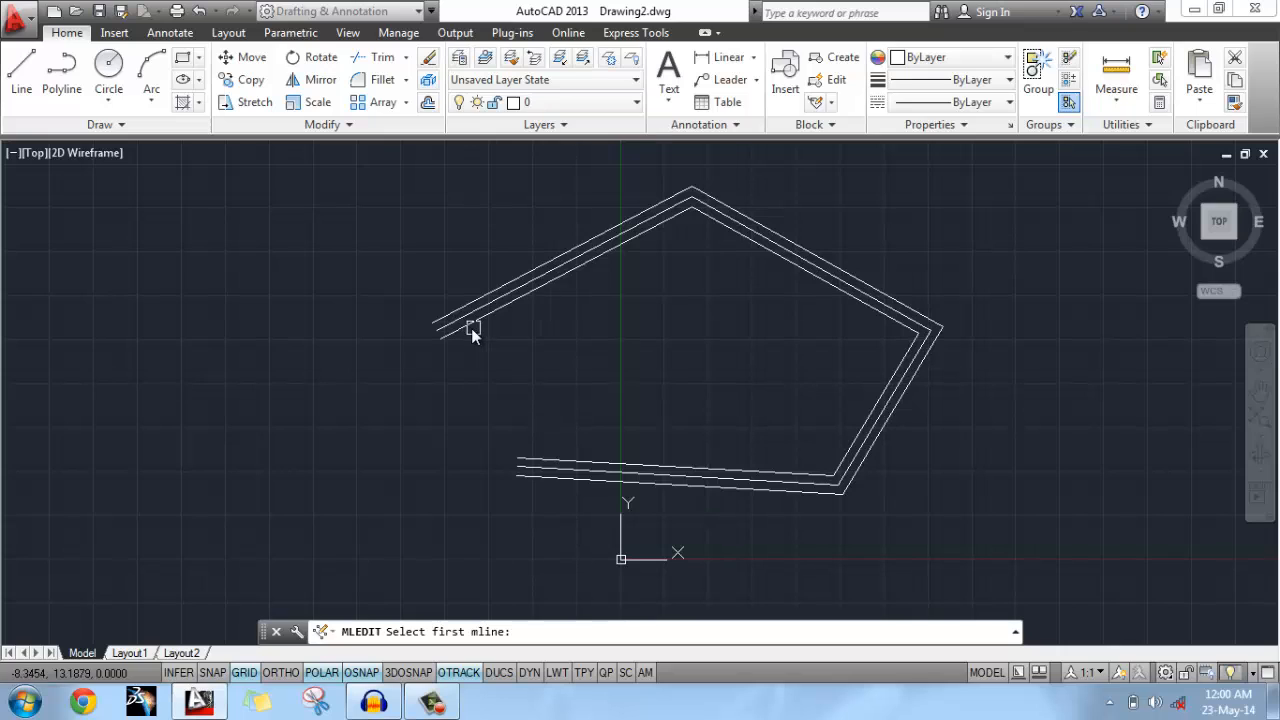
{"action": "left_click", "coordinate": [466, 329]}
{"action": "left_click", "coordinate": [534, 472]}
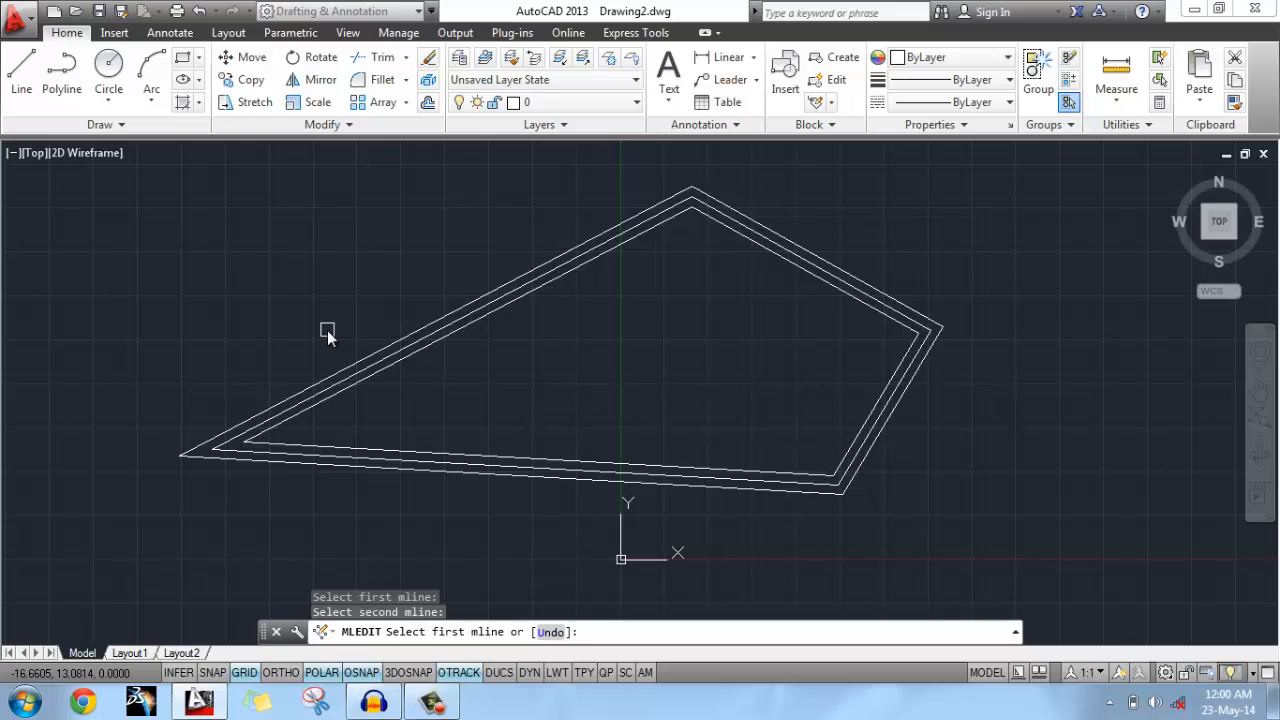
{"action": "key", "text": "Escape"}
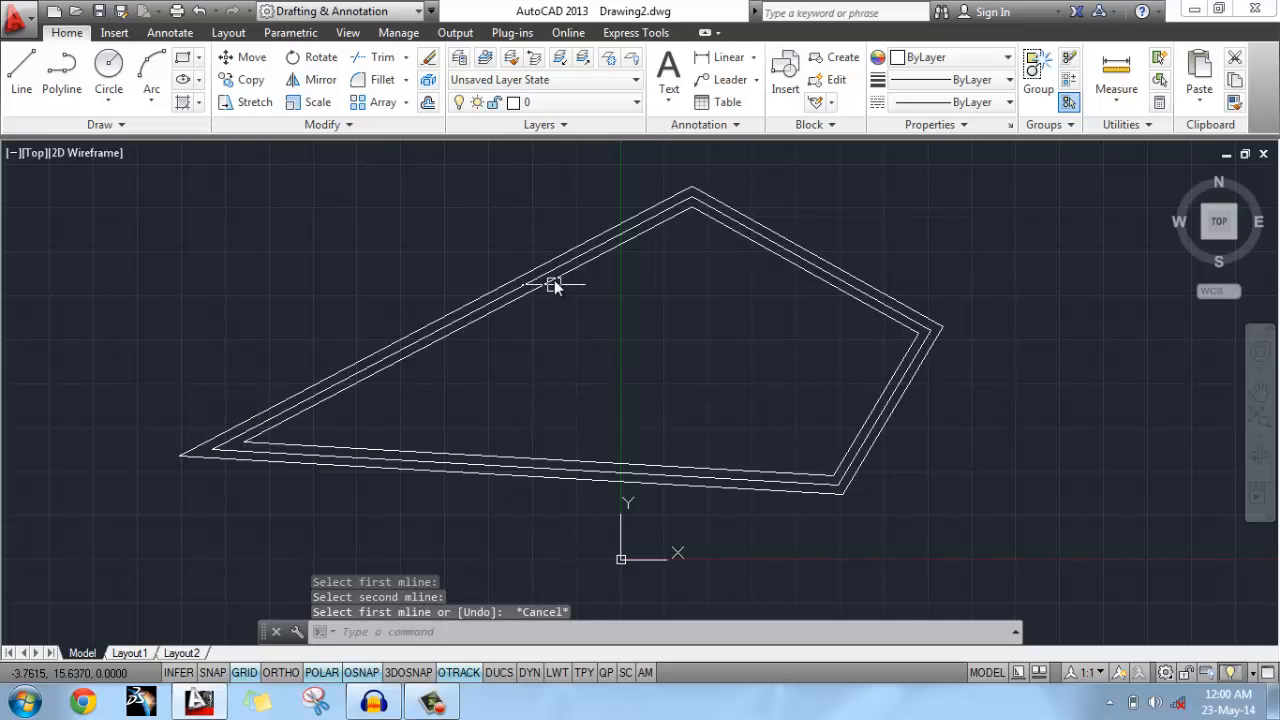
Stretch the closed multiline's top vertex left and slightly down, and its far-left corner inward up and to the right.
{"action": "left_click", "coordinate": [554, 280]}
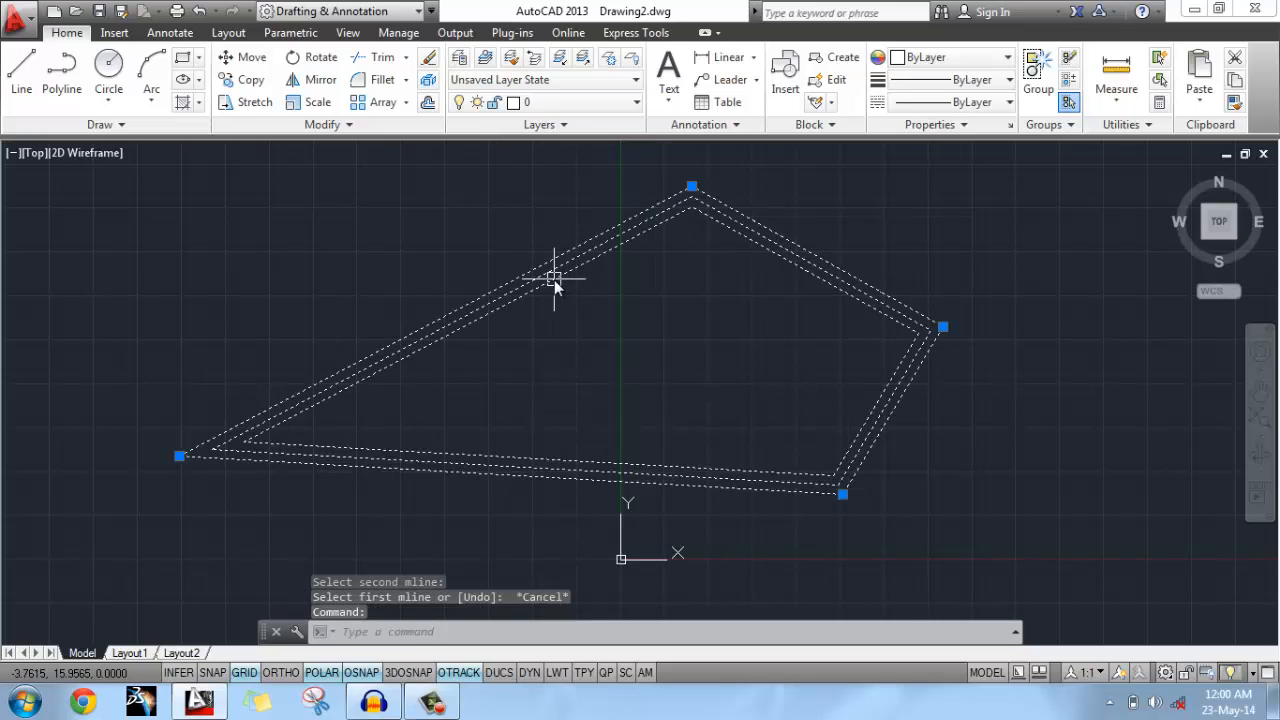
{"action": "left_click", "coordinate": [691, 186]}
{"action": "left_click", "coordinate": [518, 229]}
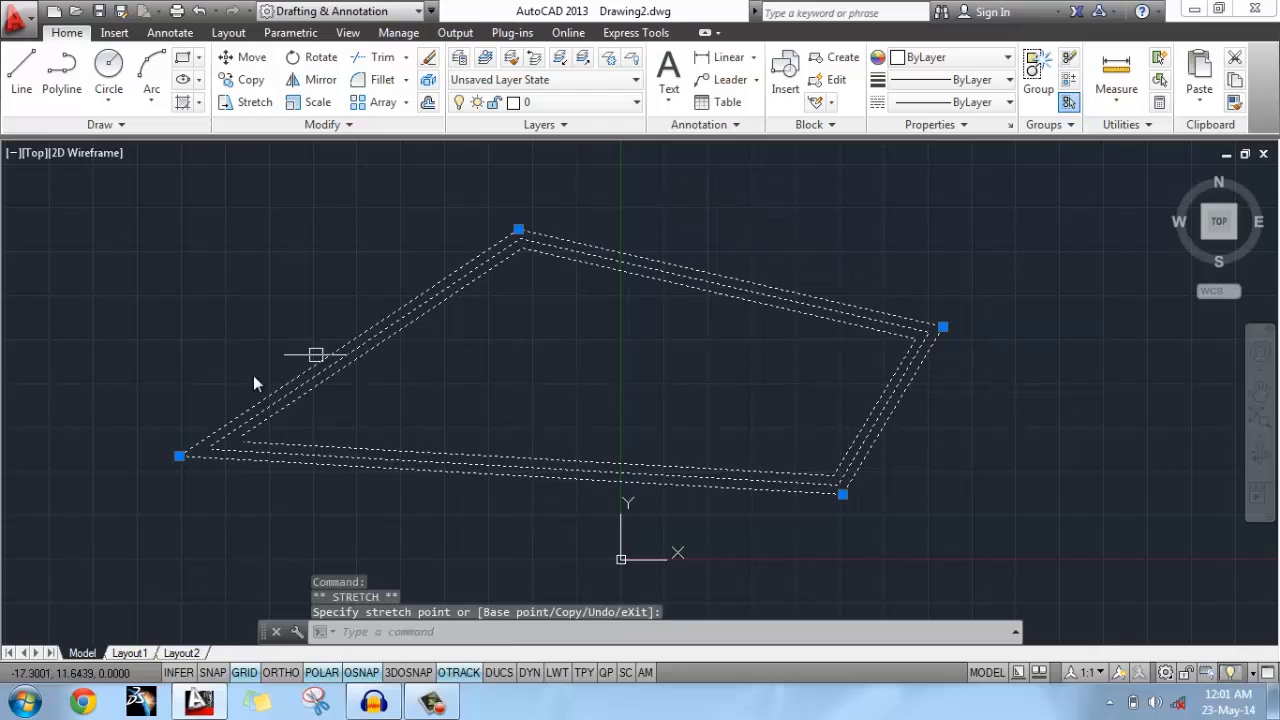
{"action": "left_click", "coordinate": [177, 455]}
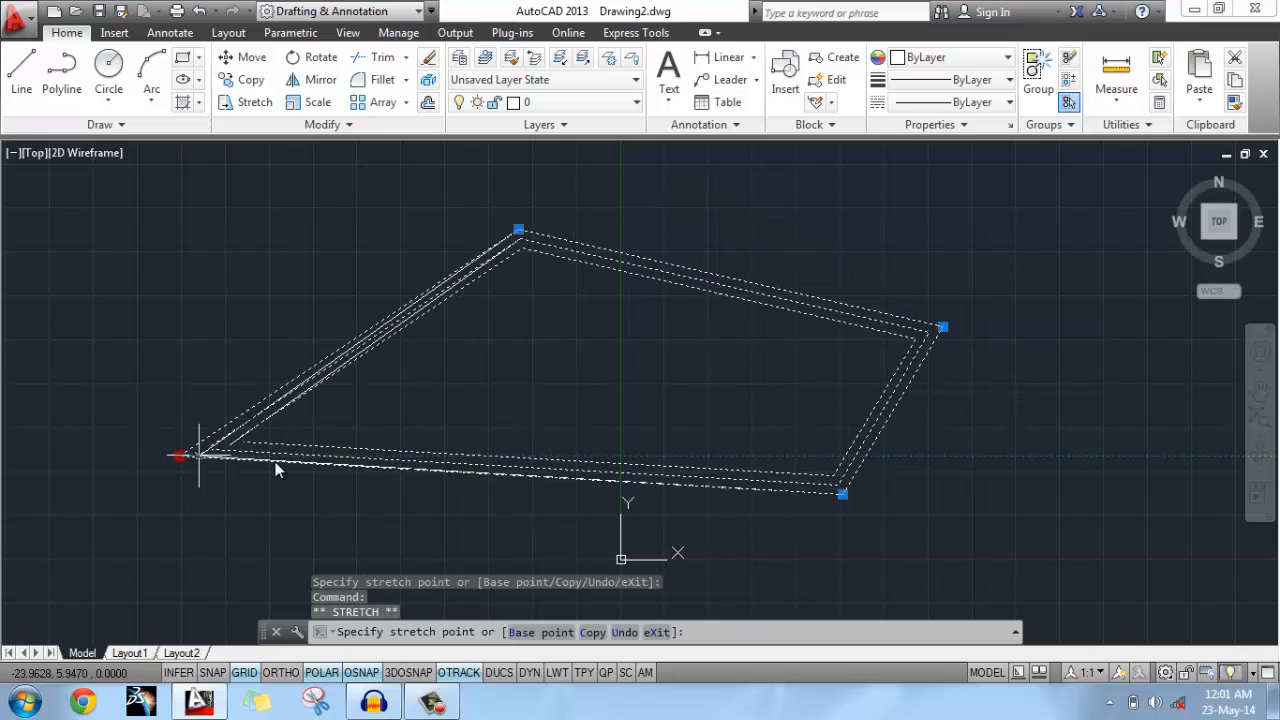
{"action": "left_click", "coordinate": [312, 424]}
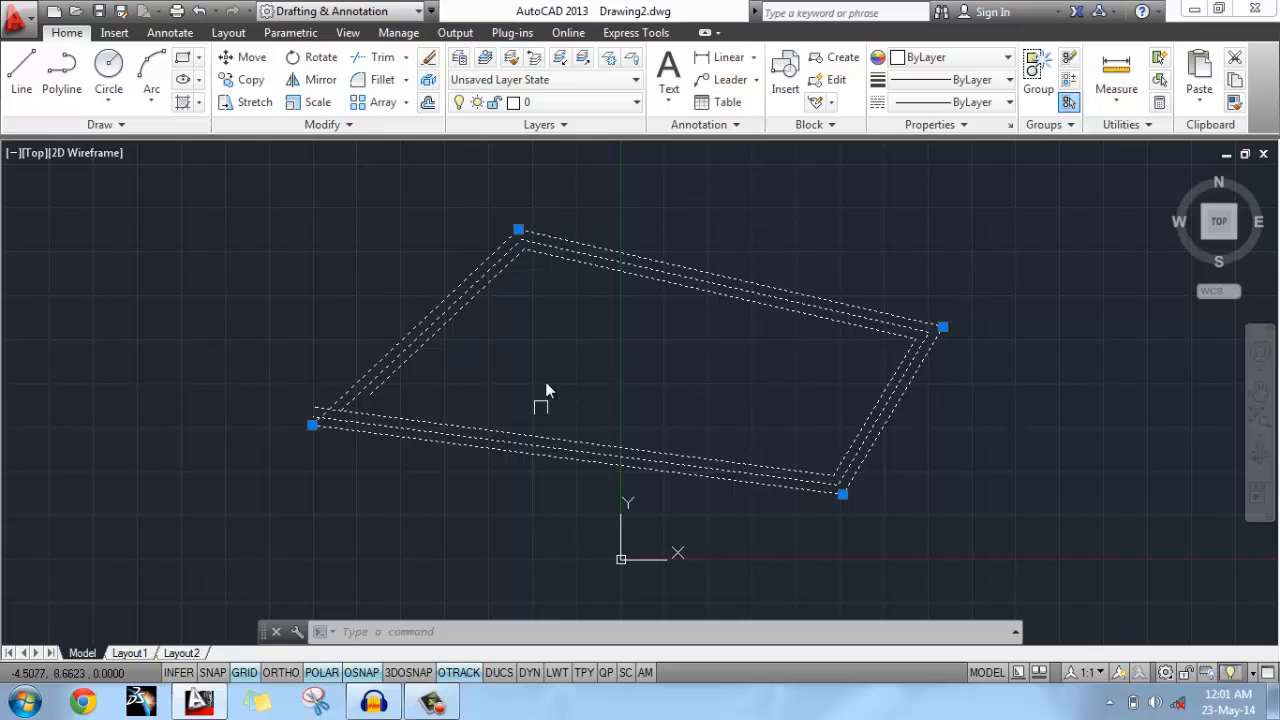
{"action": "key", "text": "Escape"}
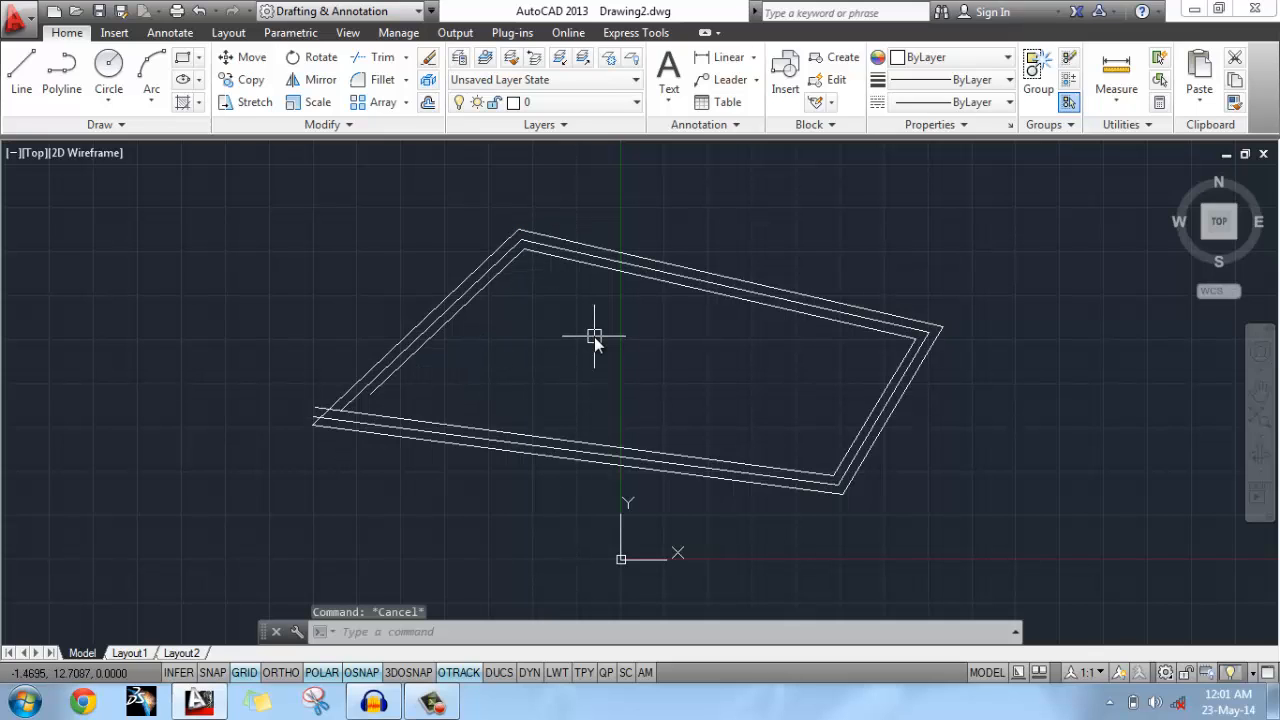
Add a vertex near the middle of the multiline's upper sloping segment with Add Vertex.
{"action": "type", "text": "MLEDIT"}
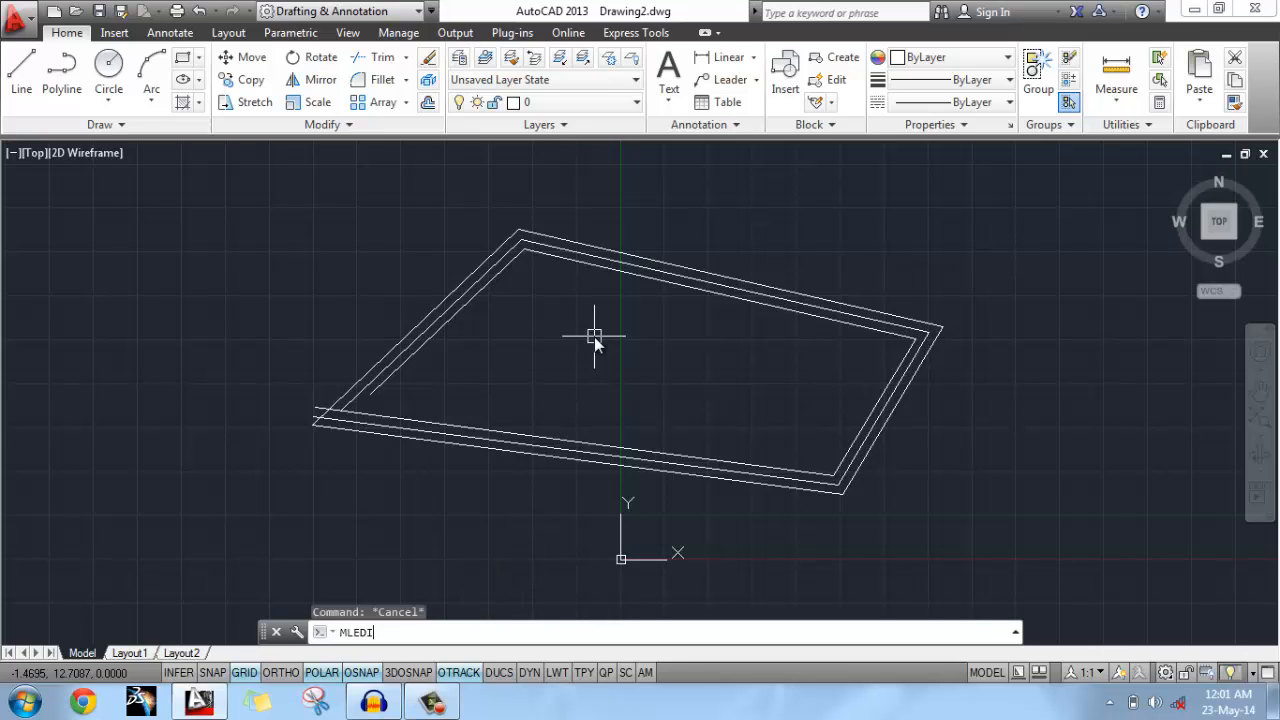
{"action": "key", "text": "Return"}
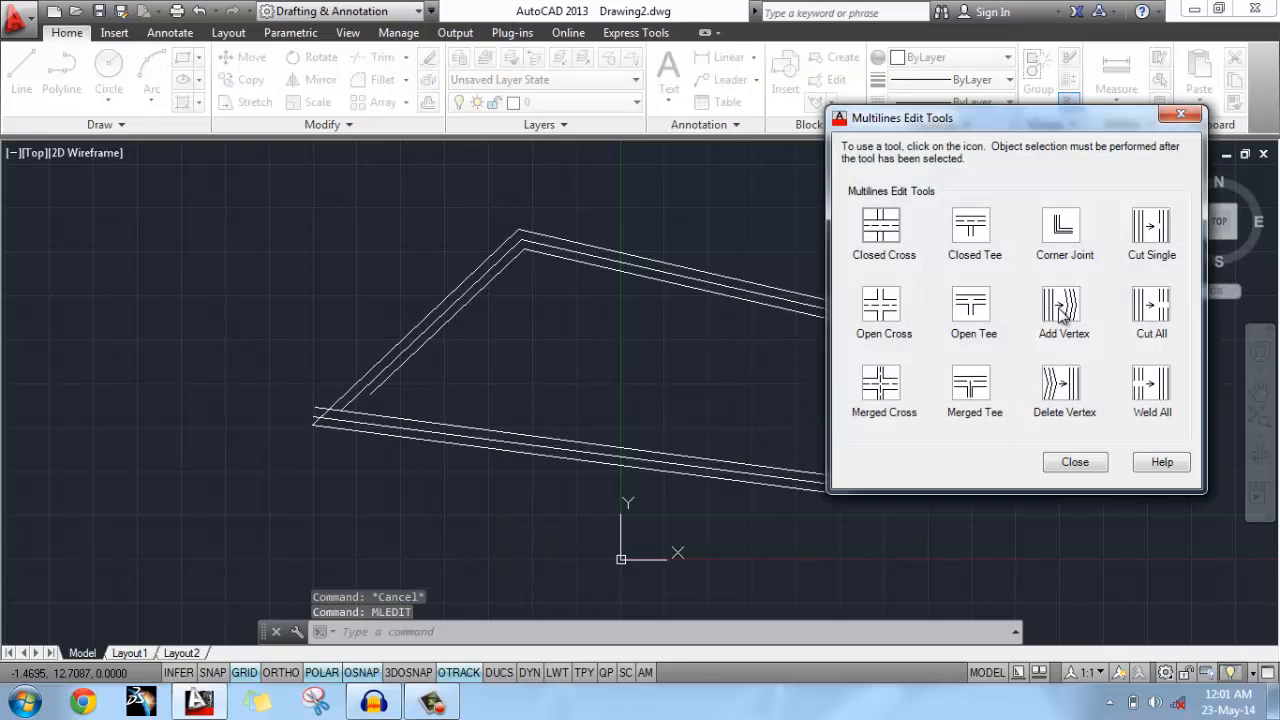
{"action": "left_click", "coordinate": [1059, 309]}
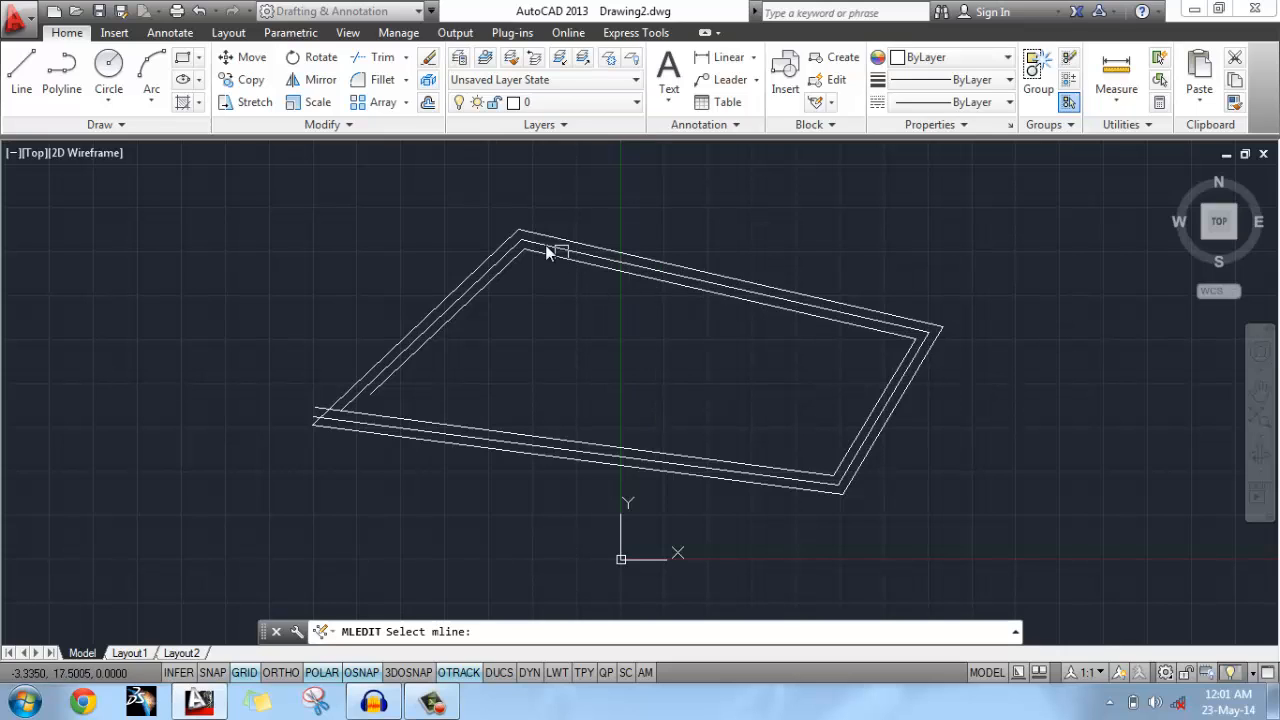
{"action": "left_click", "coordinate": [710, 276]}
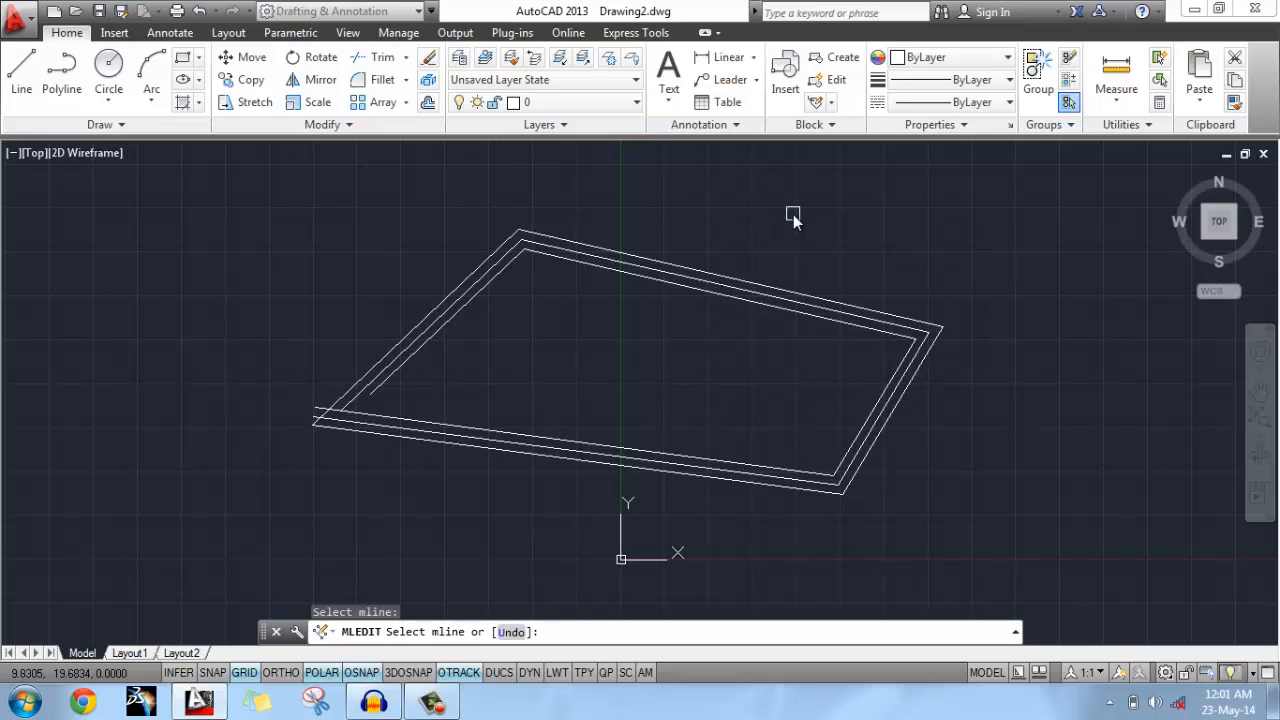
{"action": "key", "text": "Escape"}
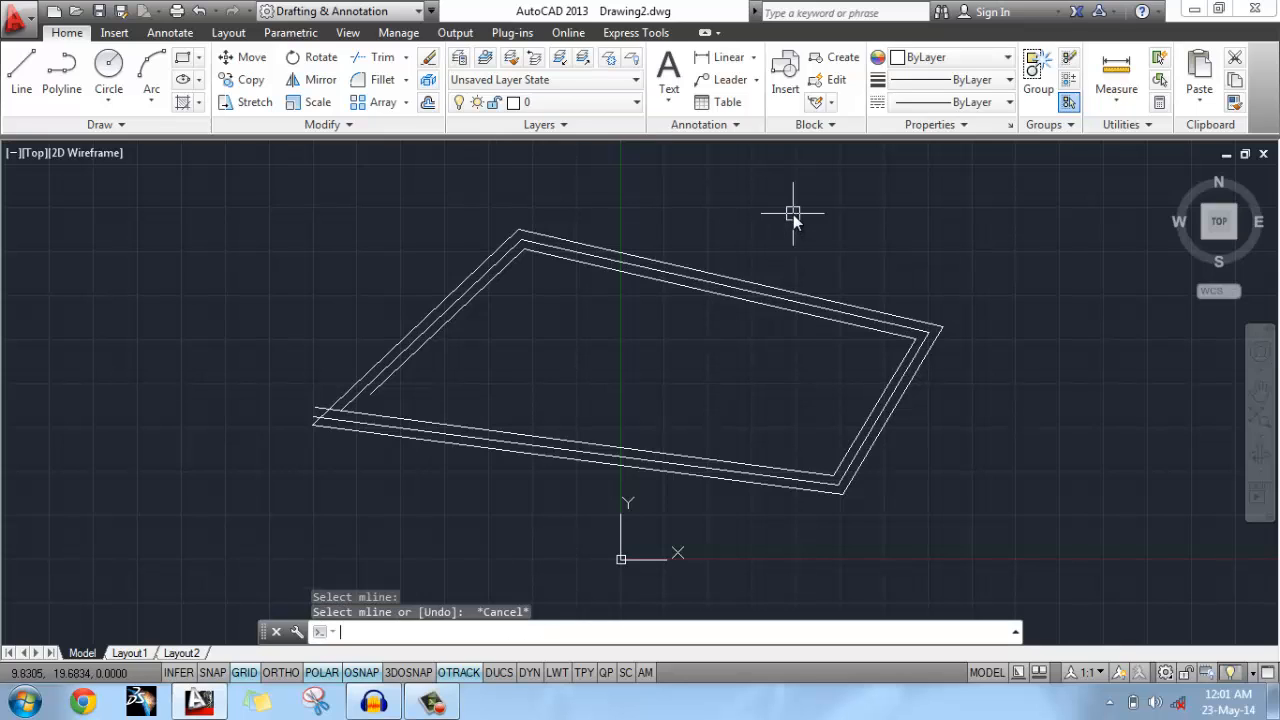
Stretch the added vertex on the upper segment down into the shape to form an inward notch.
{"action": "left_click", "coordinate": [710, 273]}
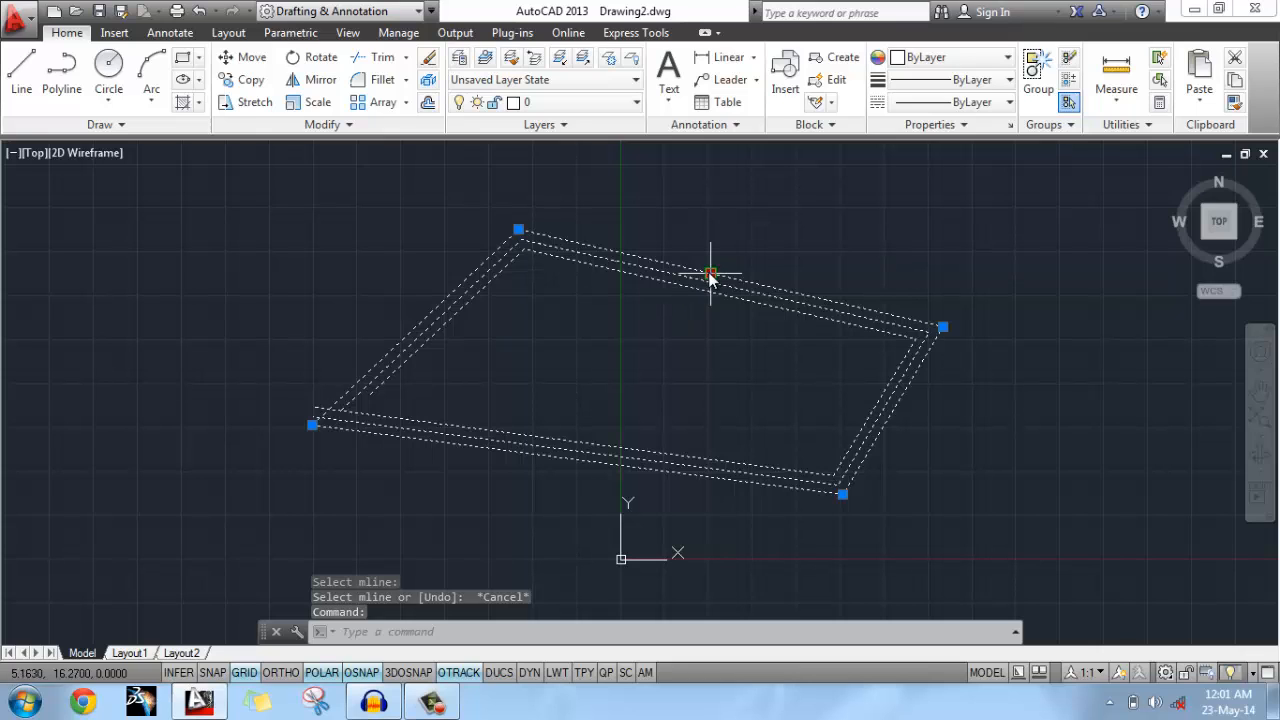
{"action": "left_click", "coordinate": [710, 274]}
{"action": "left_click", "coordinate": [659, 377]}
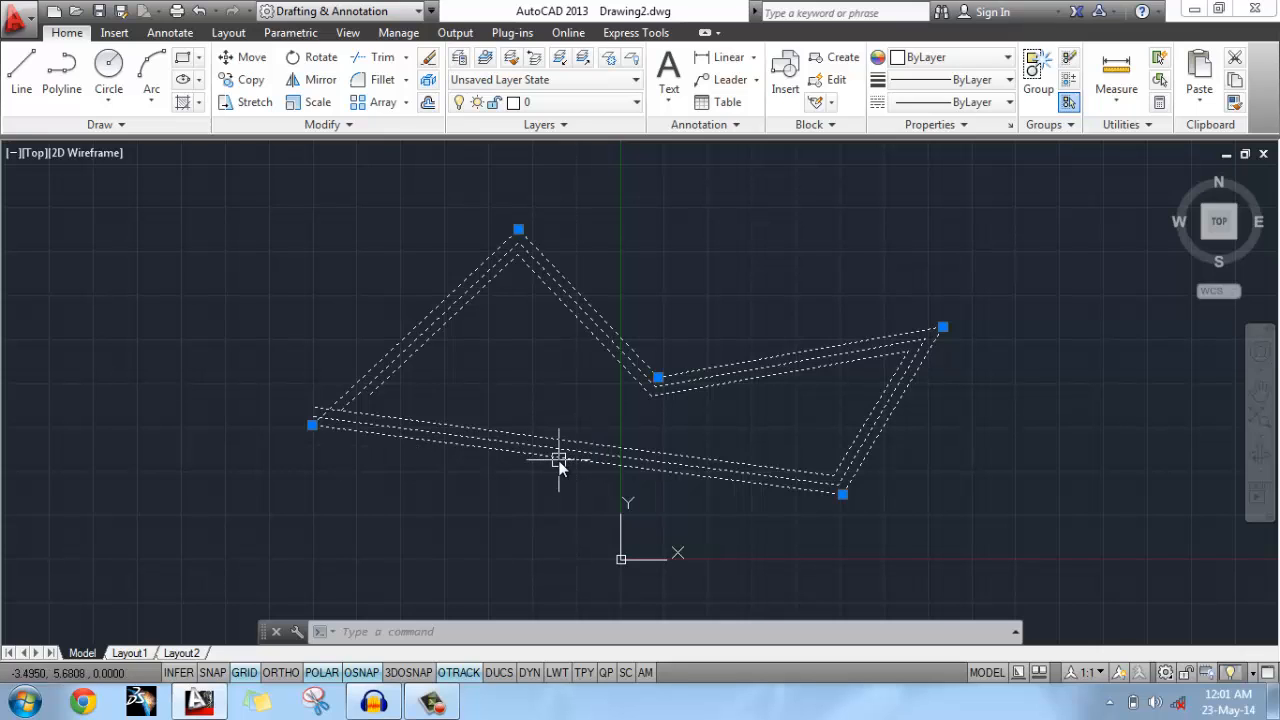
{"action": "key", "text": "Escape"}
Add a vertex near the middle of the multiline's long lower segment with Add Vertex.
{"action": "type", "text": "MLEDIT"}
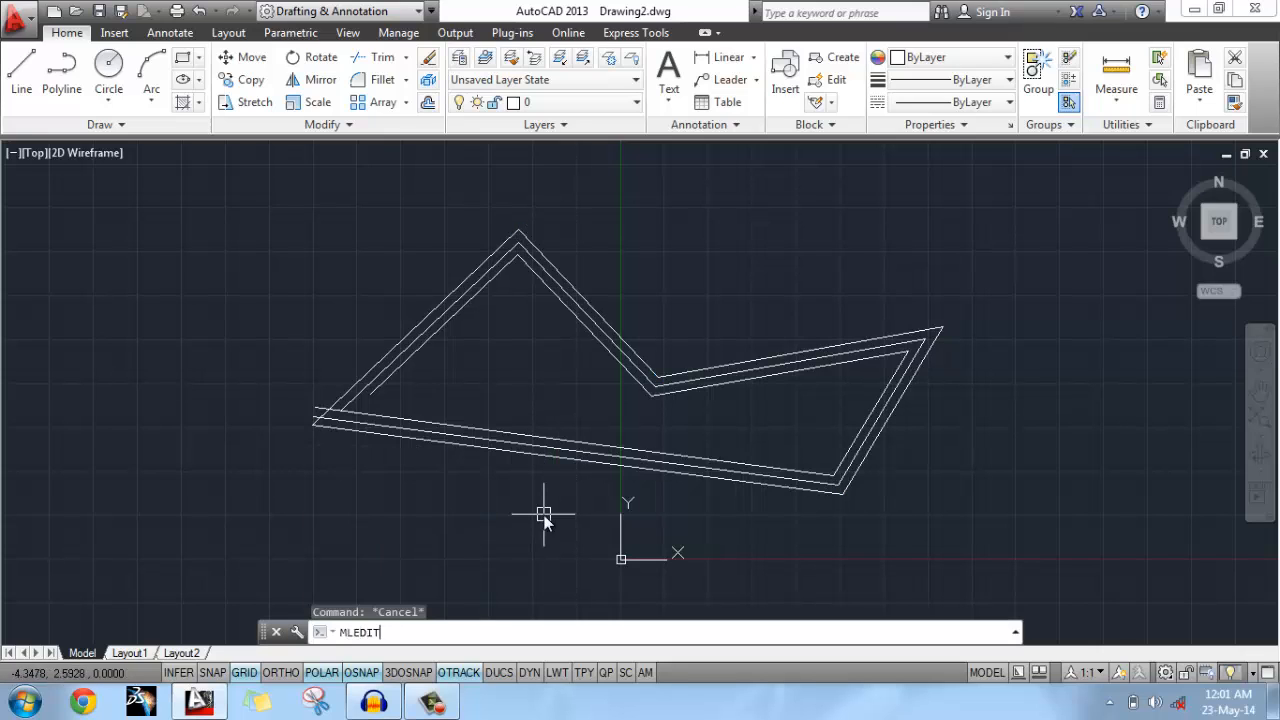
{"action": "key", "text": "Return"}
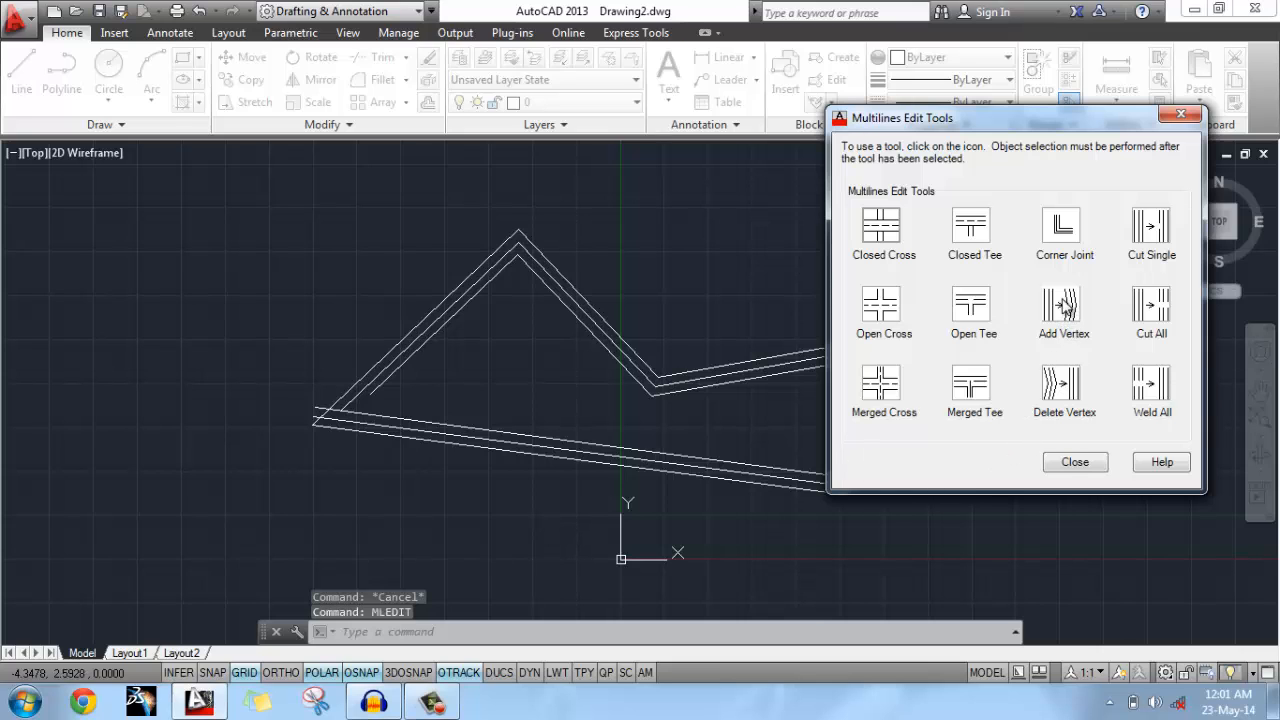
{"action": "left_click", "coordinate": [1064, 306]}
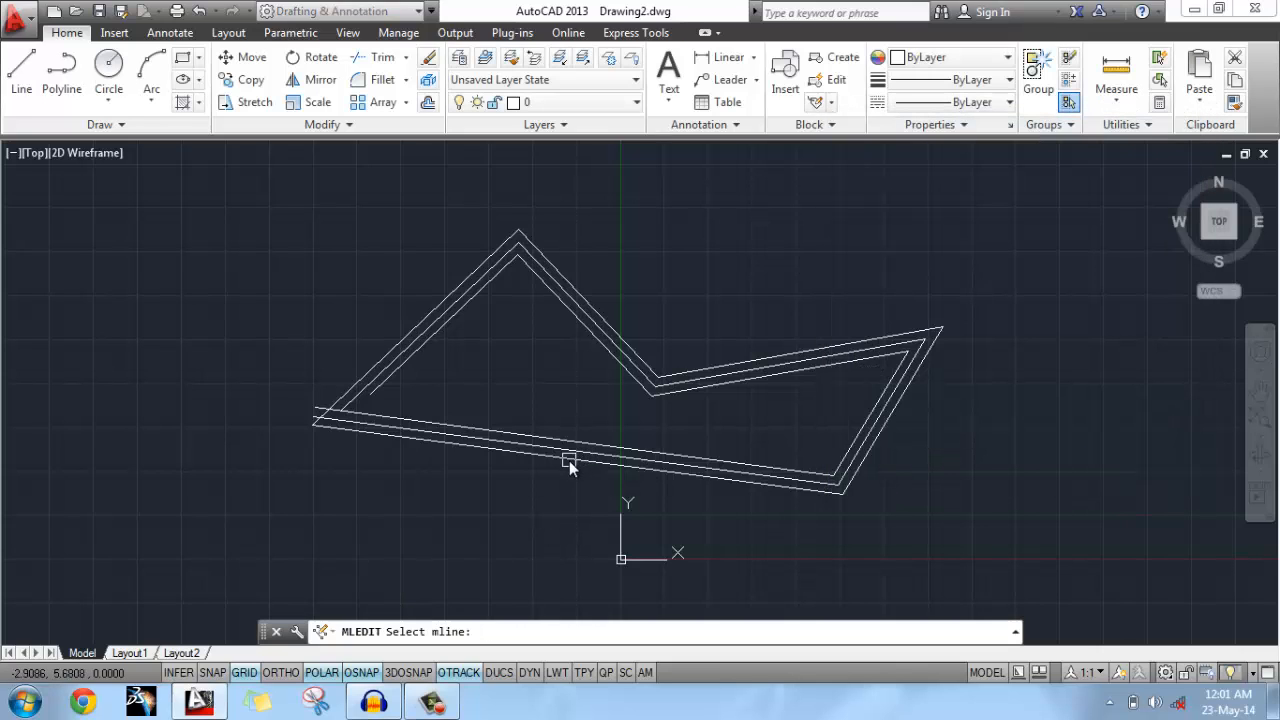
{"action": "left_click", "coordinate": [569, 460]}
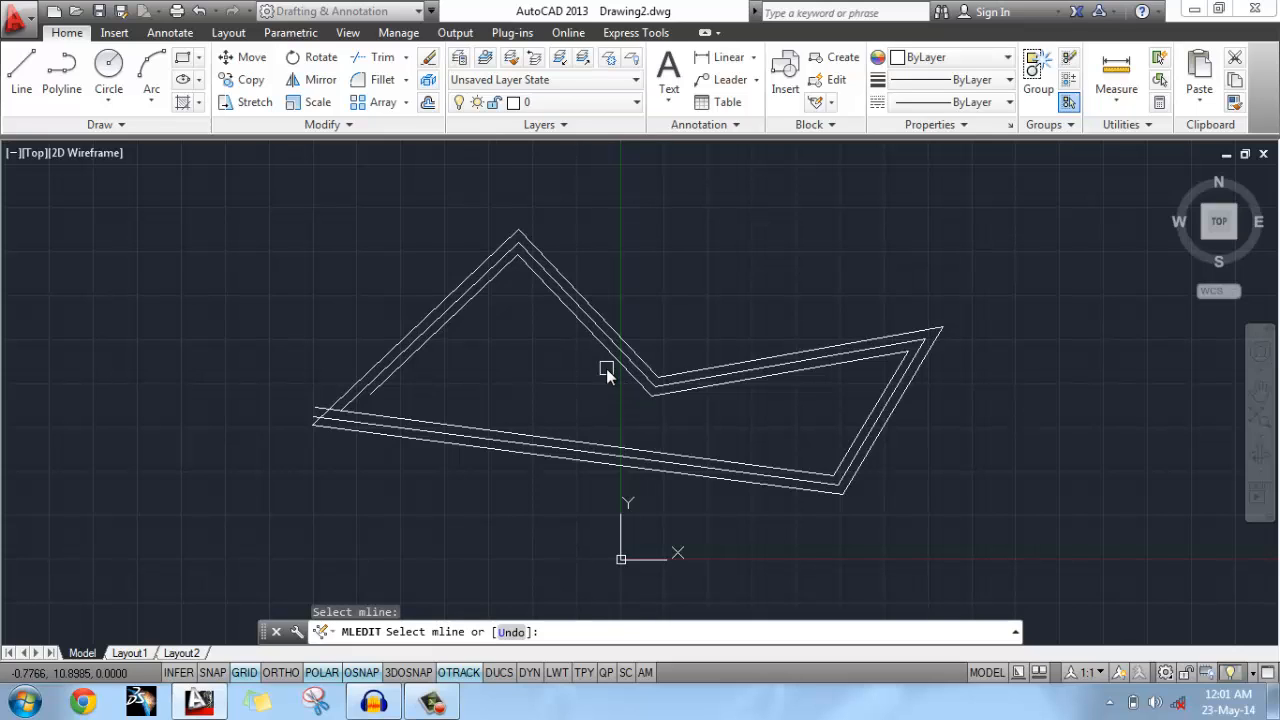
{"action": "key", "text": "Escape"}
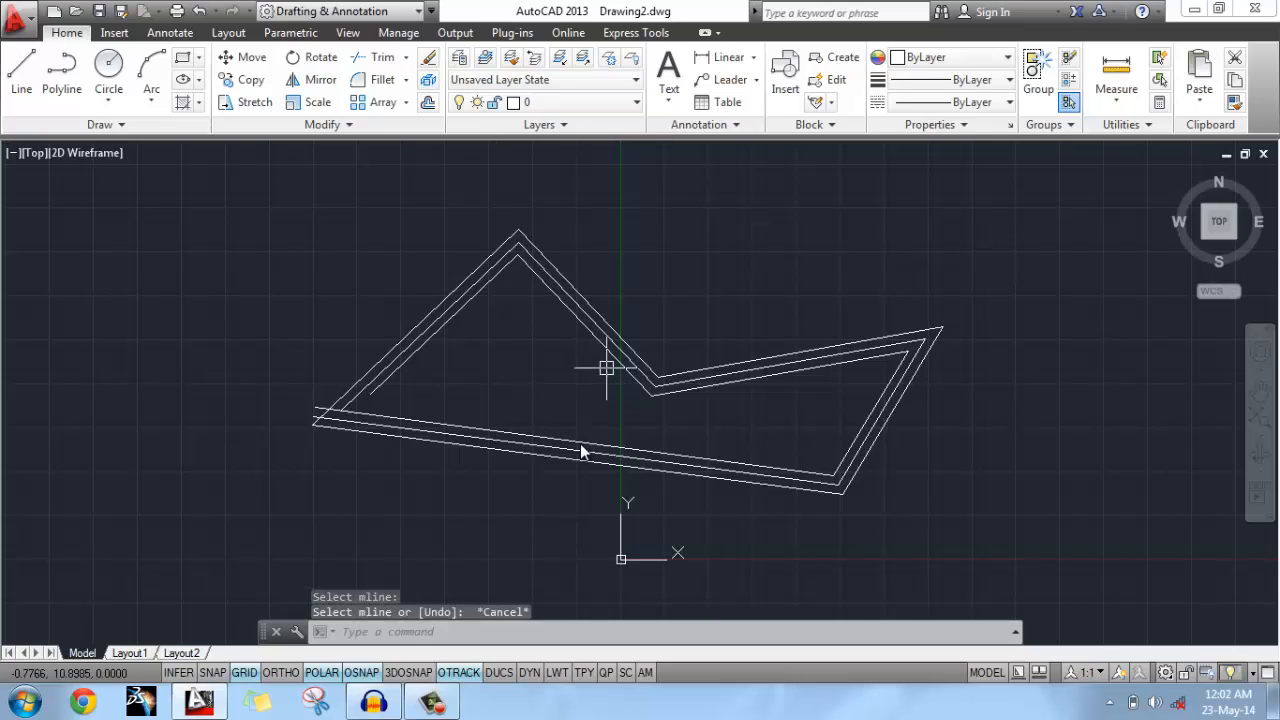
Stretch the added vertex on the lower segment down and to the left, bending that edge outward.
{"action": "left_click", "coordinate": [579, 440]}
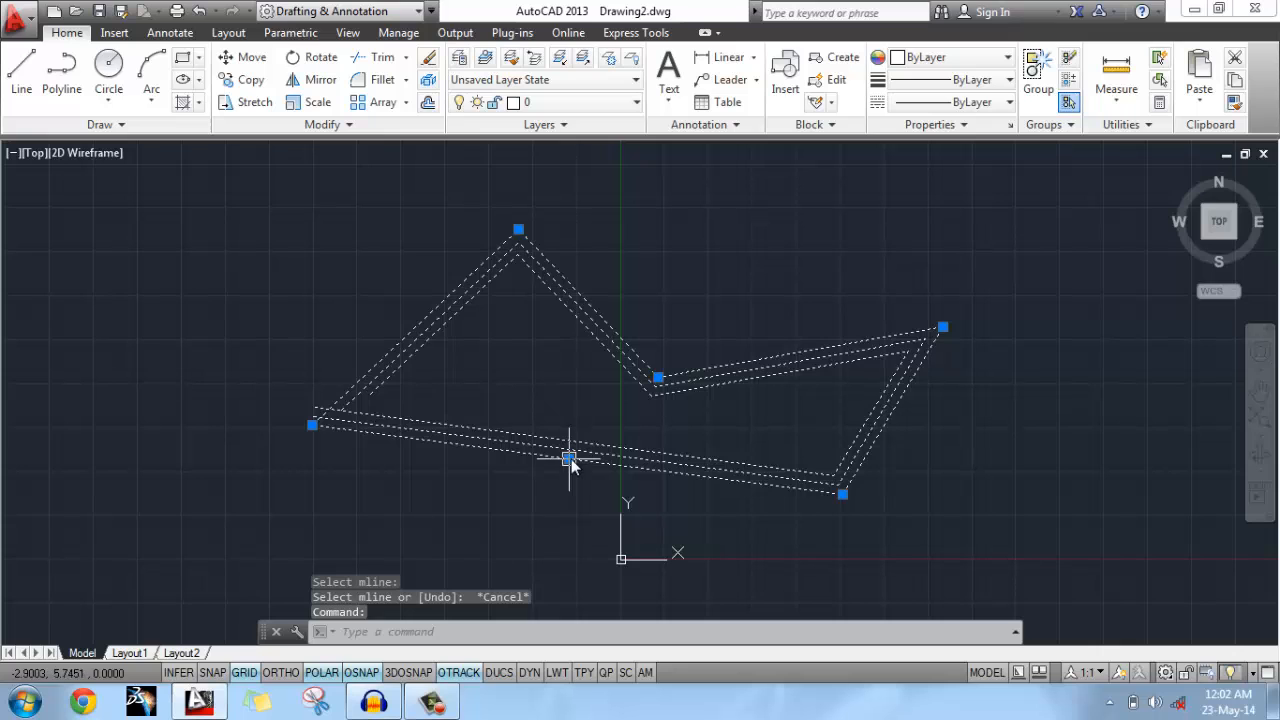
{"action": "left_click", "coordinate": [569, 459]}
{"action": "left_click", "coordinate": [459, 558]}
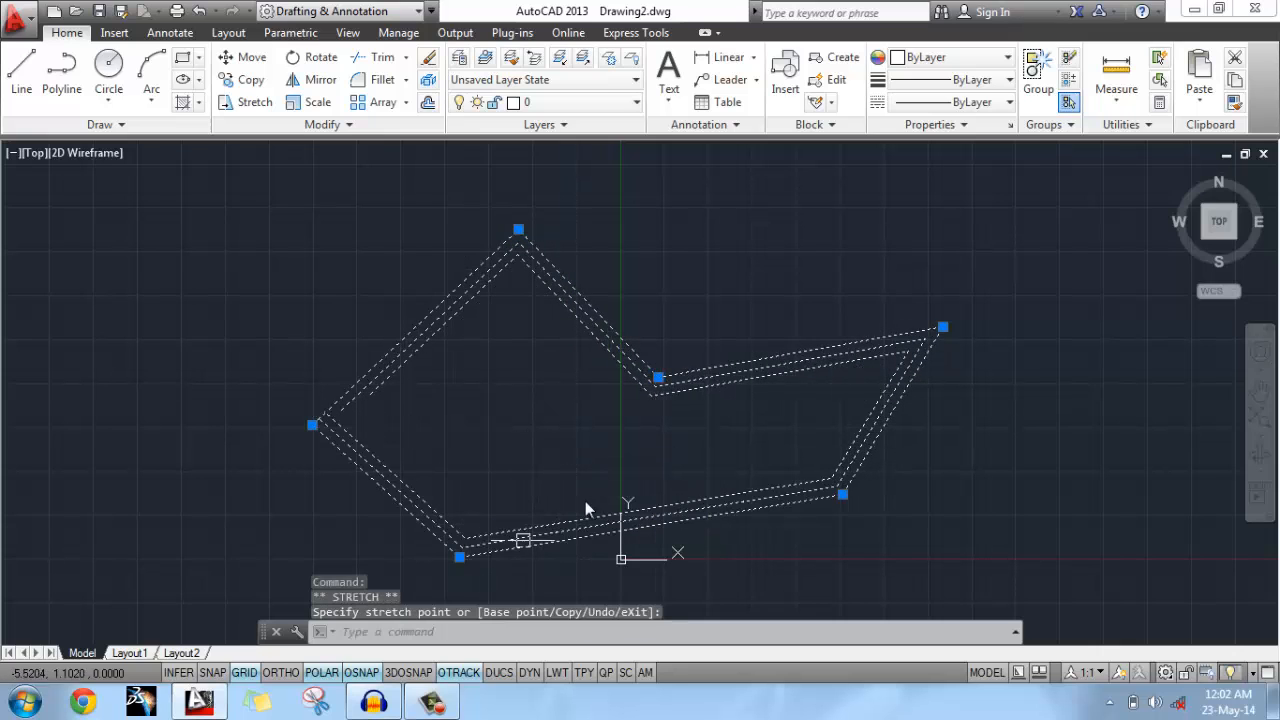
{"action": "middle_click_drag", "start_coordinate": [555, 489], "coordinate": [581, 431]}
{"action": "key", "text": "Escape"}
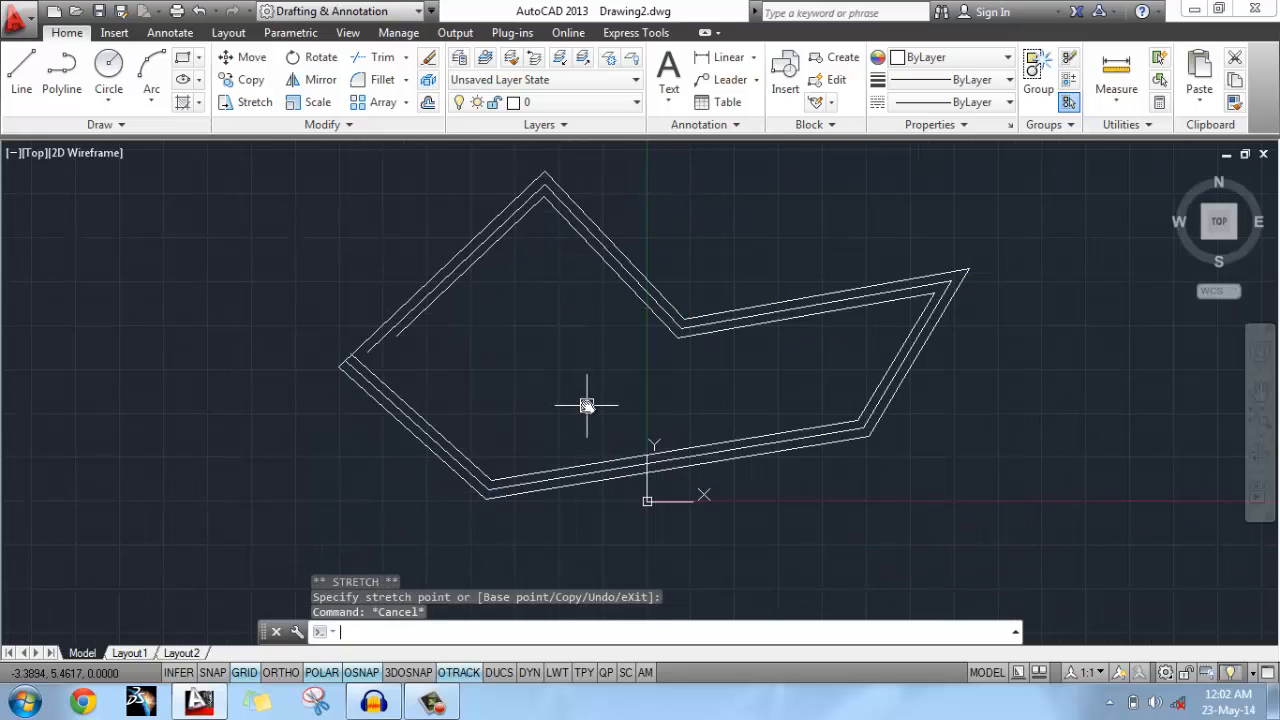
Remove the multiline's corners one after another with Delete Vertex until only the lower-left sloping segment is left.
{"action": "type", "text": "MLEDIT"}
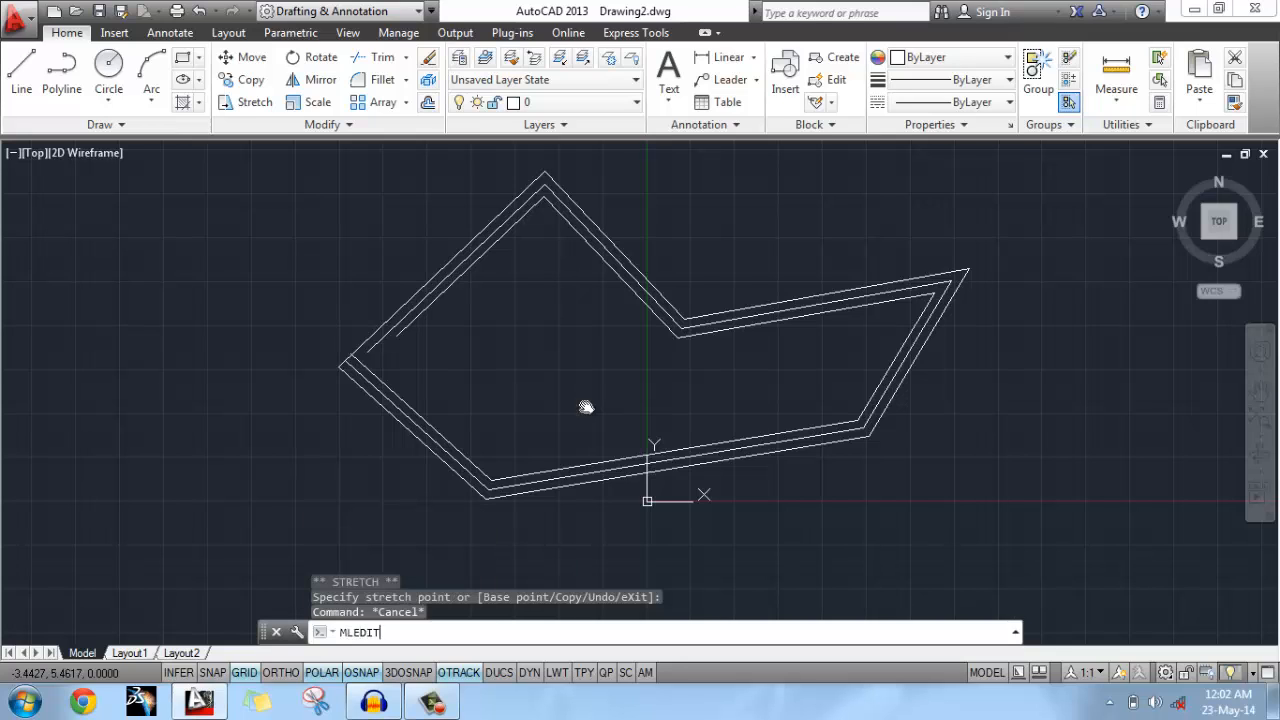
{"action": "key", "text": "Return"}
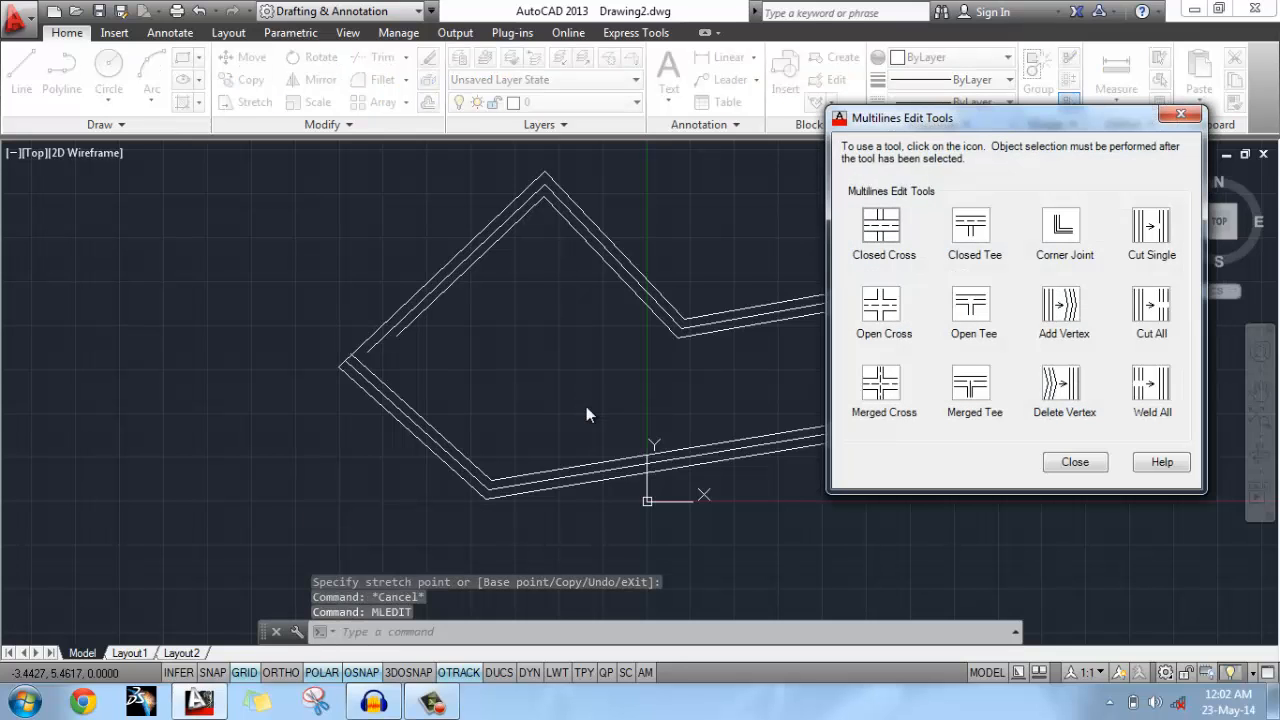
{"action": "left_click", "coordinate": [1060, 388]}
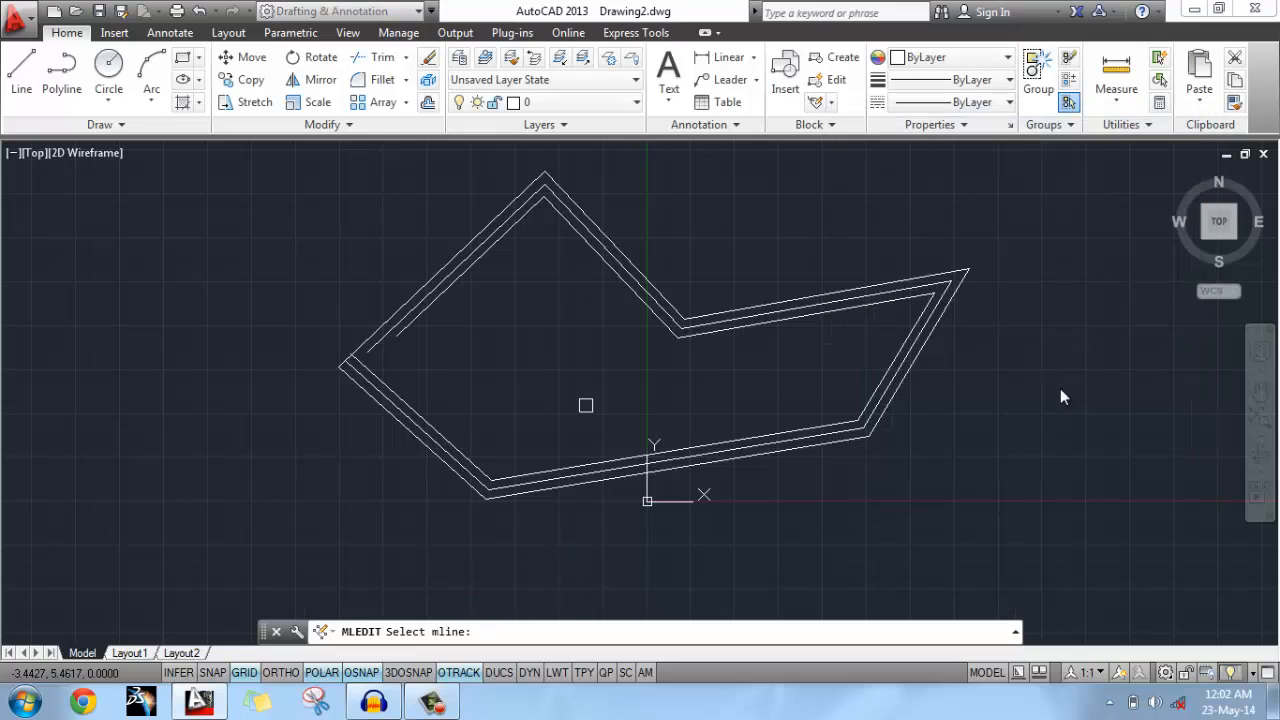
{"action": "left_click", "coordinate": [962, 270]}
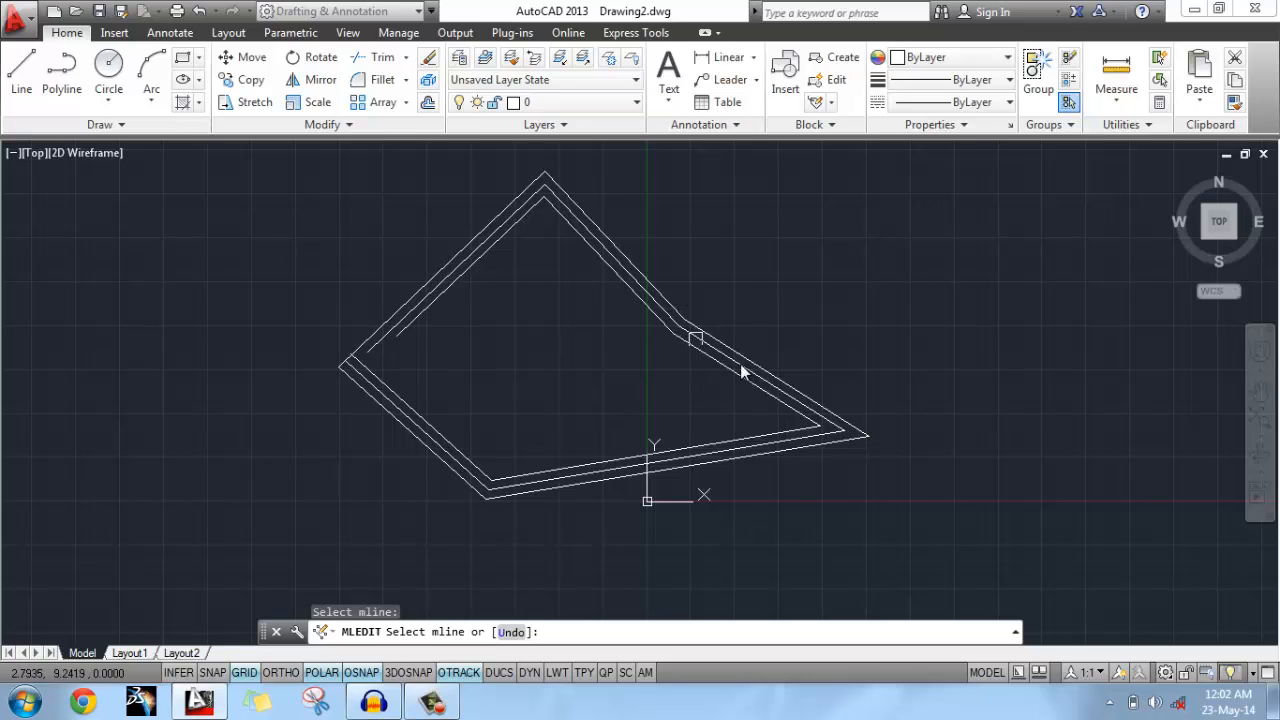
{"action": "left_click", "coordinate": [840, 433]}
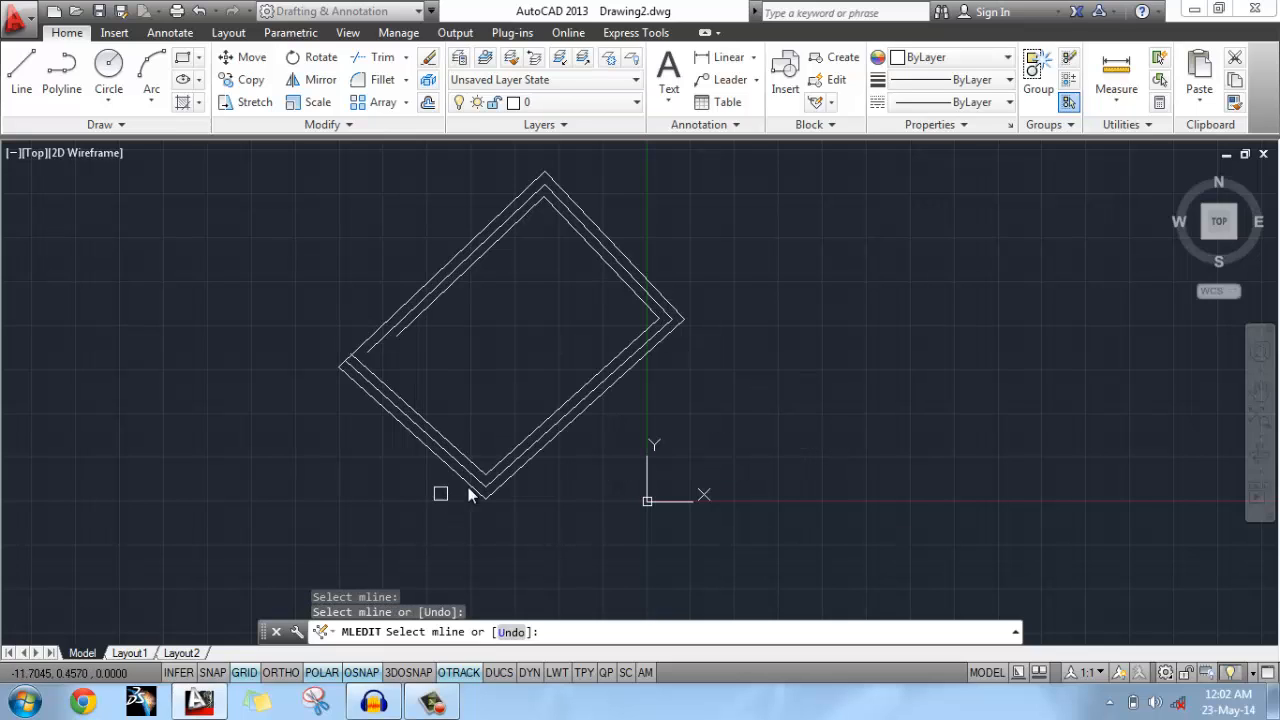
{"action": "left_click", "coordinate": [669, 317]}
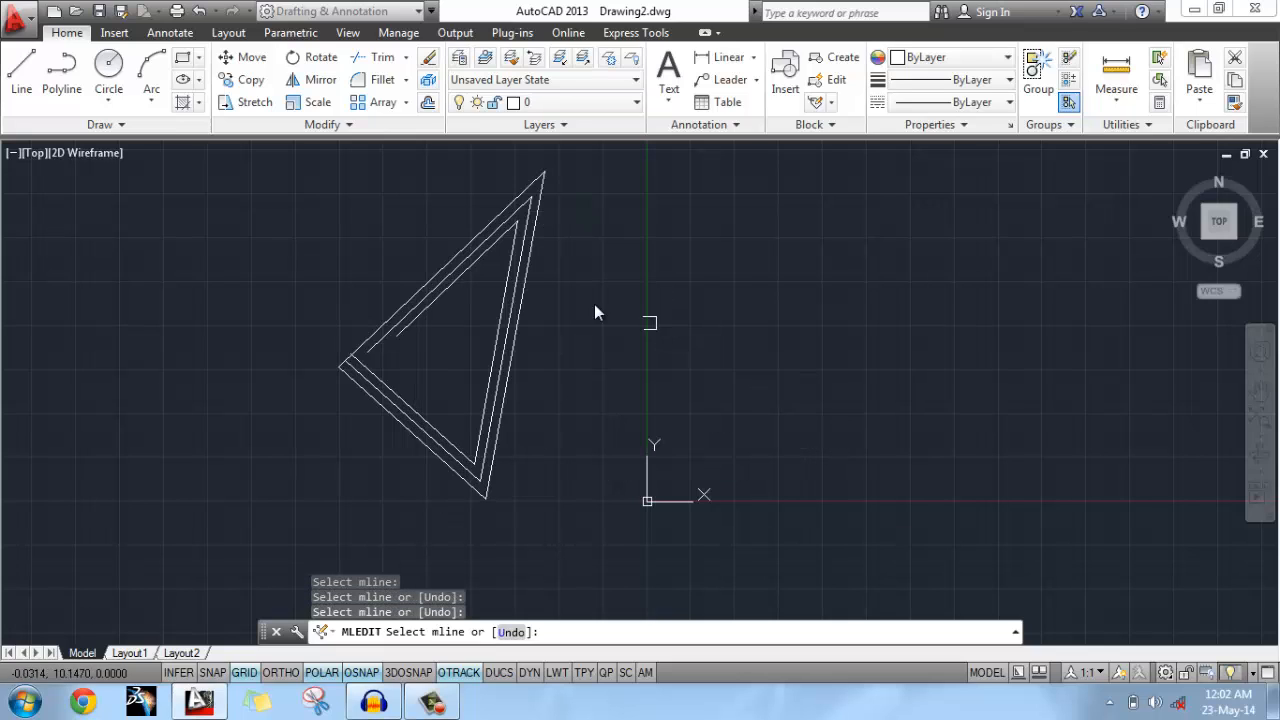
{"action": "left_click", "coordinate": [535, 213]}
{"action": "left_click", "coordinate": [576, 556]}
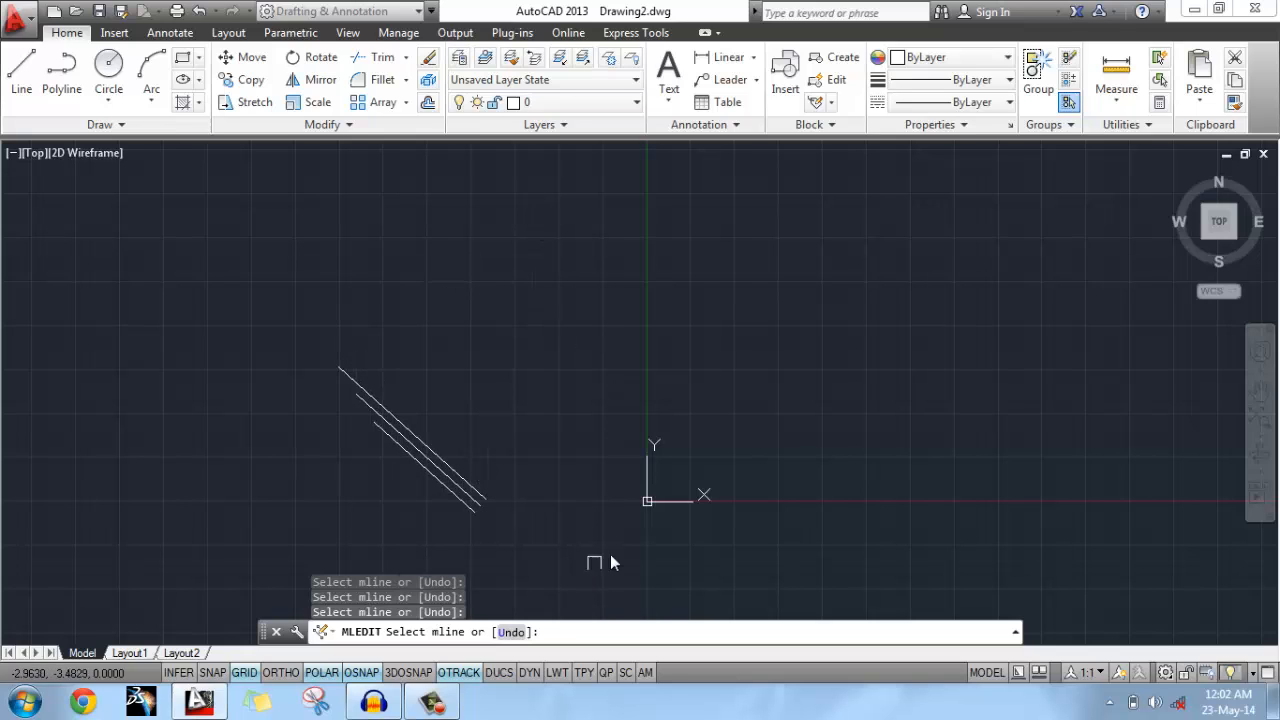
{"action": "key", "text": "Escape"}
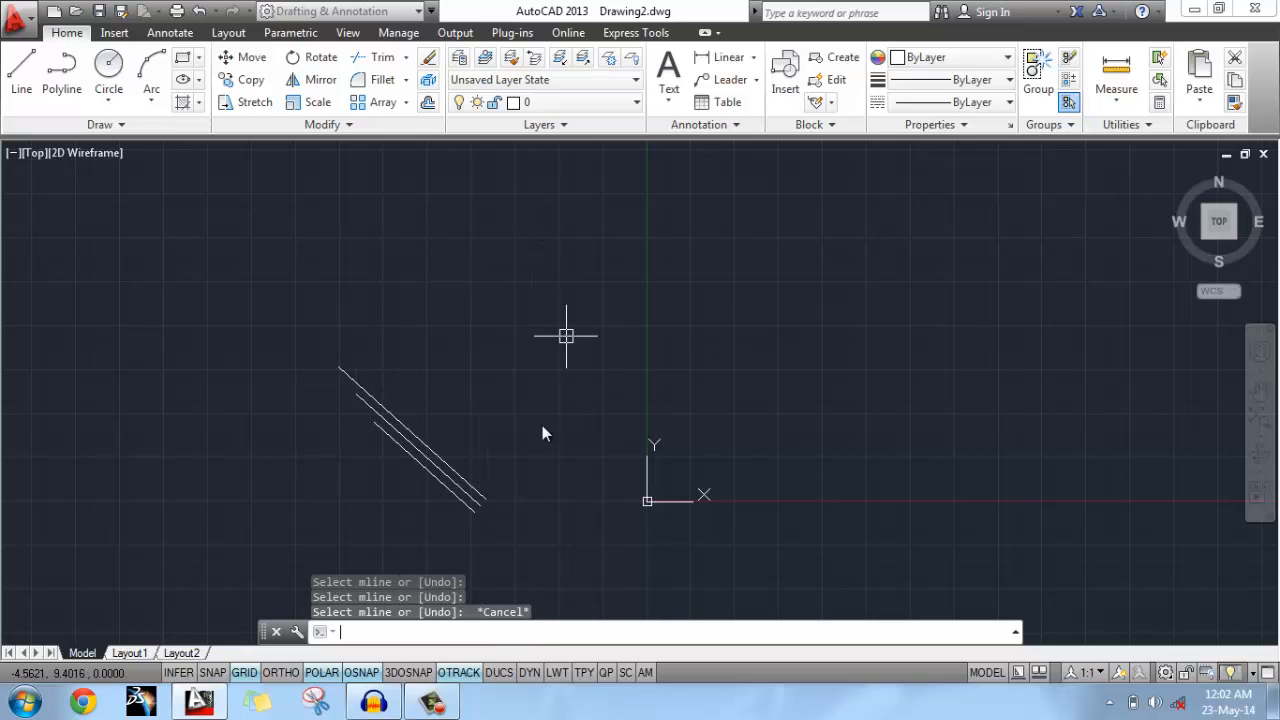
Erase the remaining sloping multiline segment from the drawing.
{"action": "left_click", "coordinate": [516, 548]}
{"action": "left_click", "coordinate": [342, 320]}
{"action": "right_click", "coordinate": [521, 283]}
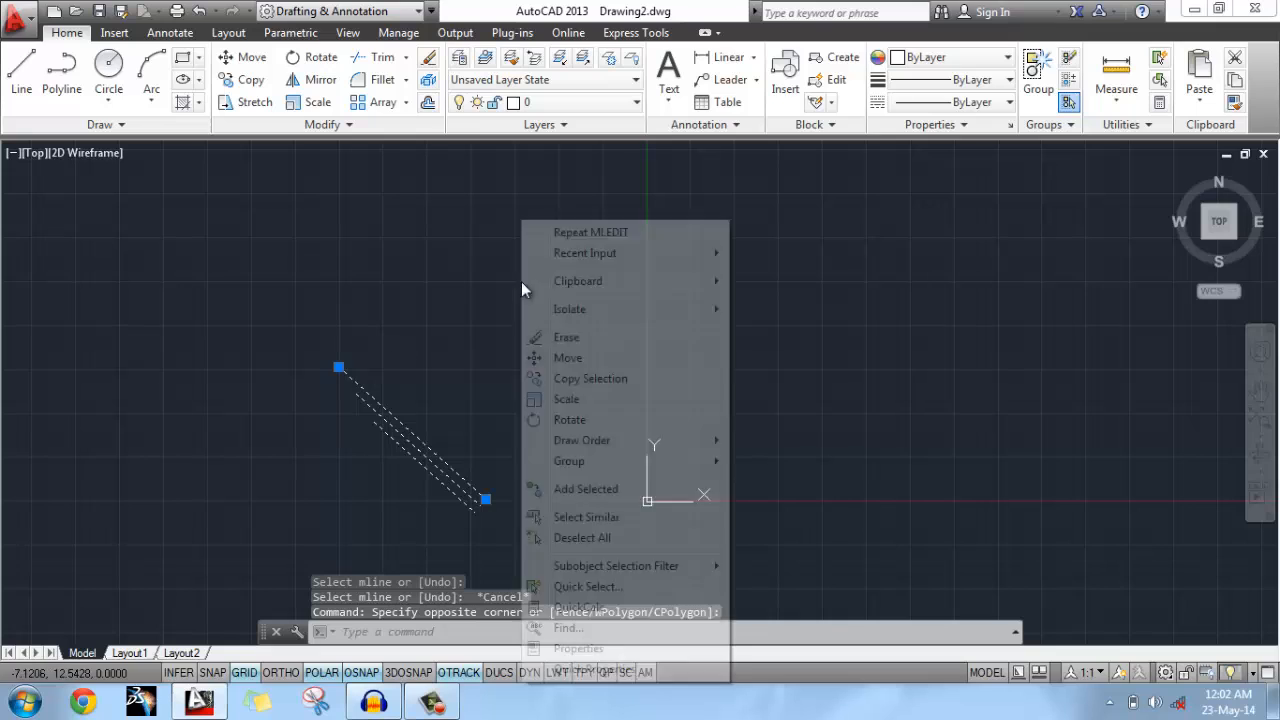
{"action": "left_click", "coordinate": [584, 339]}
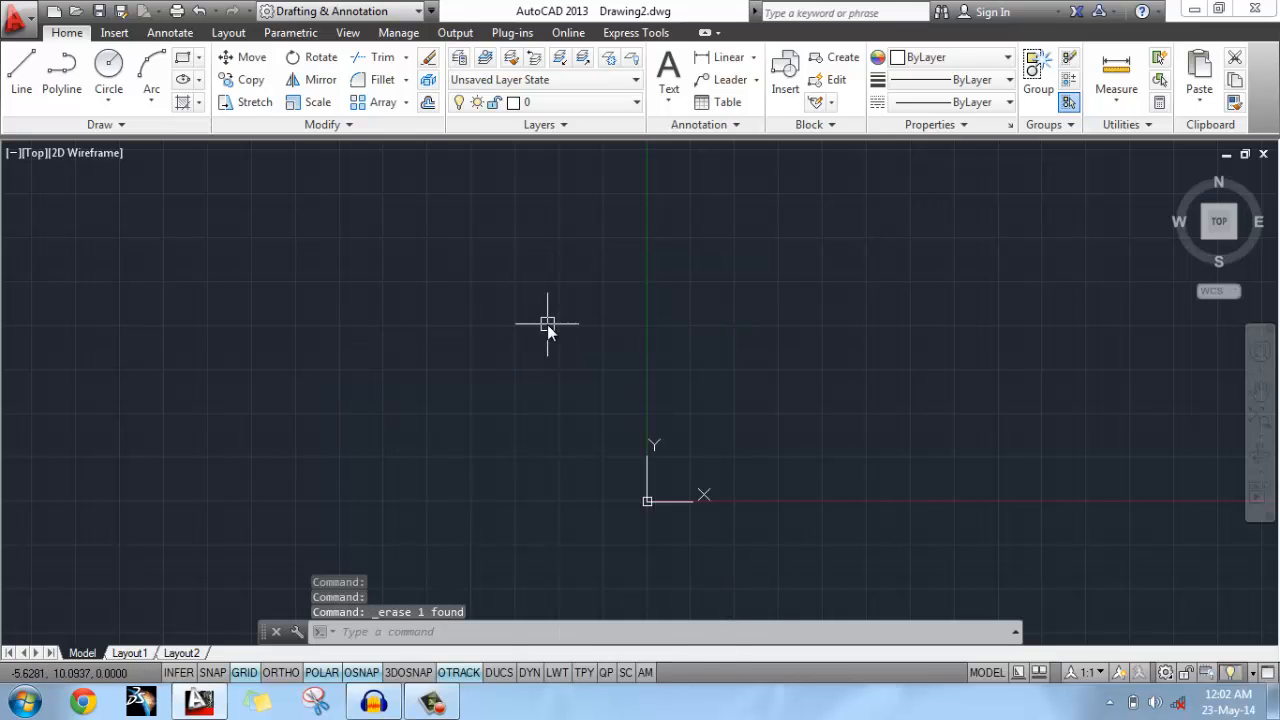
Draw an open multiline in style A with a long horizontal segment followed by a shorter segment sloping down to the right.
{"action": "type", "text": "ML"}
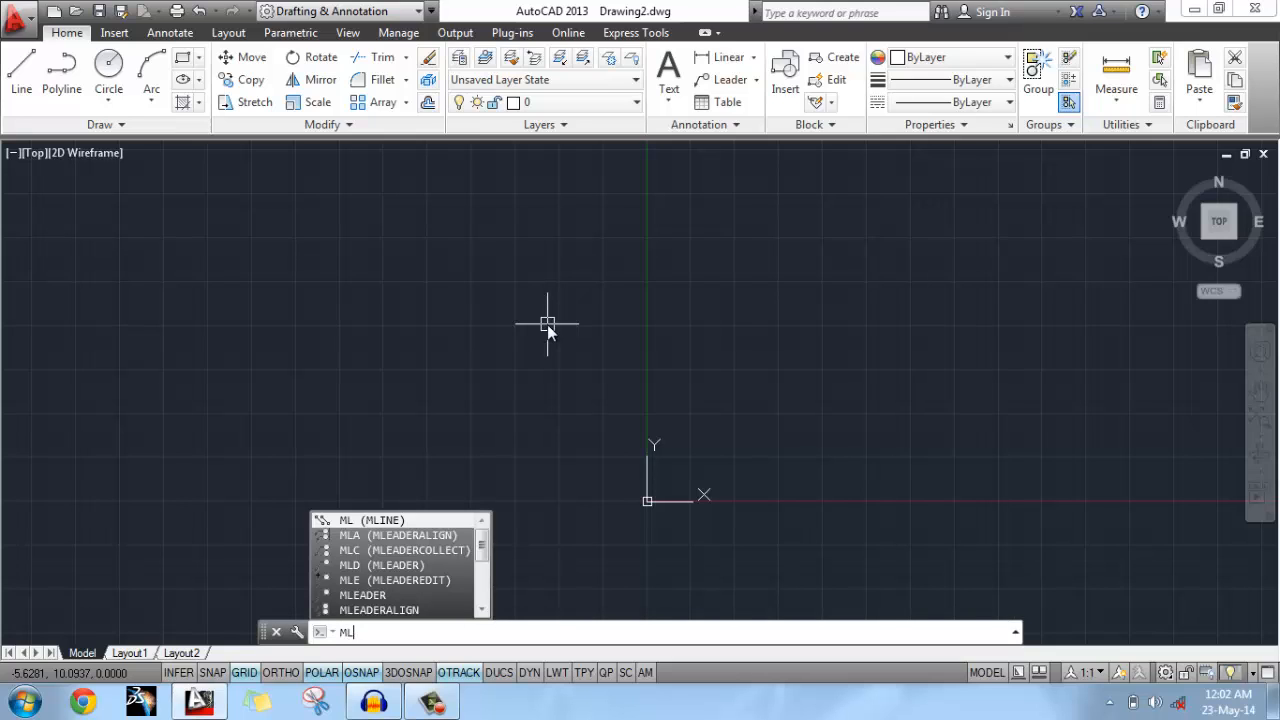
{"action": "key", "text": "Return"}
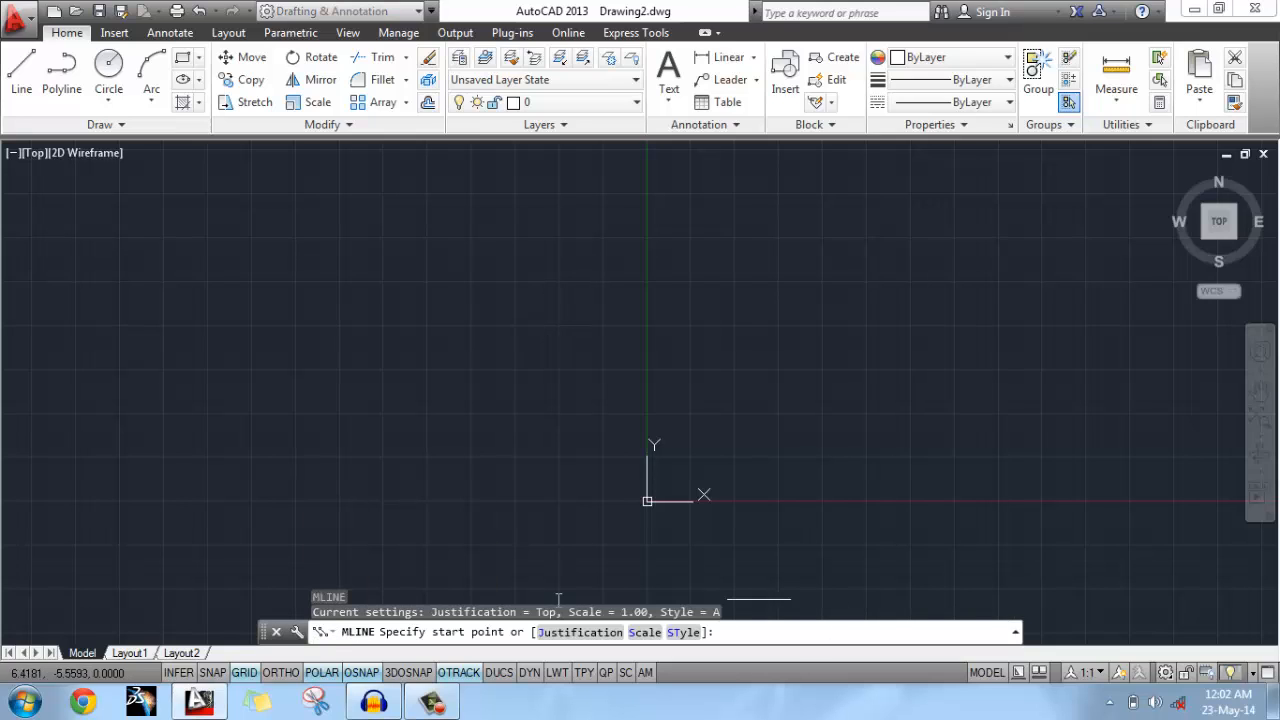
{"action": "left_click", "coordinate": [246, 331]}
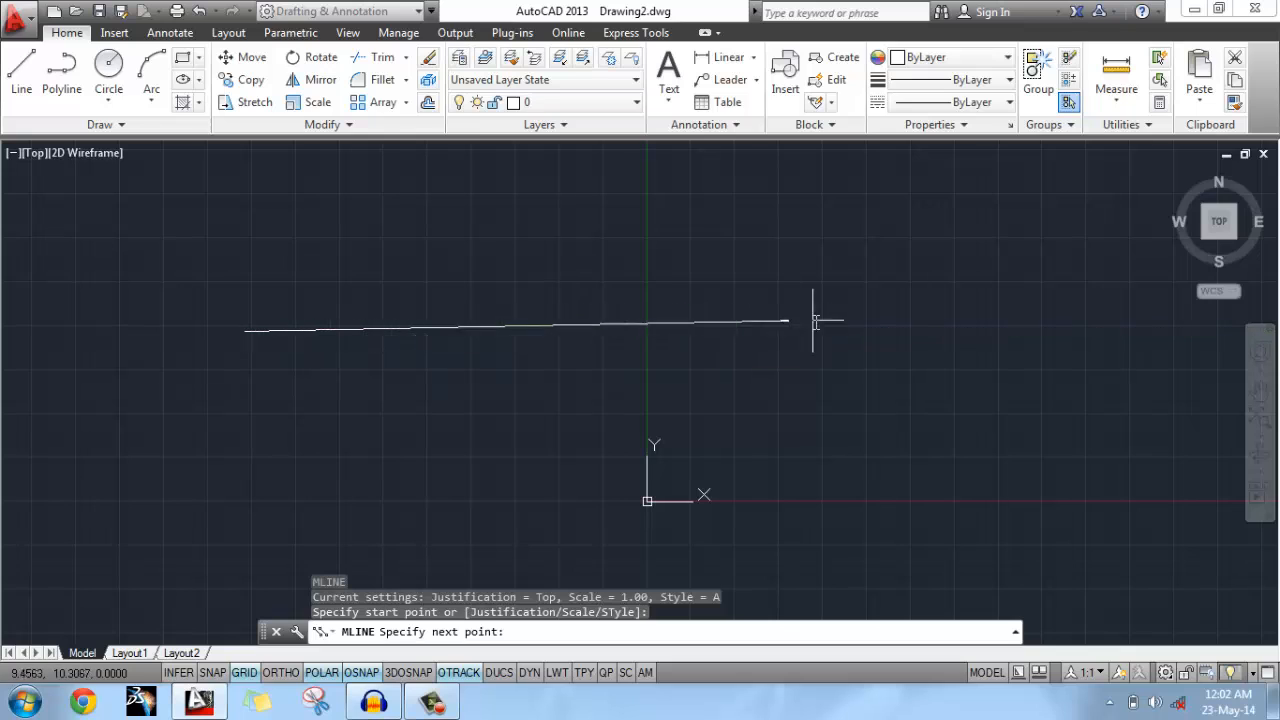
{"action": "left_click", "coordinate": [826, 323]}
{"action": "left_click", "coordinate": [930, 508]}
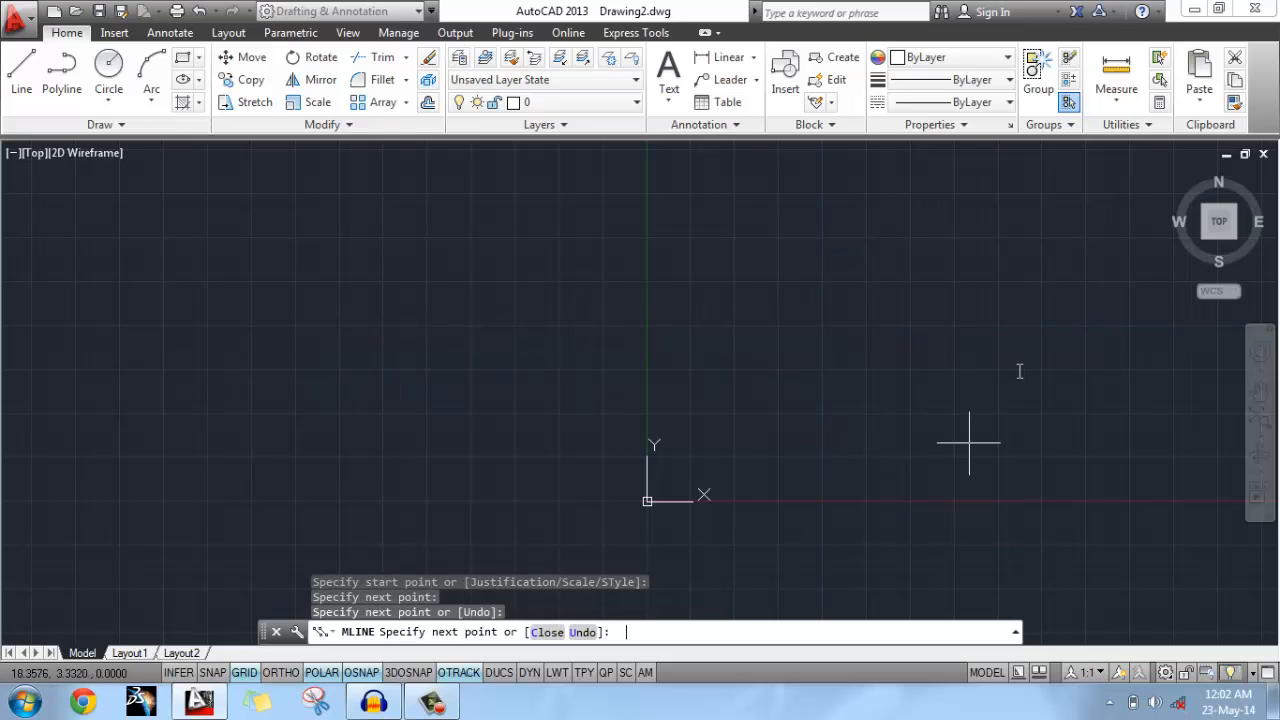
{"action": "key", "text": "Return"}
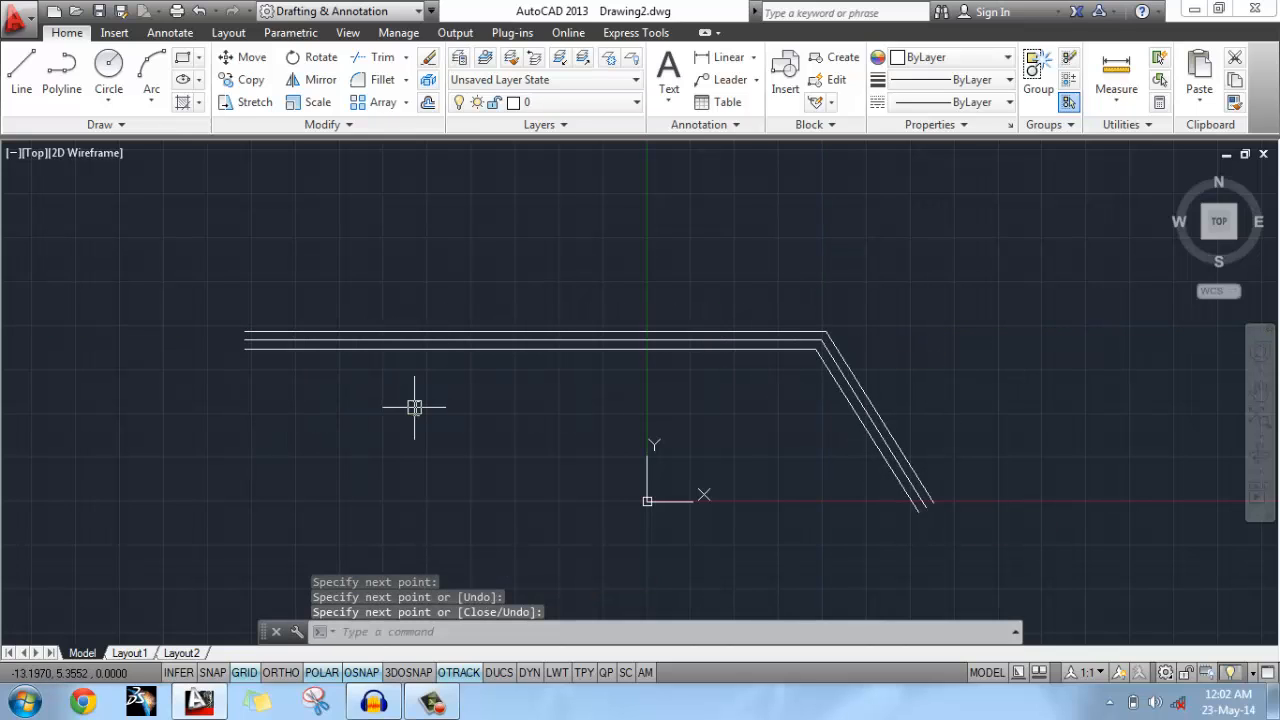
Cut a gap in only the lowest line of the horizontal segment, near its left end, with Cut Single.
{"action": "type", "text": "MLEDI"}
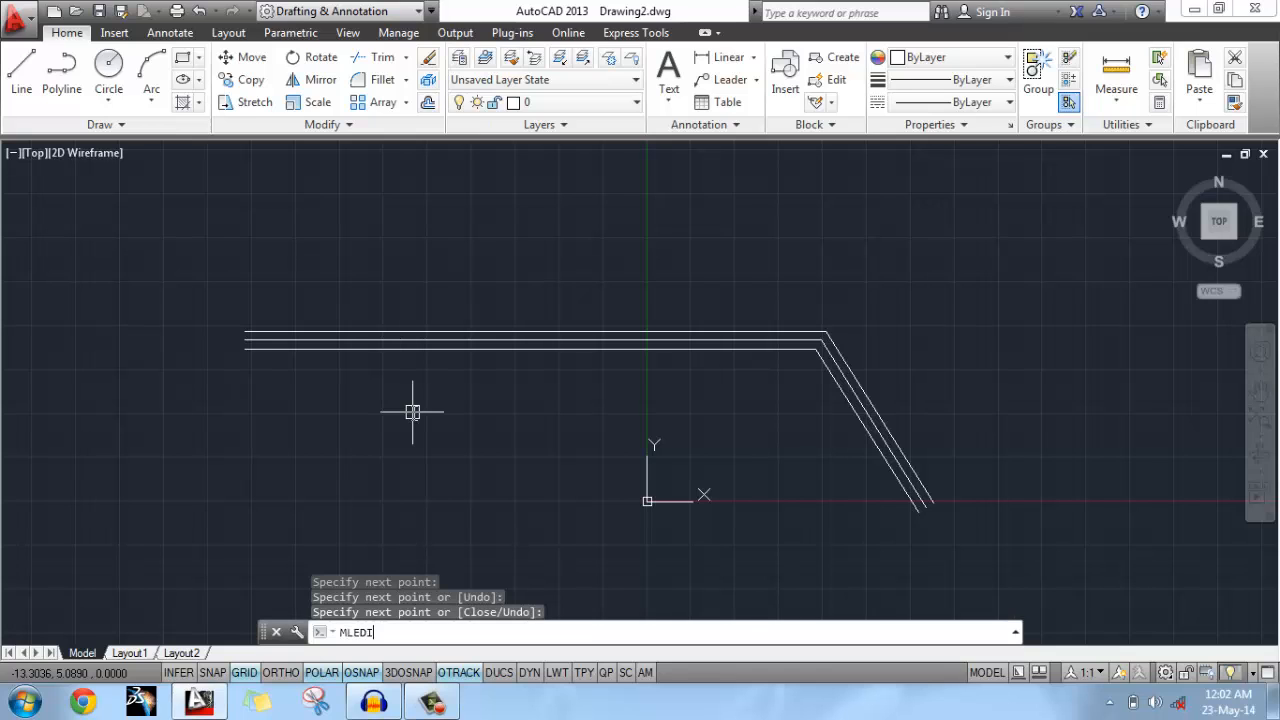
{"action": "type", "text": "T"}
{"action": "key", "text": "Return"}
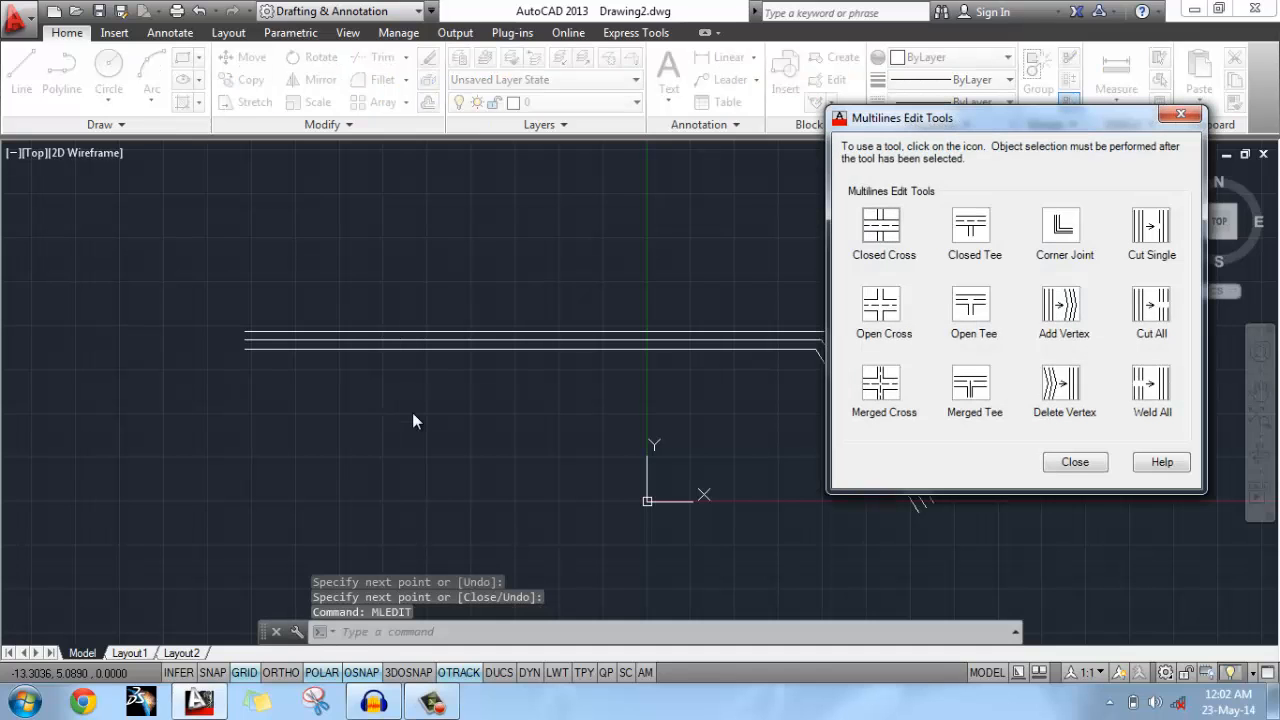
{"action": "left_click", "coordinate": [1155, 230]}
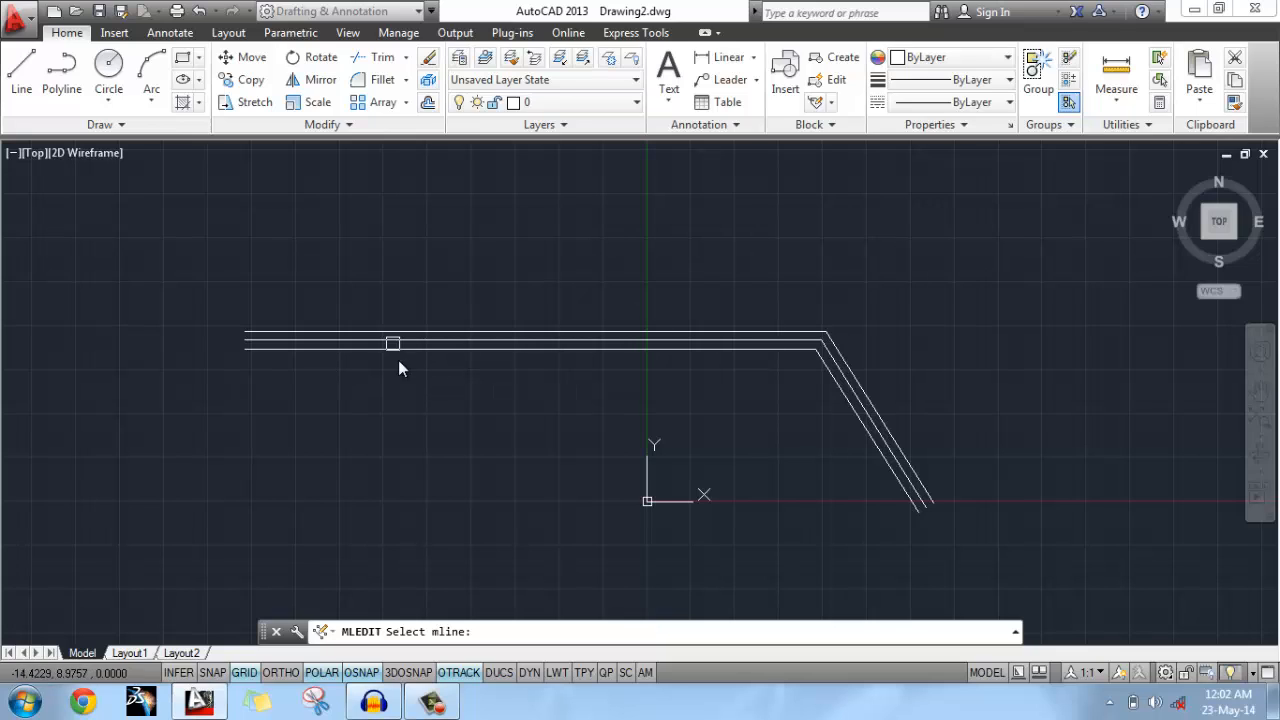
{"action": "scroll", "coordinate": [326, 357], "scroll_direction": "up", "scroll_amount": 2}
{"action": "scroll", "coordinate": [326, 357], "scroll_direction": "up", "scroll_amount": 1}
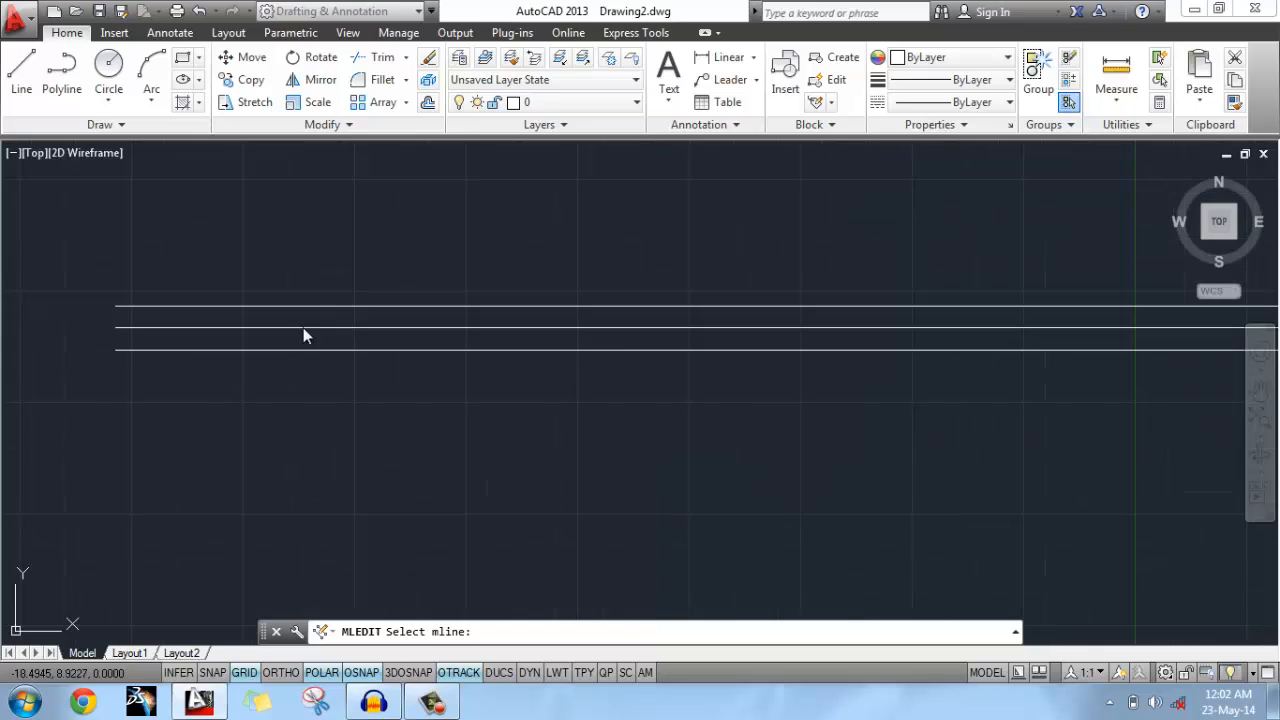
{"action": "left_click", "coordinate": [352, 352]}
{"action": "left_click", "coordinate": [464, 350]}
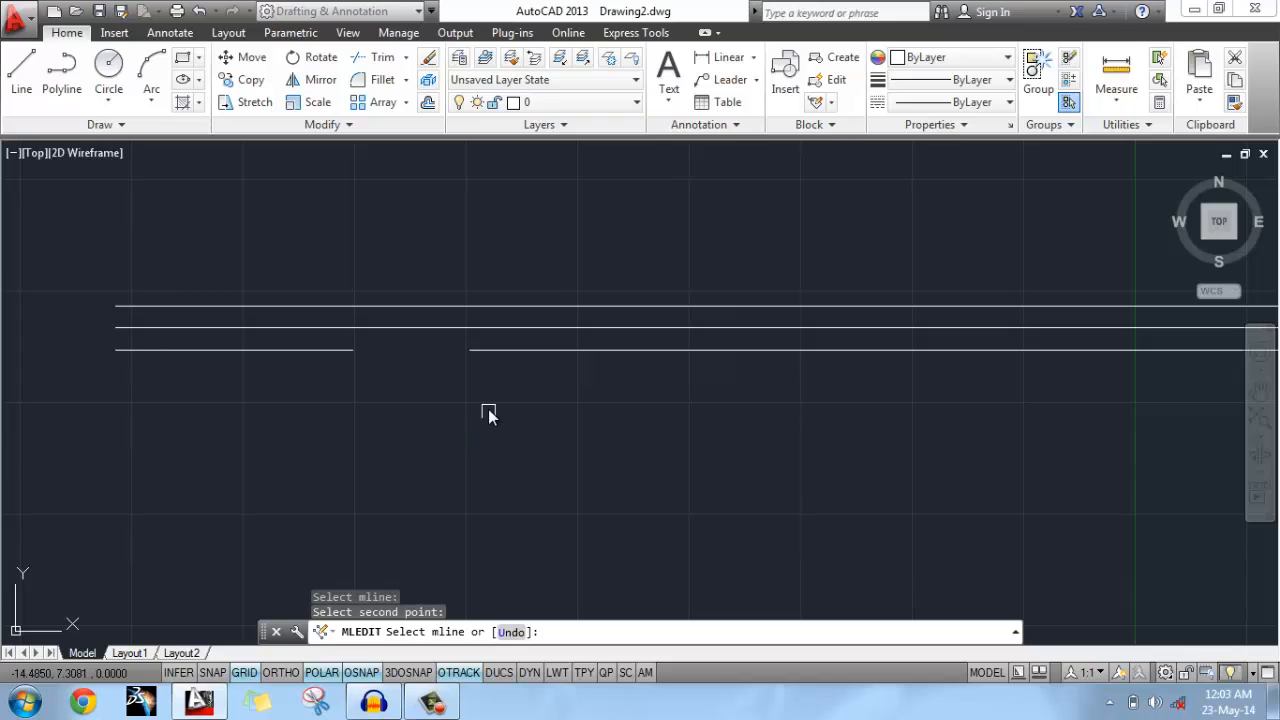
{"action": "key", "text": "Escape"}
Cut a gap through all three lines of the horizontal segment, to the right of the single-line gap, with Cut All.
{"action": "key", "text": "Return"}
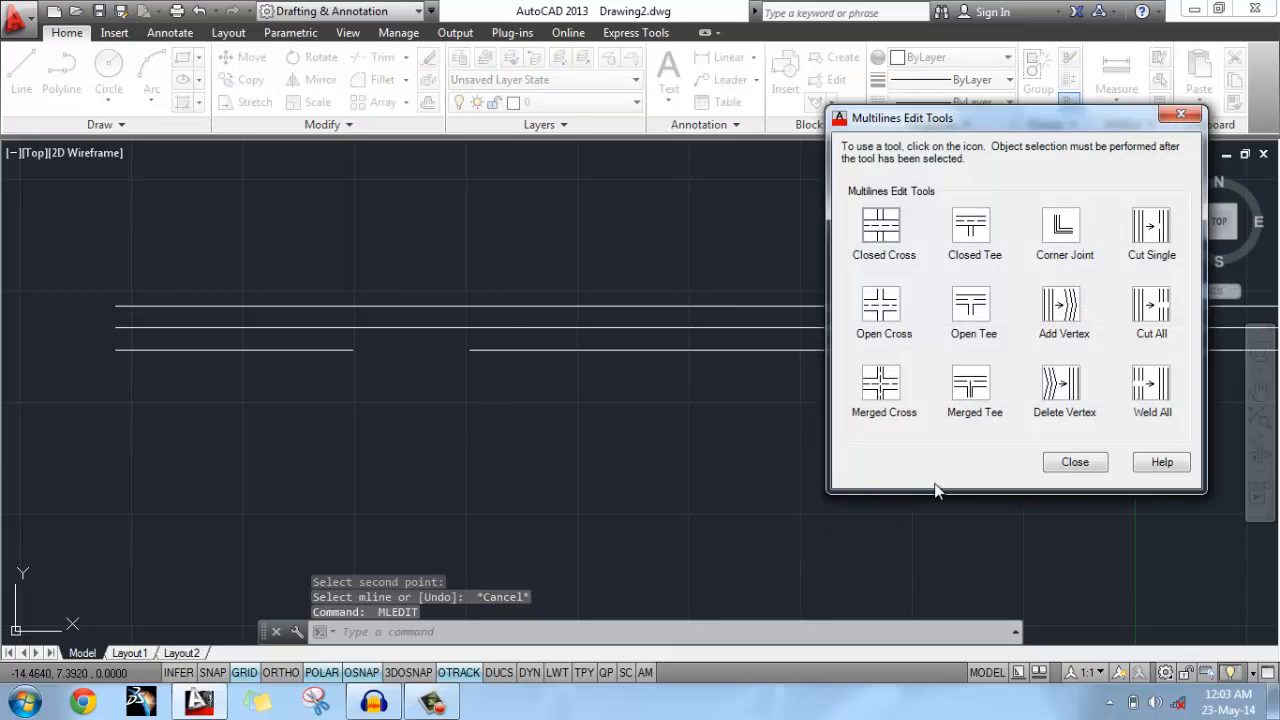
{"action": "left_click", "coordinate": [1160, 310]}
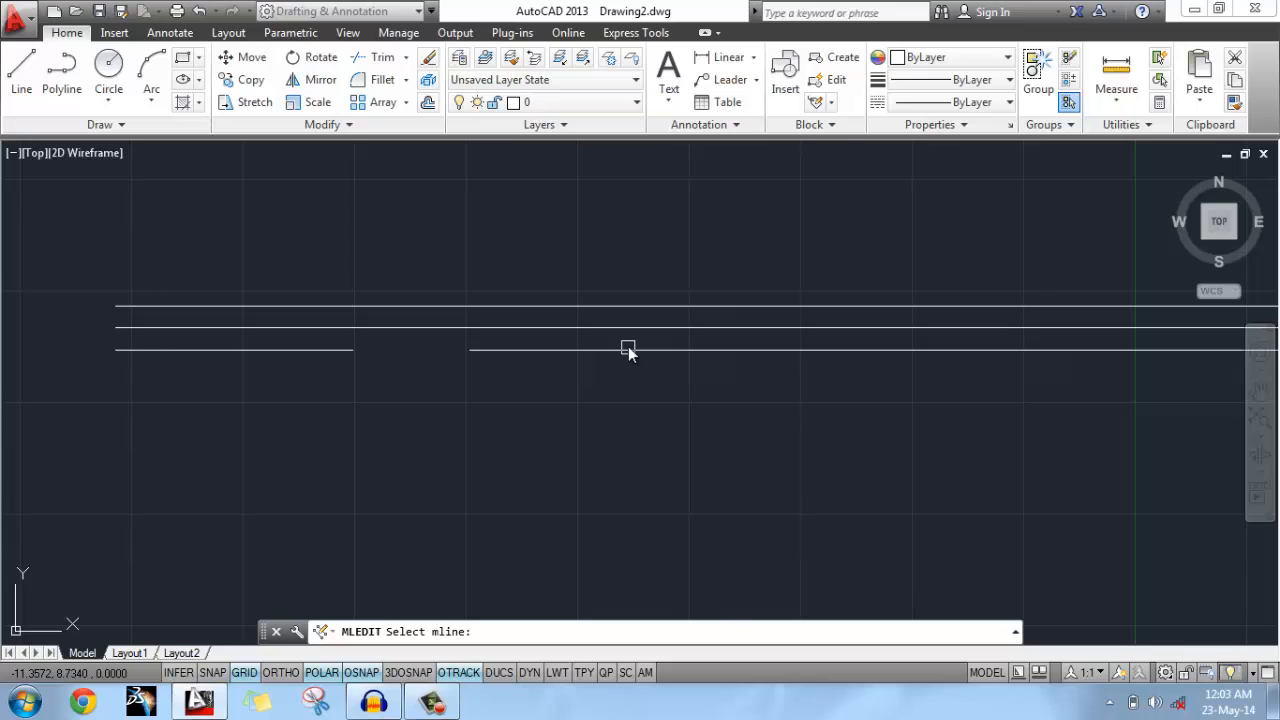
{"action": "left_click", "coordinate": [625, 306]}
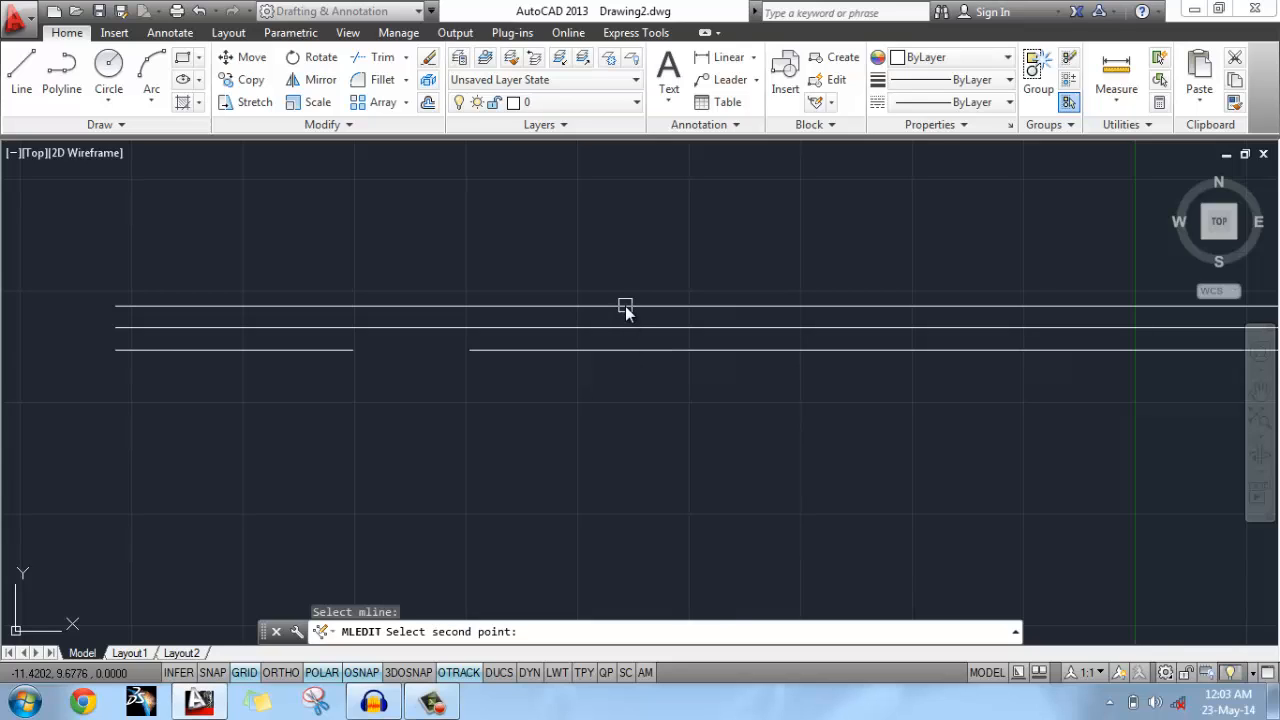
{"action": "left_click", "coordinate": [829, 305]}
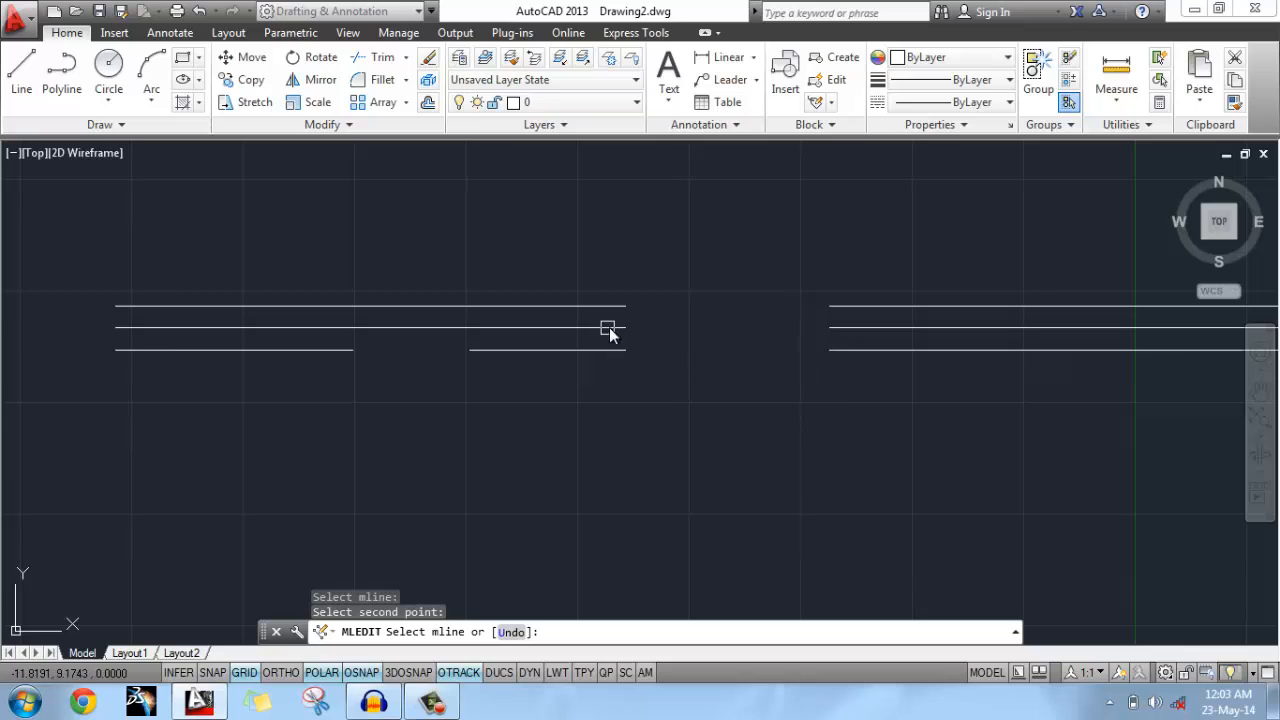
{"action": "key", "text": "Escape"}
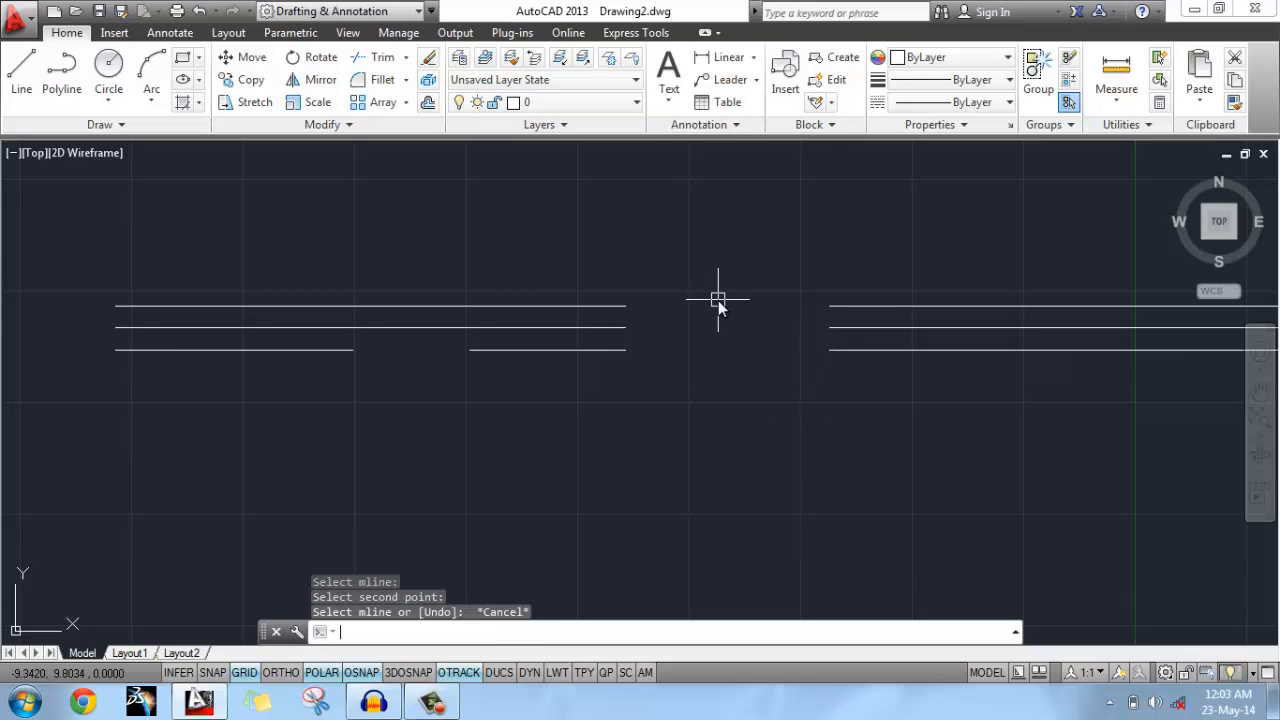
Close both the full gap and the single-line gap in the horizontal segment with Weld All.
{"action": "key", "text": "Return"}
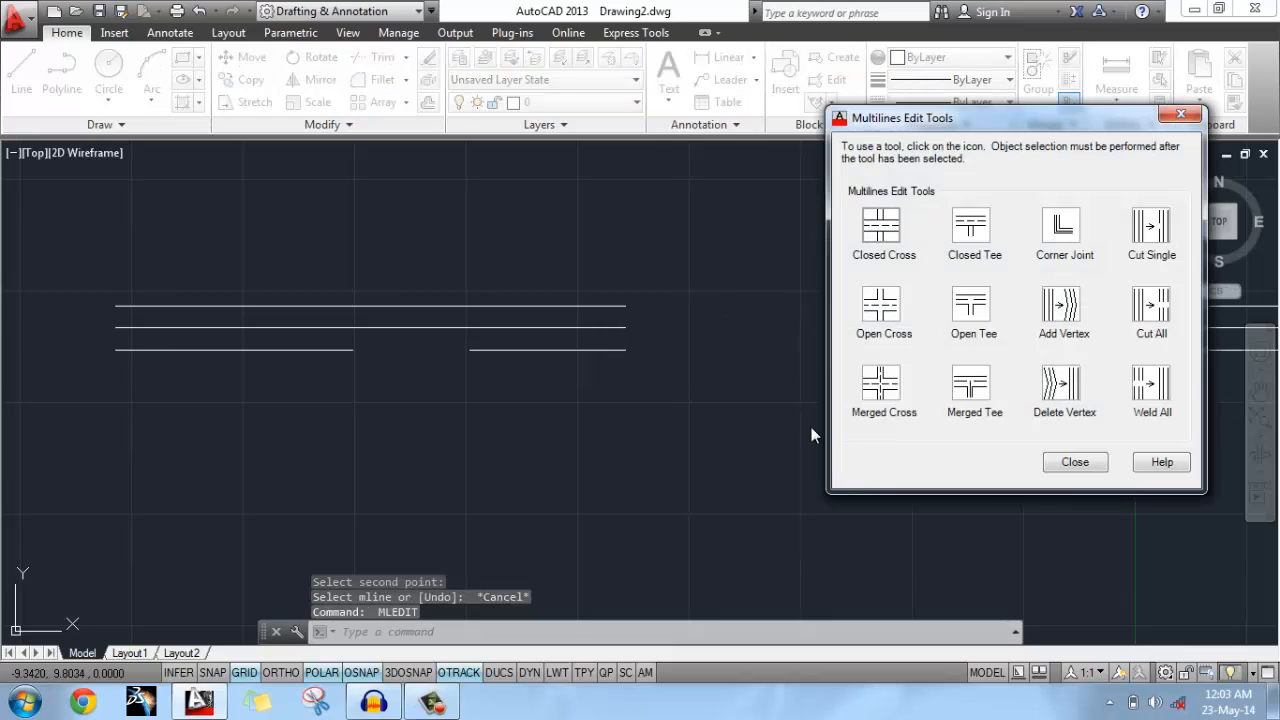
{"action": "left_click", "coordinate": [1152, 385]}
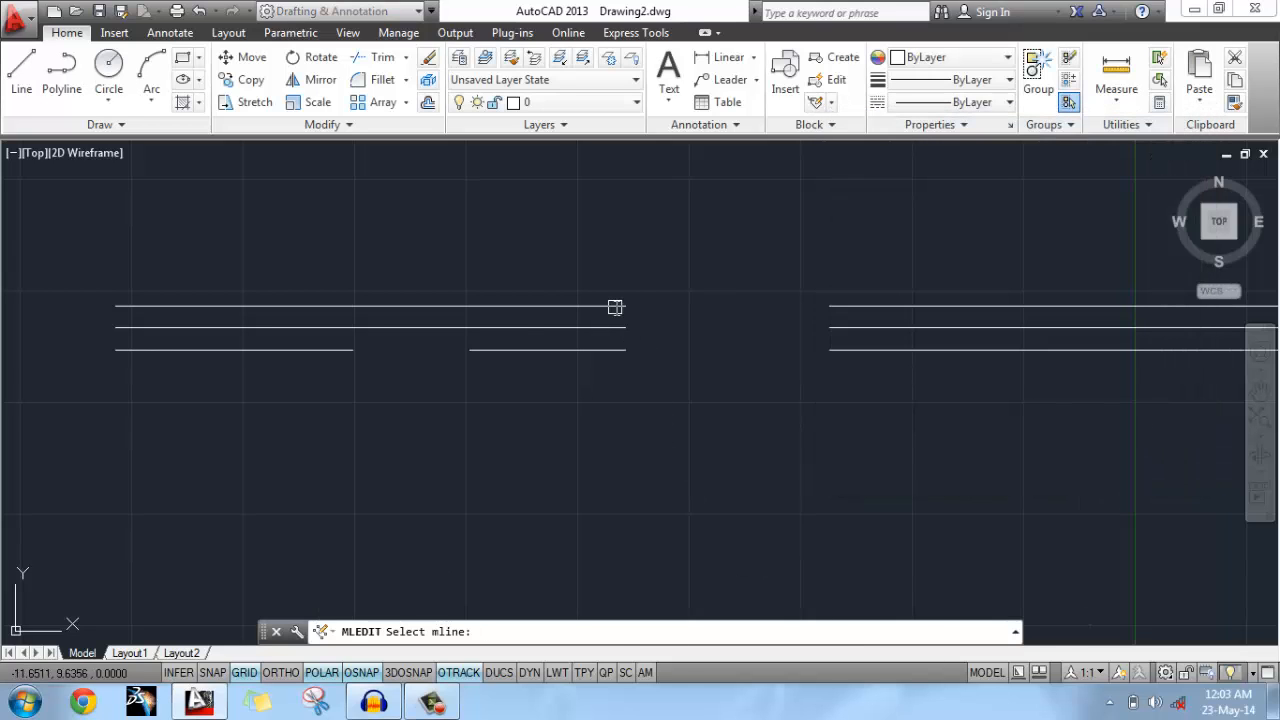
{"action": "left_click", "coordinate": [615, 307]}
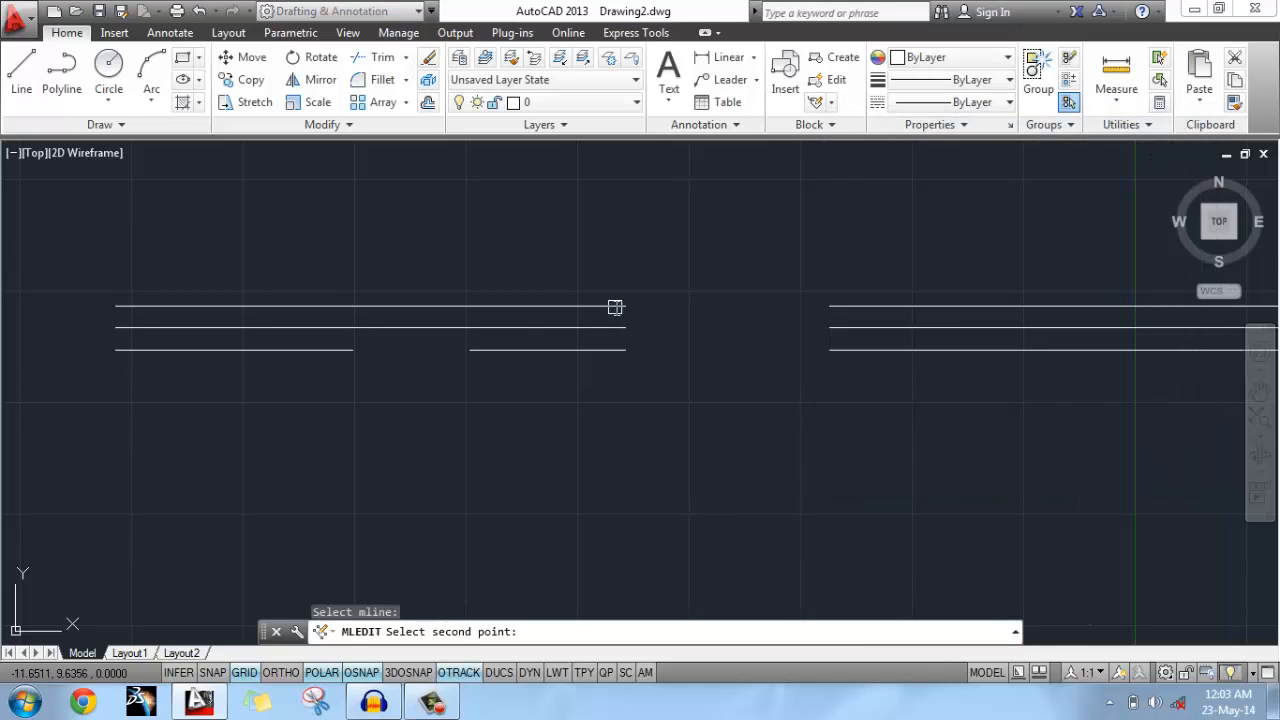
{"action": "left_click", "coordinate": [841, 304]}
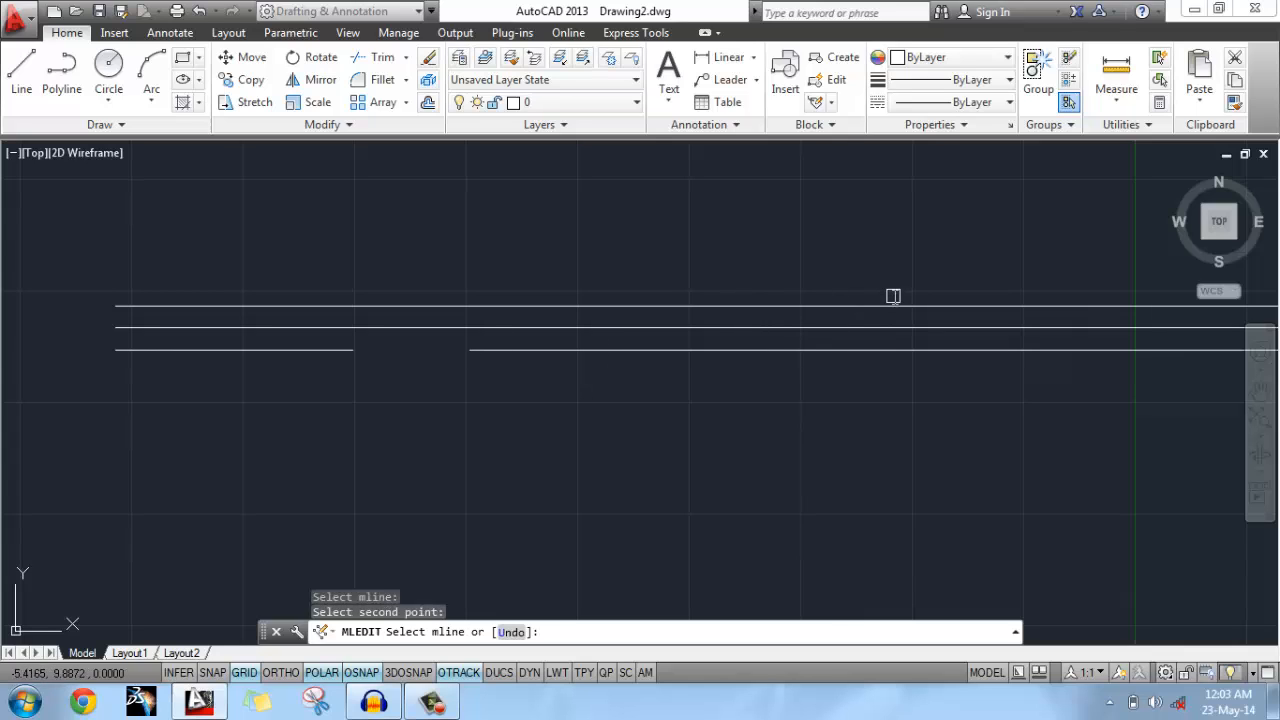
{"action": "left_click", "coordinate": [343, 350]}
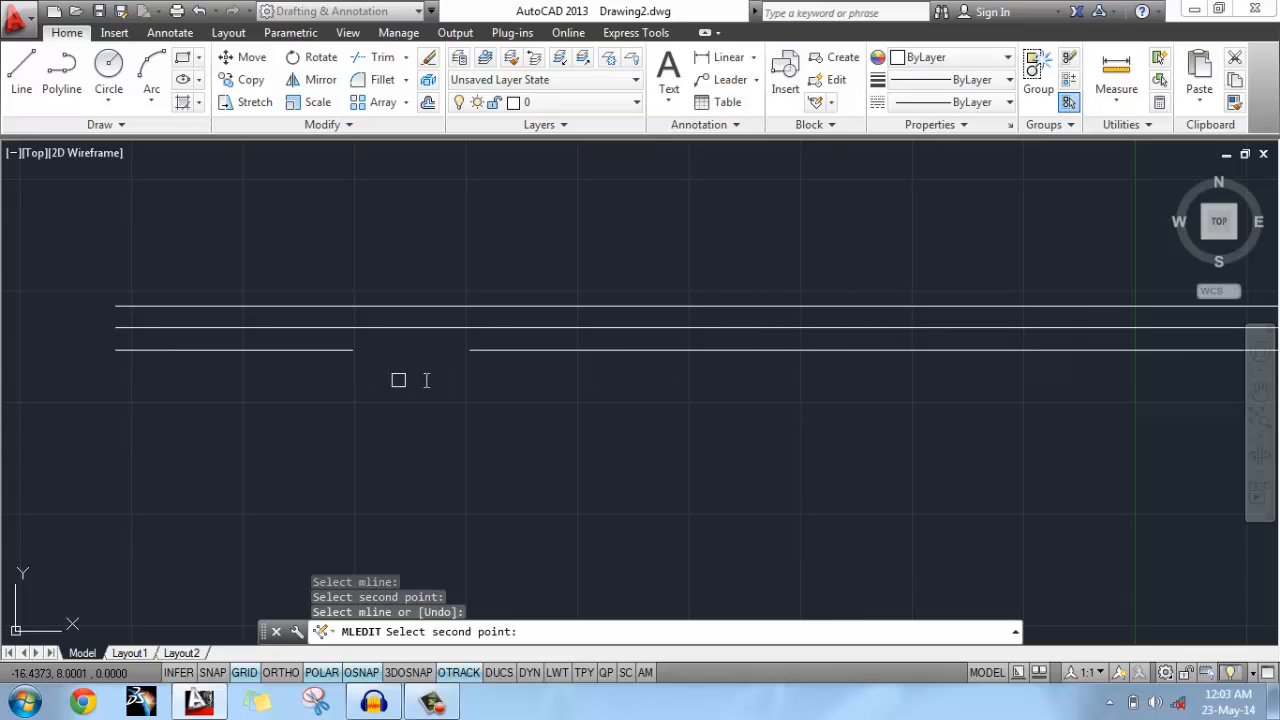
{"action": "left_click", "coordinate": [492, 349]}
{"action": "scroll", "coordinate": [652, 381], "scroll_direction": "down", "scroll_amount": 2}
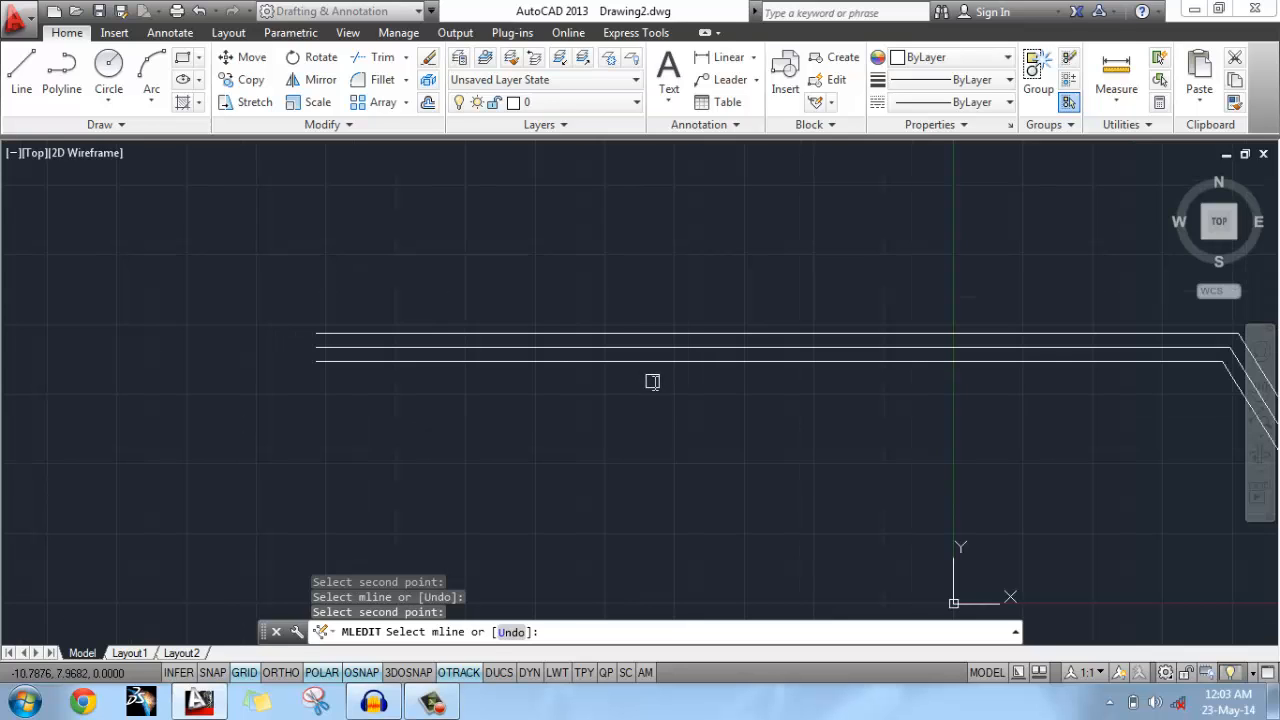
{"action": "middle_click_drag", "start_coordinate": [940, 449], "coordinate": [736, 439]}
{"action": "right_click", "coordinate": [731, 379]}
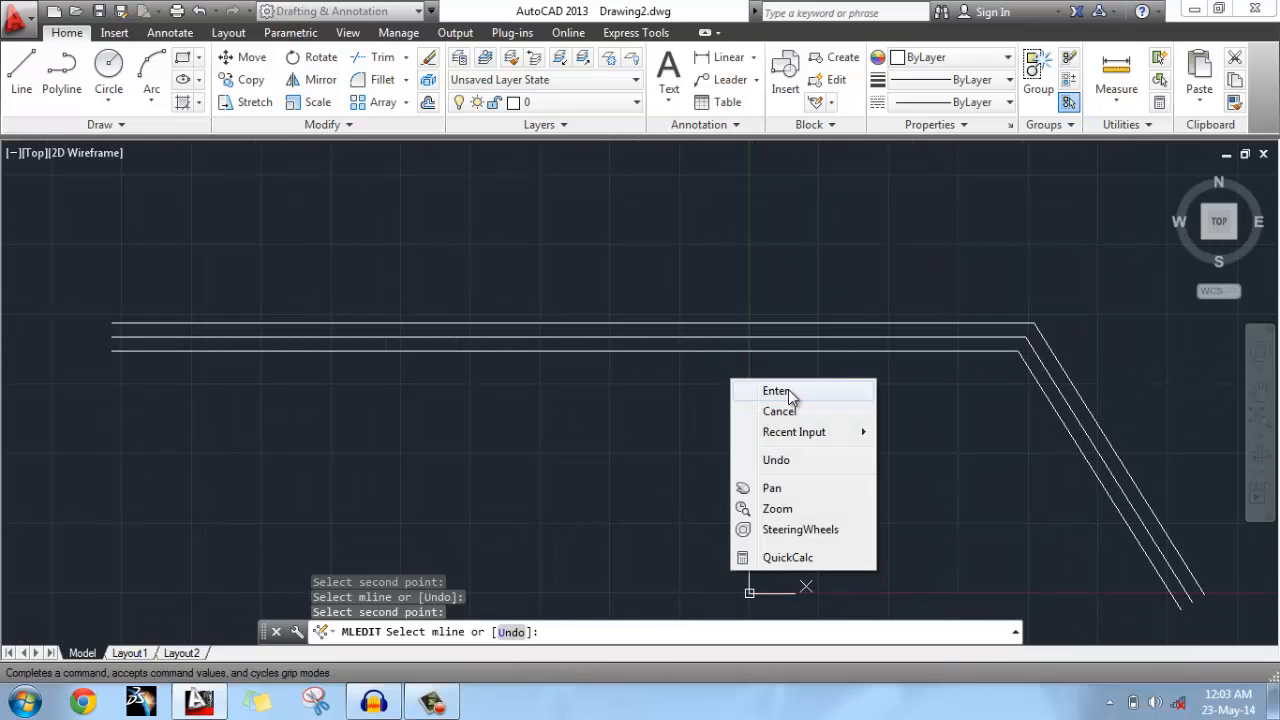
{"action": "left_click", "coordinate": [776, 391]}
Erase the whole welded multiline from the drawing.
{"action": "left_click", "coordinate": [1138, 432]}
{"action": "left_click", "coordinate": [834, 289]}
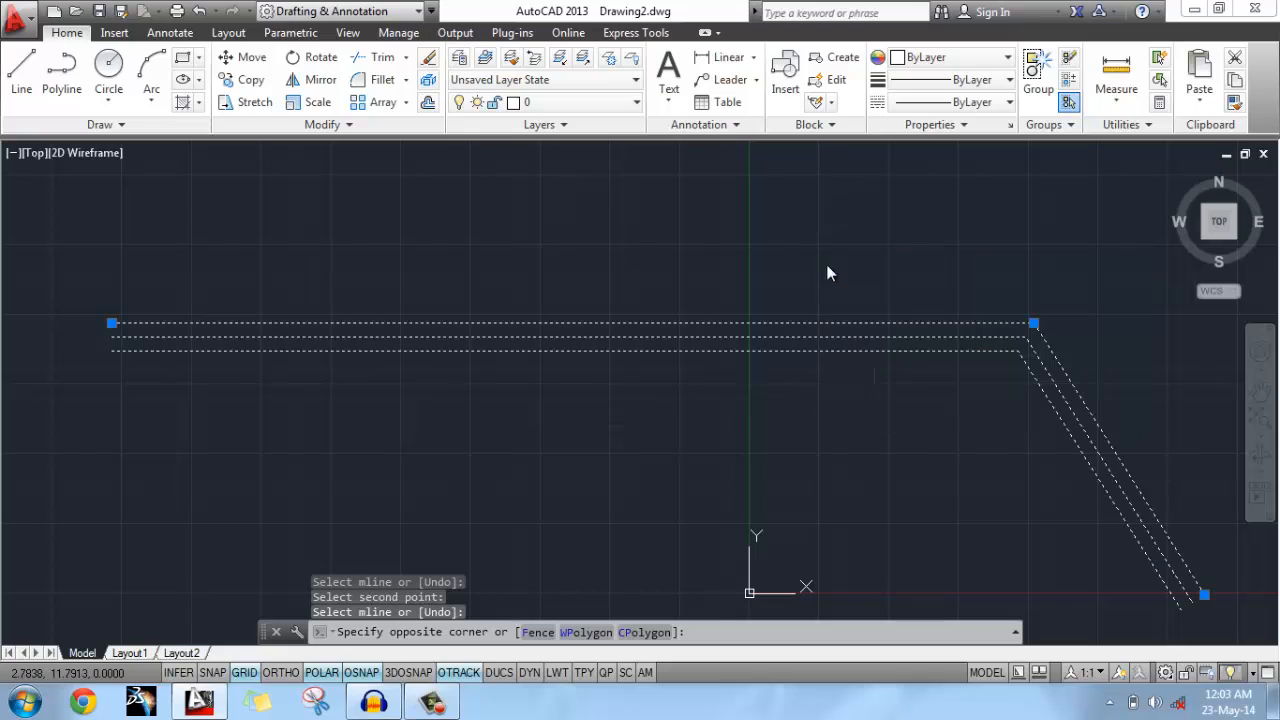
{"action": "key", "text": "Delete"}
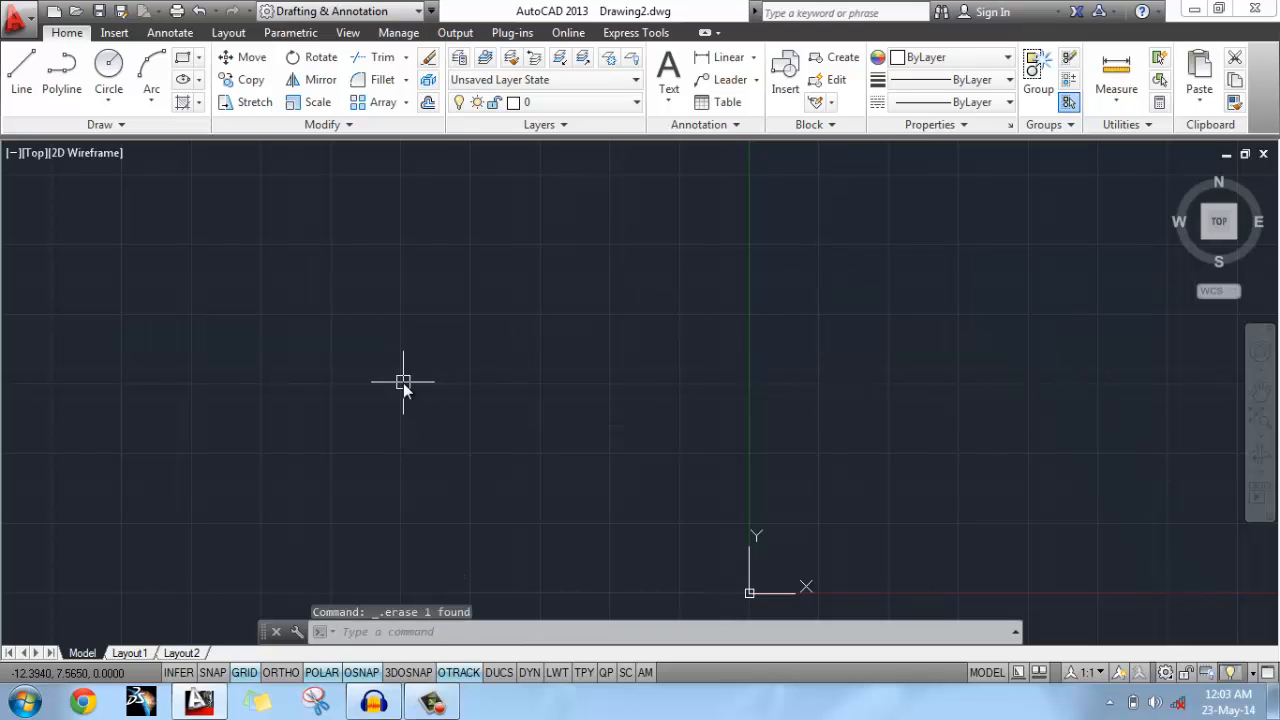
Draw a zigzag multiline of three segments across the empty drawing, running up, down and up again.
{"action": "type", "text": "ML"}
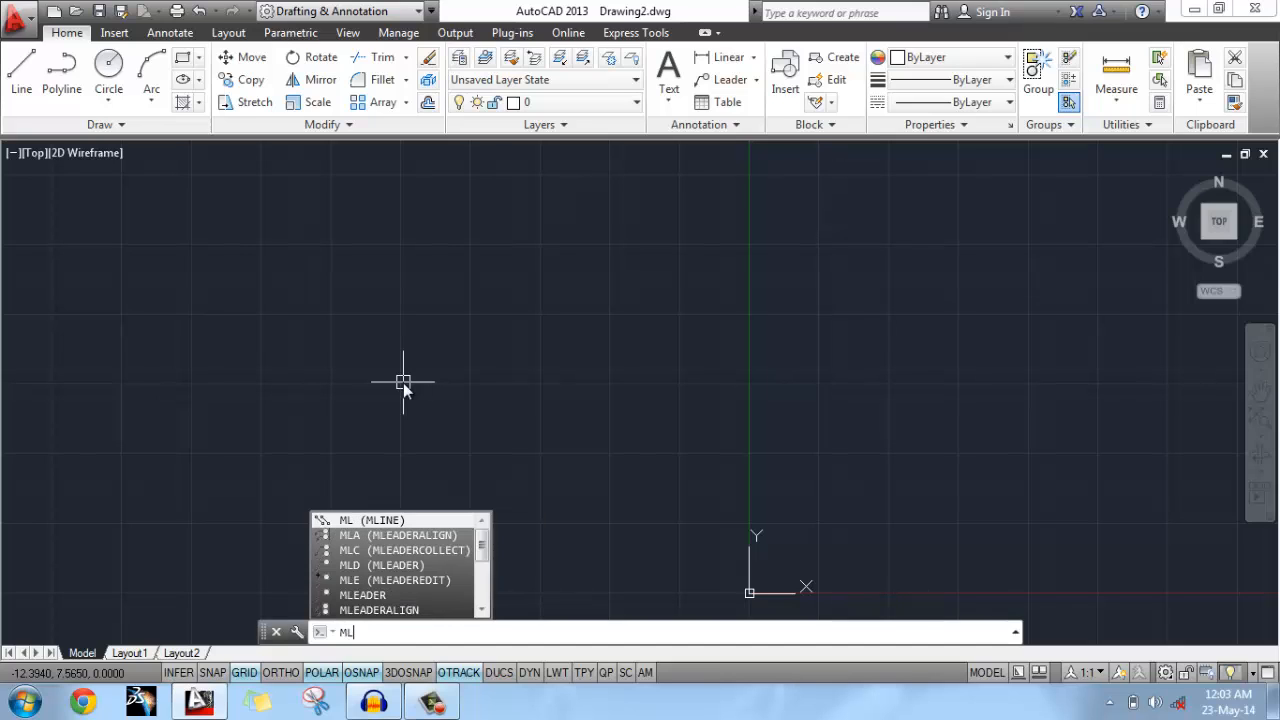
{"action": "key", "text": "Return"}
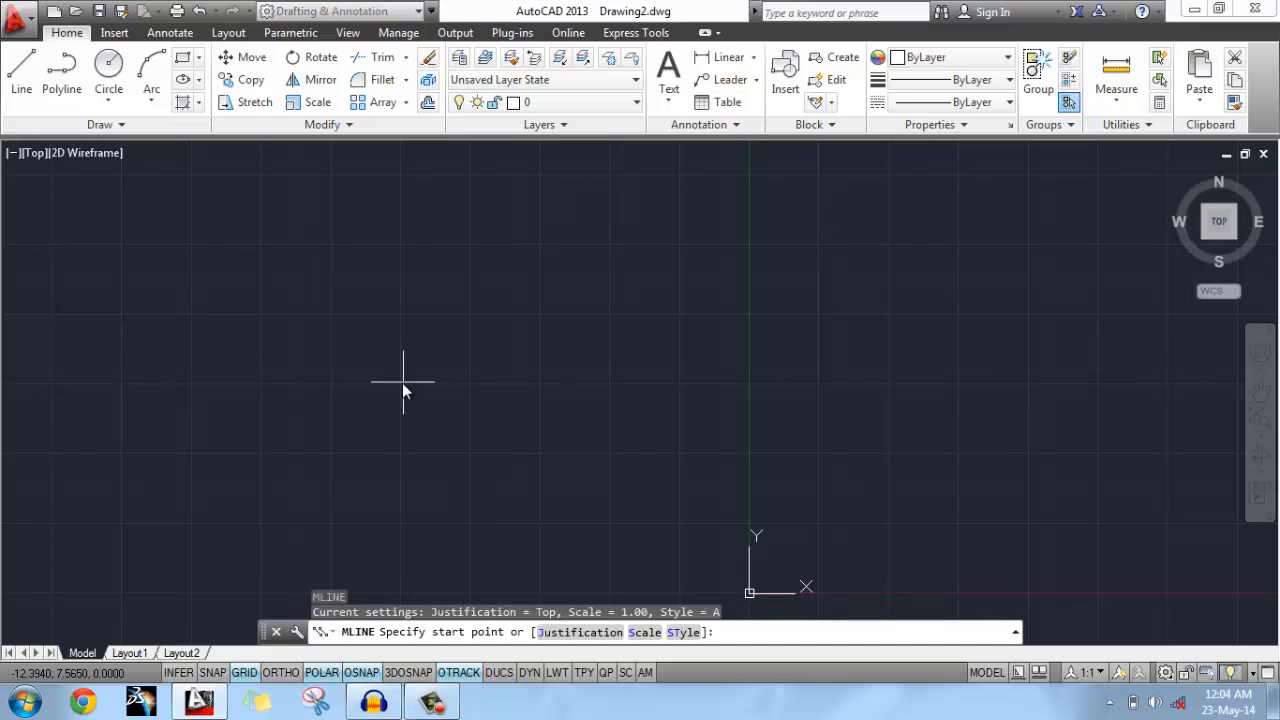
{"action": "left_click", "coordinate": [228, 362]}
{"action": "left_click", "coordinate": [646, 500]}
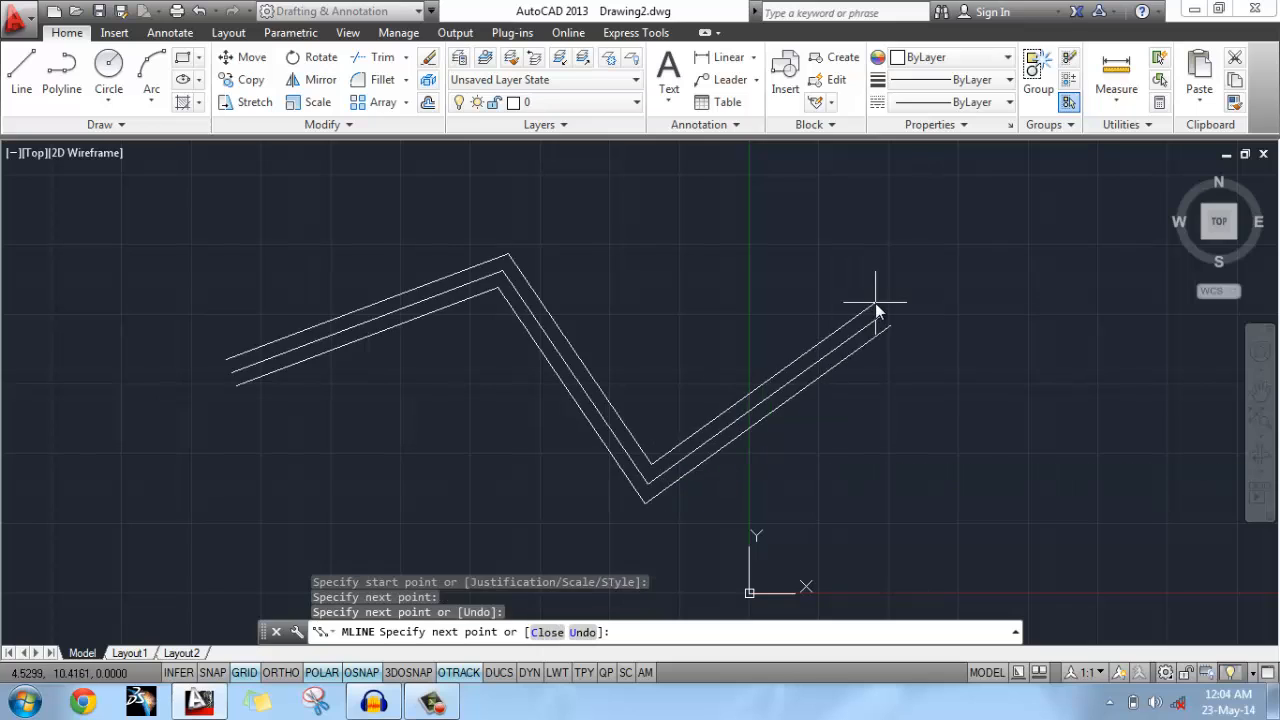
{"action": "left_click", "coordinate": [876, 303]}
{"action": "key", "text": "Return"}
Explode the zigzag multiline into separate line segments.
{"action": "left_click", "coordinate": [580, 395]}
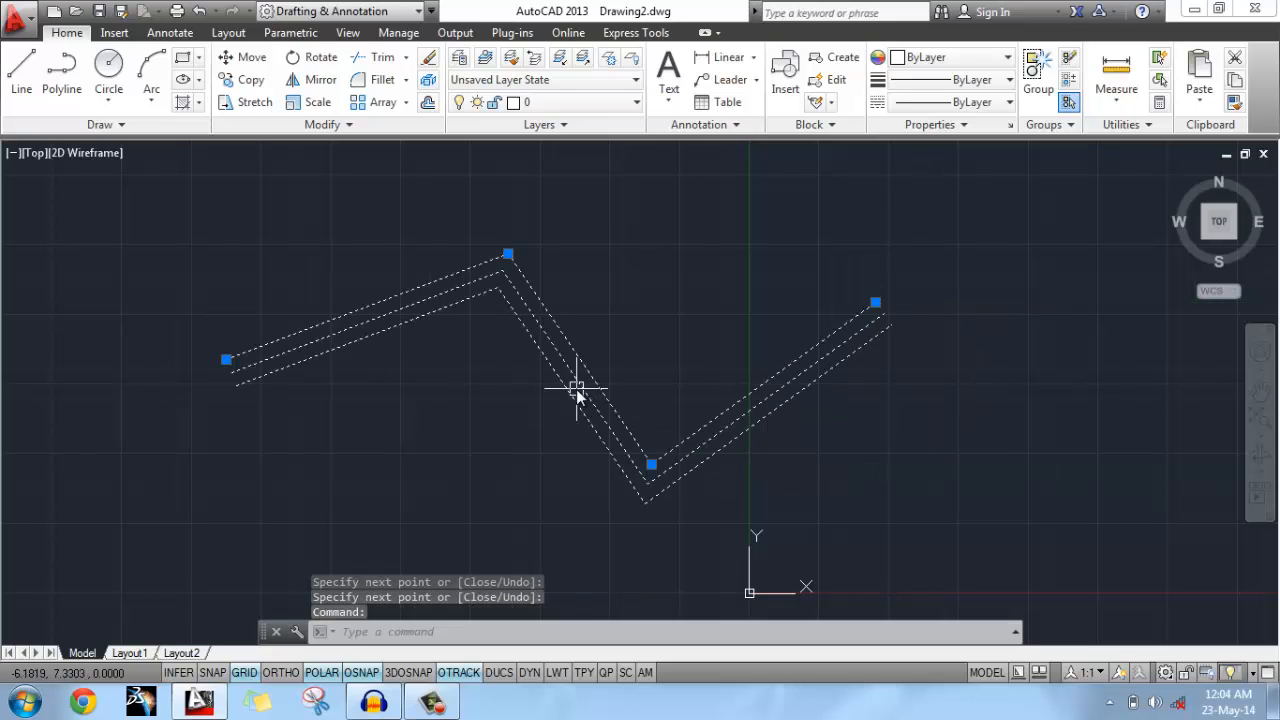
{"action": "type", "text": "x"}
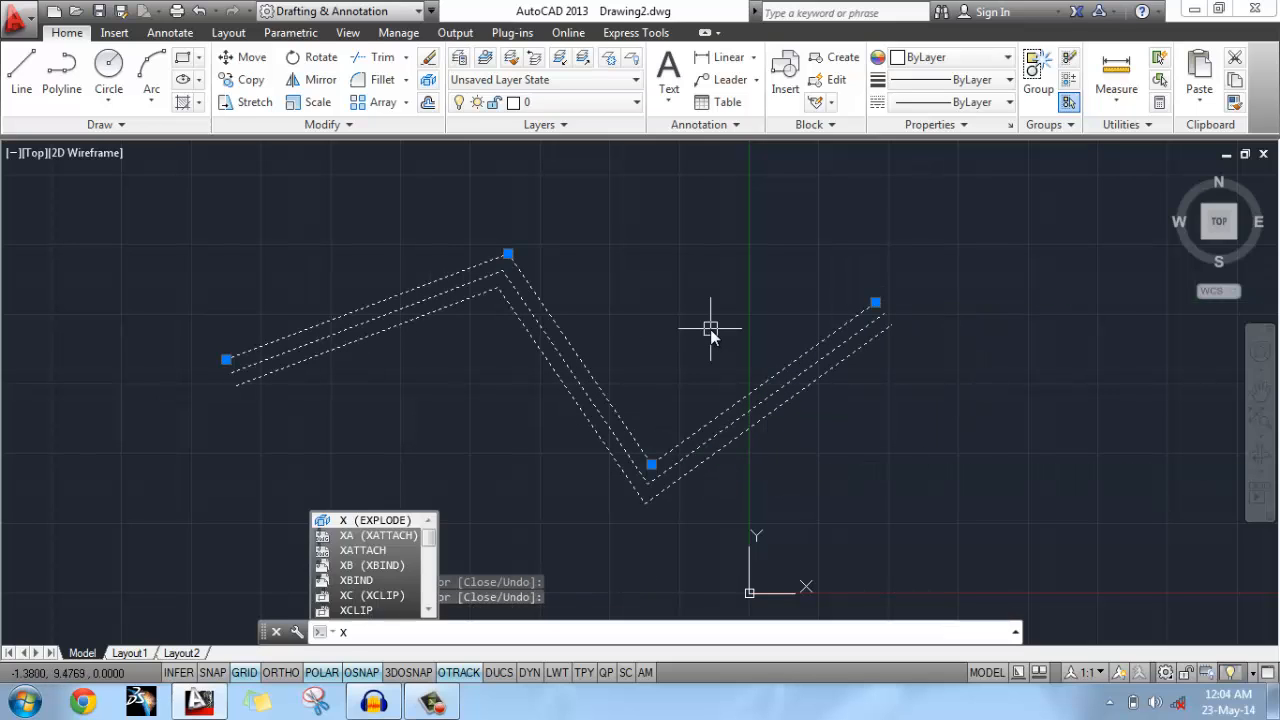
{"action": "key", "text": "Return"}
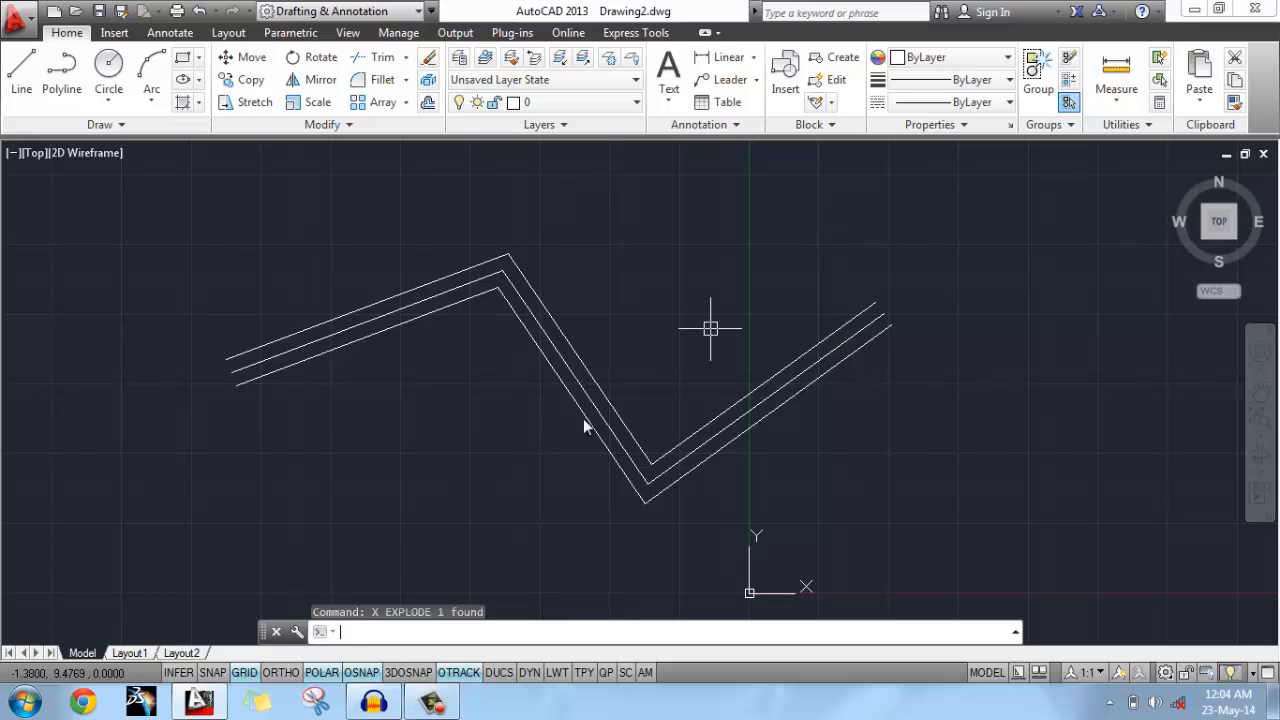
Select individual lines of the exploded zigzag to check that each is a separate object, and clear the selection.
{"action": "left_click", "coordinate": [429, 282]}
{"action": "left_click", "coordinate": [535, 292]}
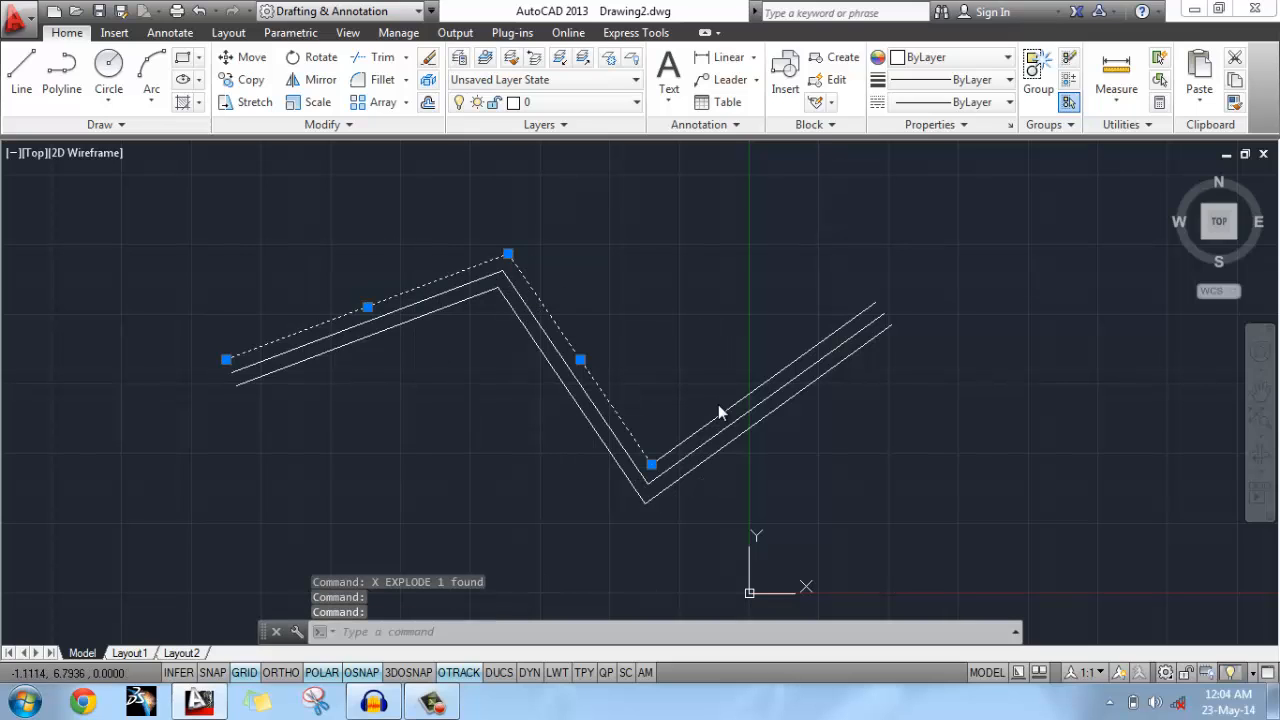
{"action": "left_click", "coordinate": [717, 403]}
{"action": "left_click", "coordinate": [741, 467]}
{"action": "left_click", "coordinate": [685, 374]}
{"action": "key", "text": "Escape"}
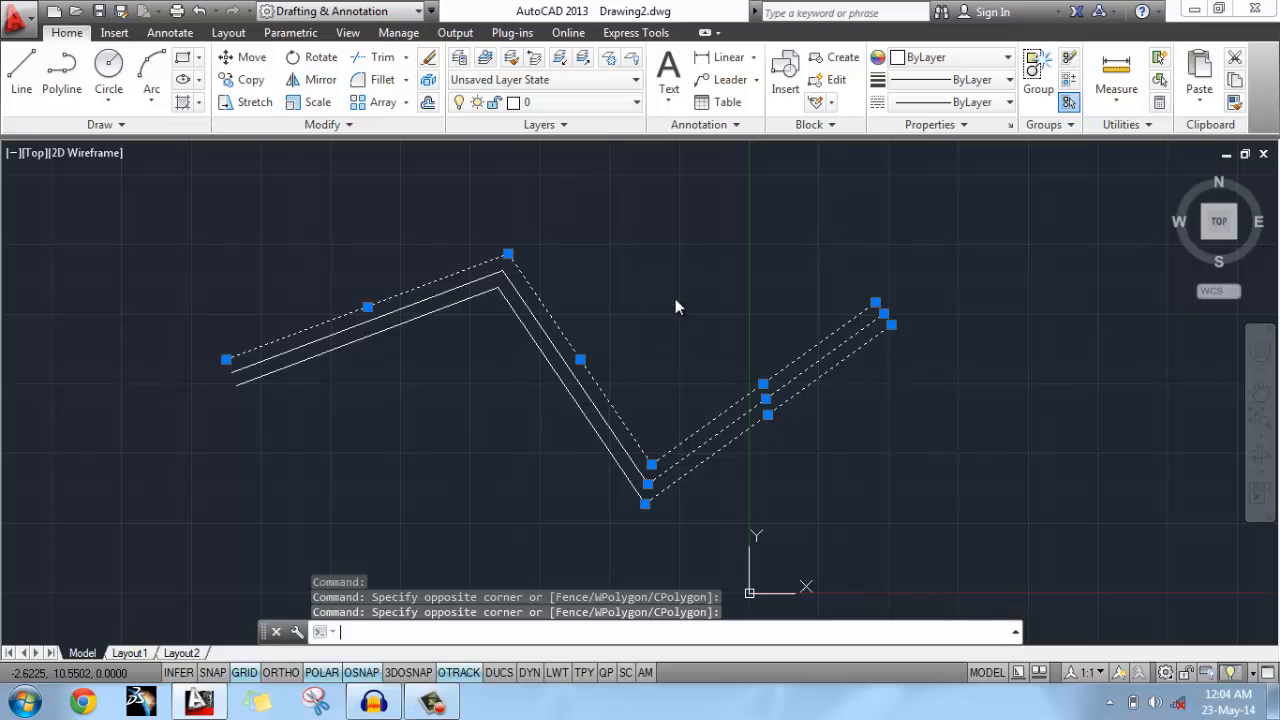
Erase all the lines of the exploded zigzag with a single crossing selection.
{"action": "left_click", "coordinate": [750, 498]}
{"action": "left_click", "coordinate": [413, 251]}
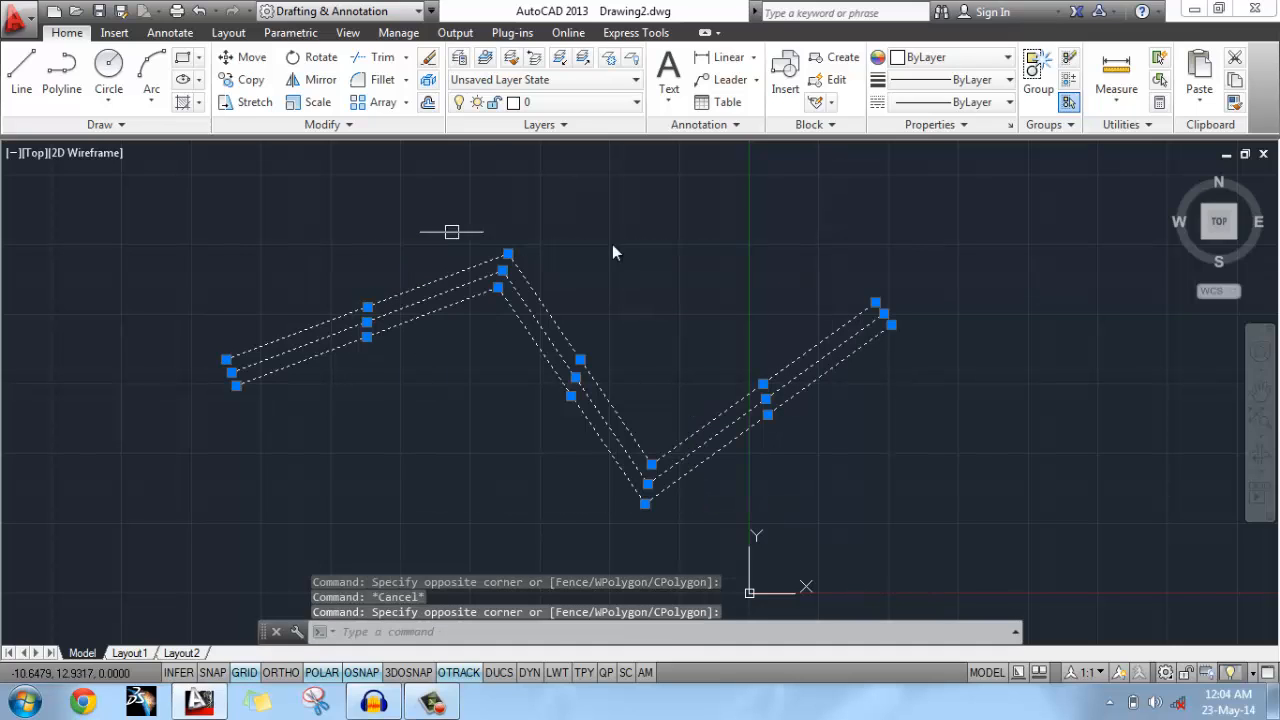
{"action": "key", "text": "Delete"}
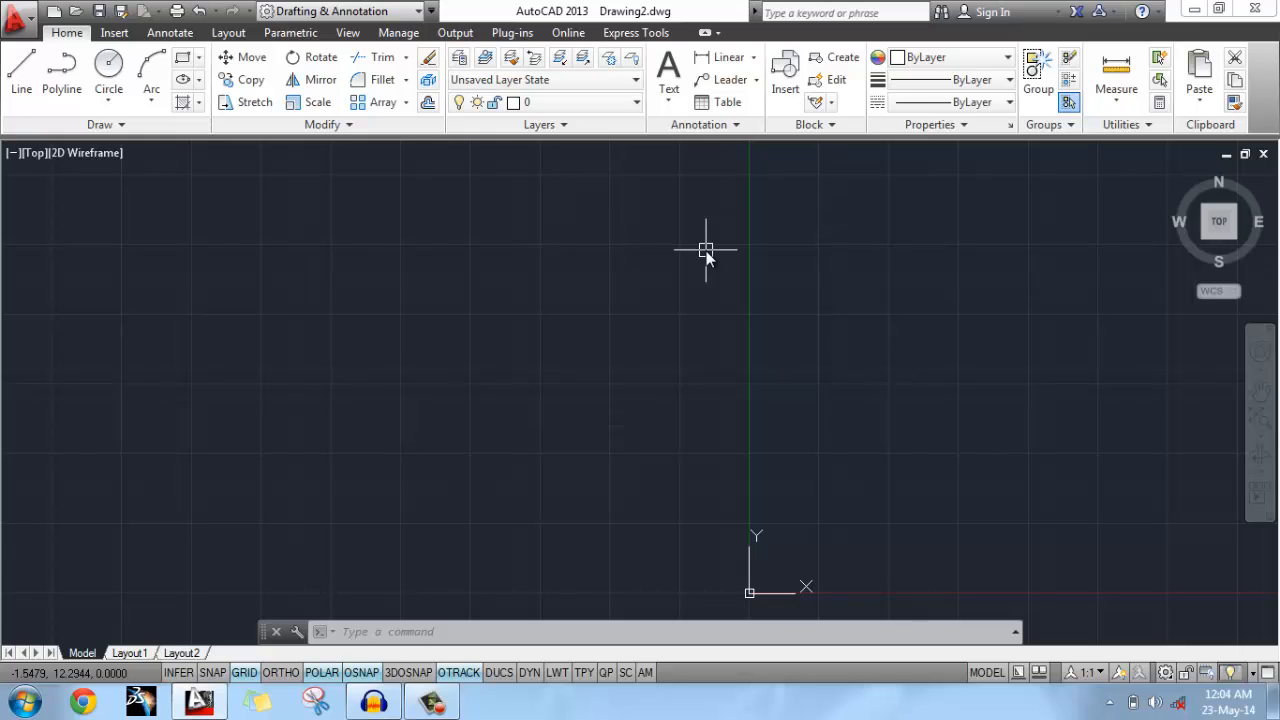
Turn on dynamic input for the drawing.
{"action": "key", "text": "F12"}
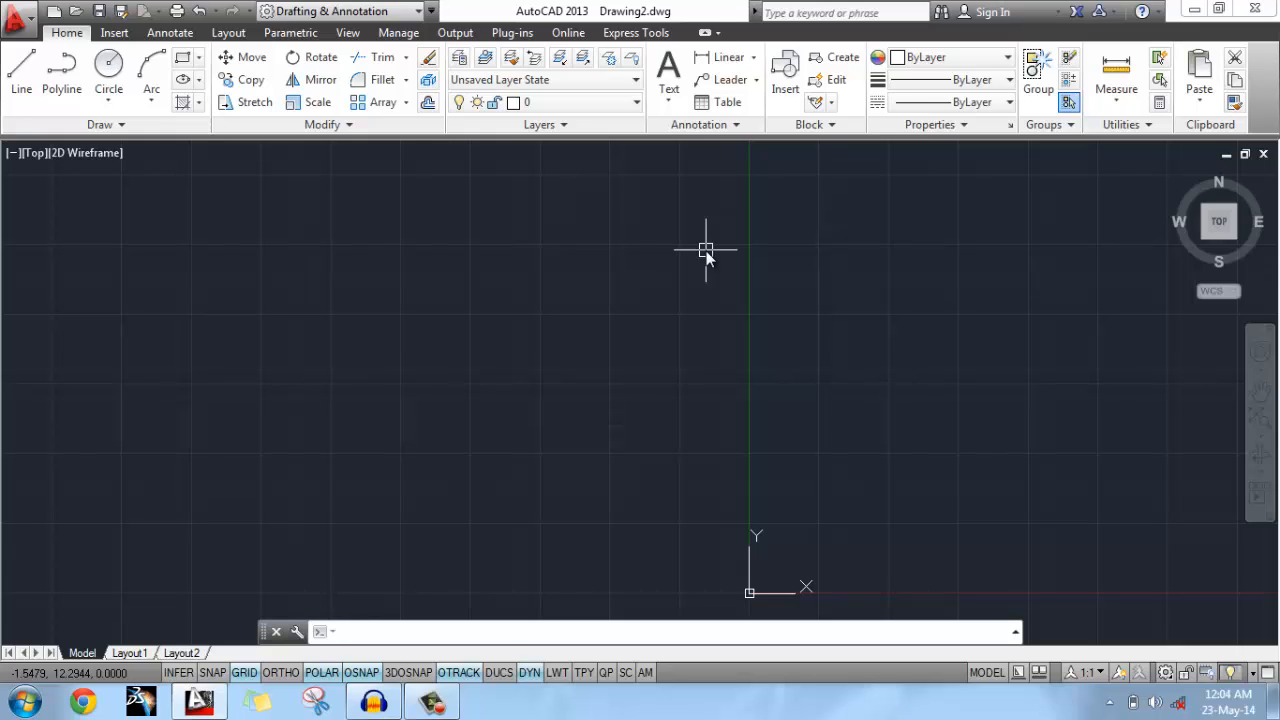